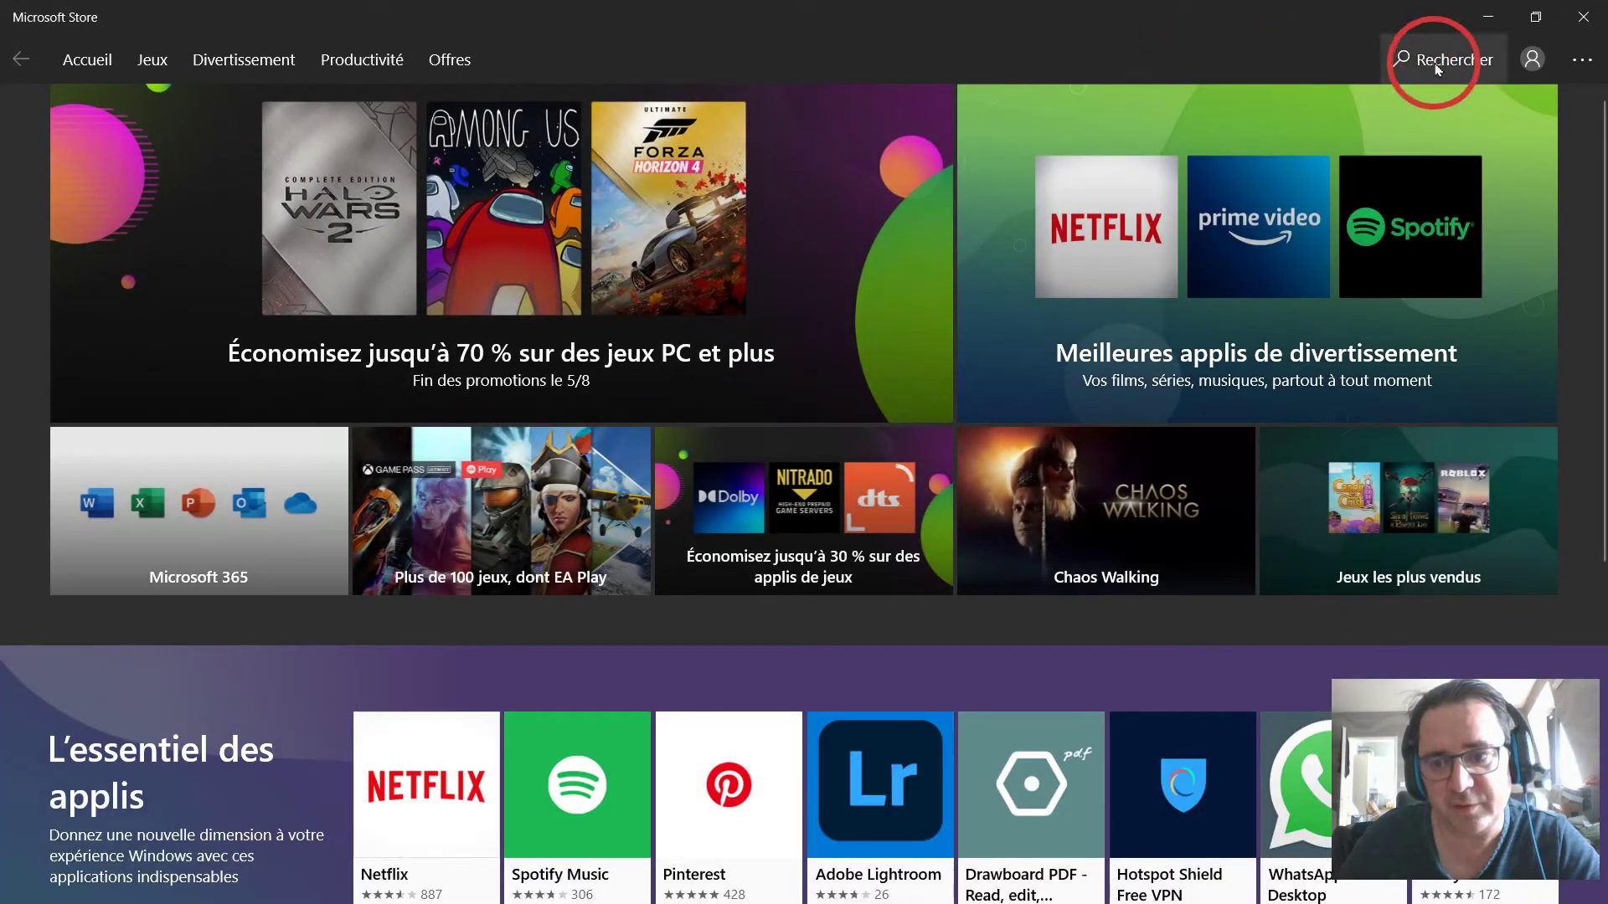
Search Microsoft Store for 'hp smart', confirm the HP Smart app is installed, then close the Store.
left_click(1437, 67)
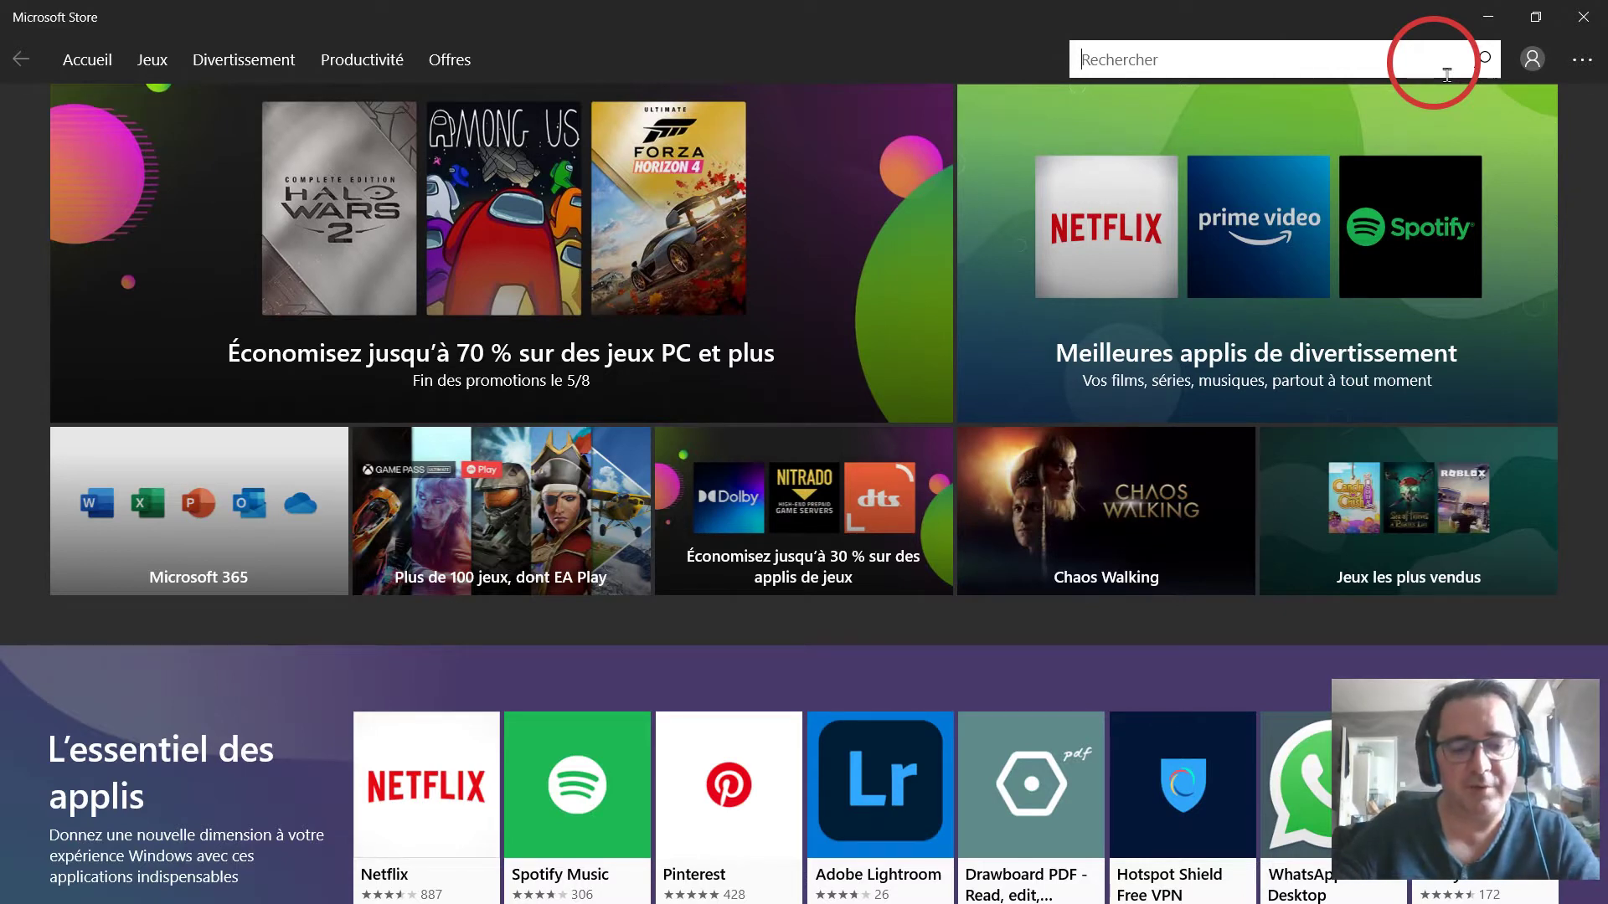
type("g")
key("BackSpace")
type("hp sm")
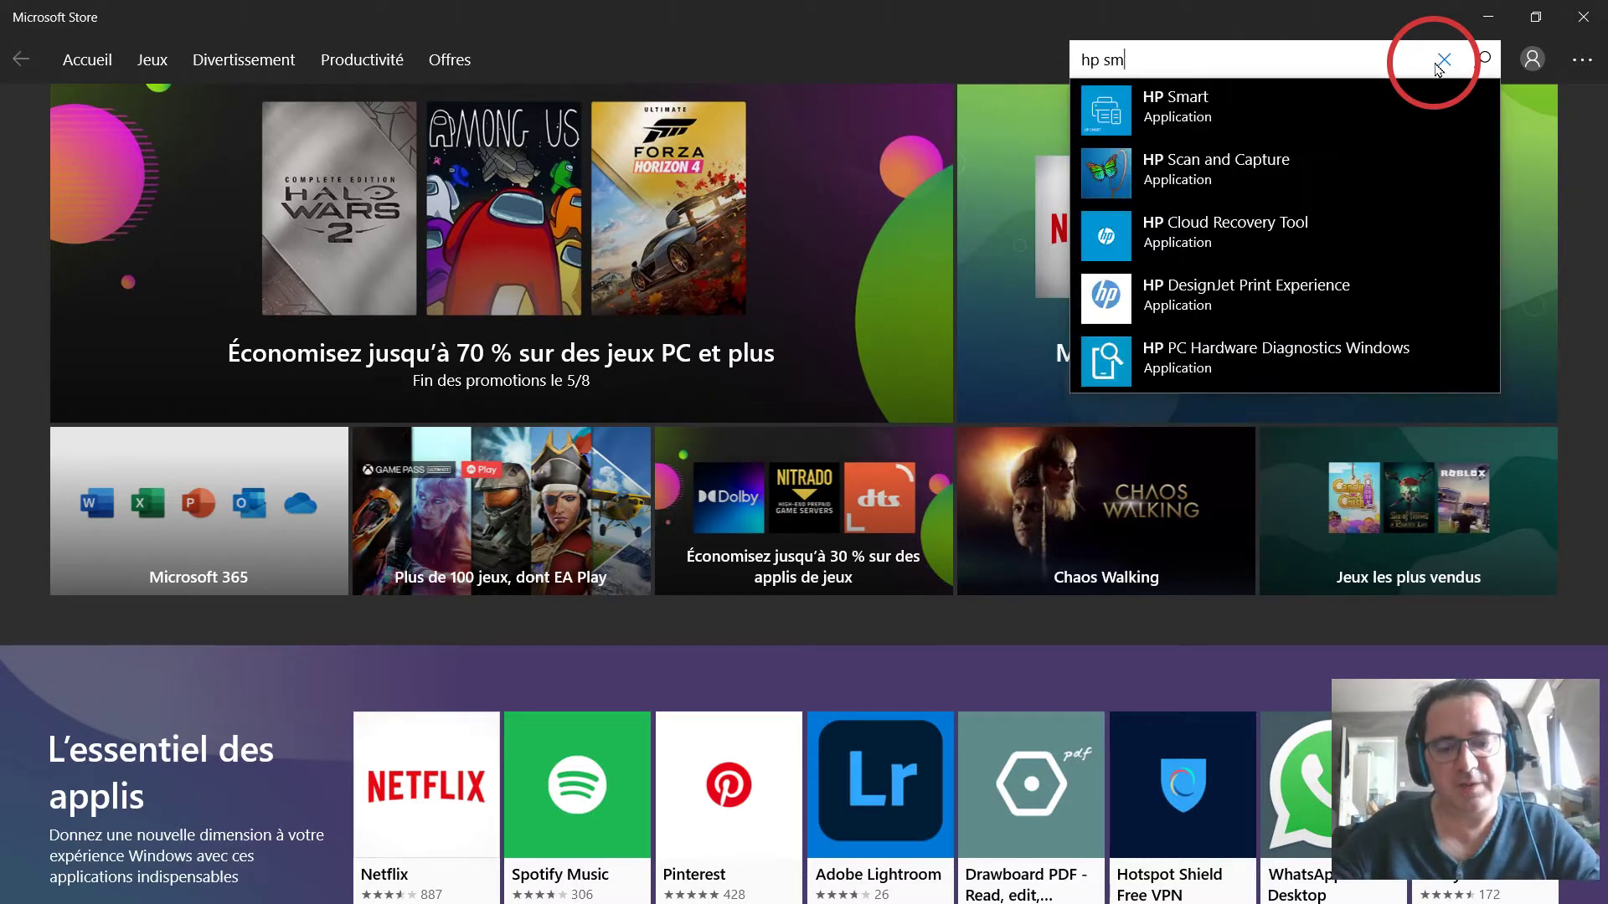
type("art")
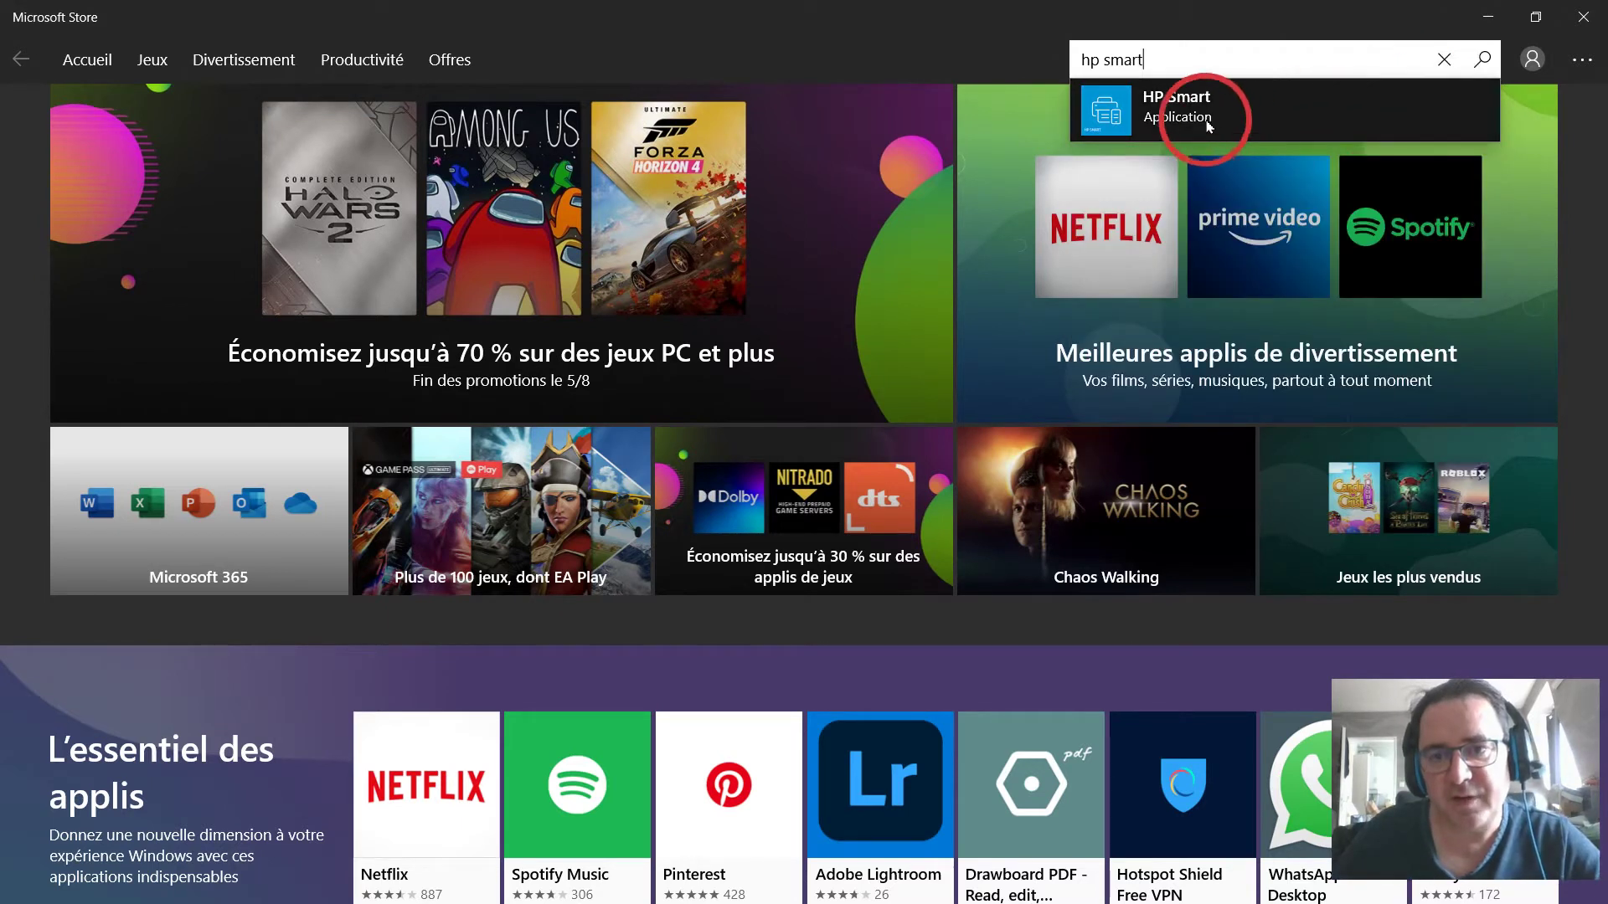
left_click(1206, 122)
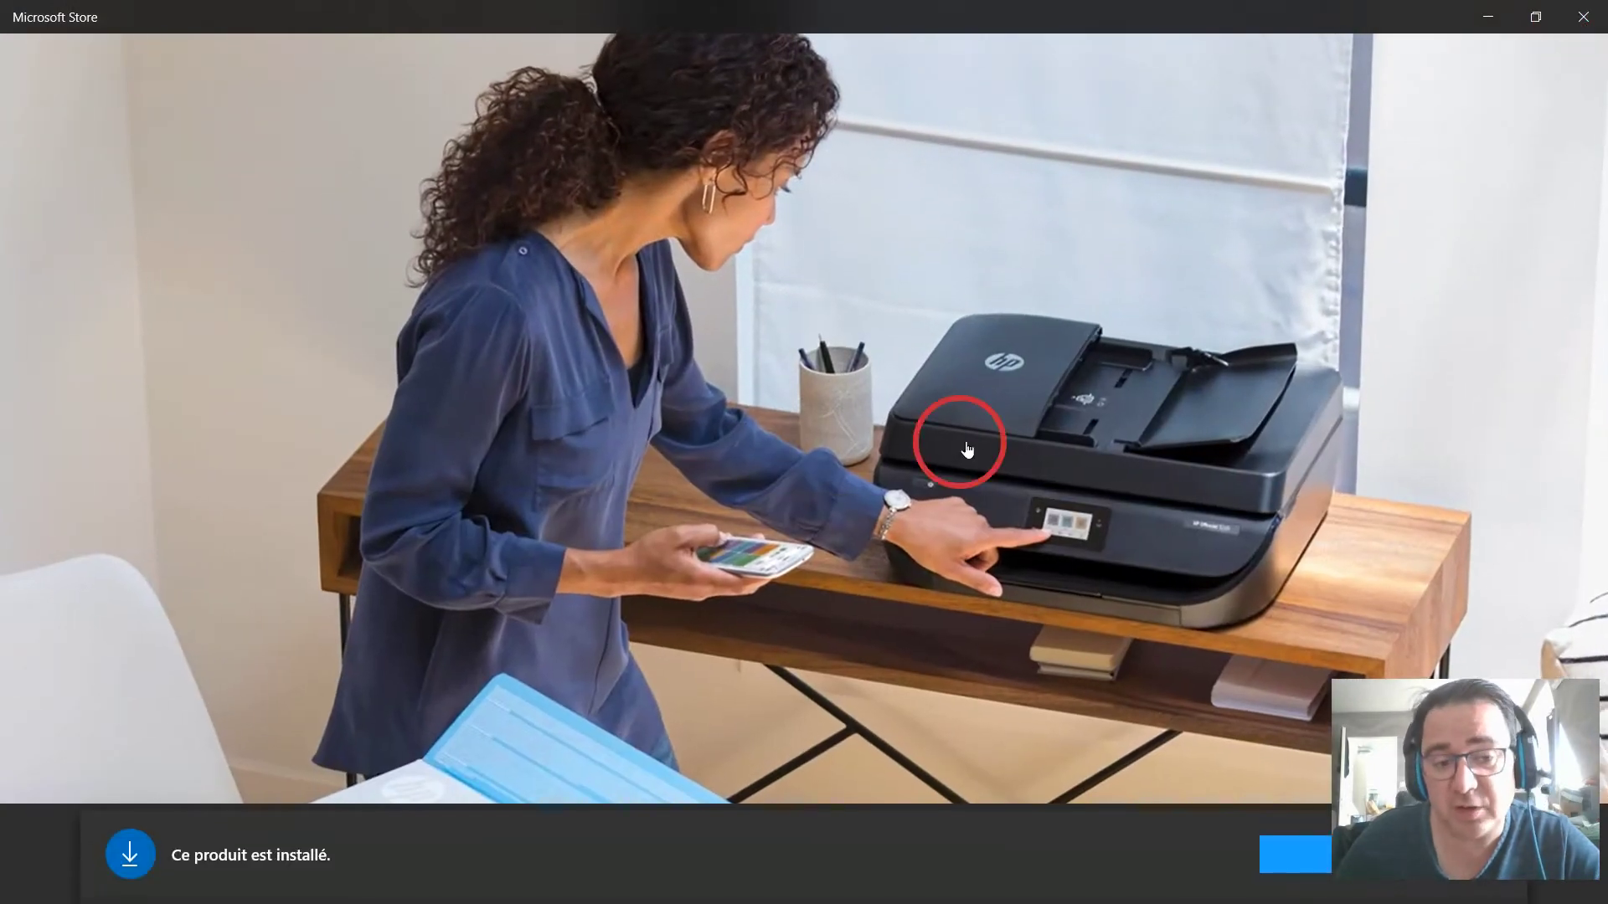
left_click(967, 449)
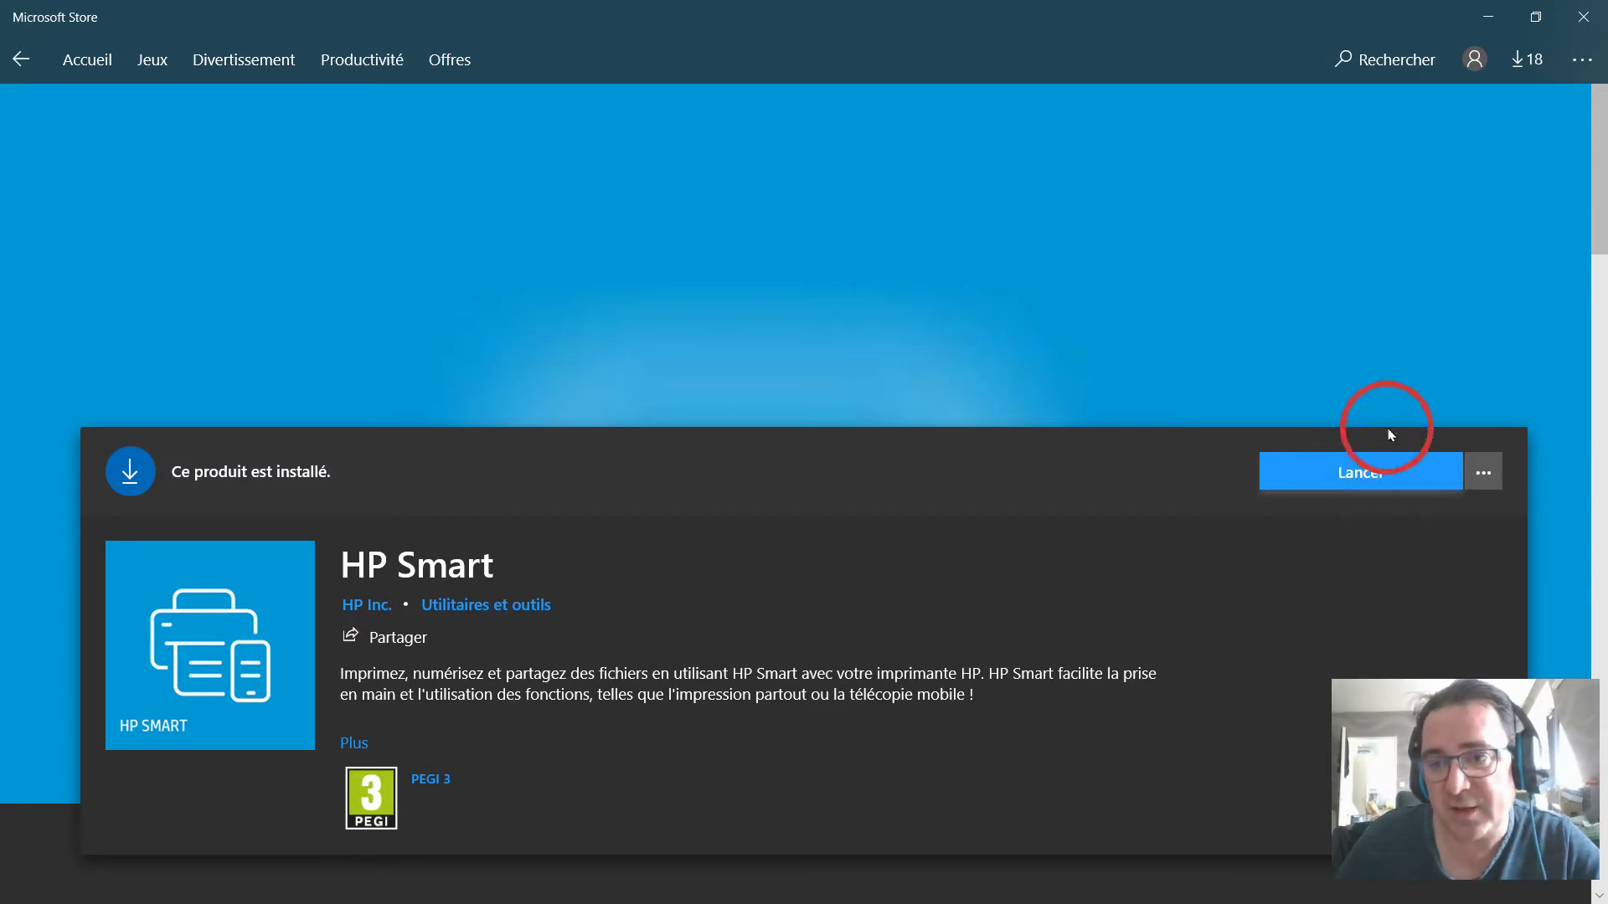
left_click(1601, 17)
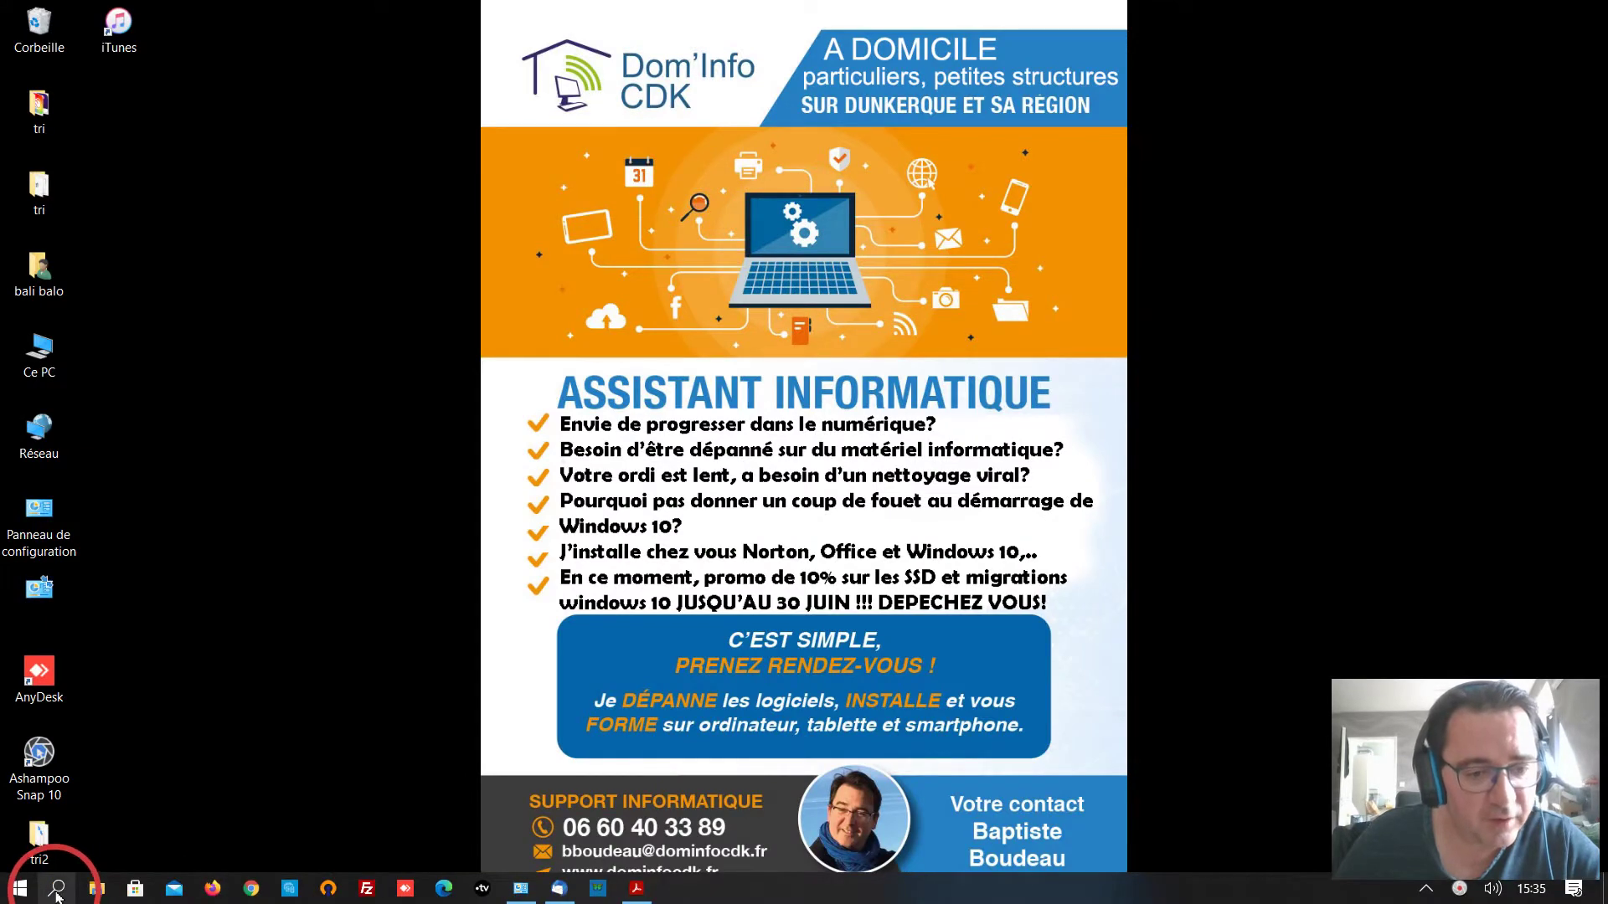
Launch HP Smart from the taskbar, maximize it, and go to its Scan page.
left_click(57, 890)
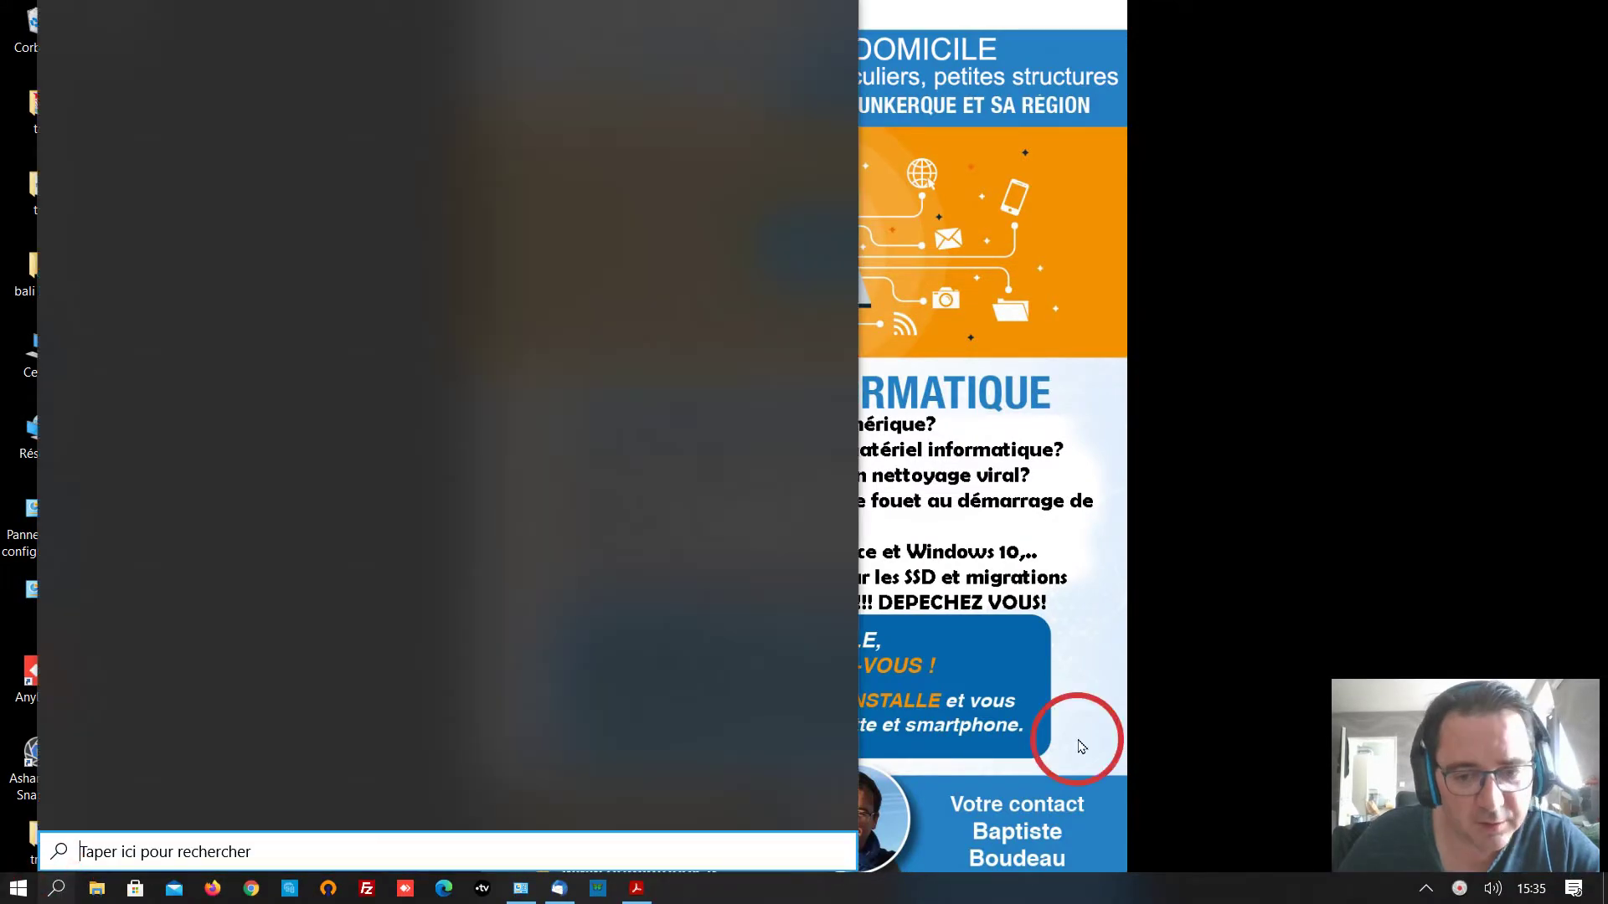
left_click(1145, 693)
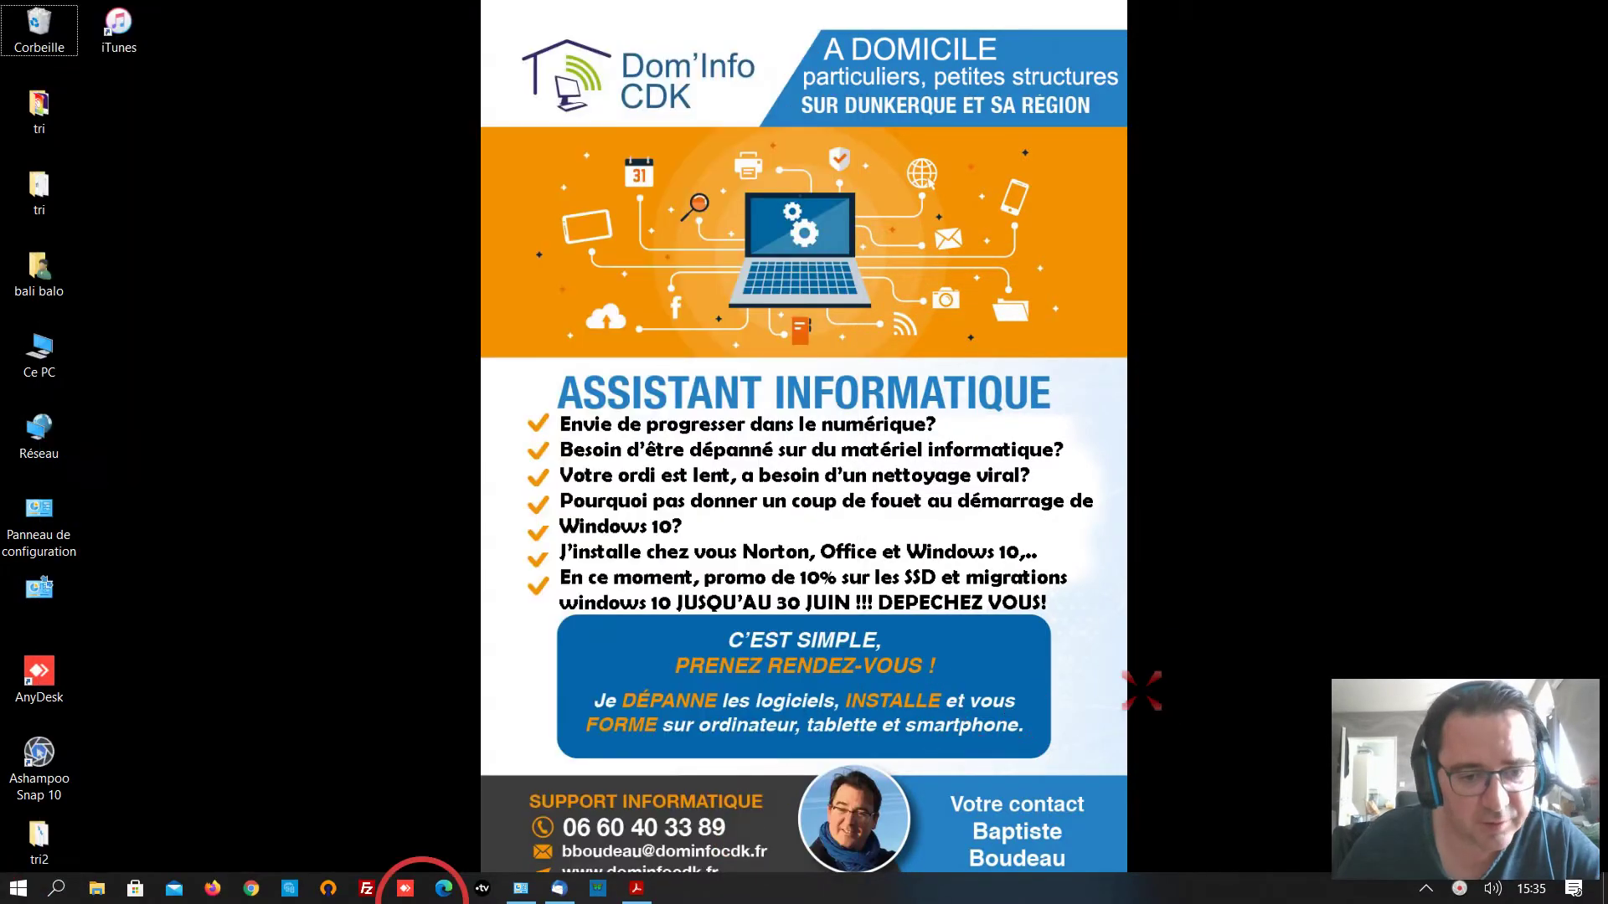
left_click(288, 891)
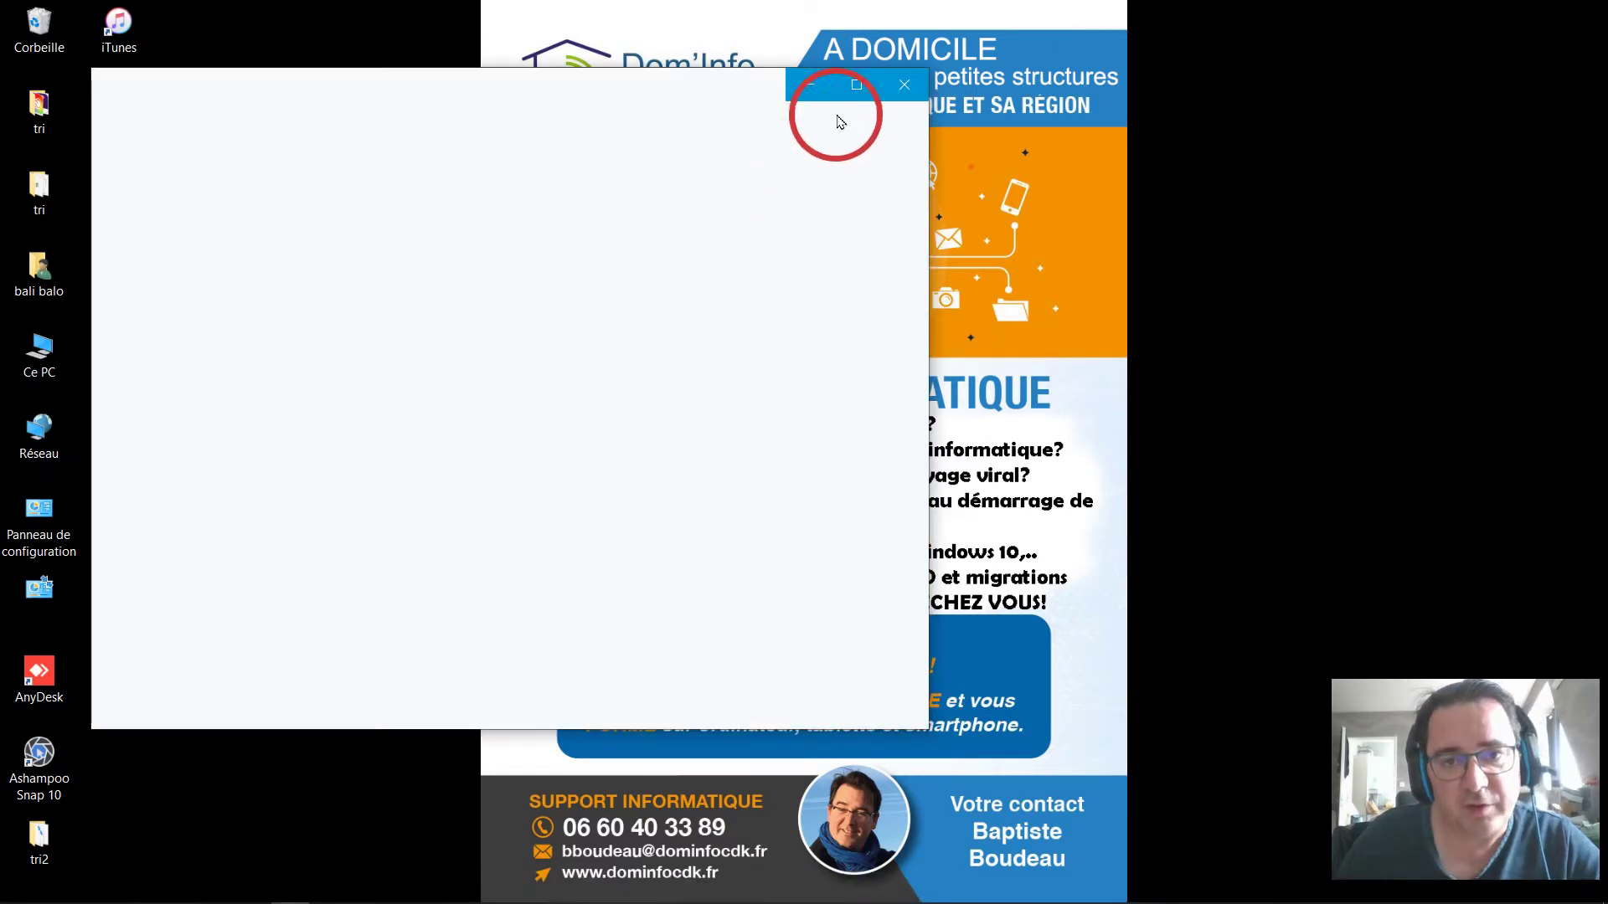
left_click(866, 83)
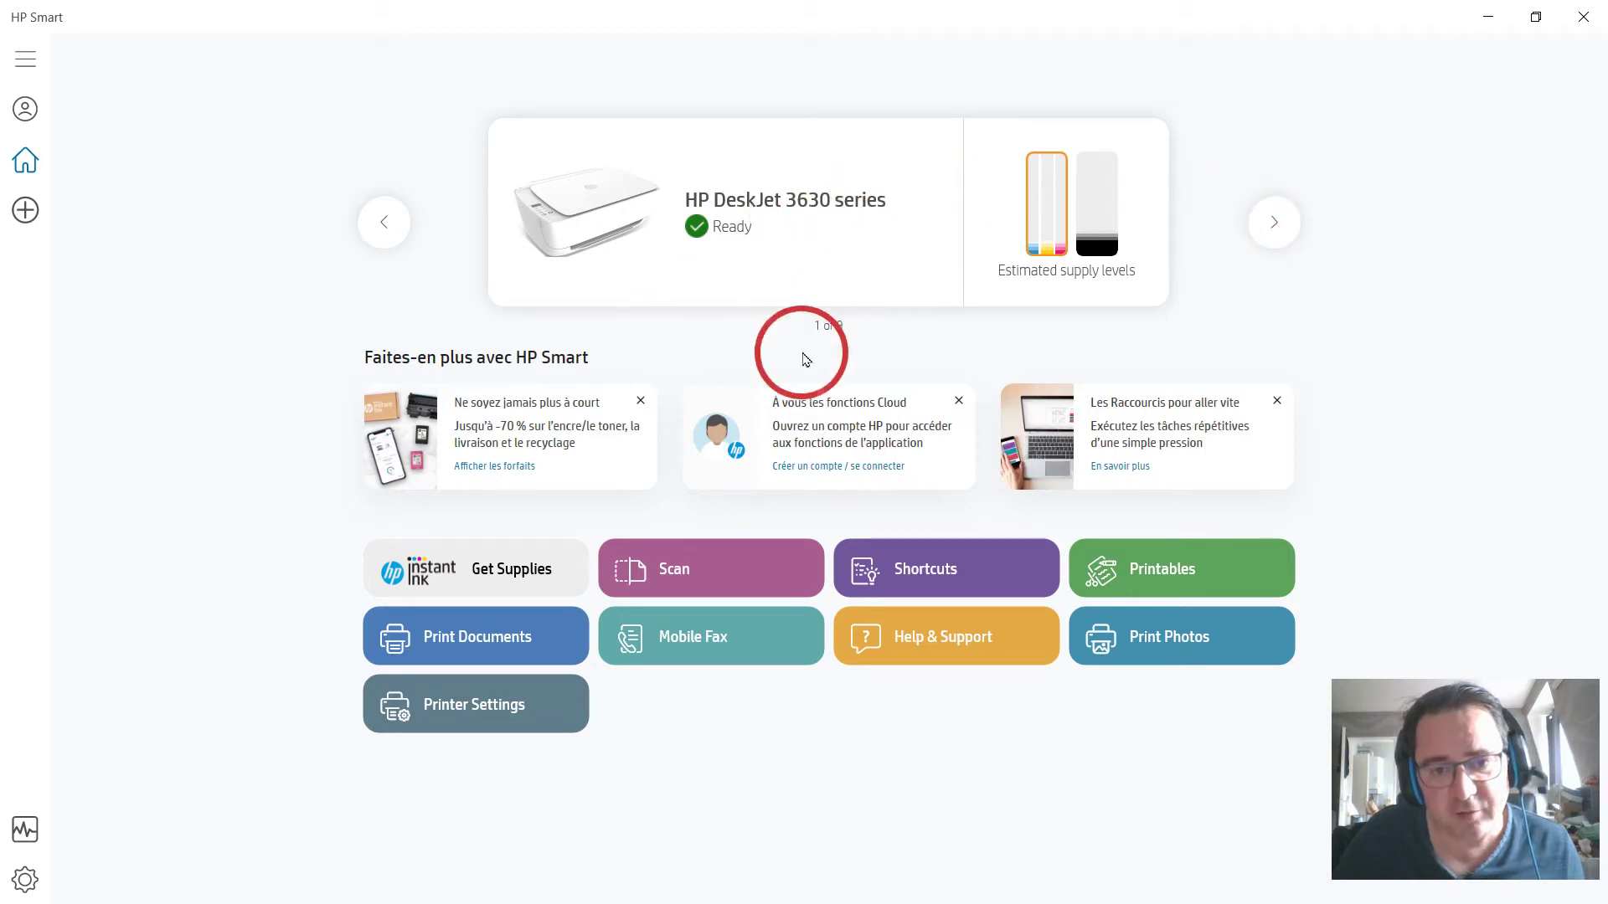
left_click(720, 578)
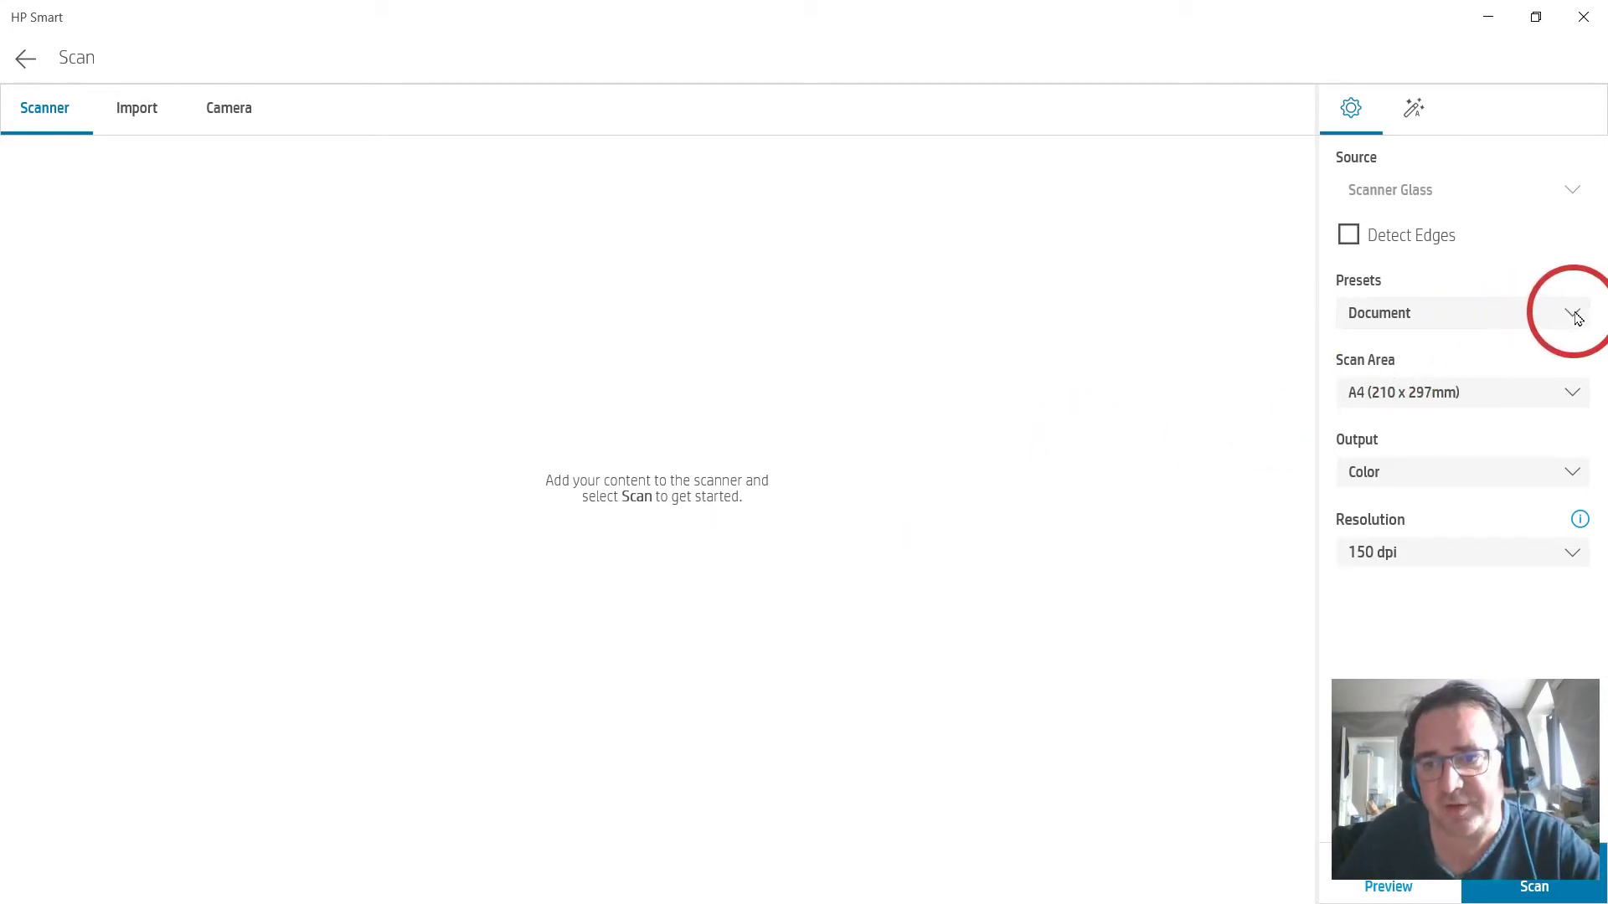
Set the scan to Document preset, Entire Scan Area, Color output and 150 dpi.
left_click(1576, 316)
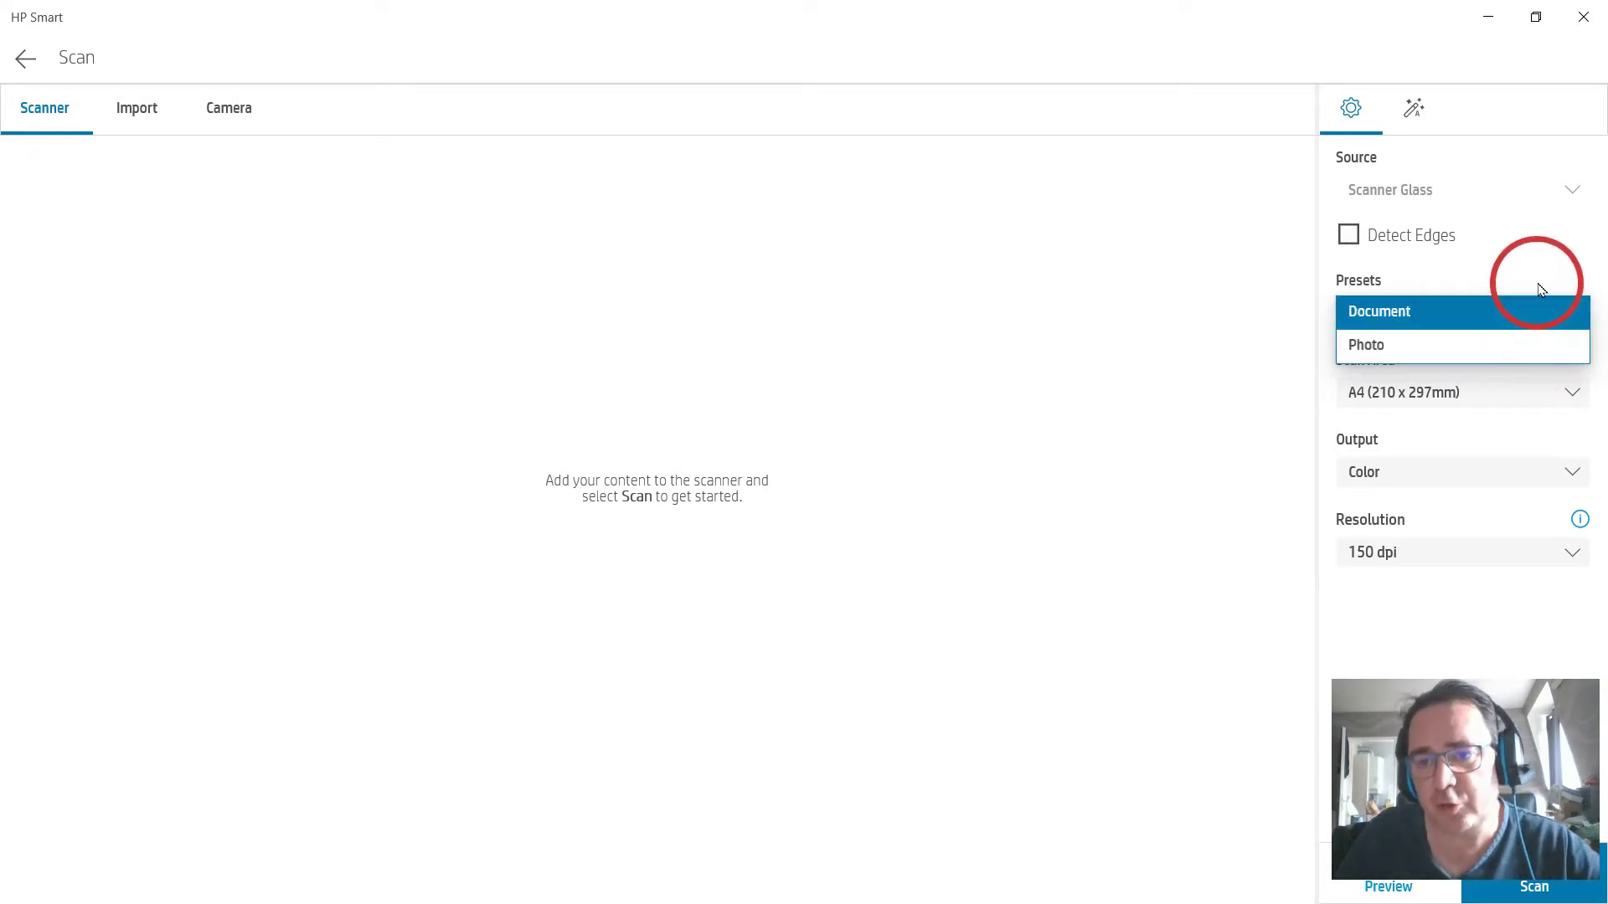
left_click(1543, 315)
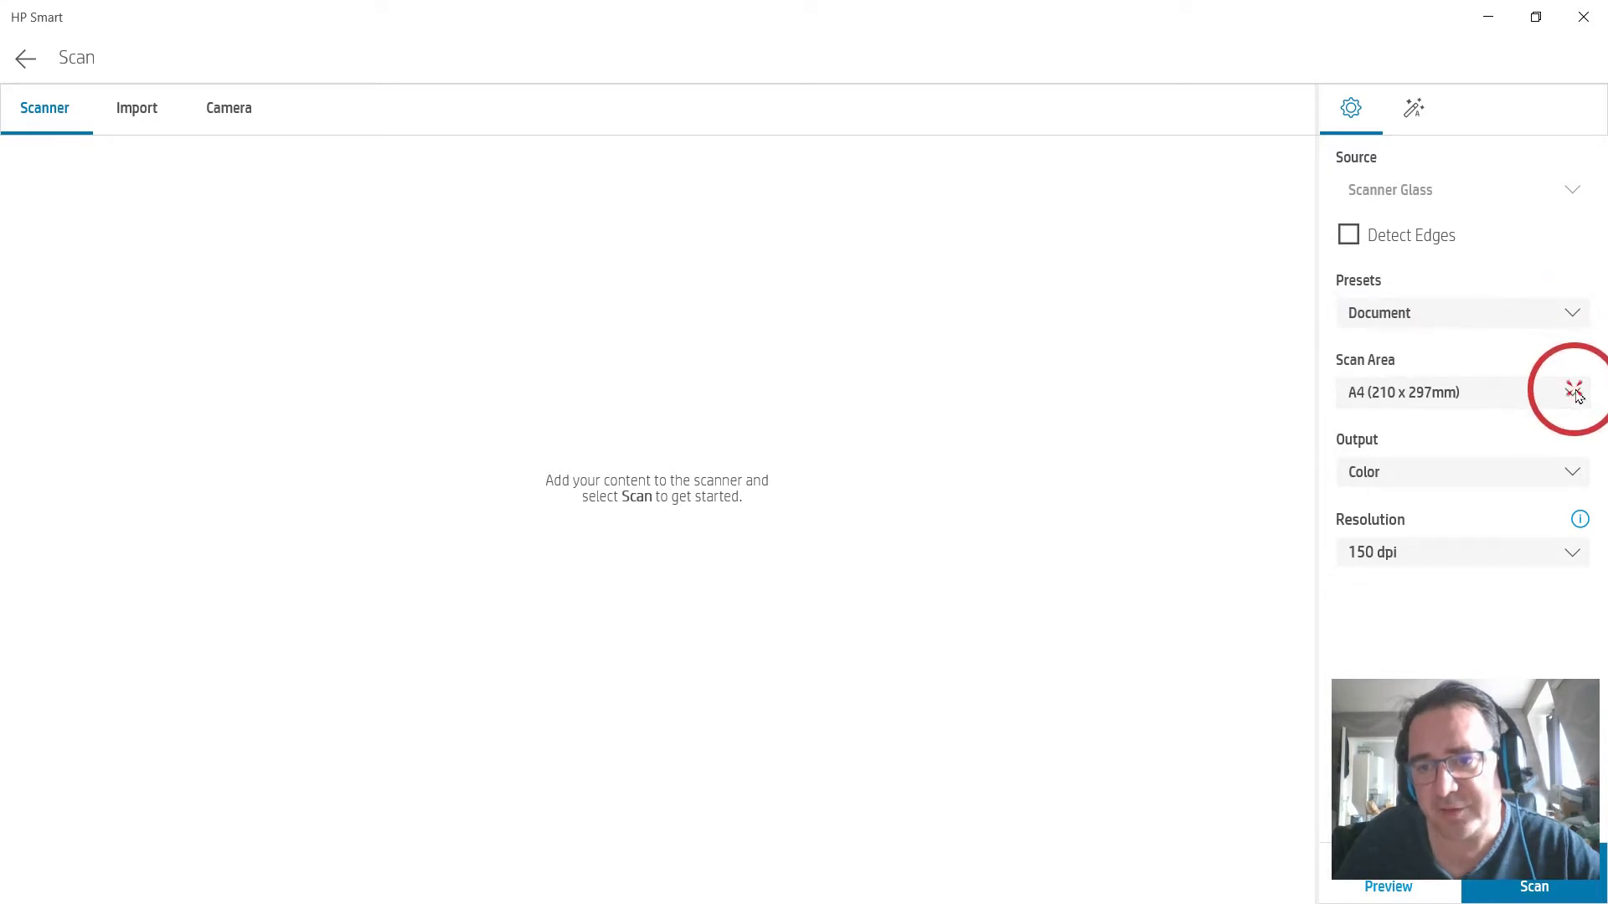
left_click(1574, 394)
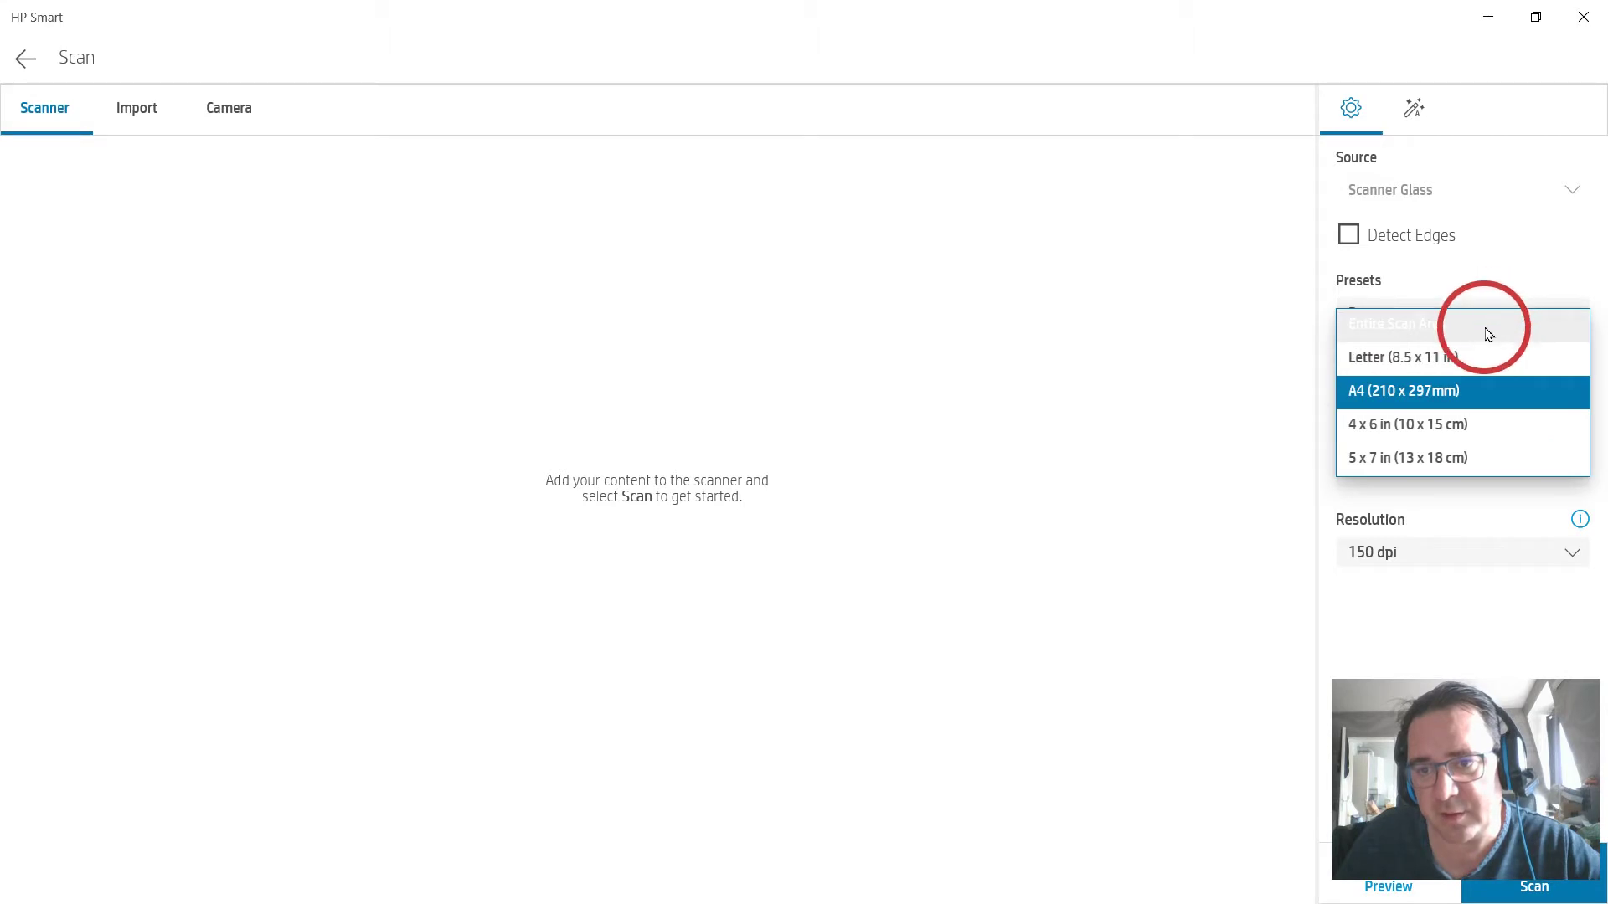
left_click(1489, 334)
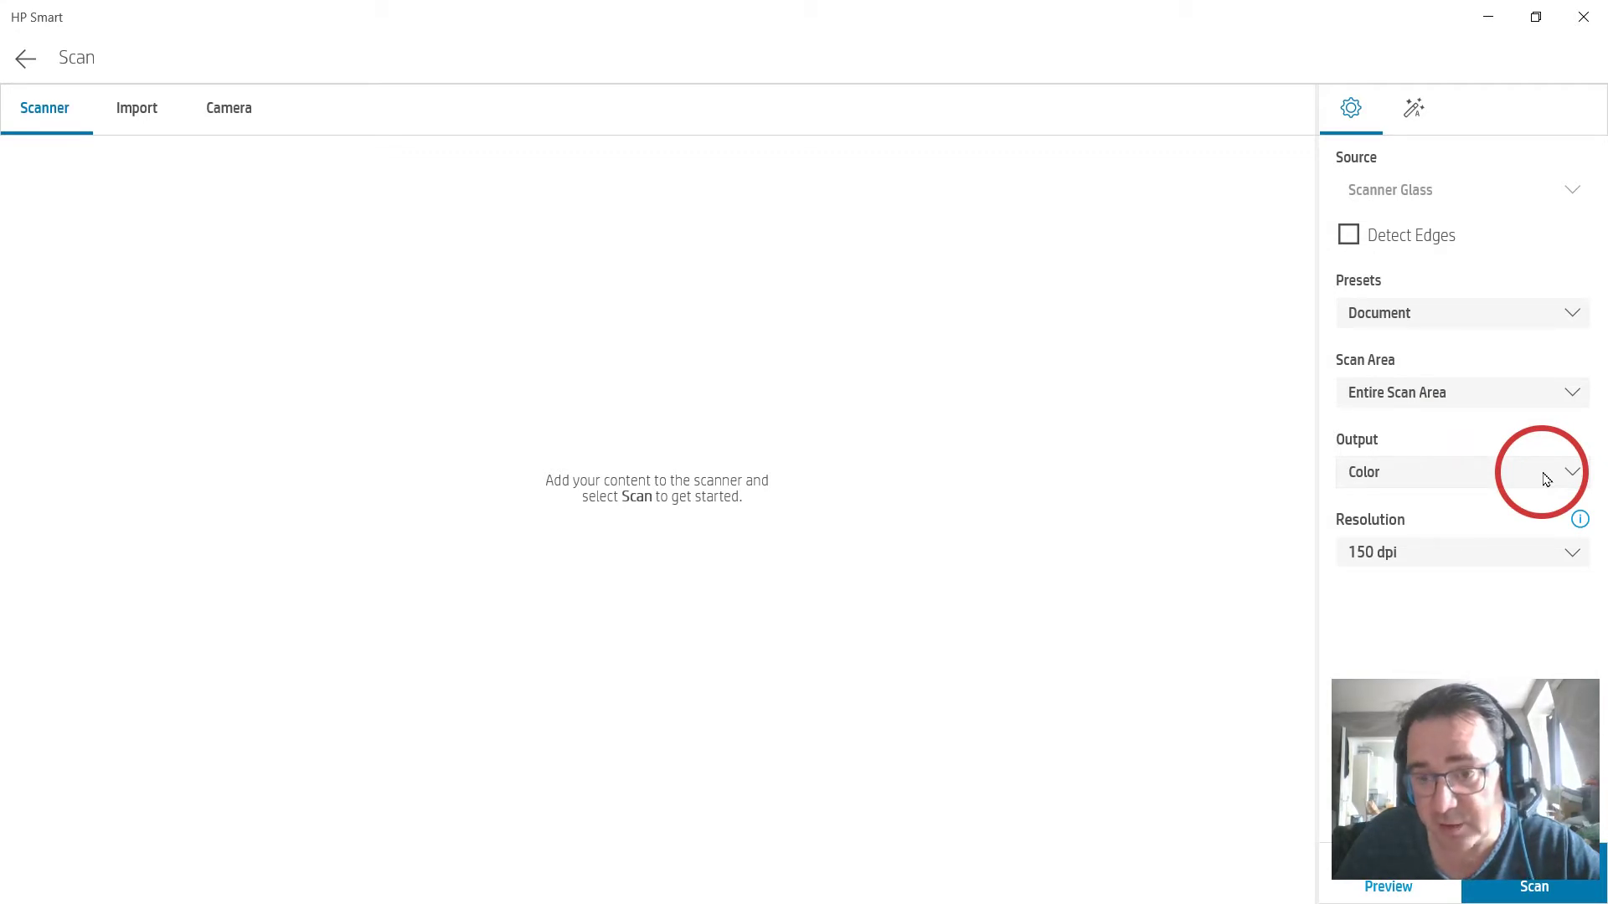
left_click(1572, 472)
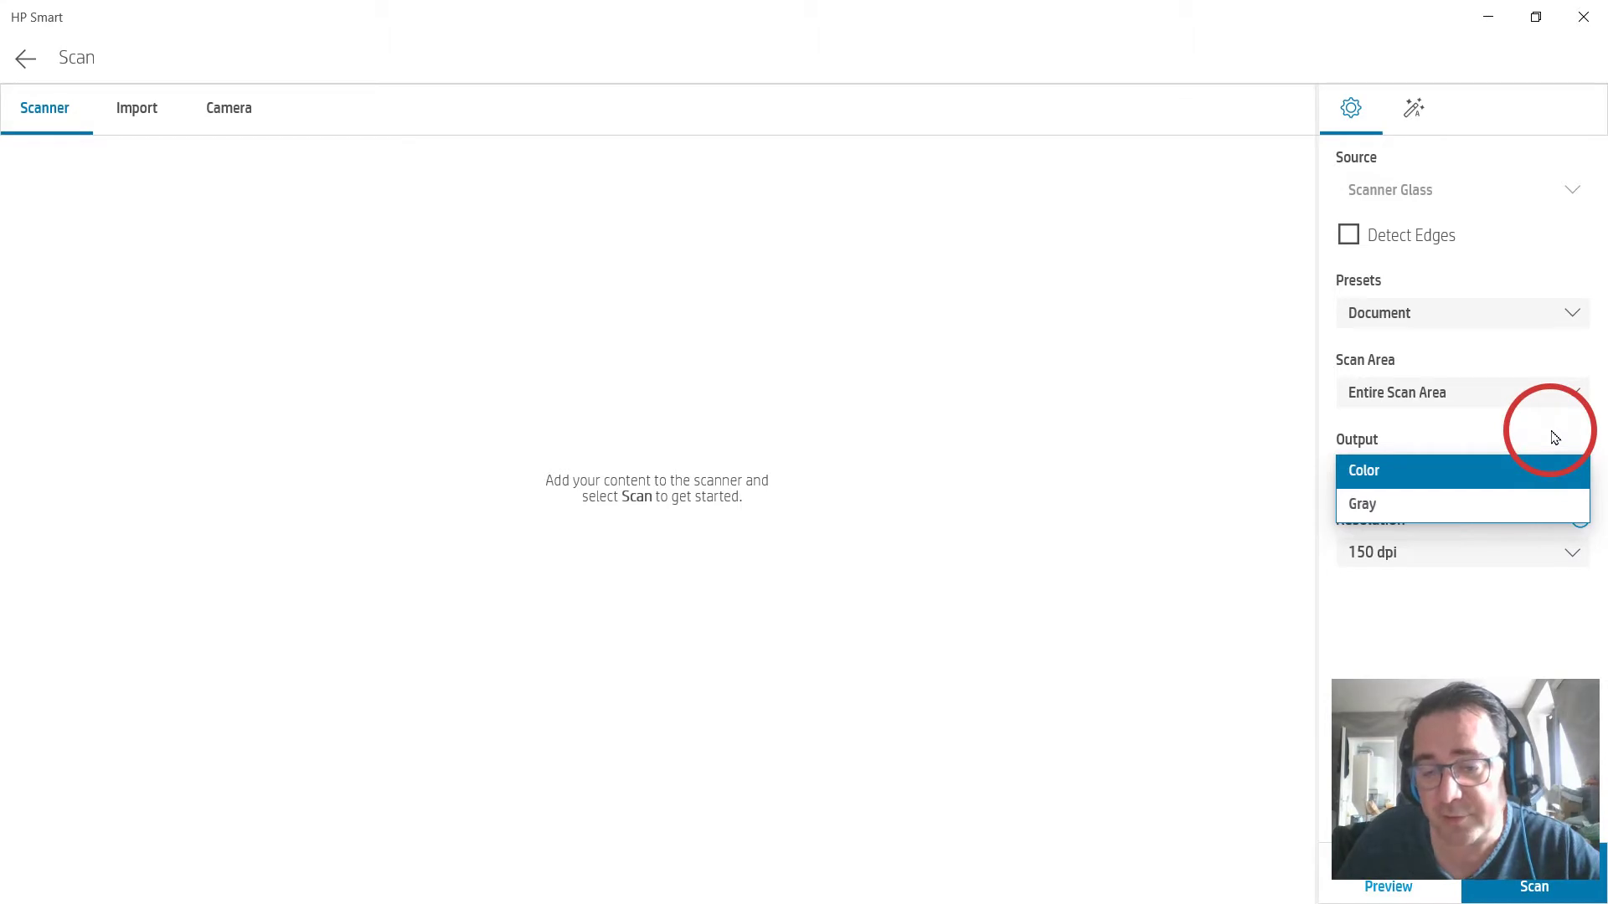
left_click(1560, 472)
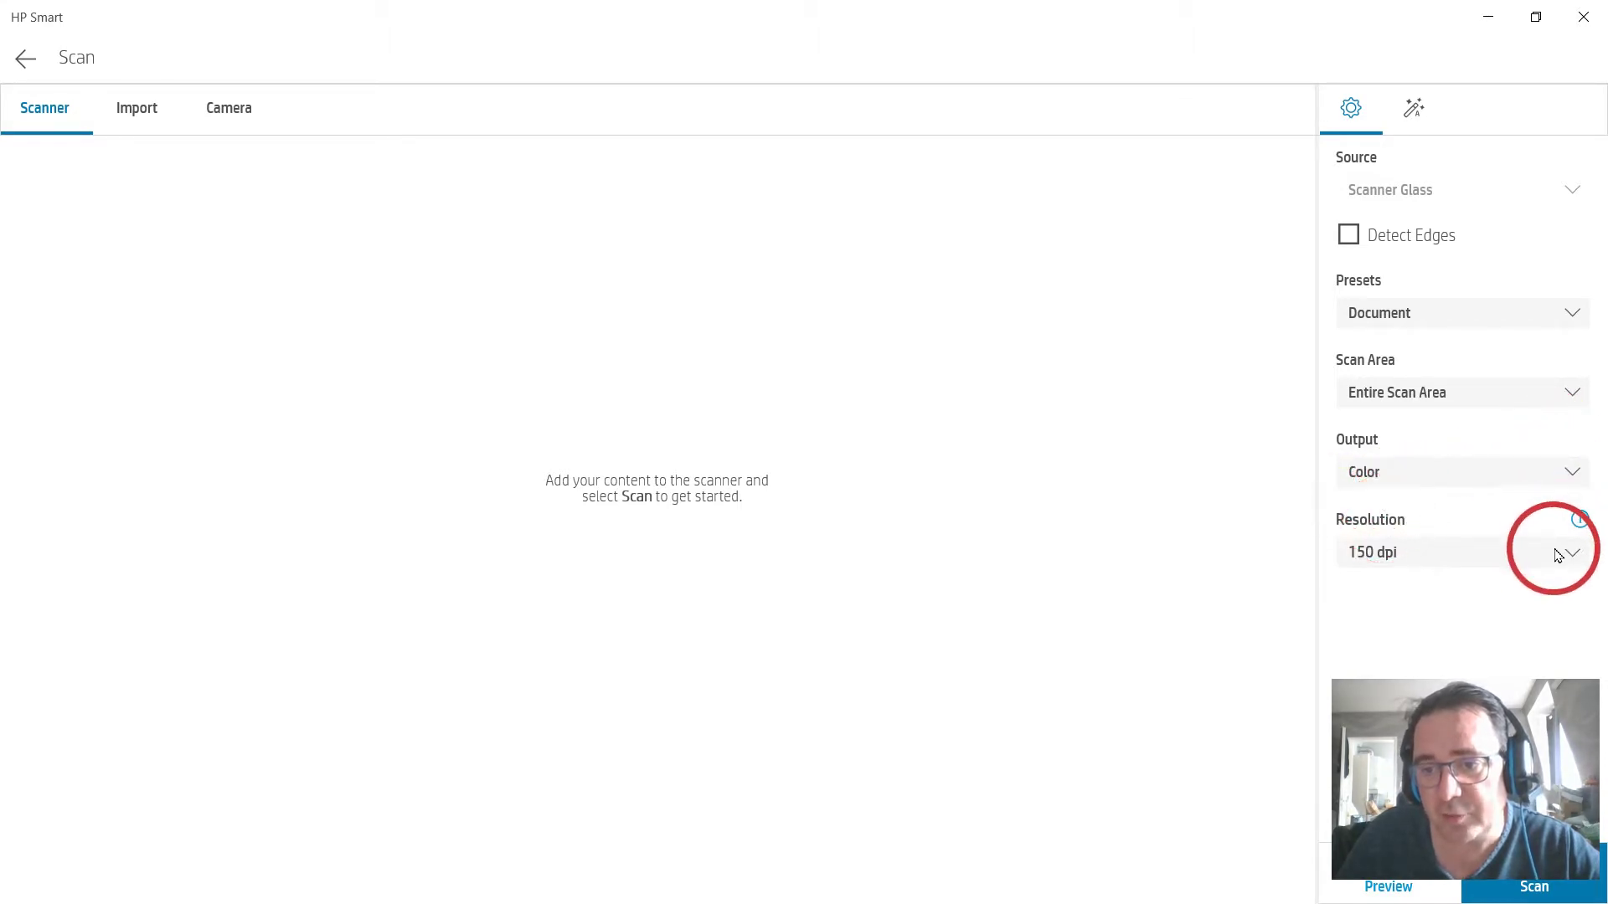
left_click(1559, 554)
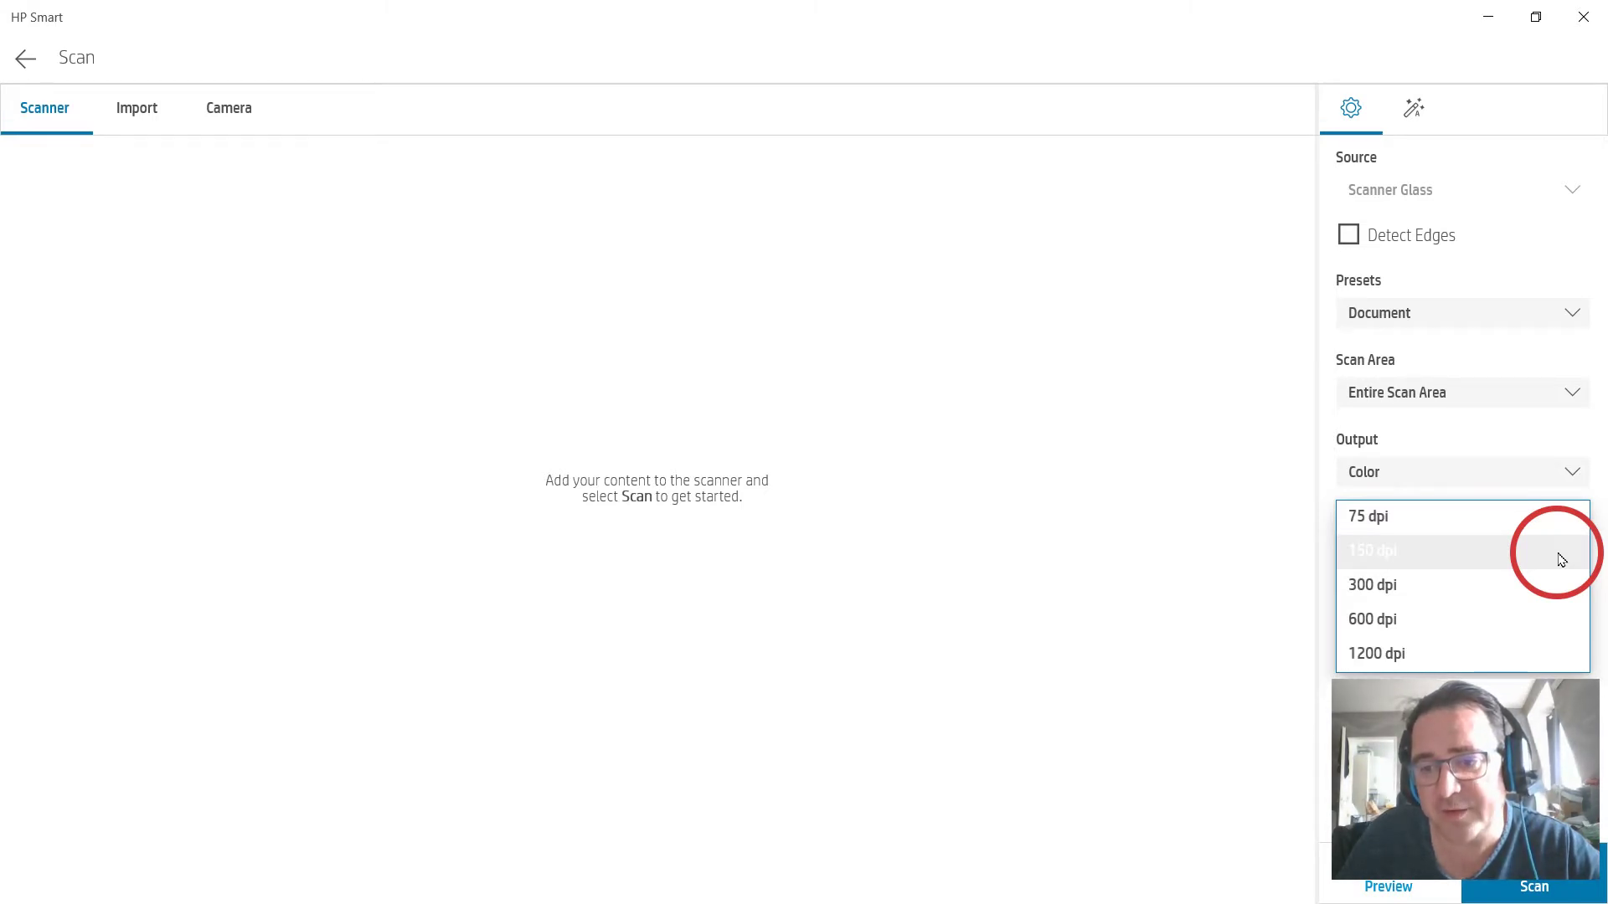
left_click(1285, 504)
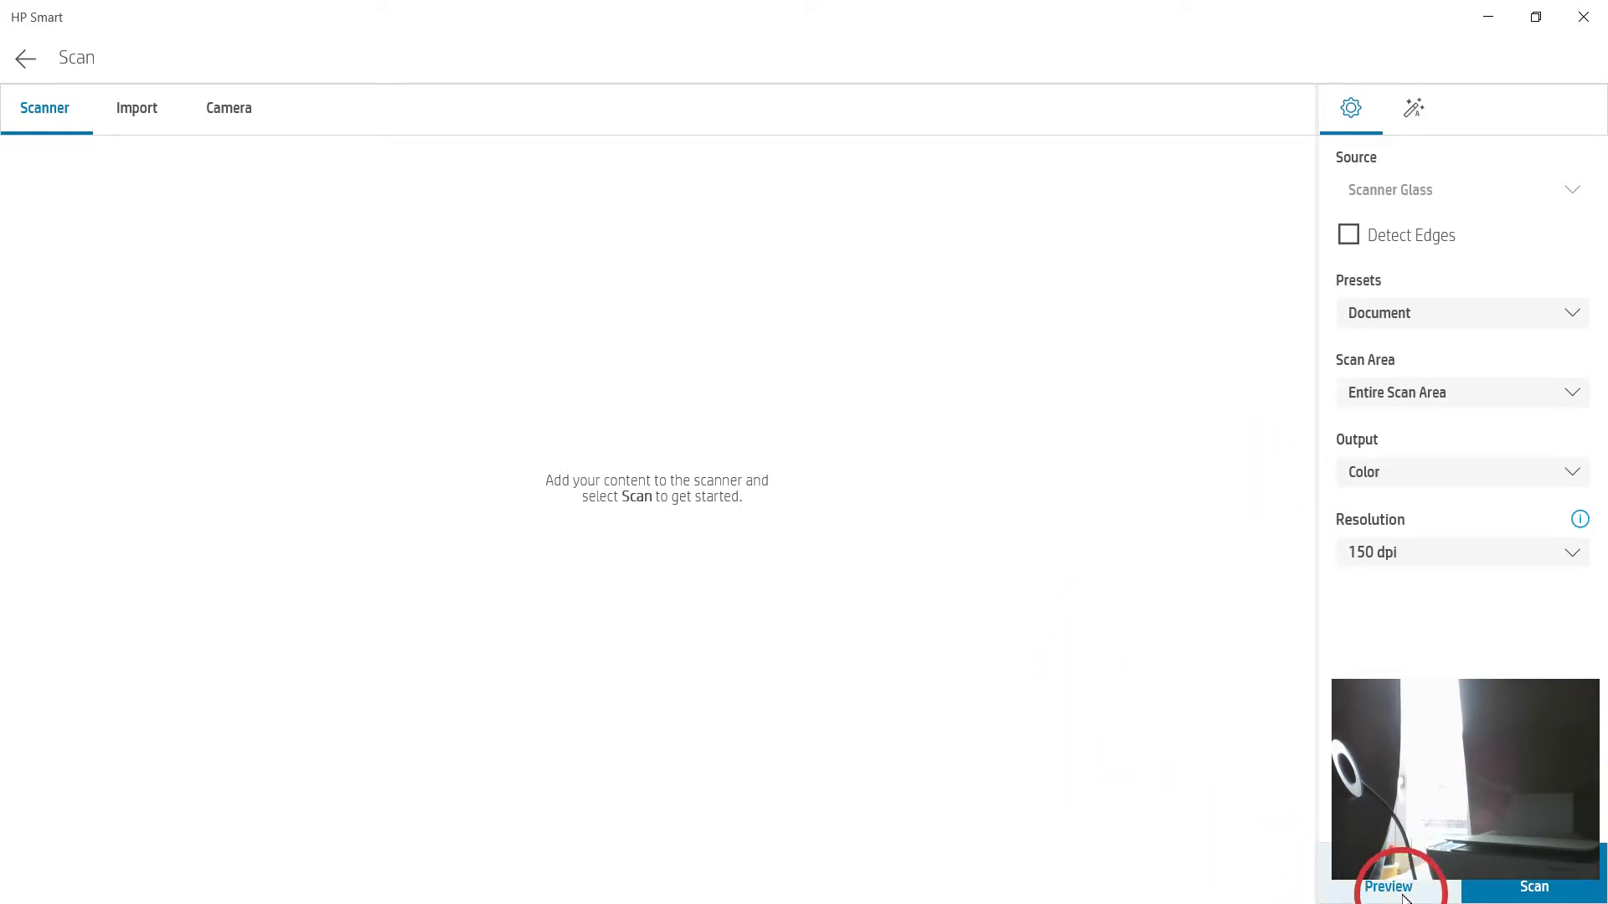
Restore the HP Smart window down from full-screen.
left_click(1534, 17)
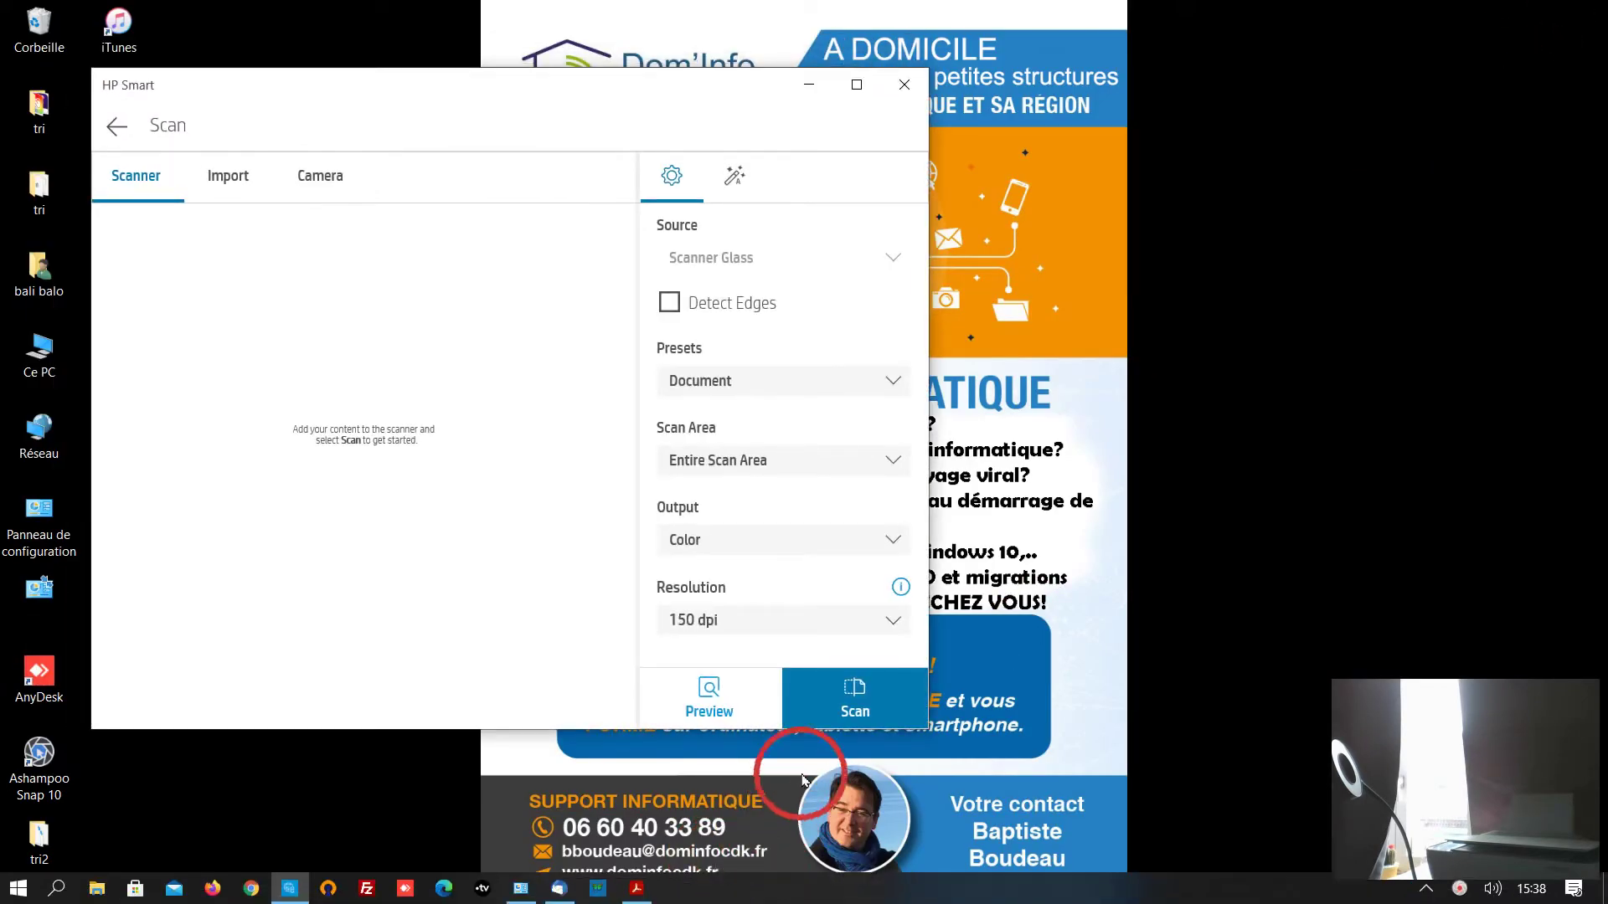
Scan the 5G article magazine page, then choose to add another page.
left_click(856, 700)
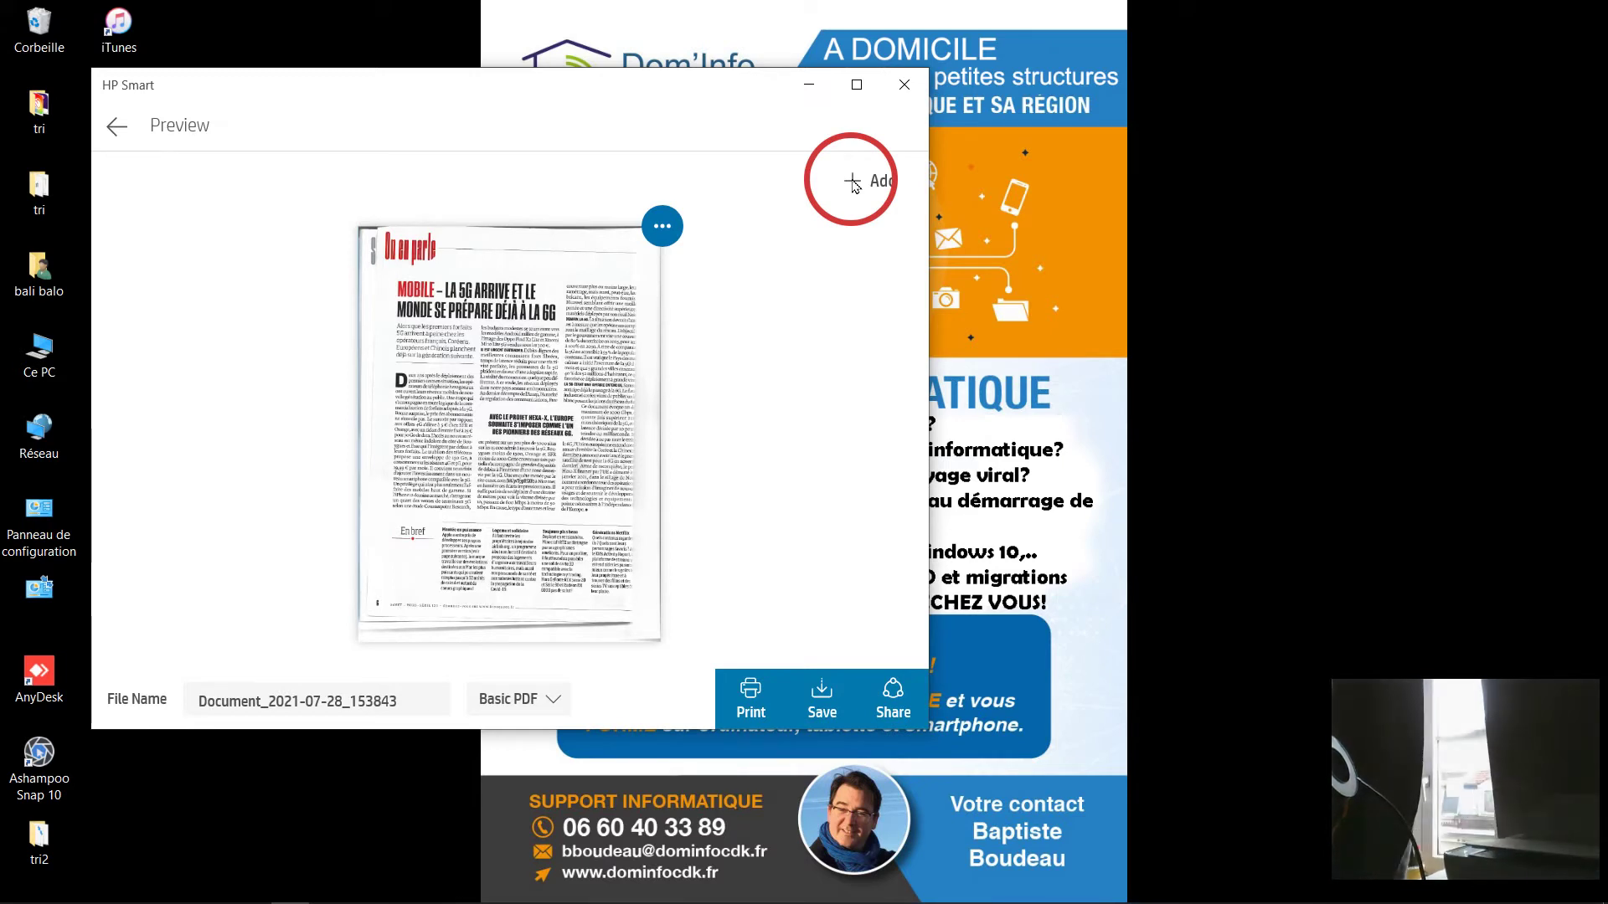
left_click(853, 180)
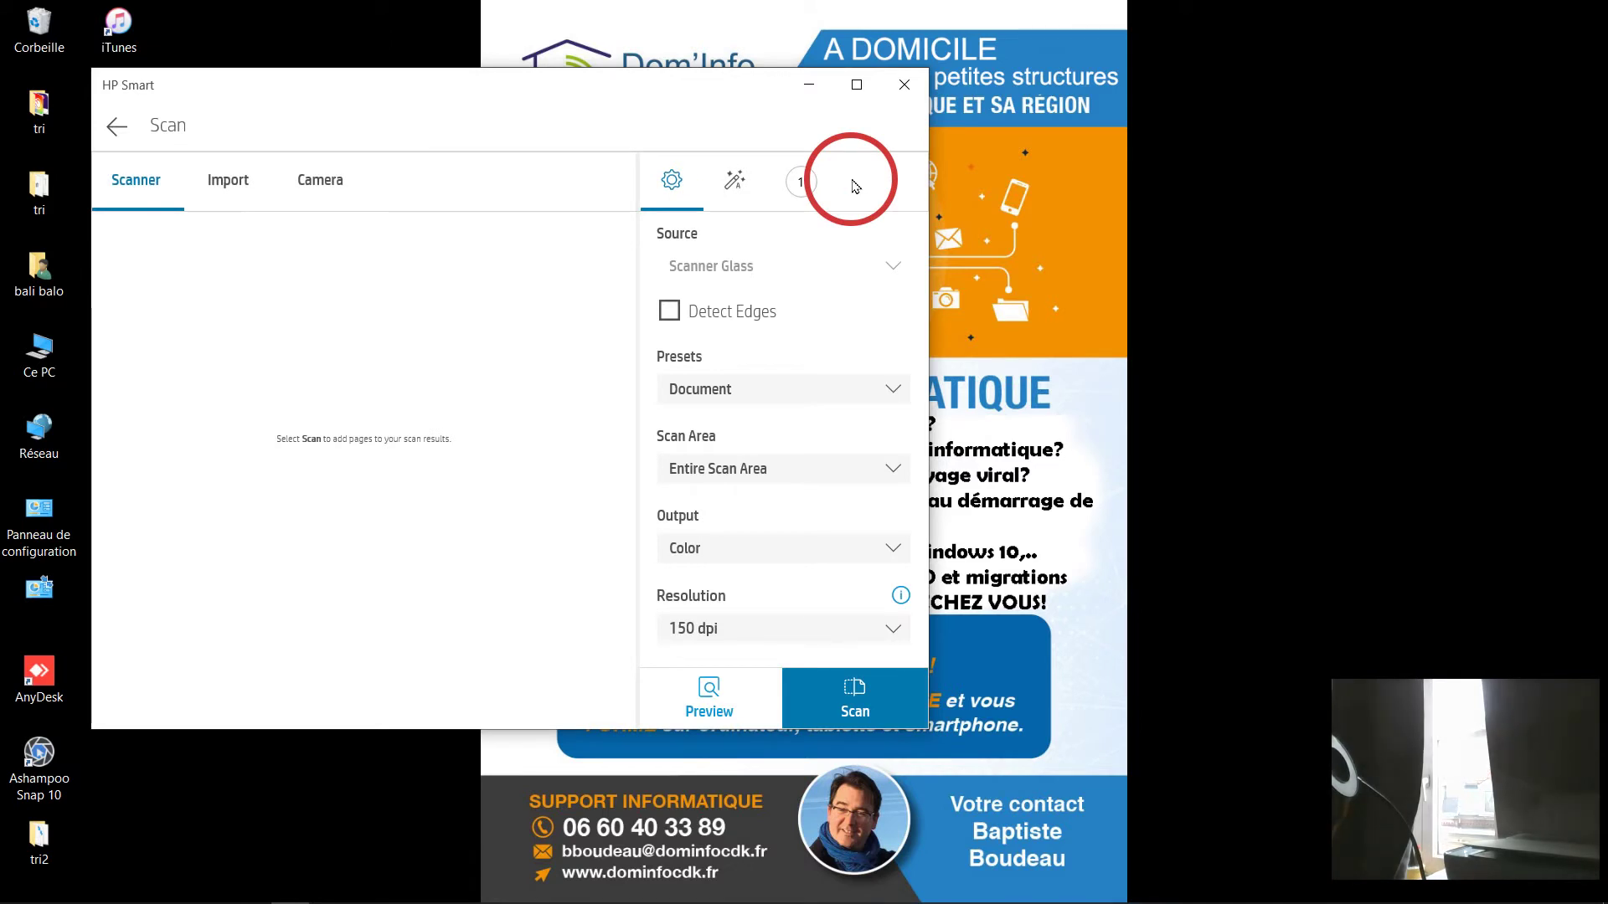
Scan the laptop article magazine page as the second page.
left_click(853, 704)
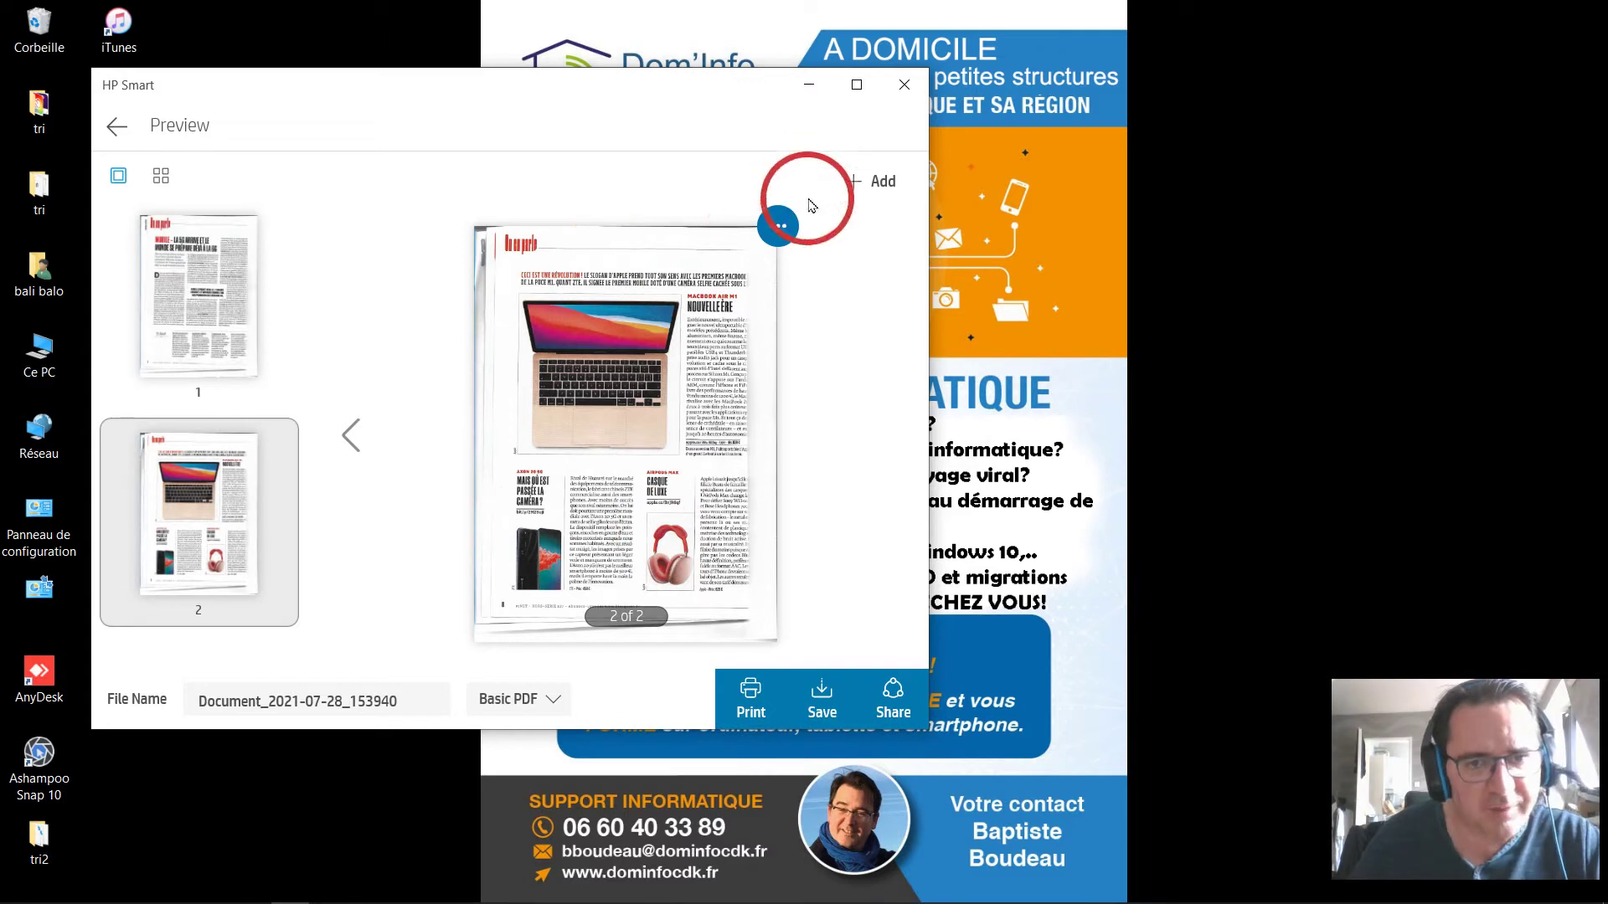
Check both scanned page thumbnails, then bring up the options for the 5G article page.
left_click(167, 334)
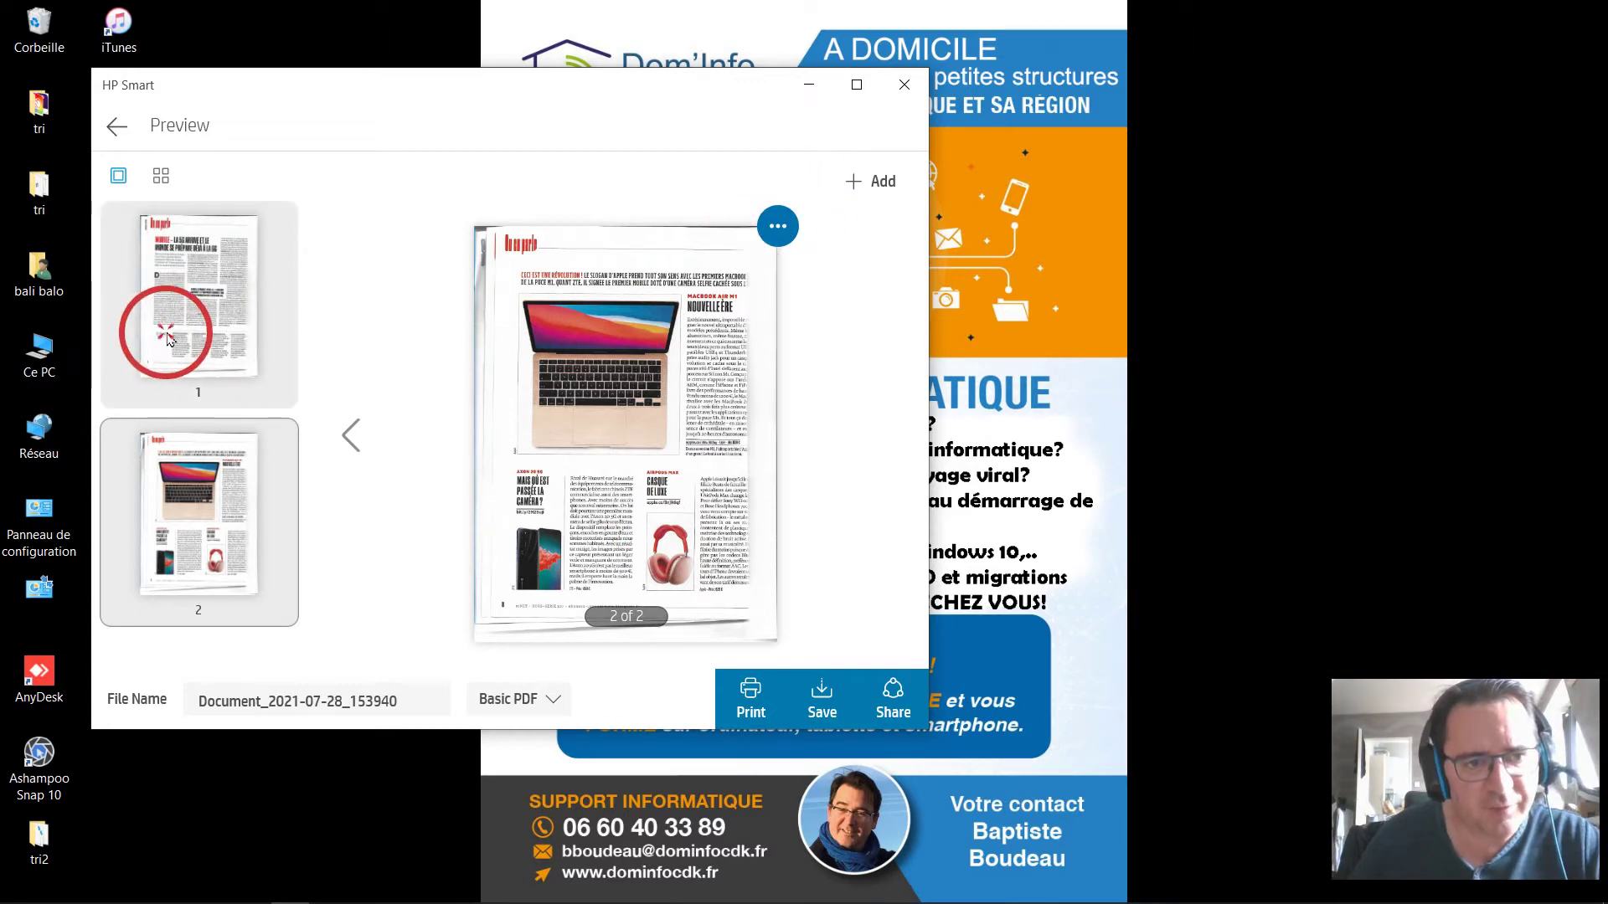
left_click(188, 500)
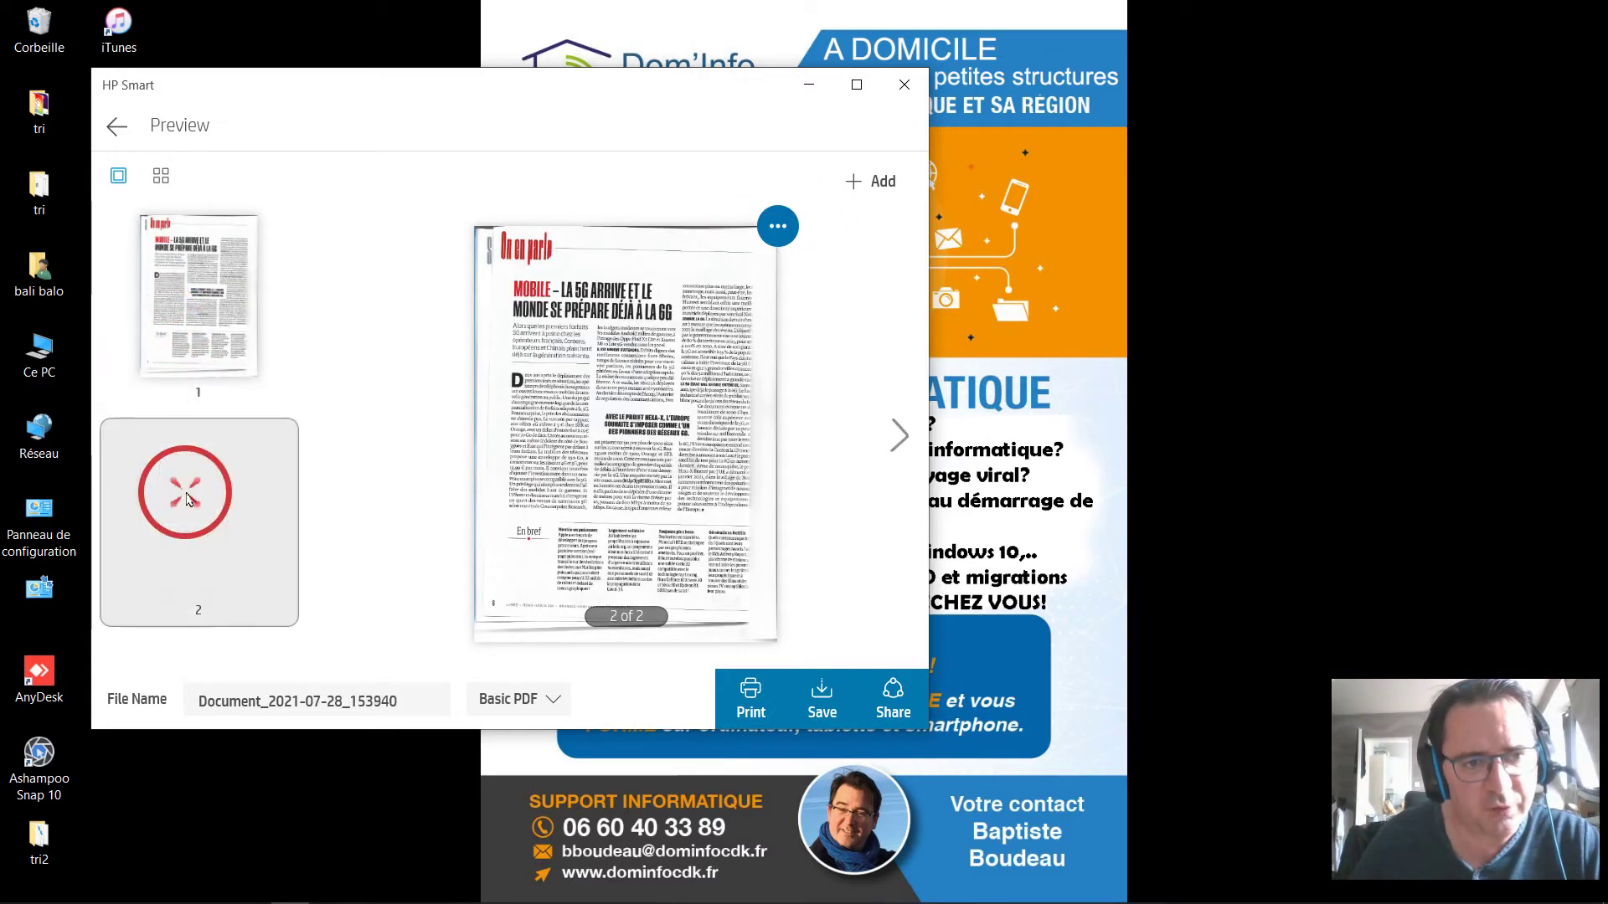
left_click(193, 339)
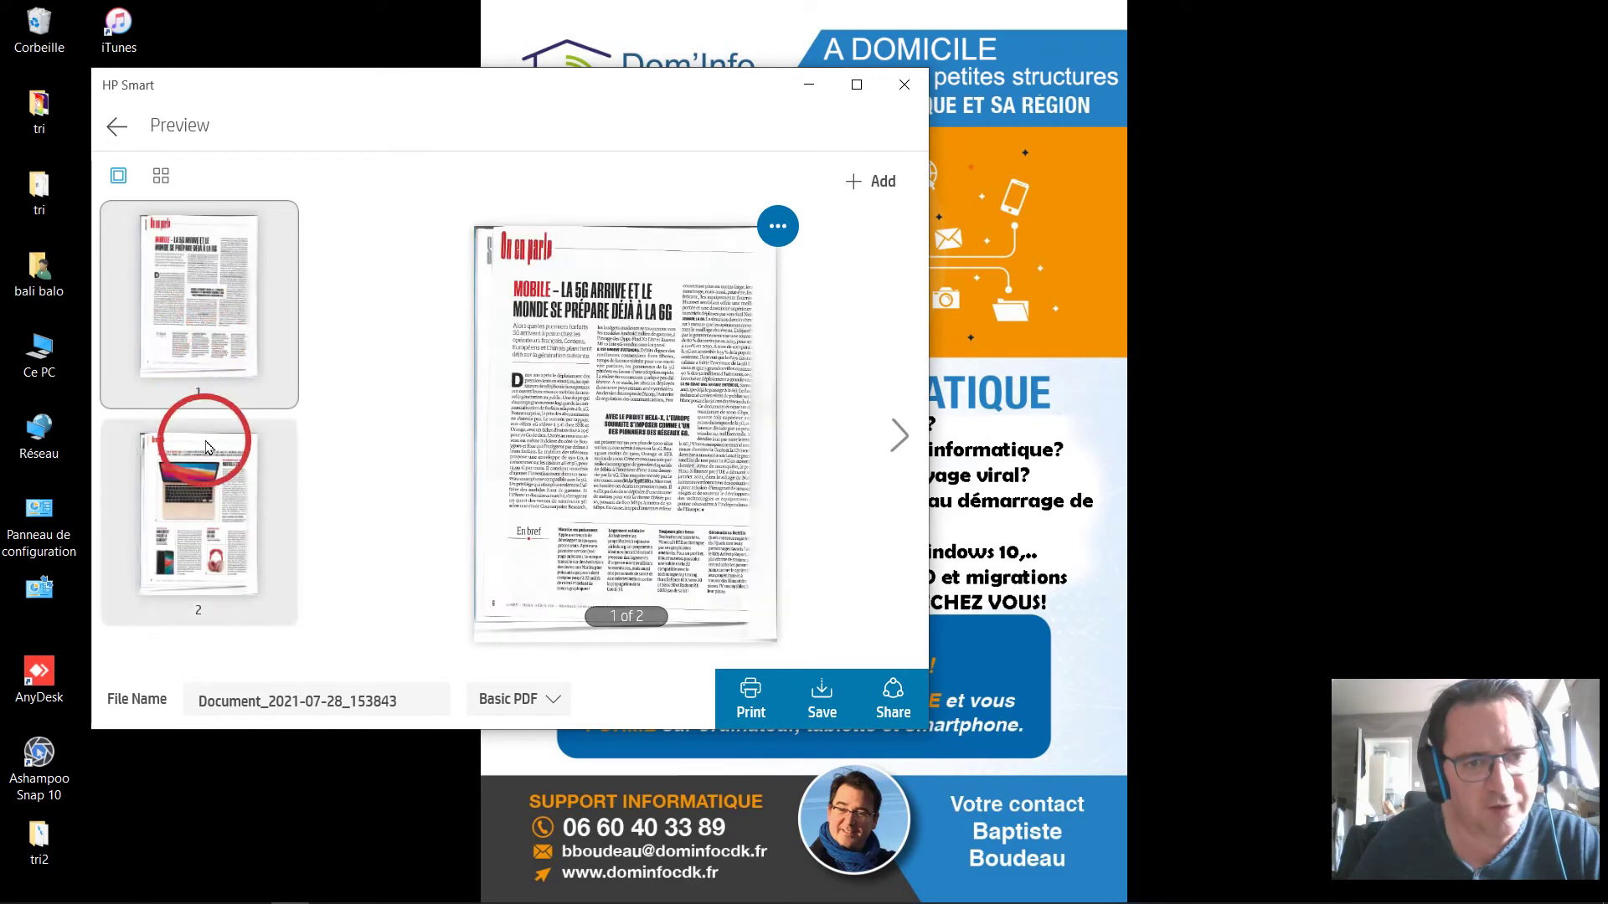
left_click(778, 228)
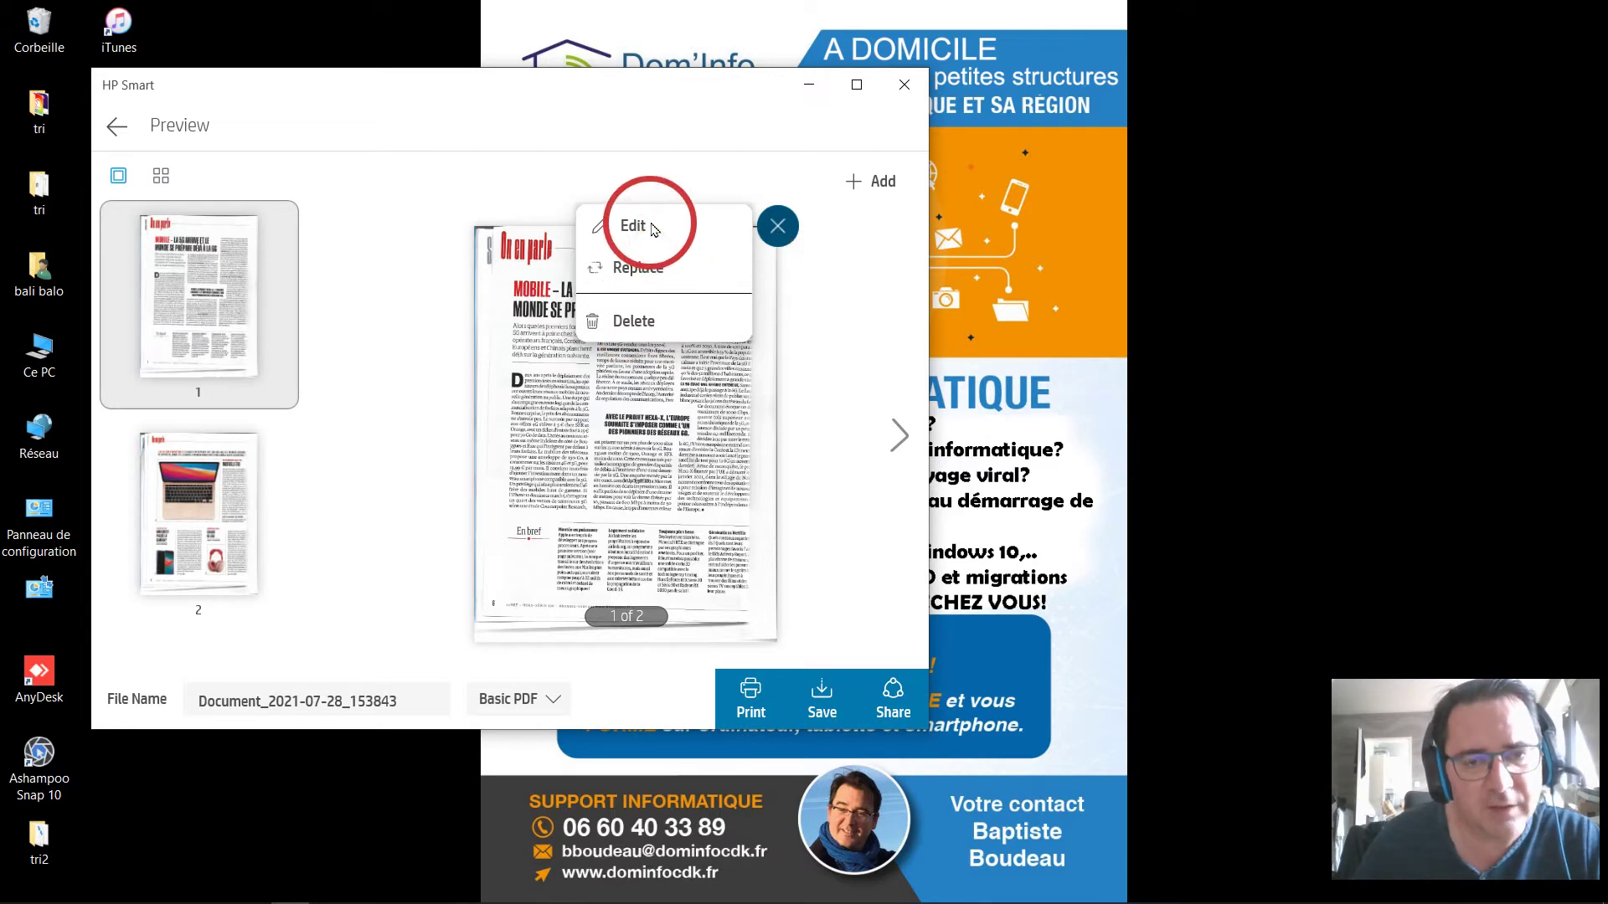
Crop the 5G article page's bottom and right edges to 1656 x 2213 and confirm the edit.
left_click(654, 229)
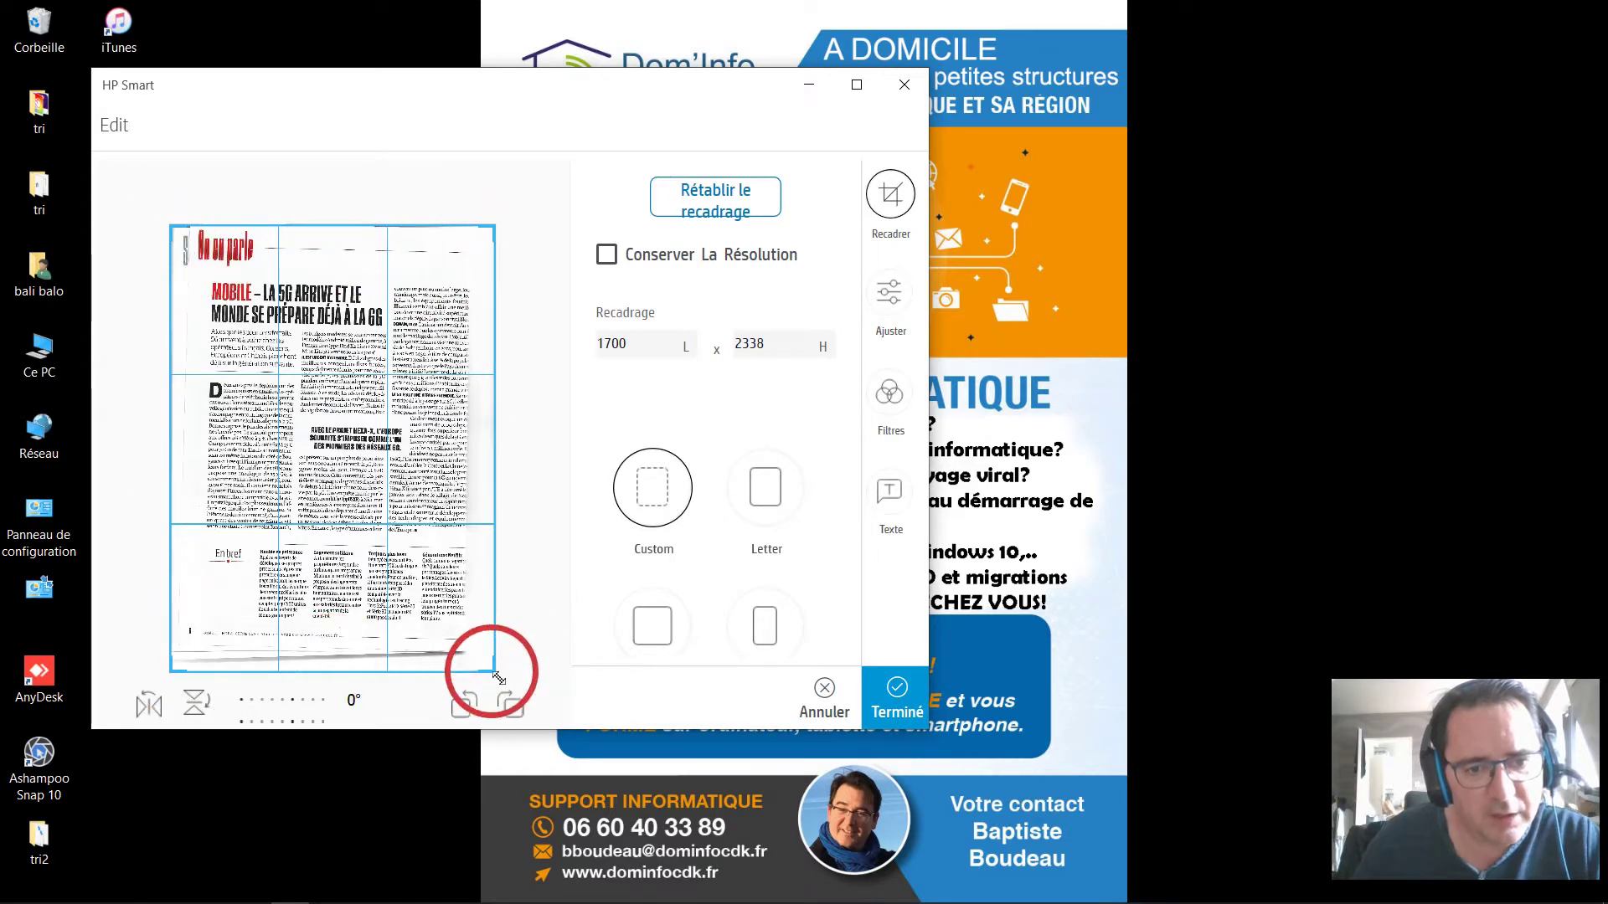
mouse_move(494, 670)
left_mouse_down()
mouse_move(478, 593)
mouse_move(492, 649)
left_mouse_up()
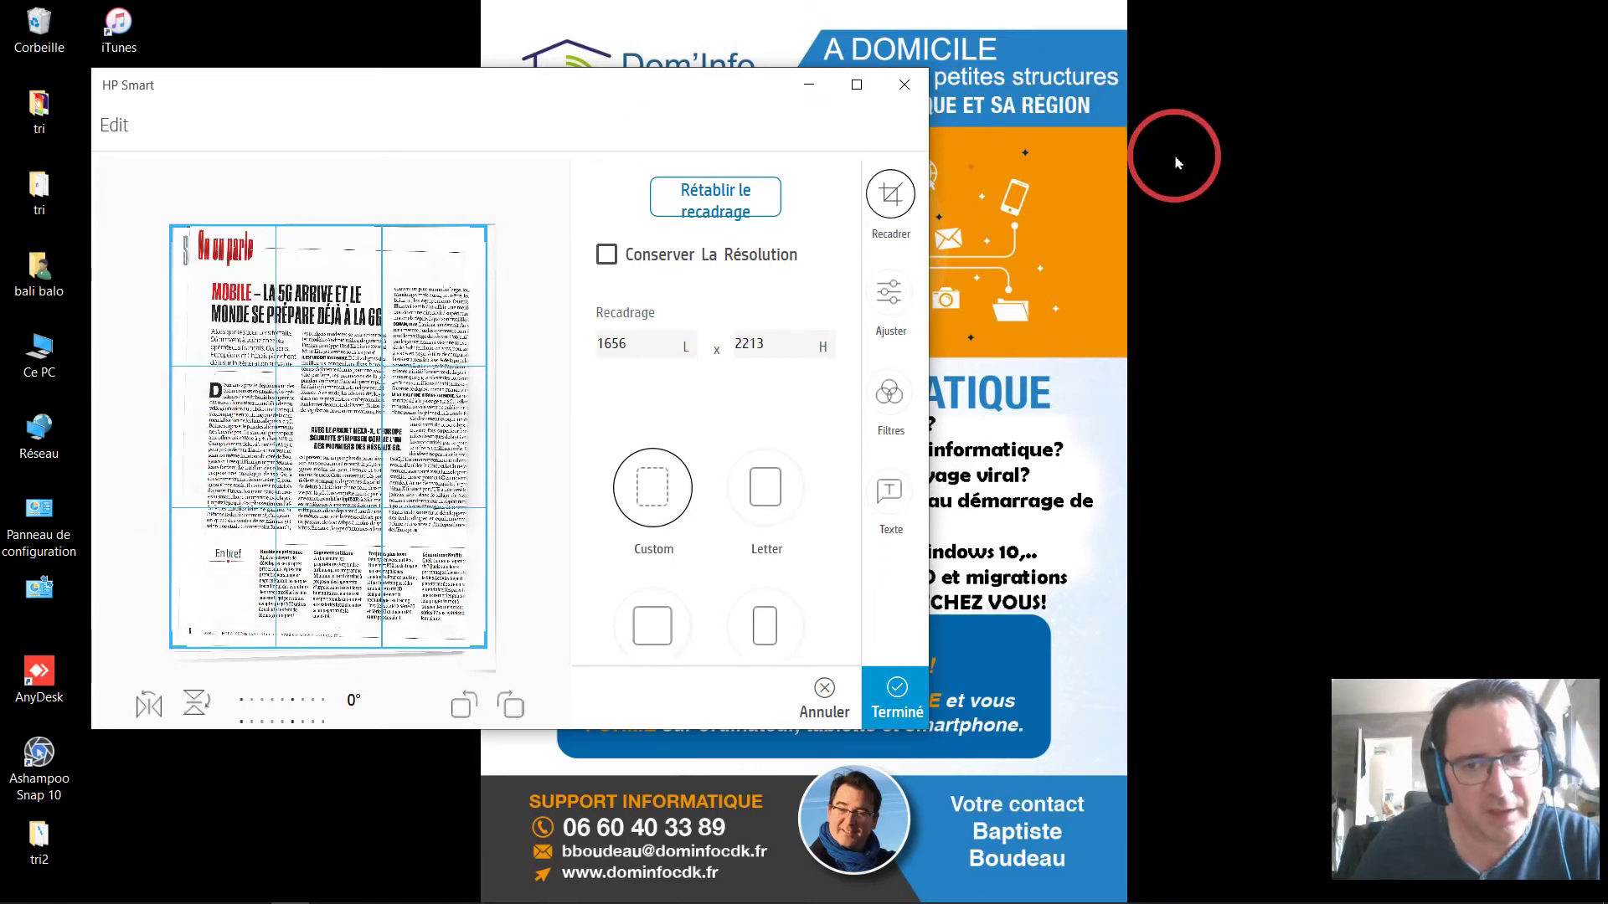
left_click(898, 711)
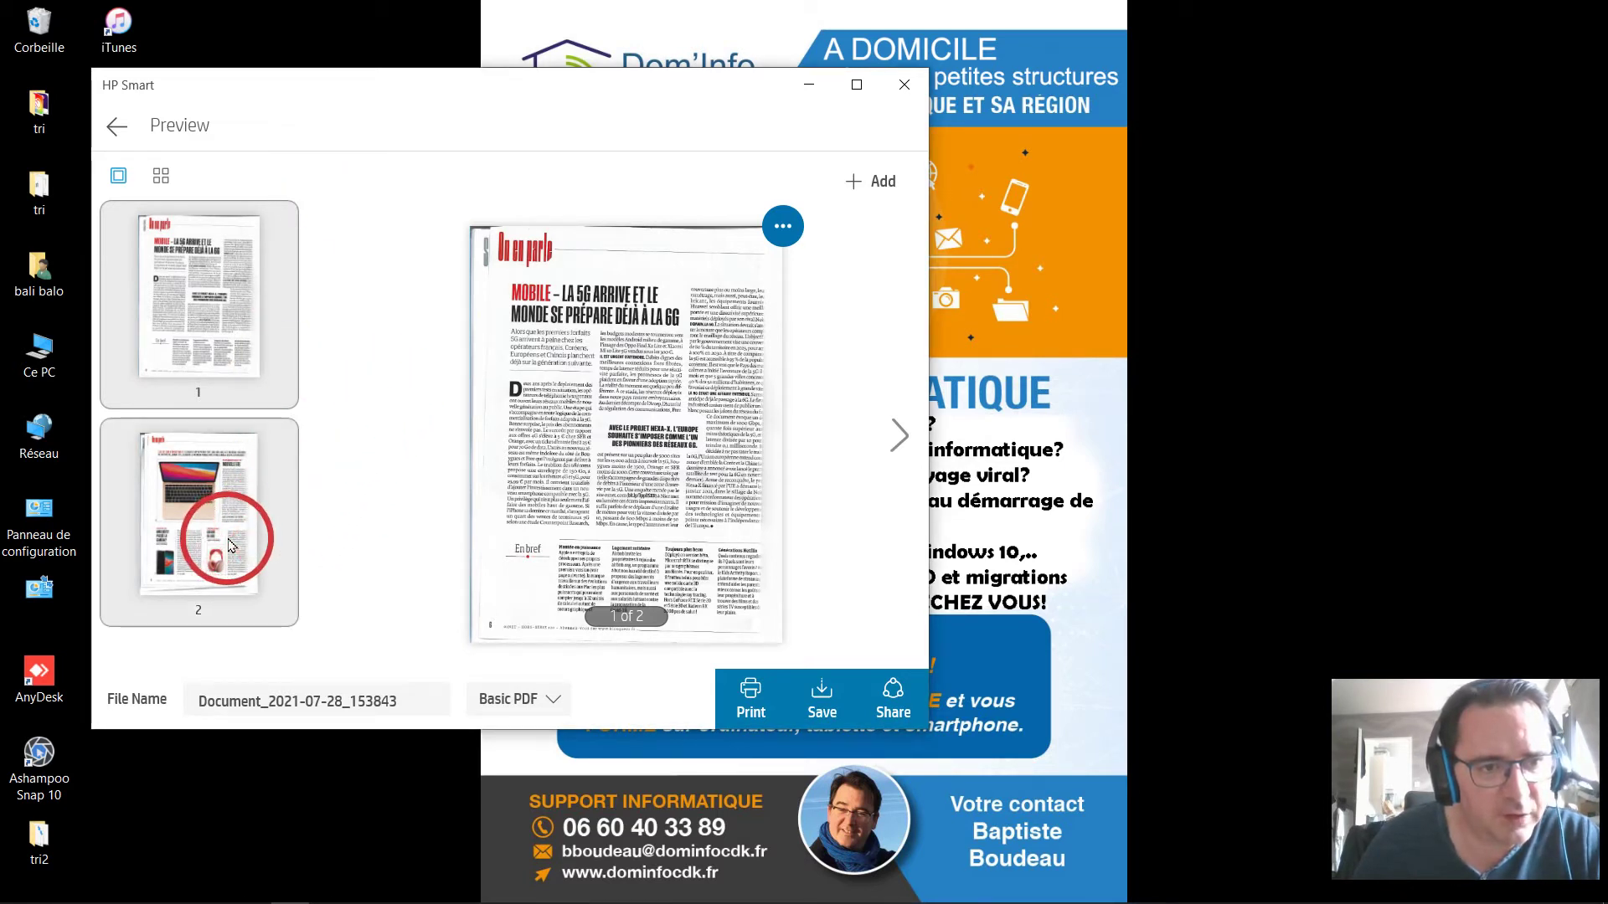
Move the laptop page ahead of the 5G article page in the scan order.
left_click_drag(230, 545, 229, 308)
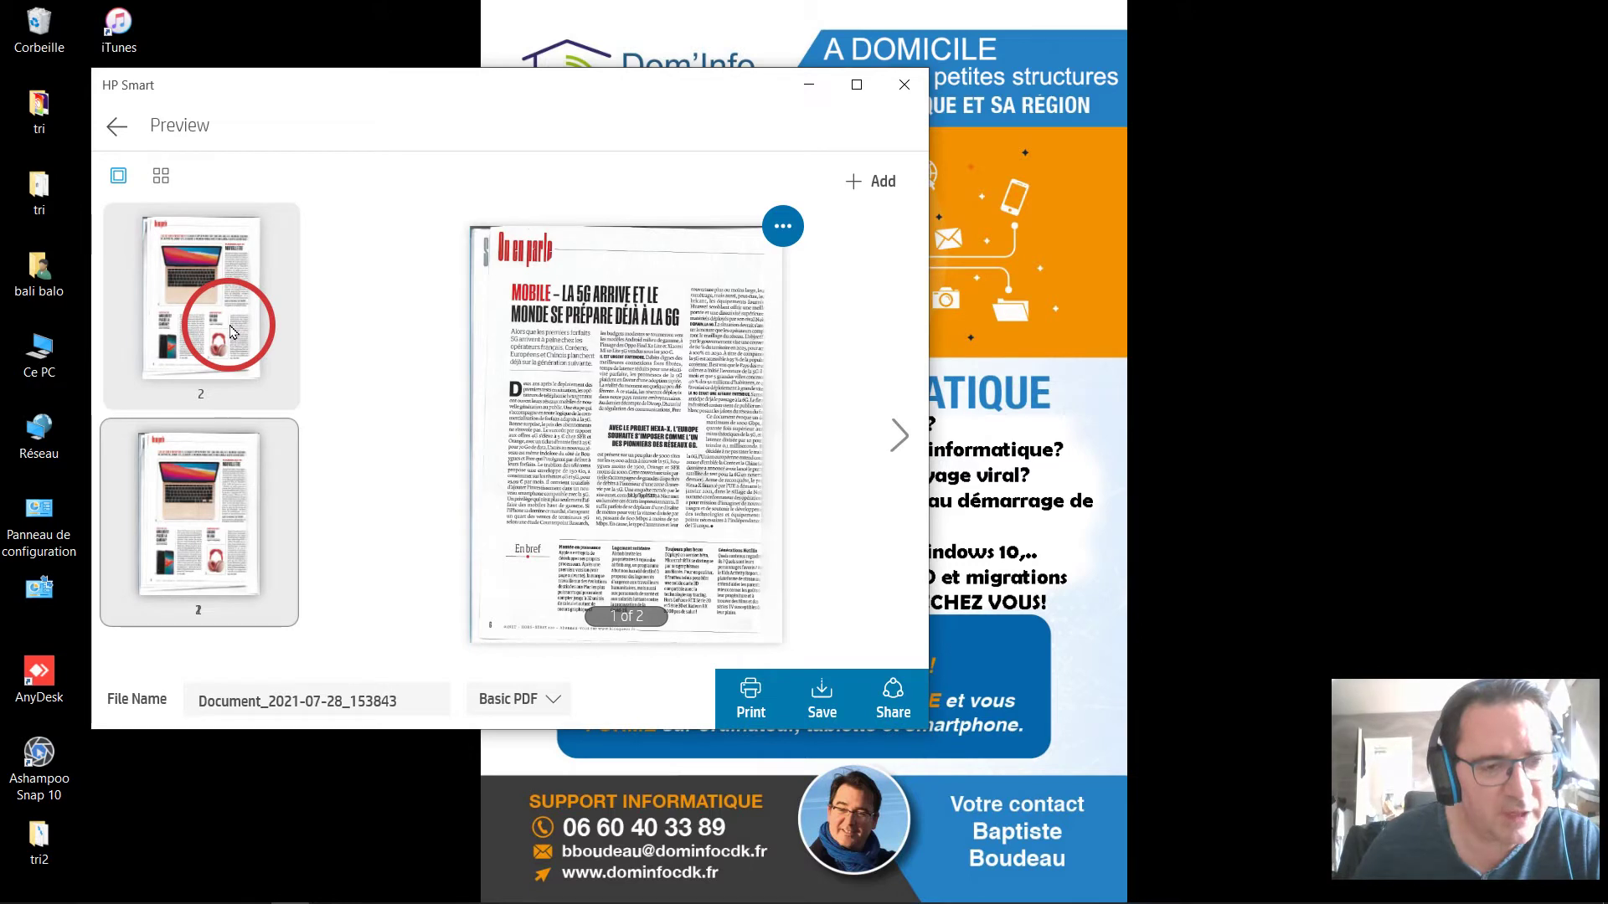
left_click(346, 433)
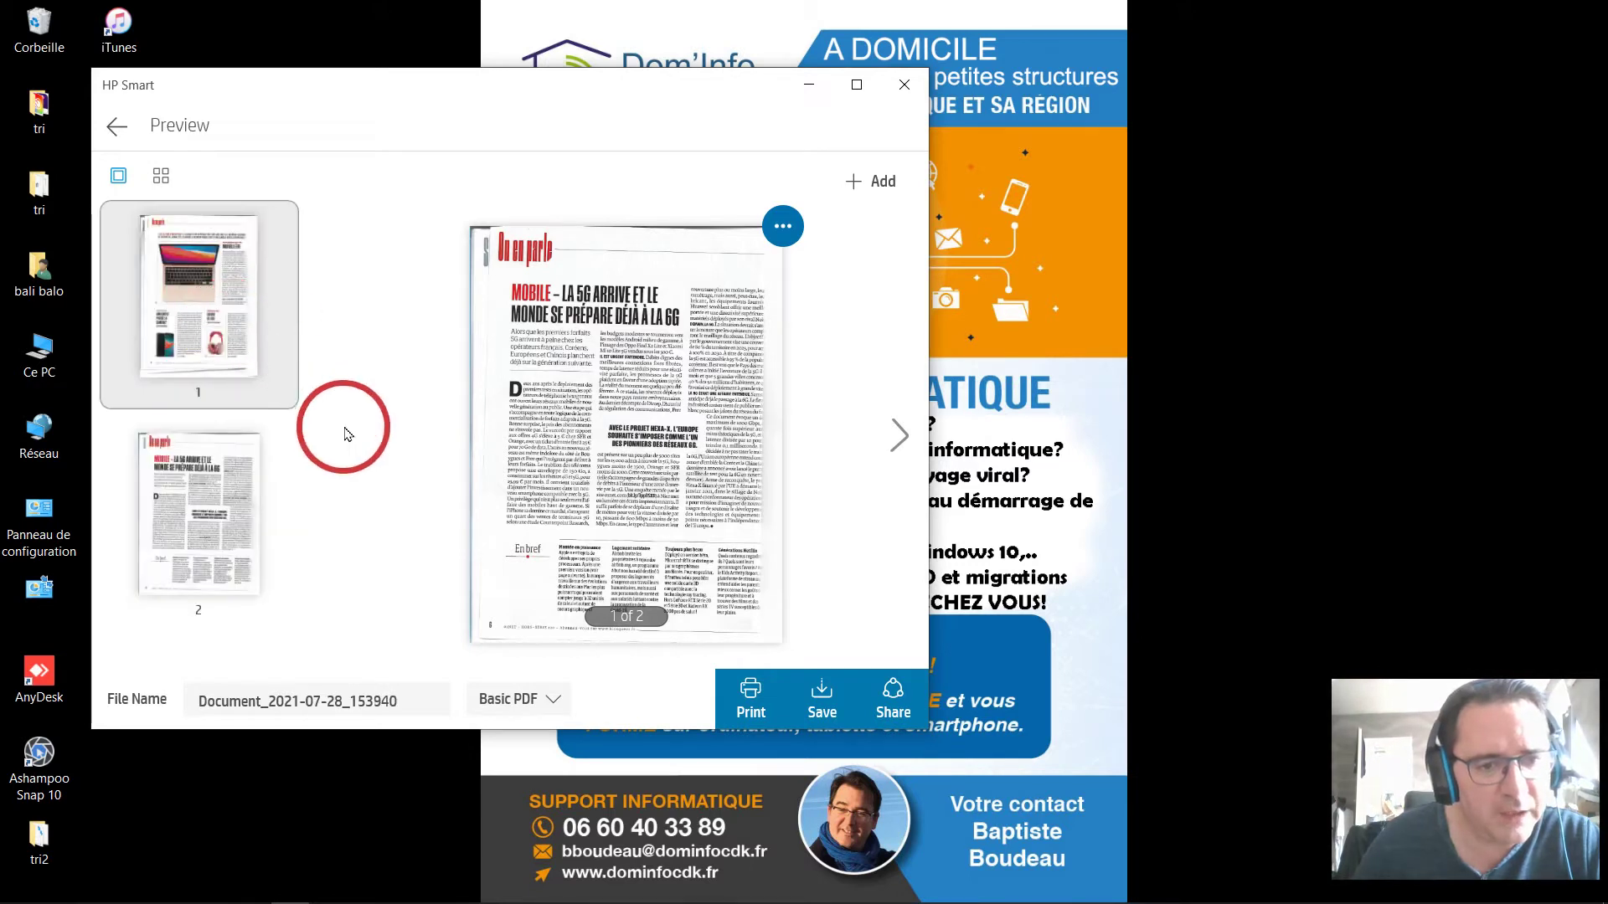
left_click(417, 706)
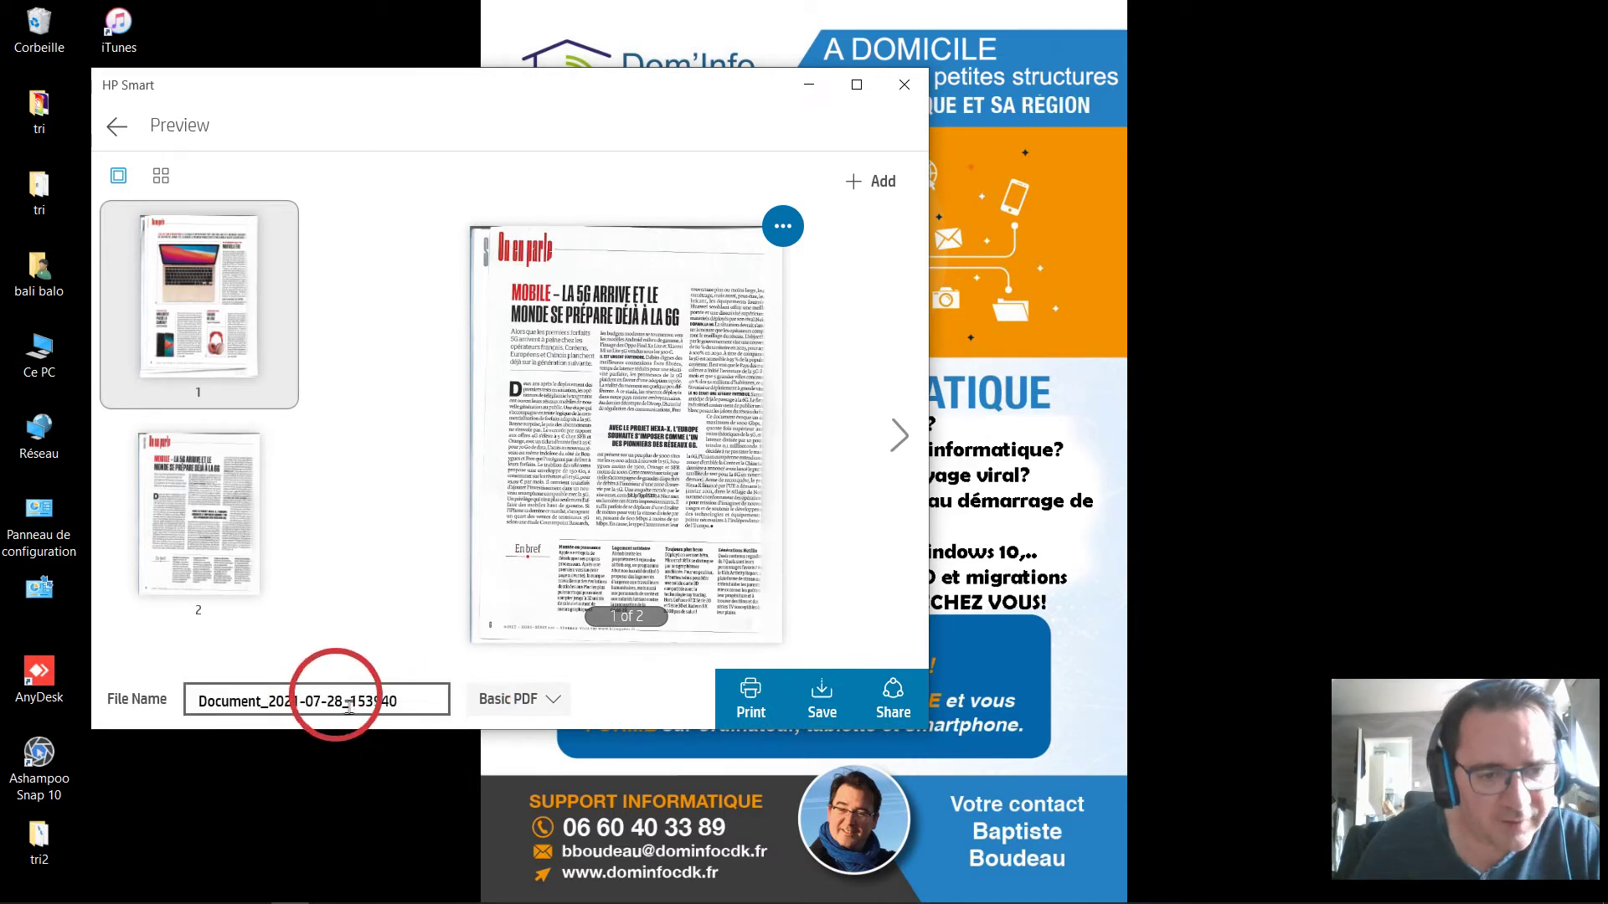
left_click(432, 703)
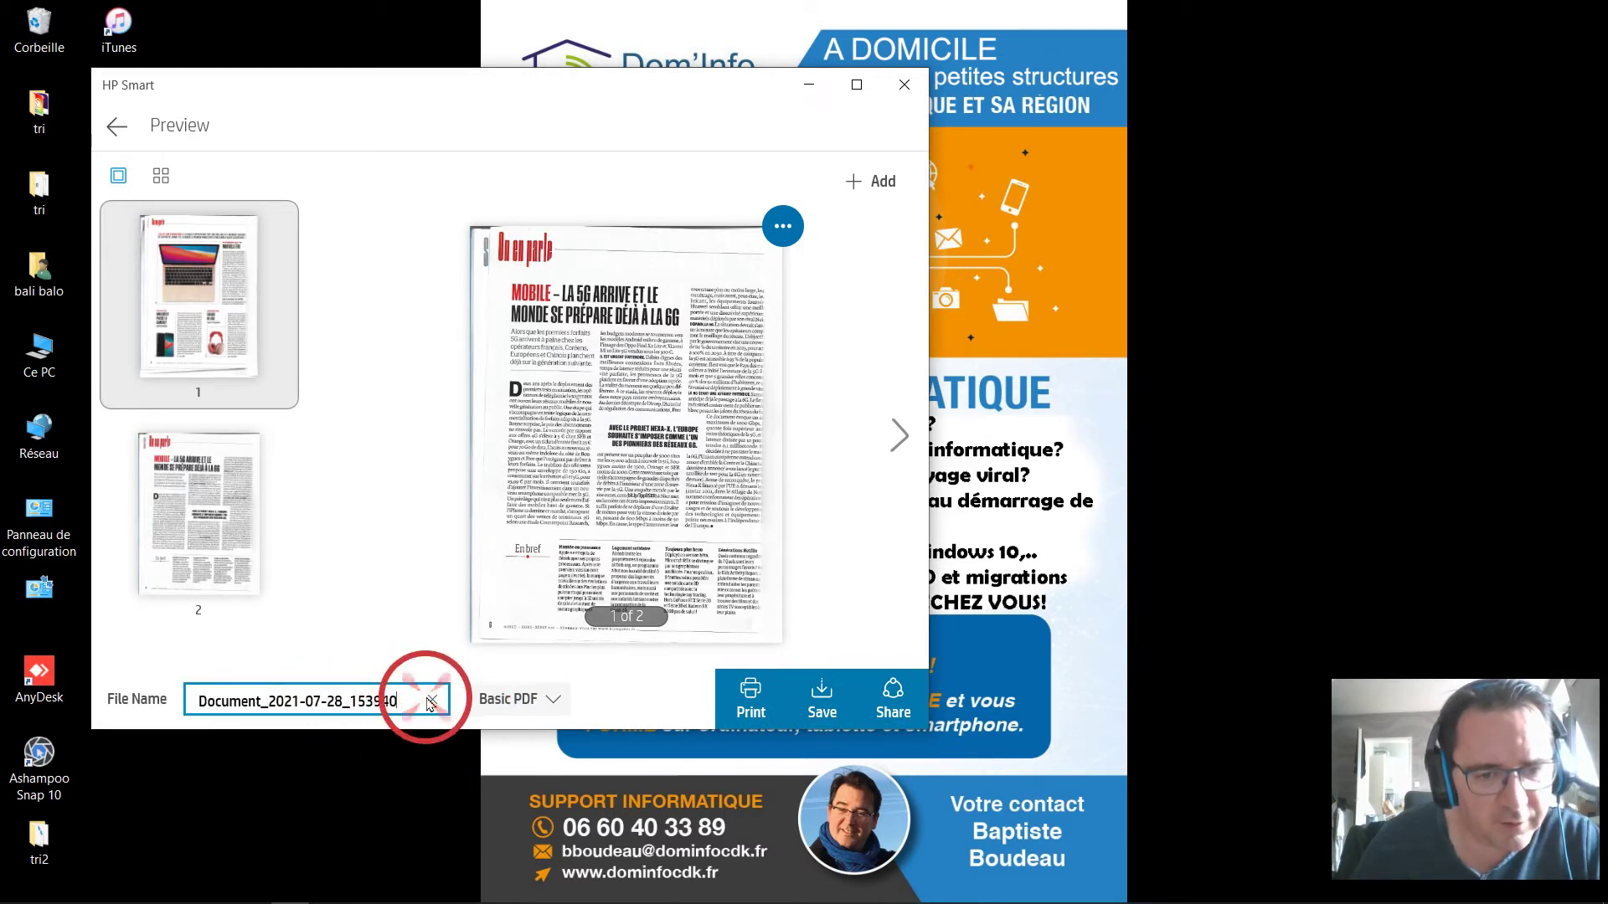
Save the scan as a PDF and browse the save window to the Documents folder.
left_click(840, 697)
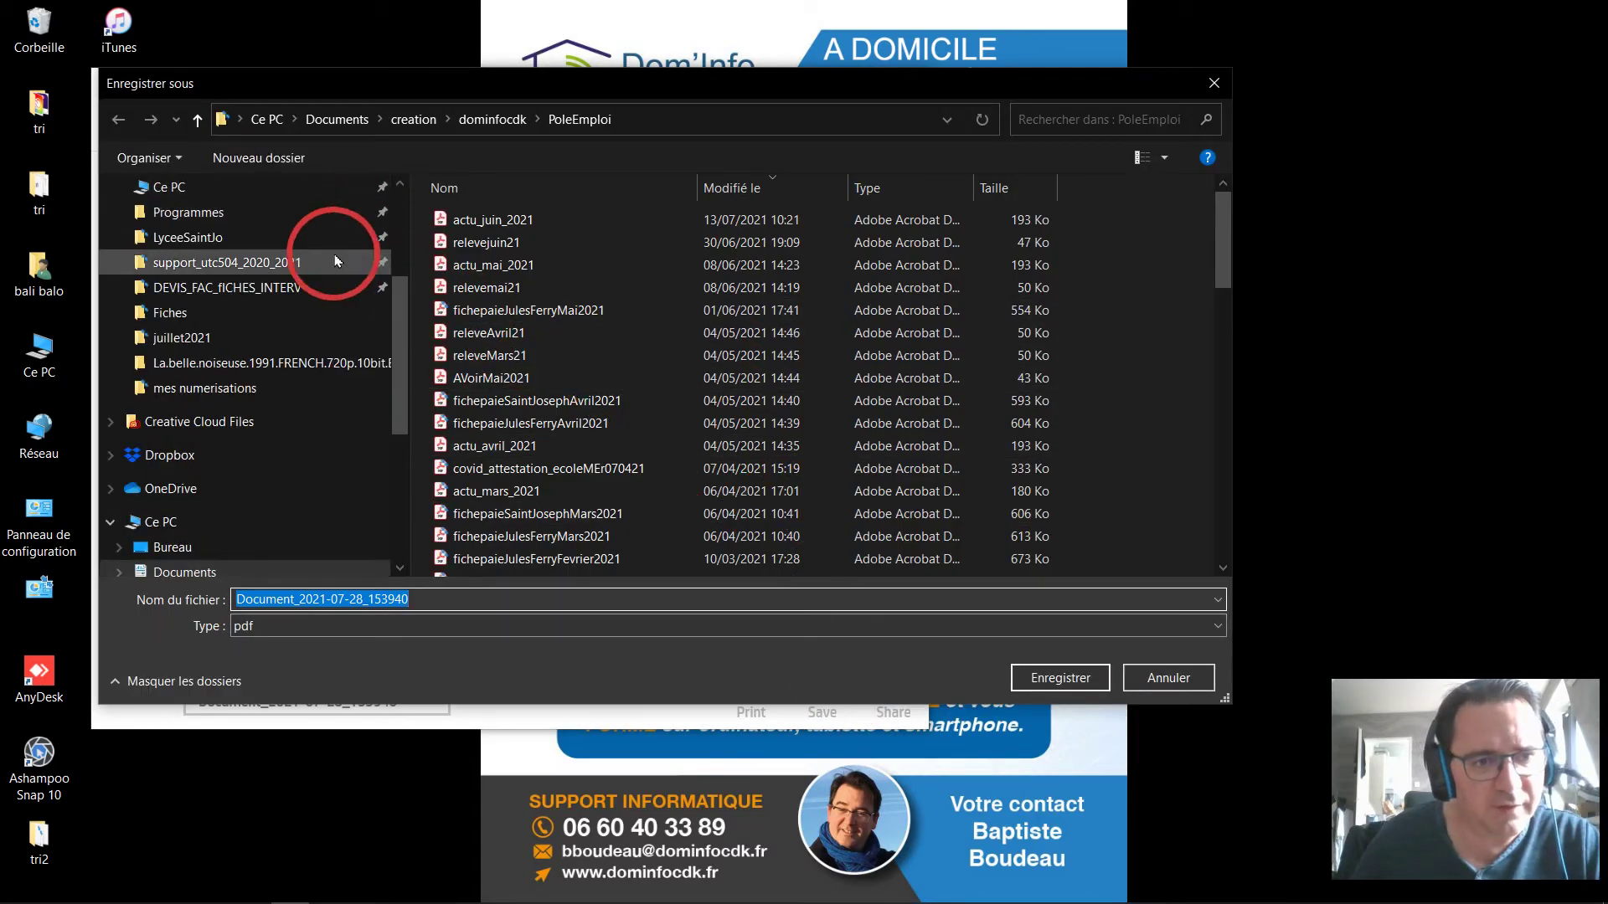
left_click(333, 234)
left_click(341, 214)
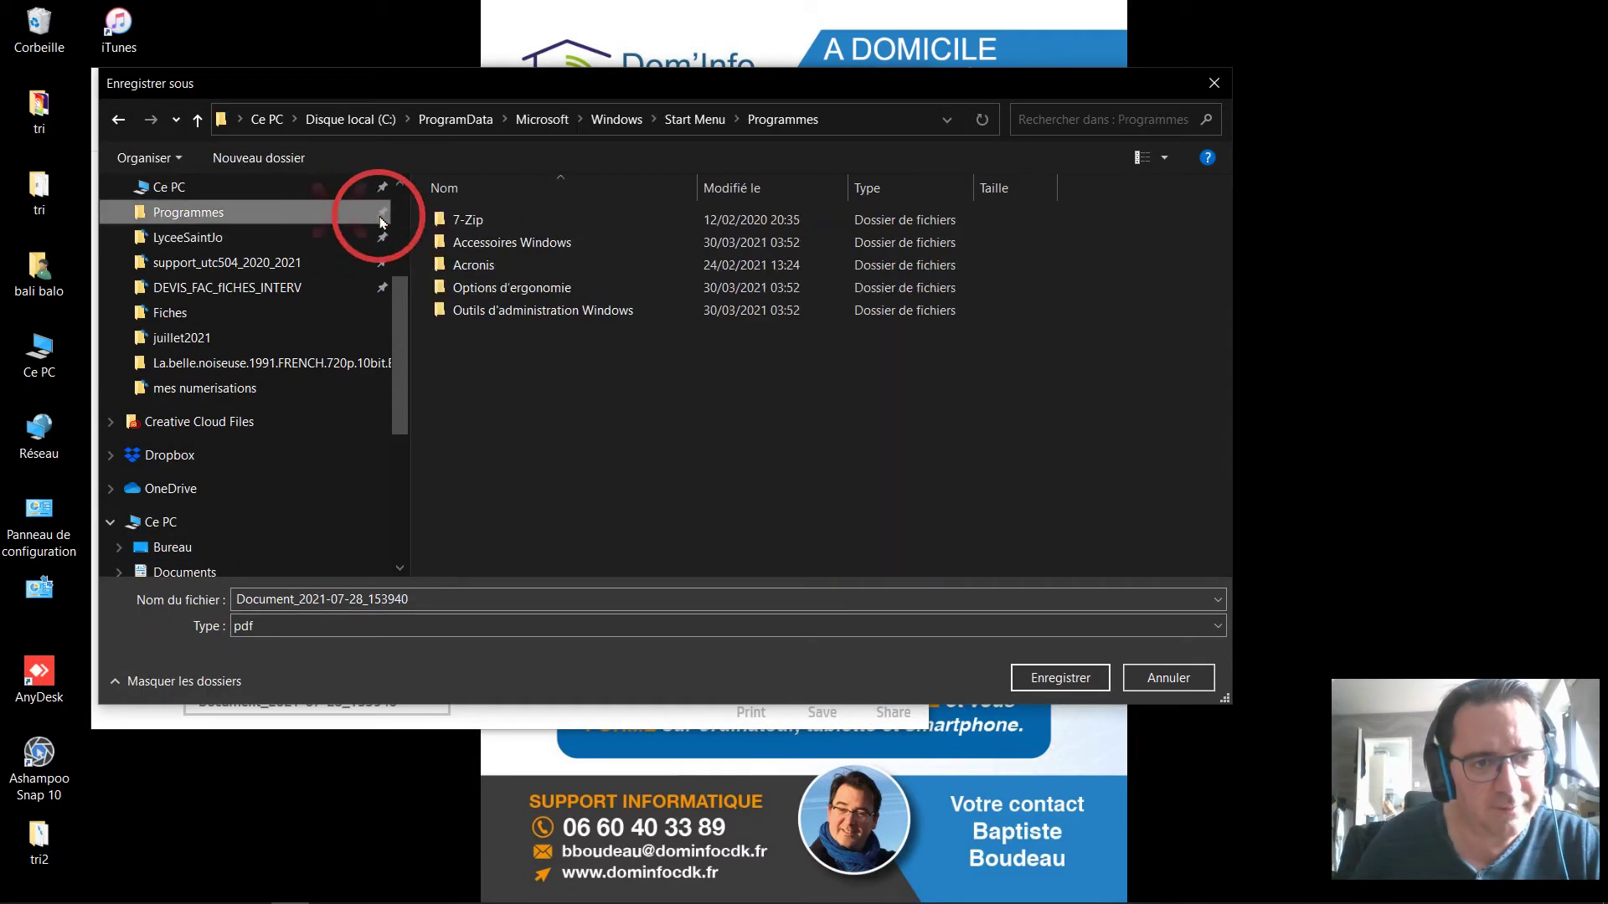
scroll(389, 222, "up", 3)
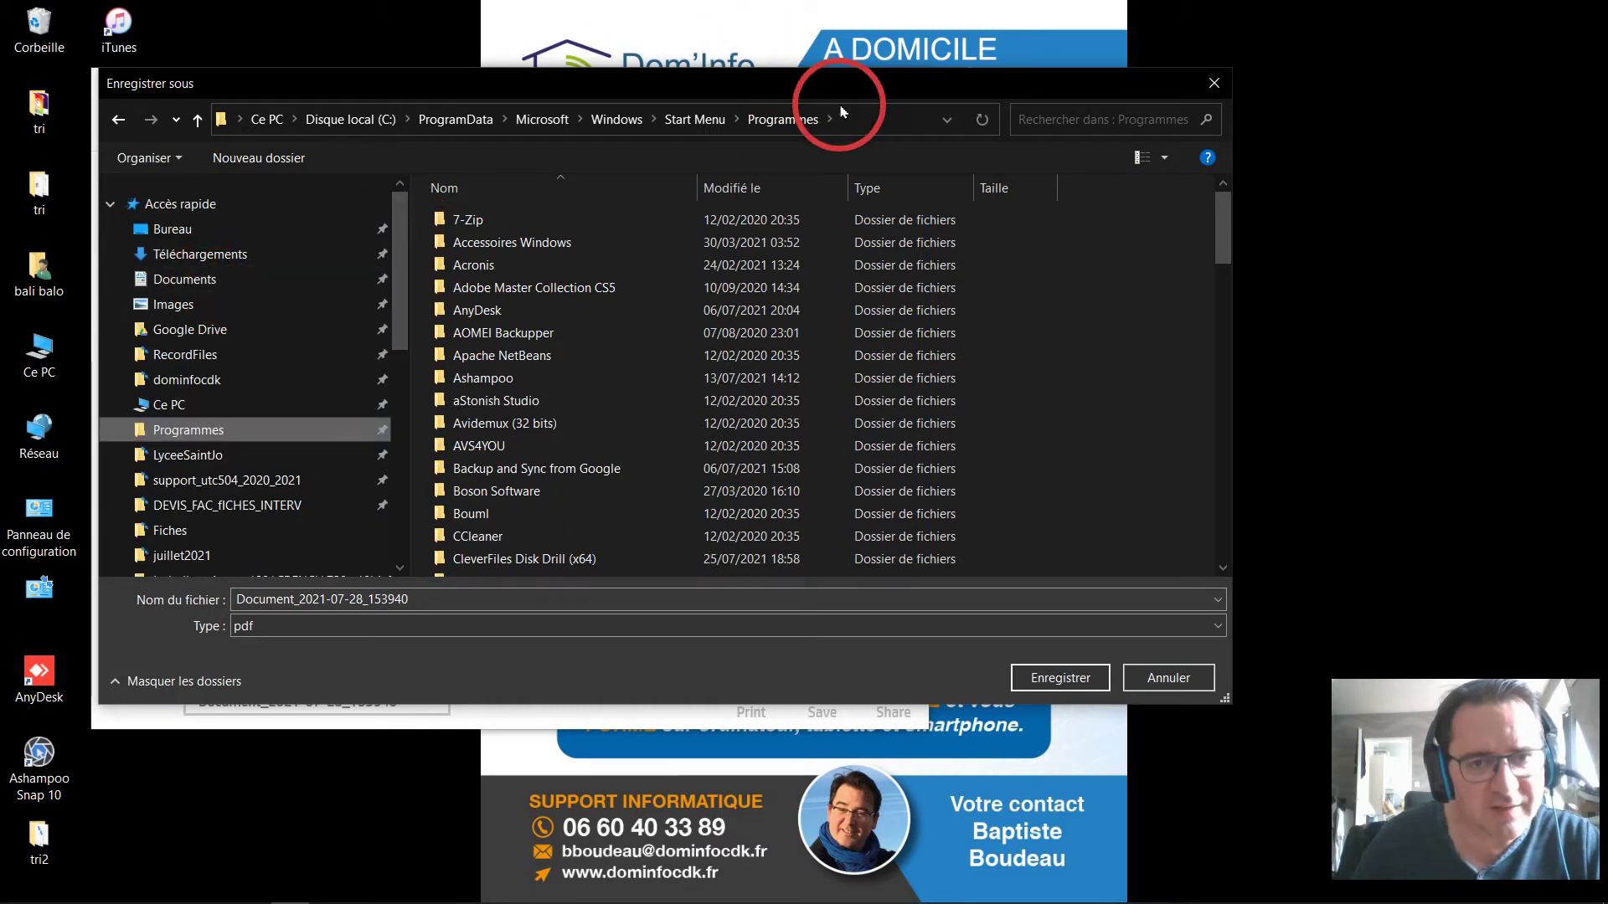
left_click(856, 122)
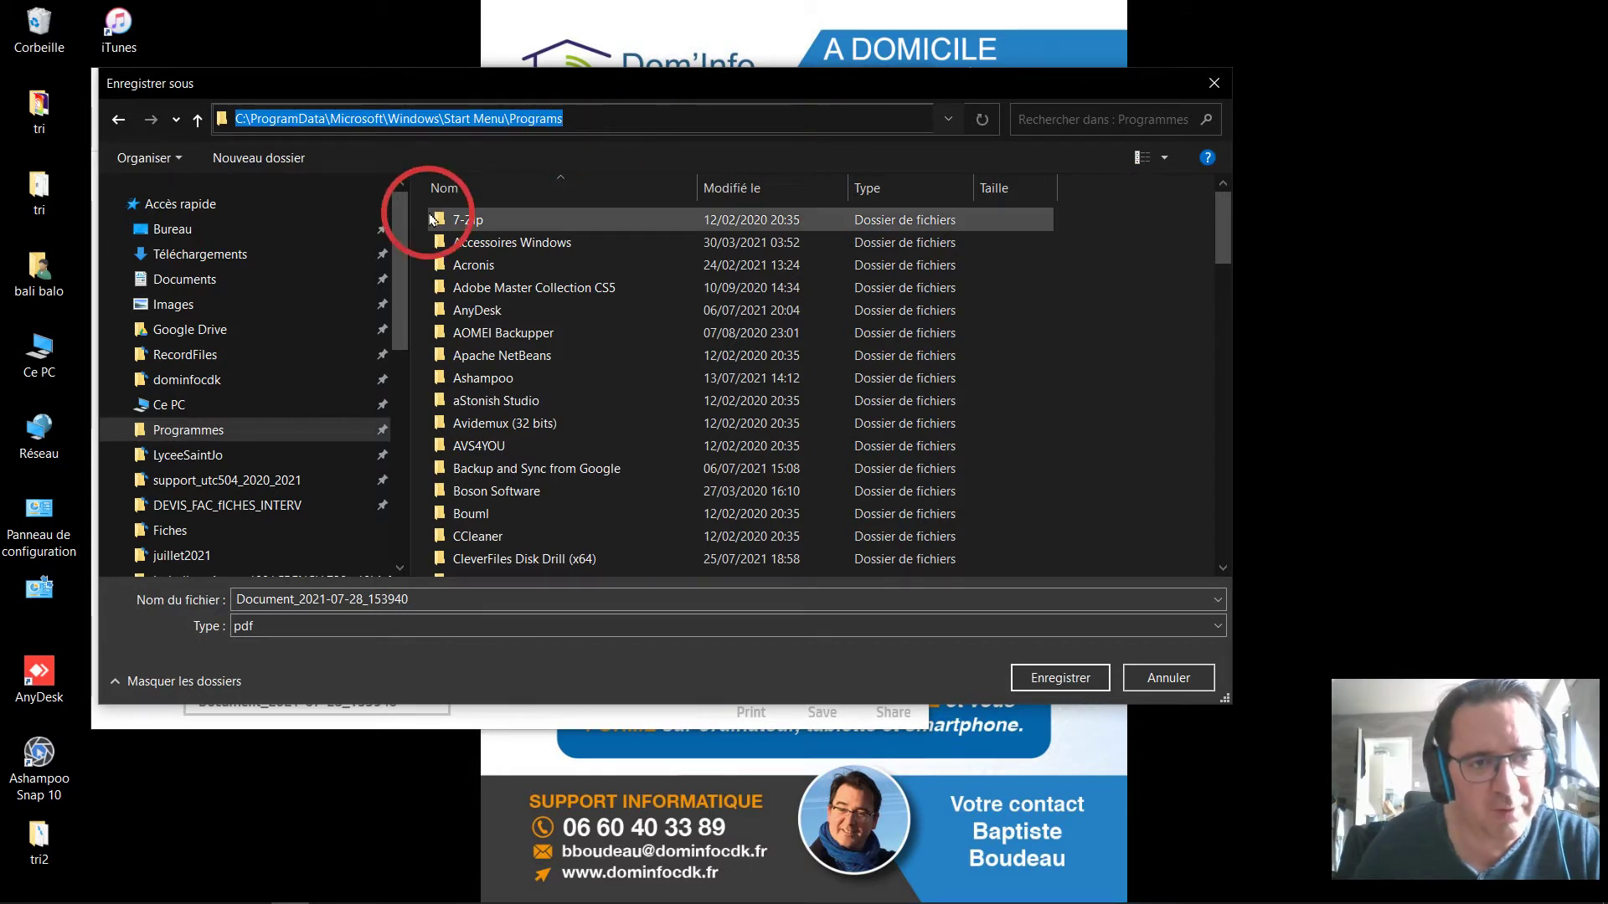
left_click(302, 289)
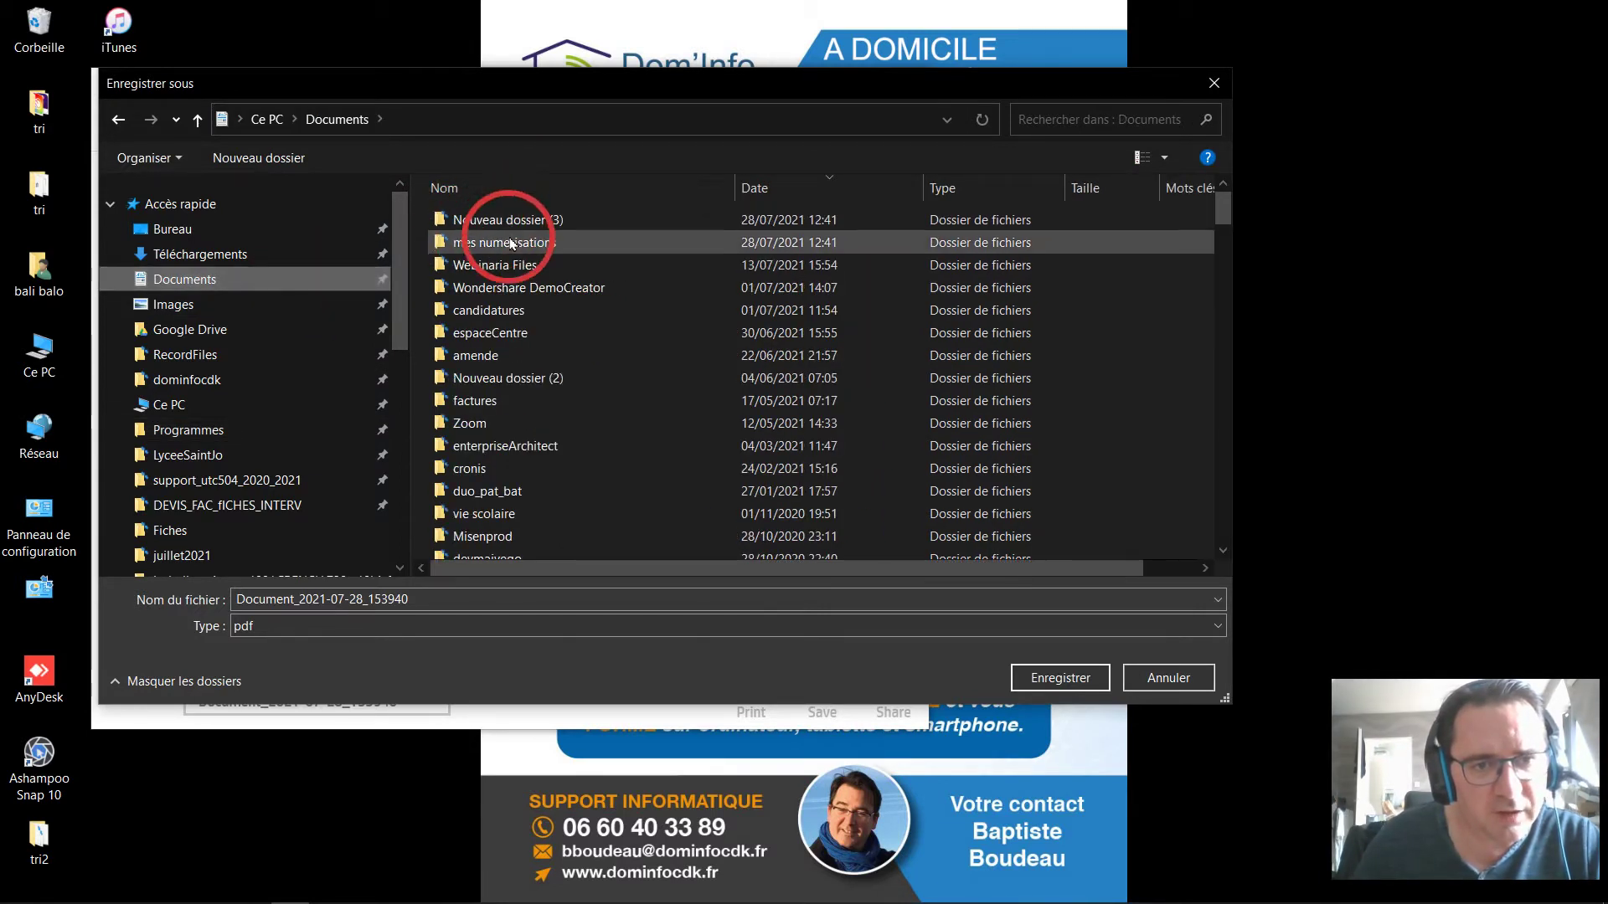
Create a new folder named essainum inside Documents.
left_click(307, 161)
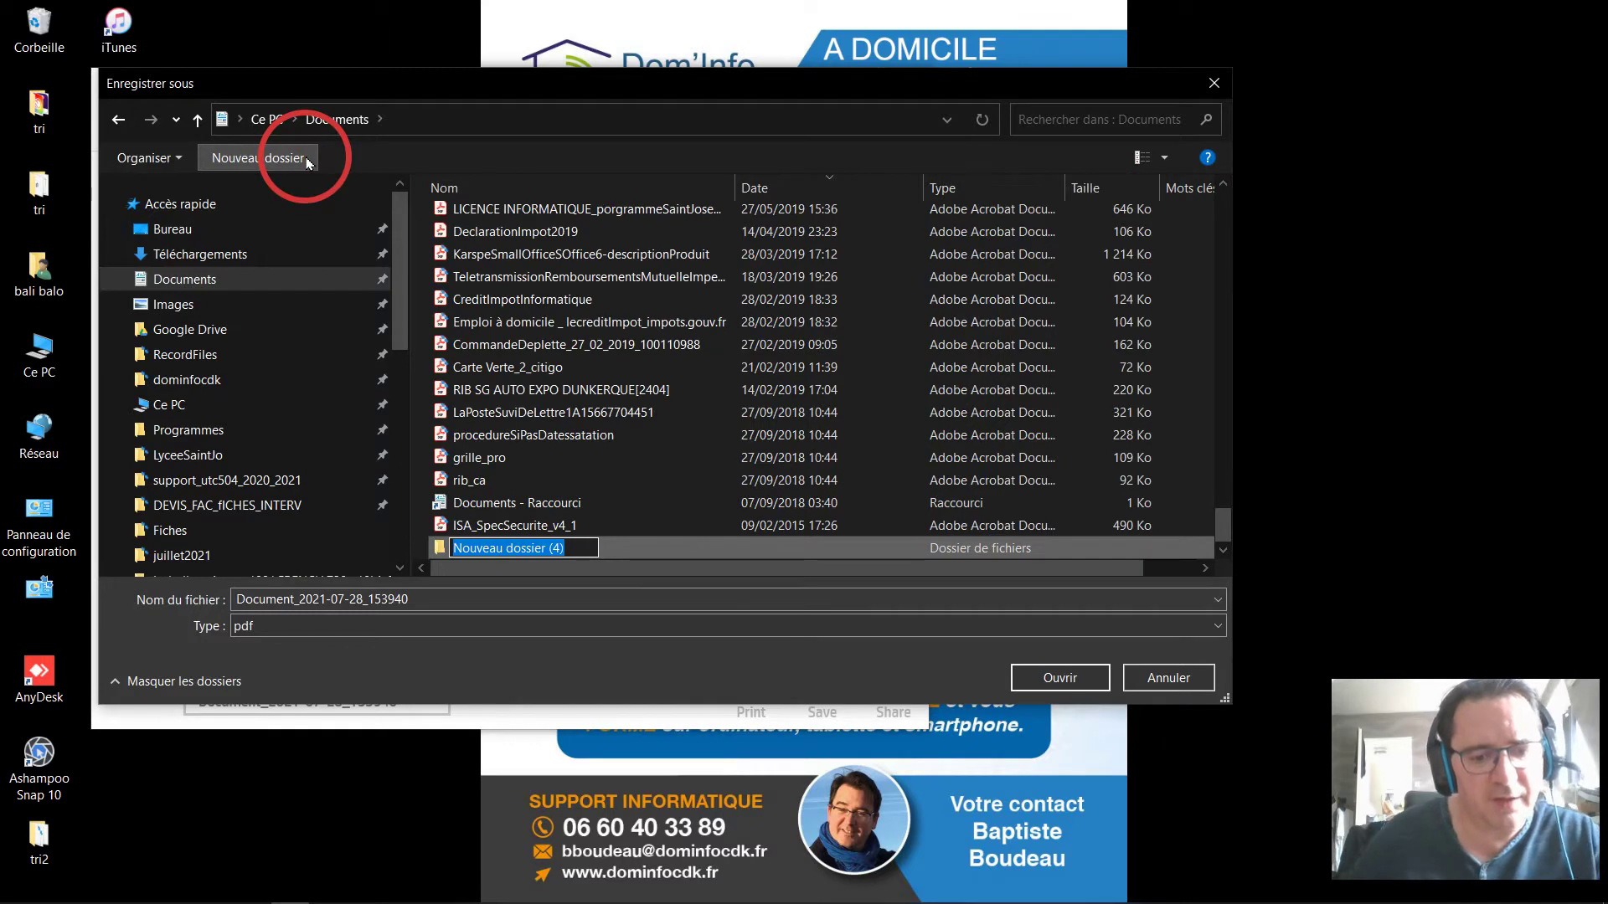
type("essai")
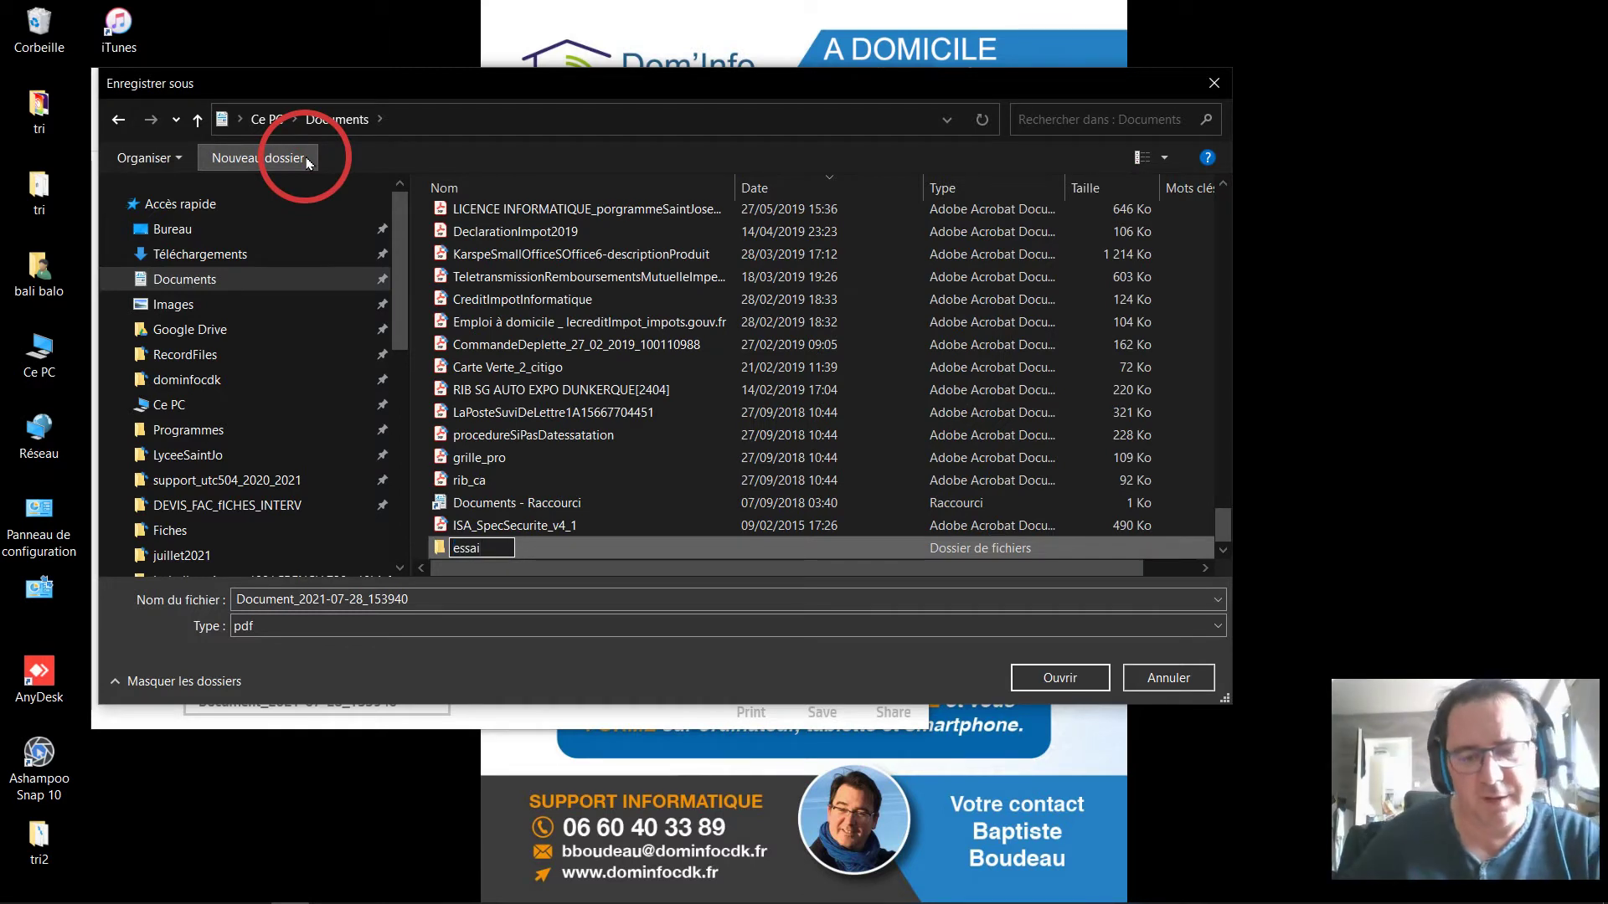
type("num")
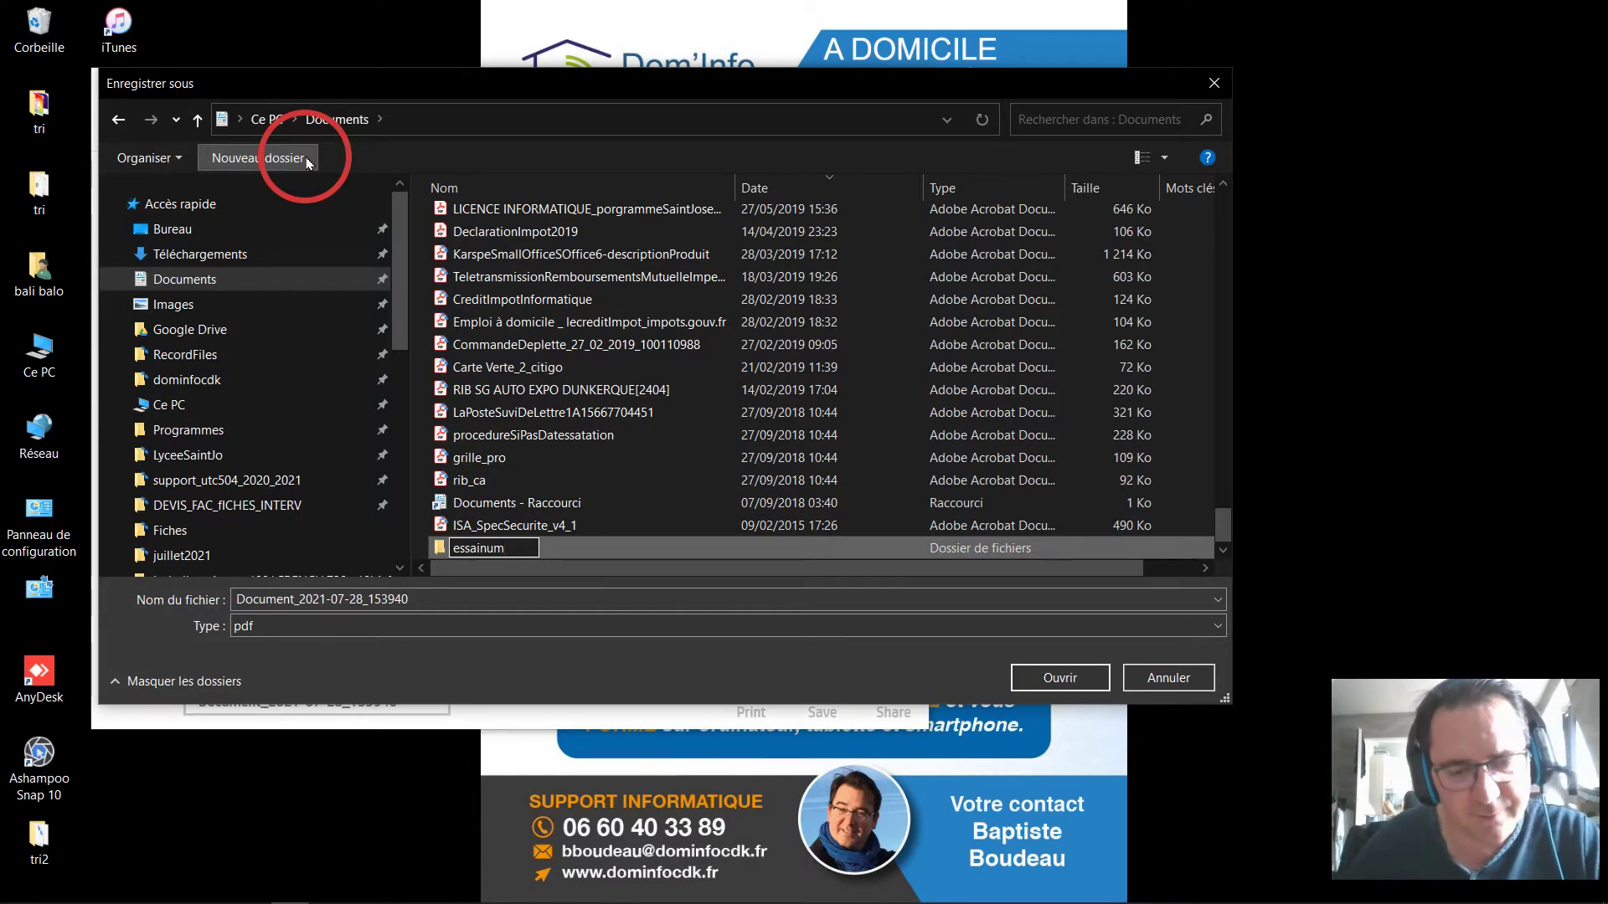
key("Return")
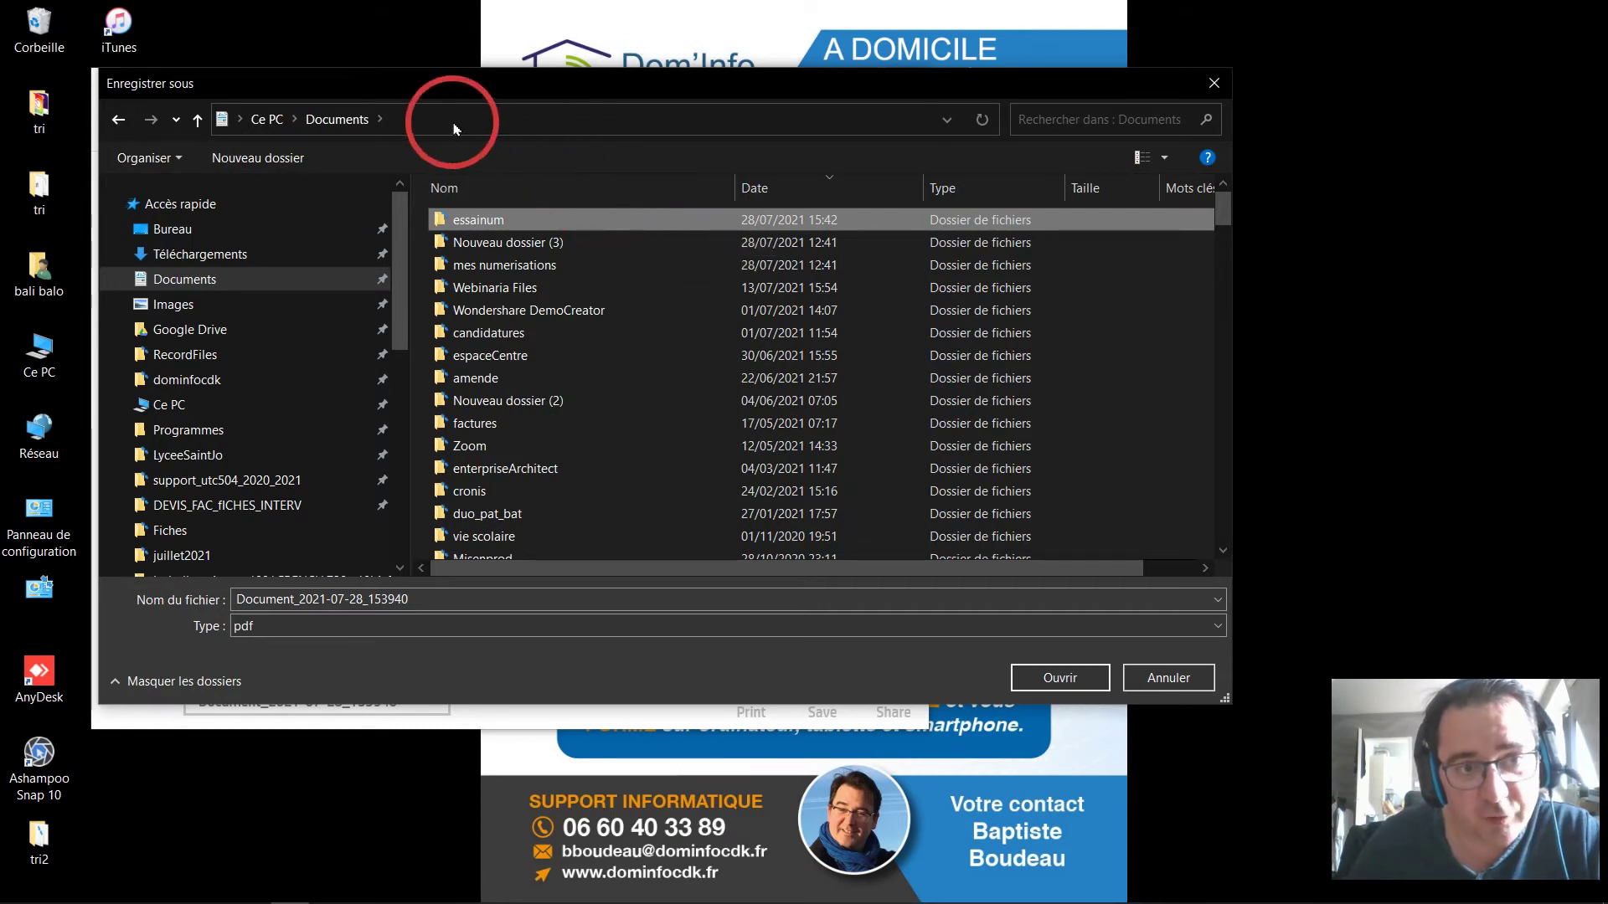
left_click(416, 119)
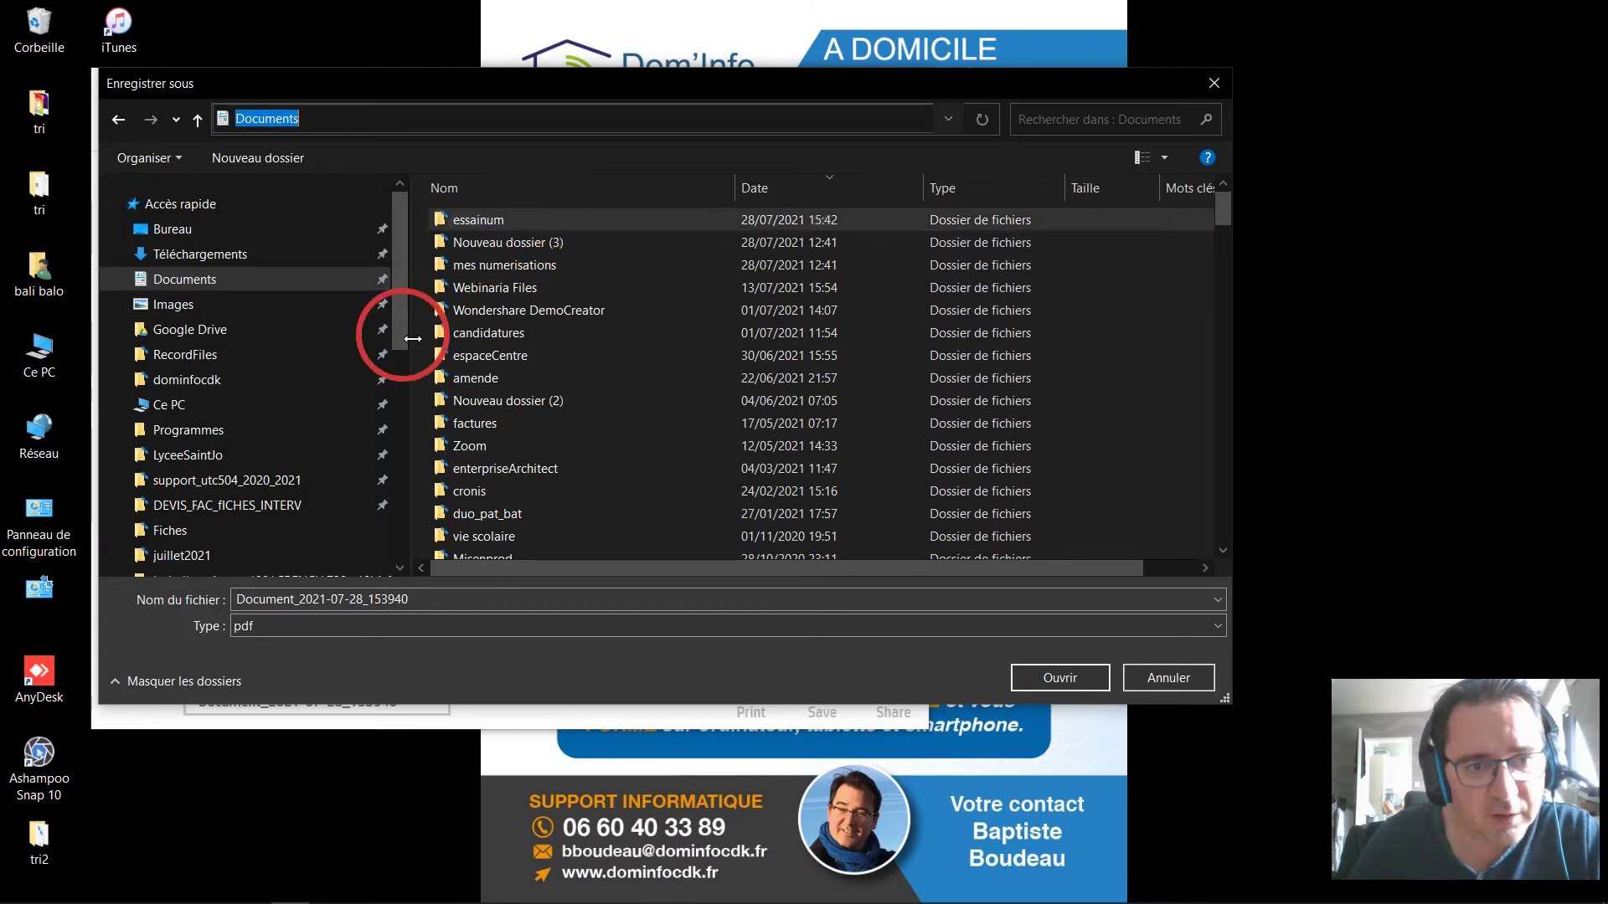
left_click(402, 392)
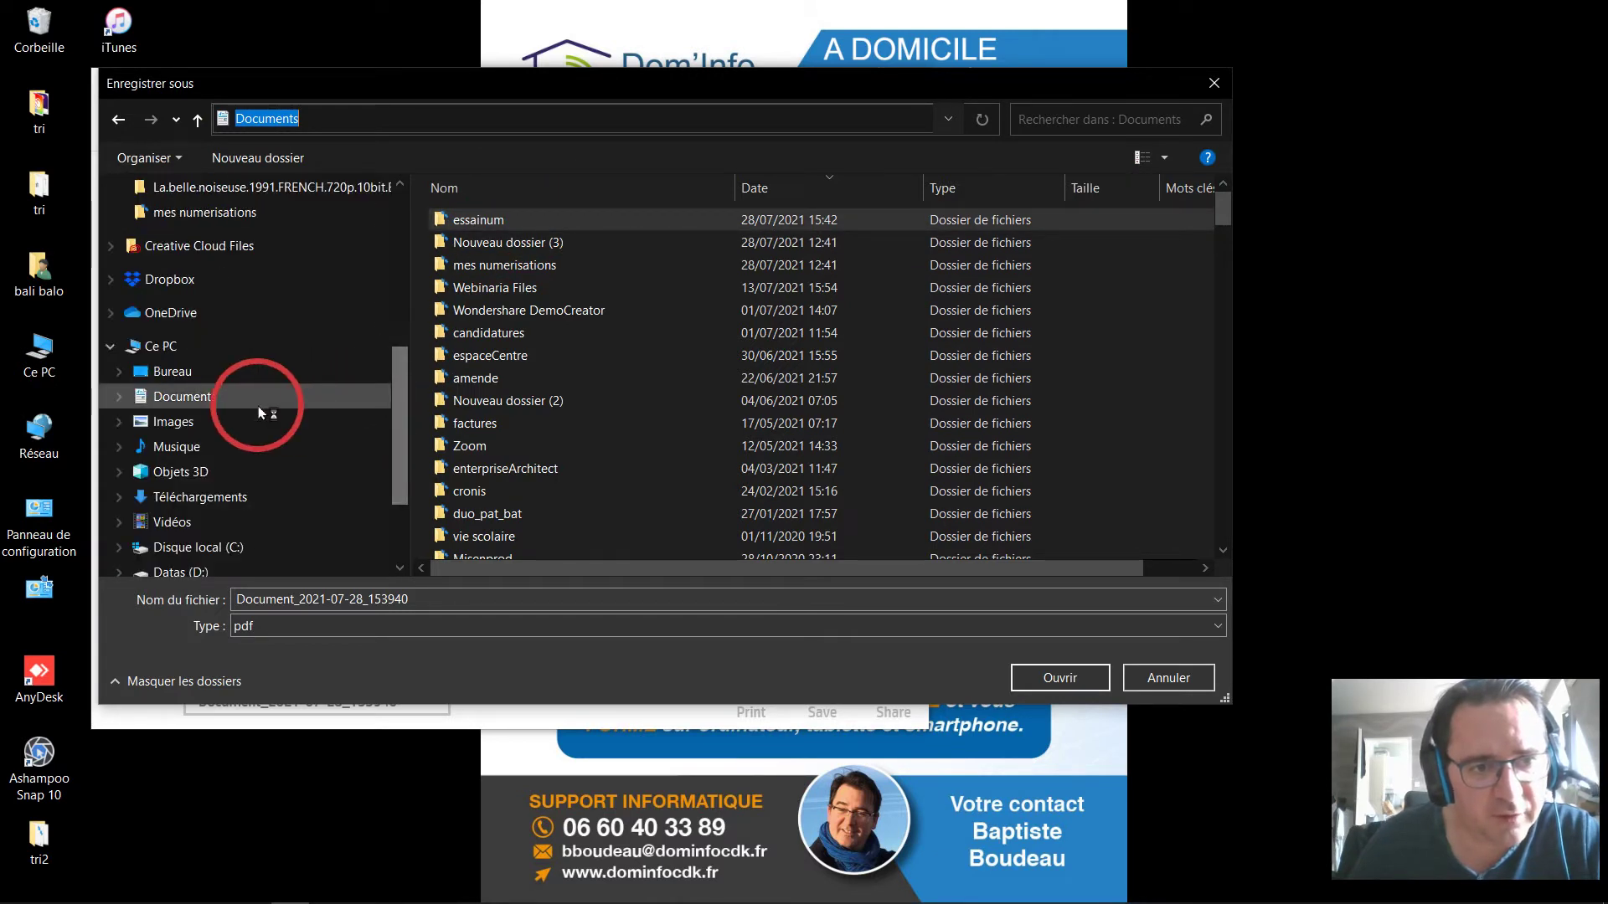
Open the essainum folder as the PDF's save location.
left_click(118, 397)
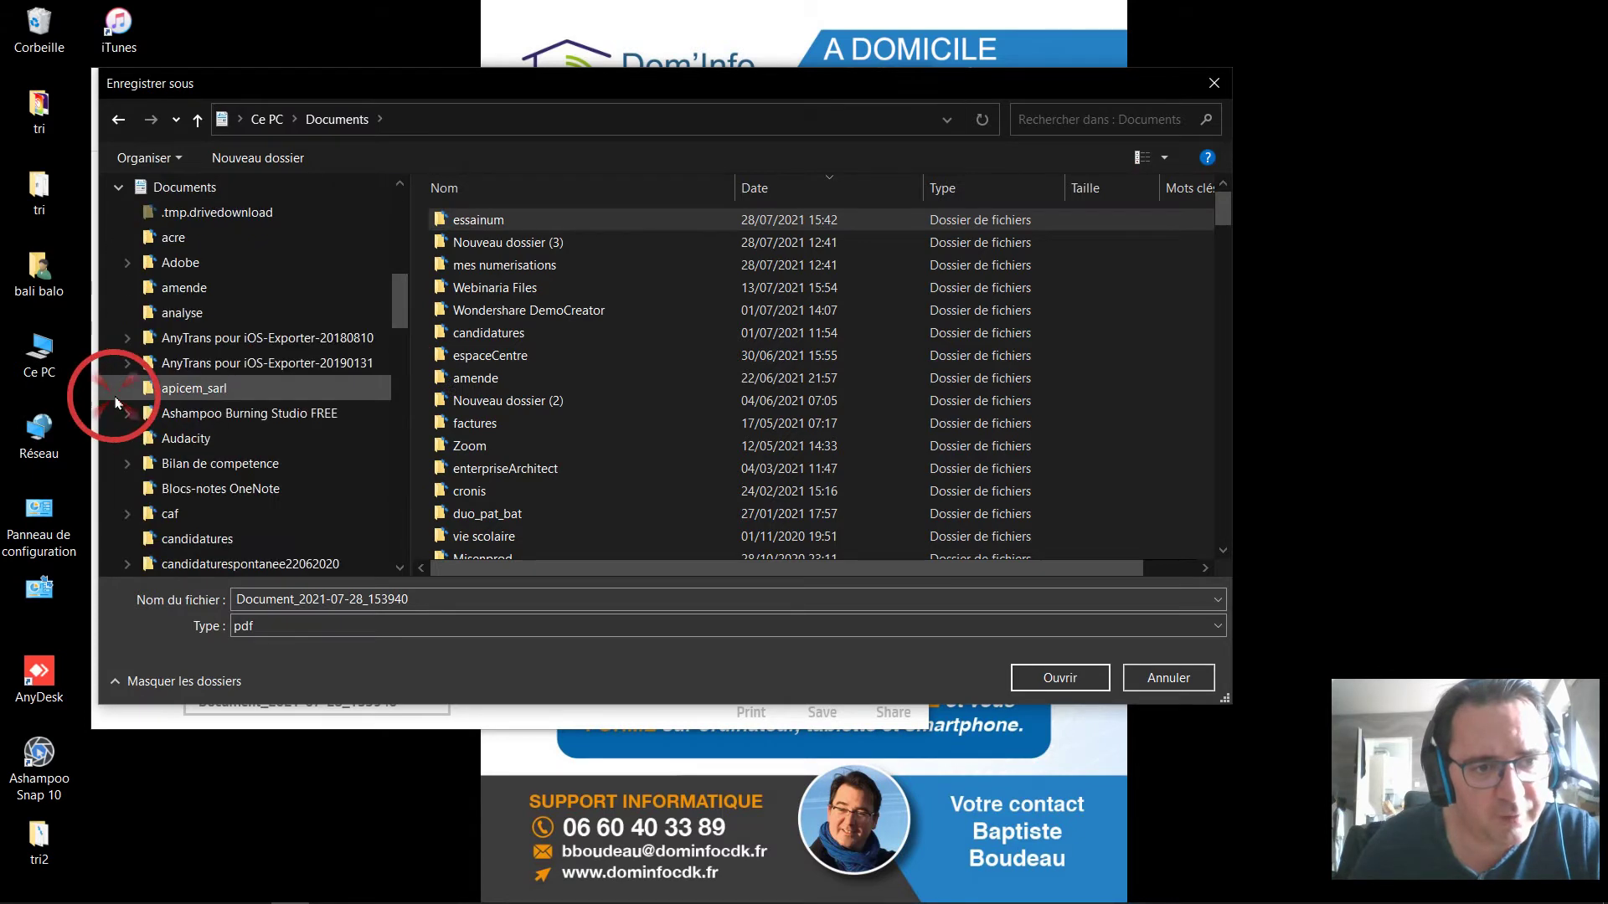
scroll(214, 299, "down", 3)
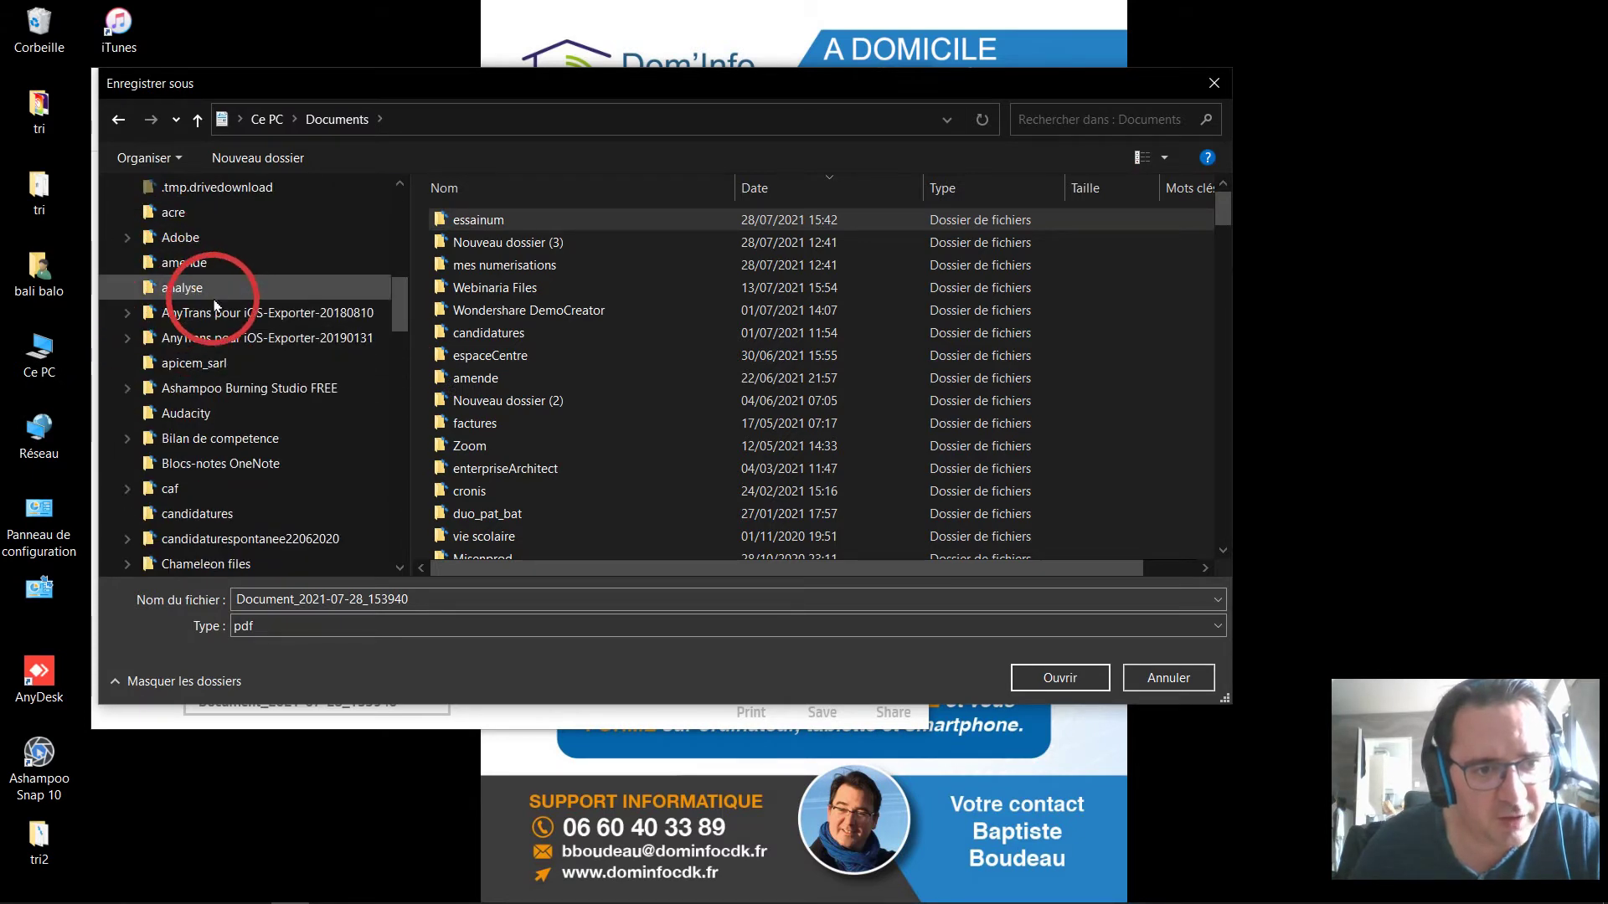
scroll(217, 312, "down", 3)
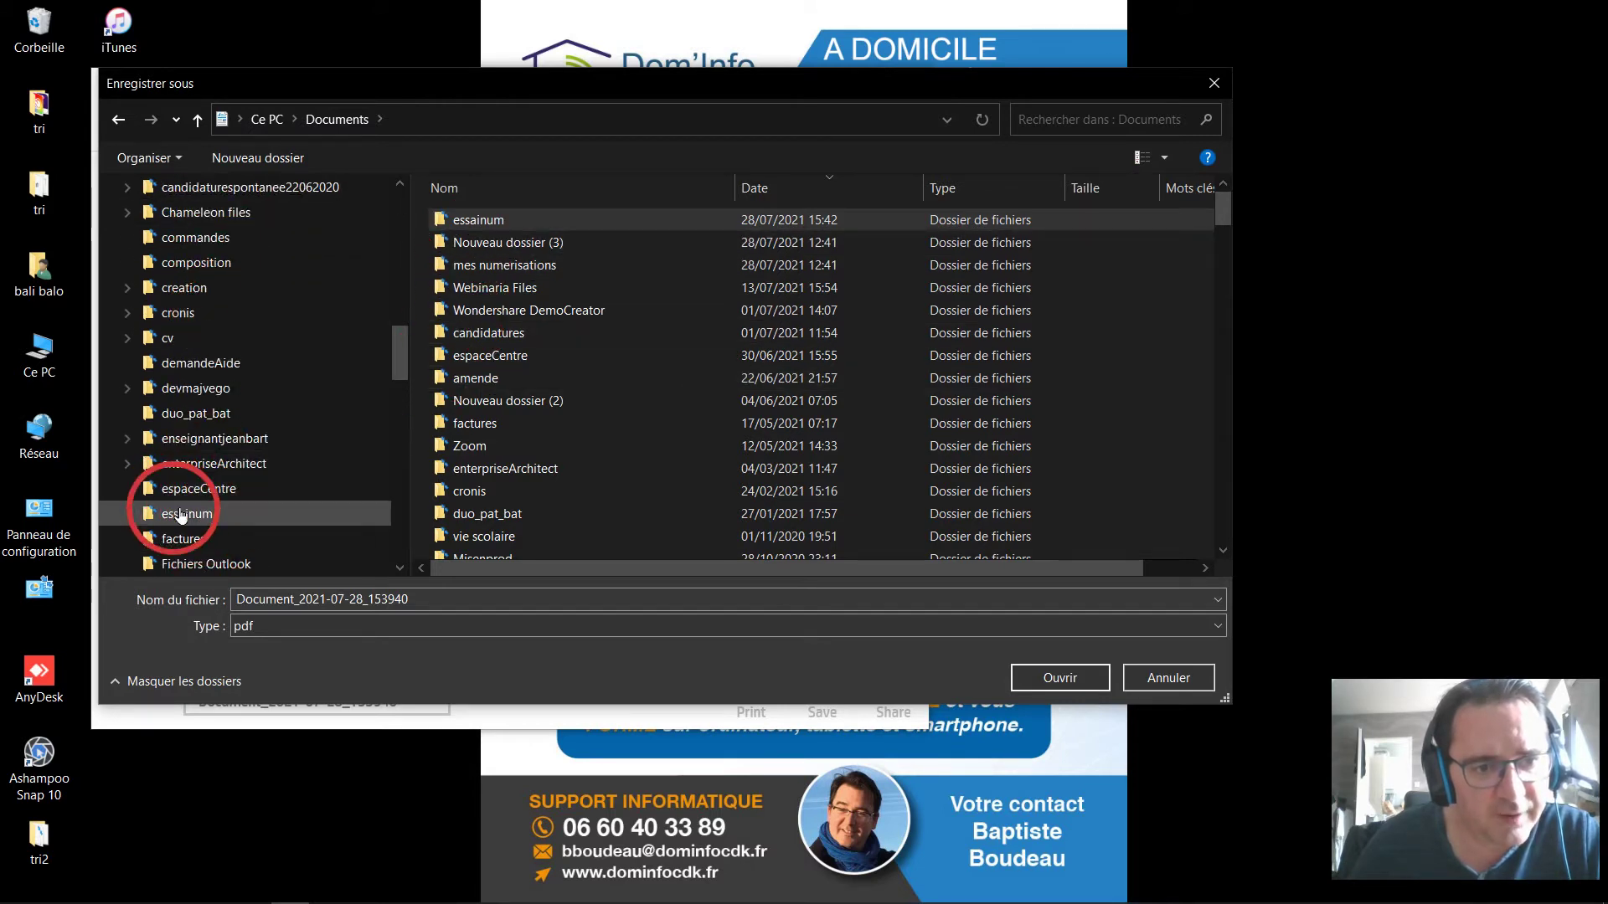
scroll(171, 184, "up", 10)
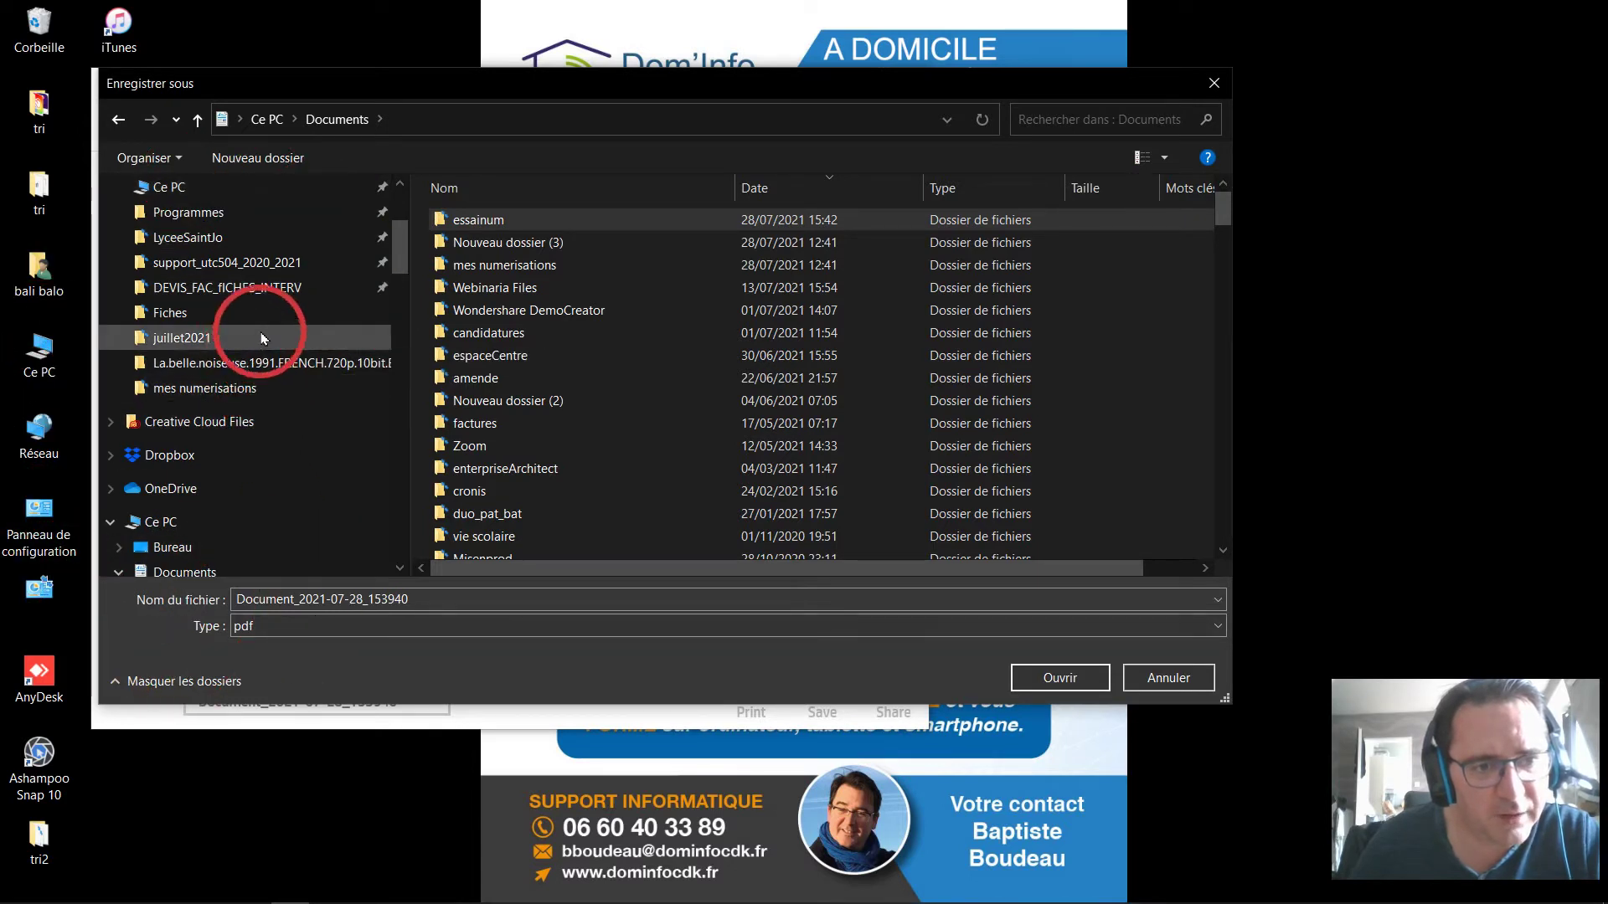
left_click(484, 222)
double_click(484, 221)
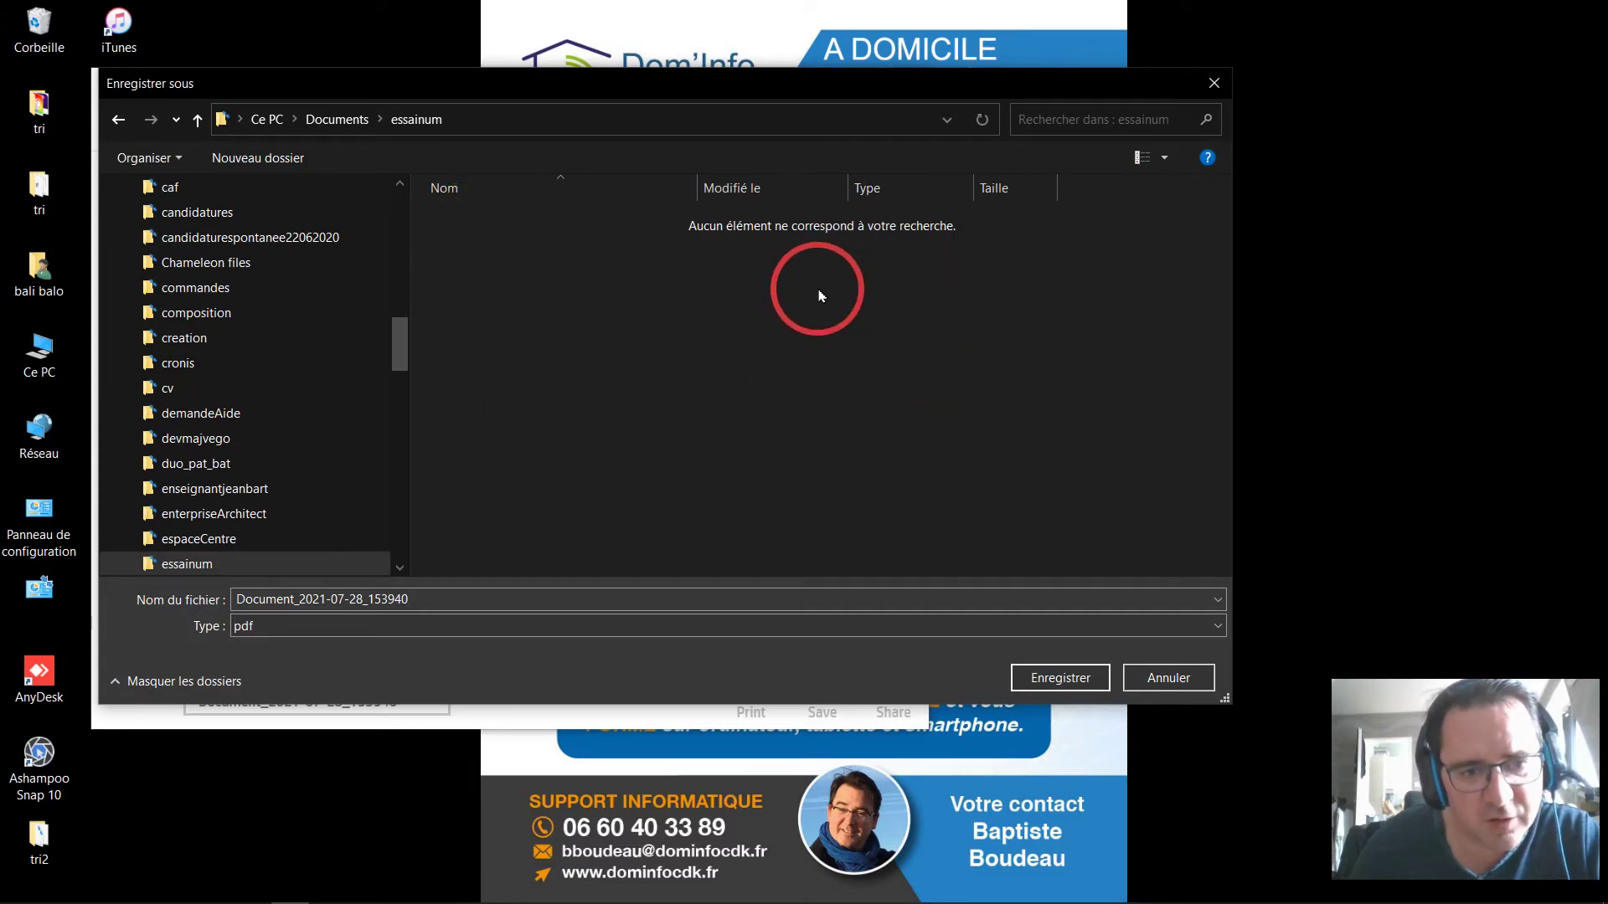
Rename the file to essai_num_doc2pages and save the PDF into Documents\essainum.
left_click(786, 126)
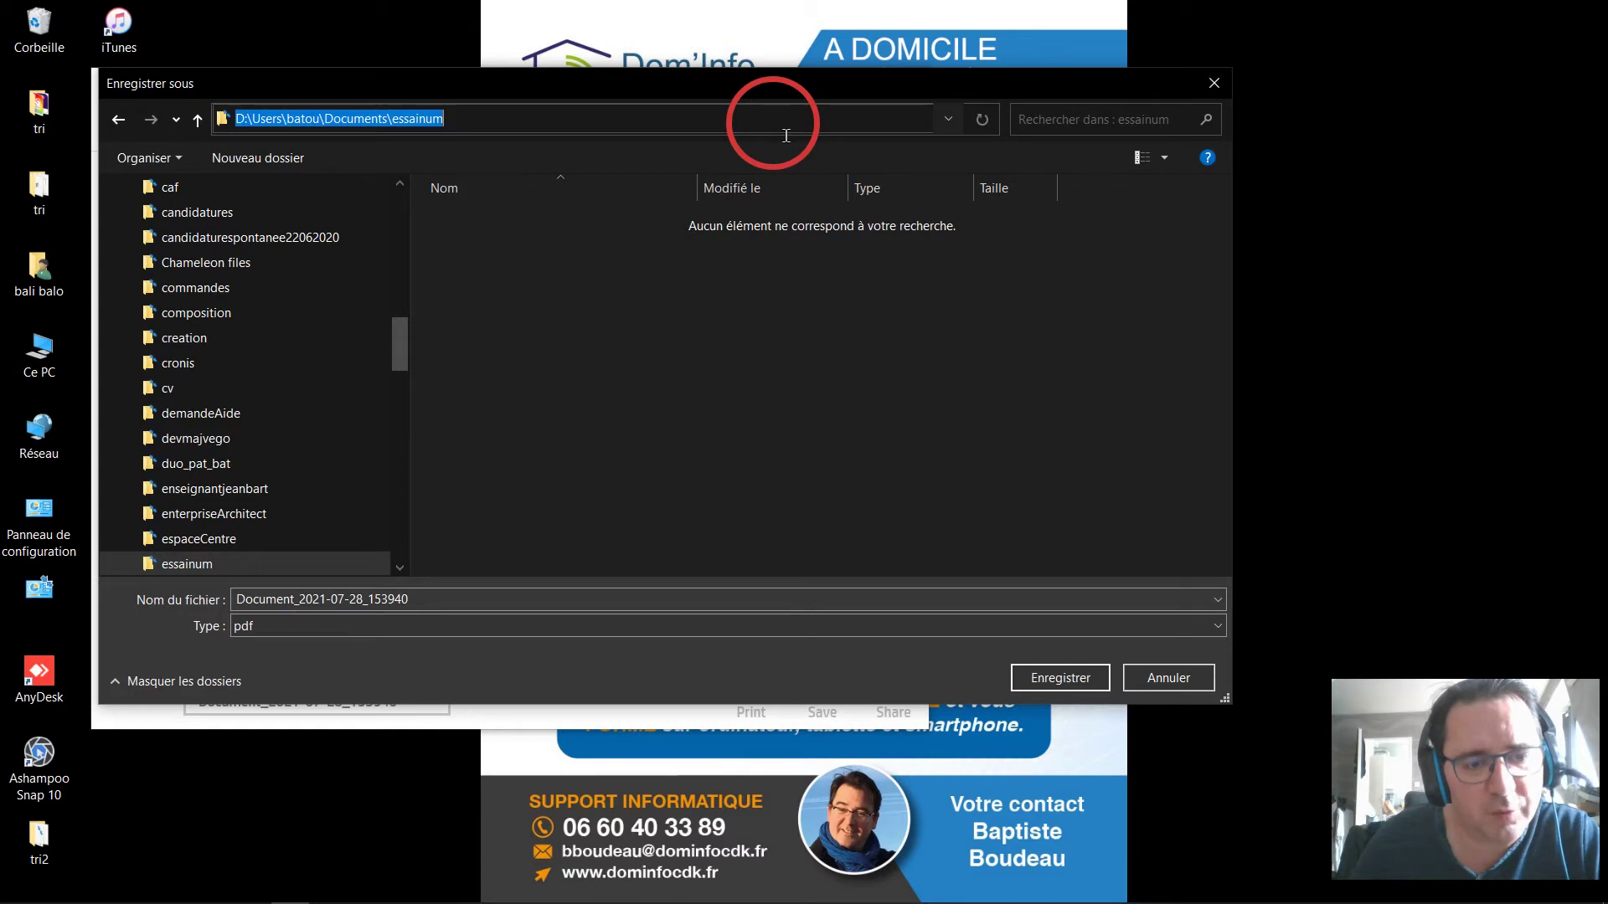
left_click(716, 603)
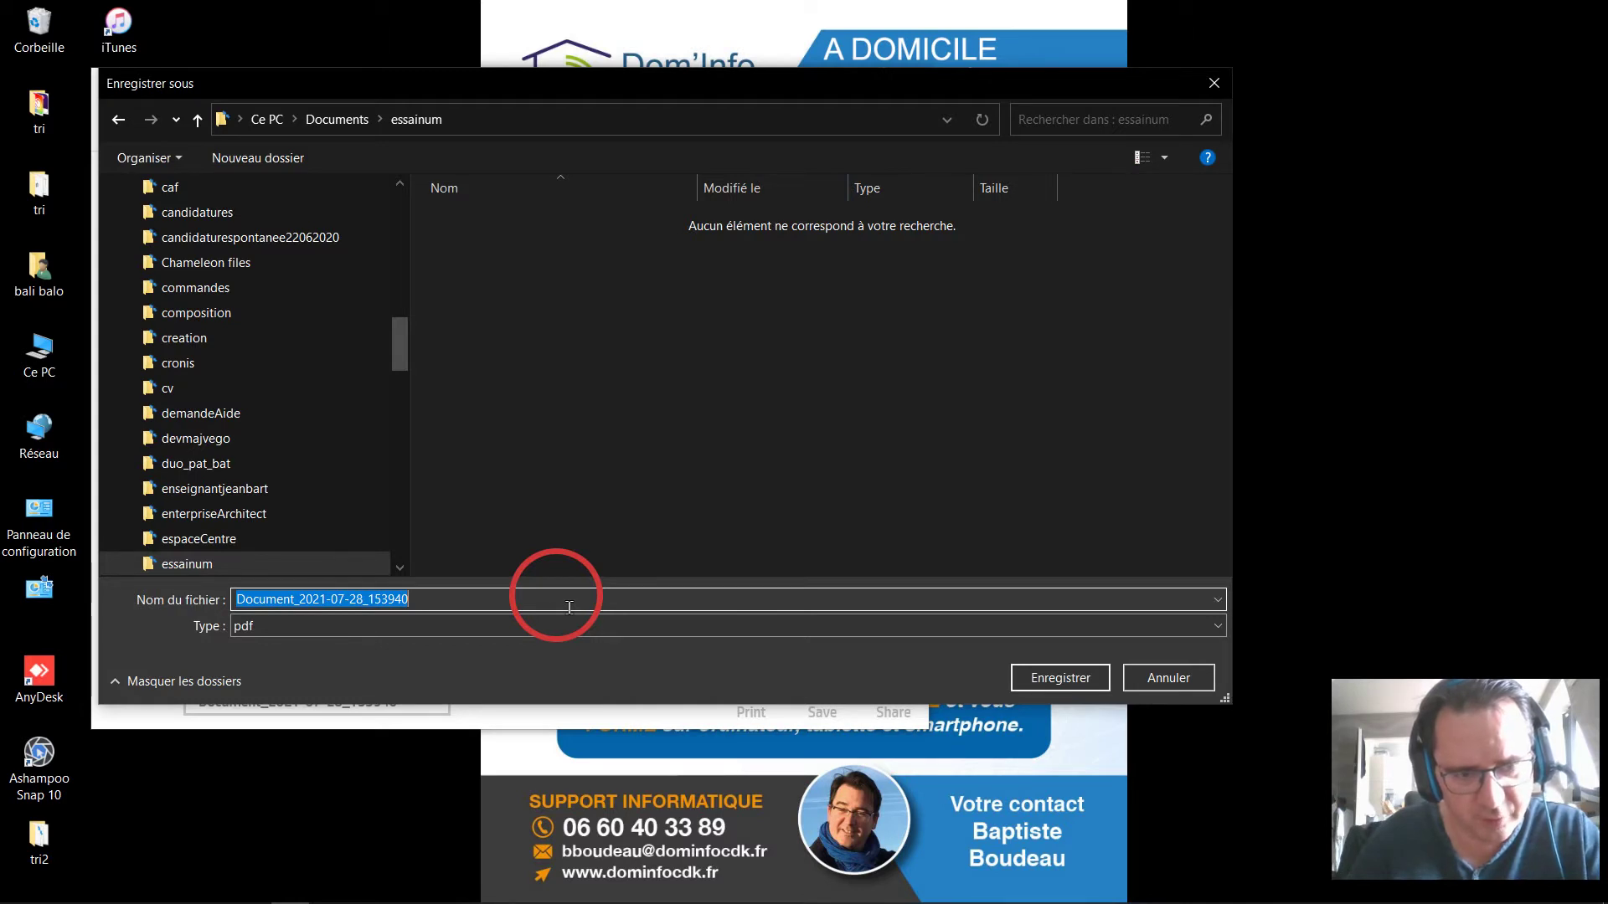
type("essai")
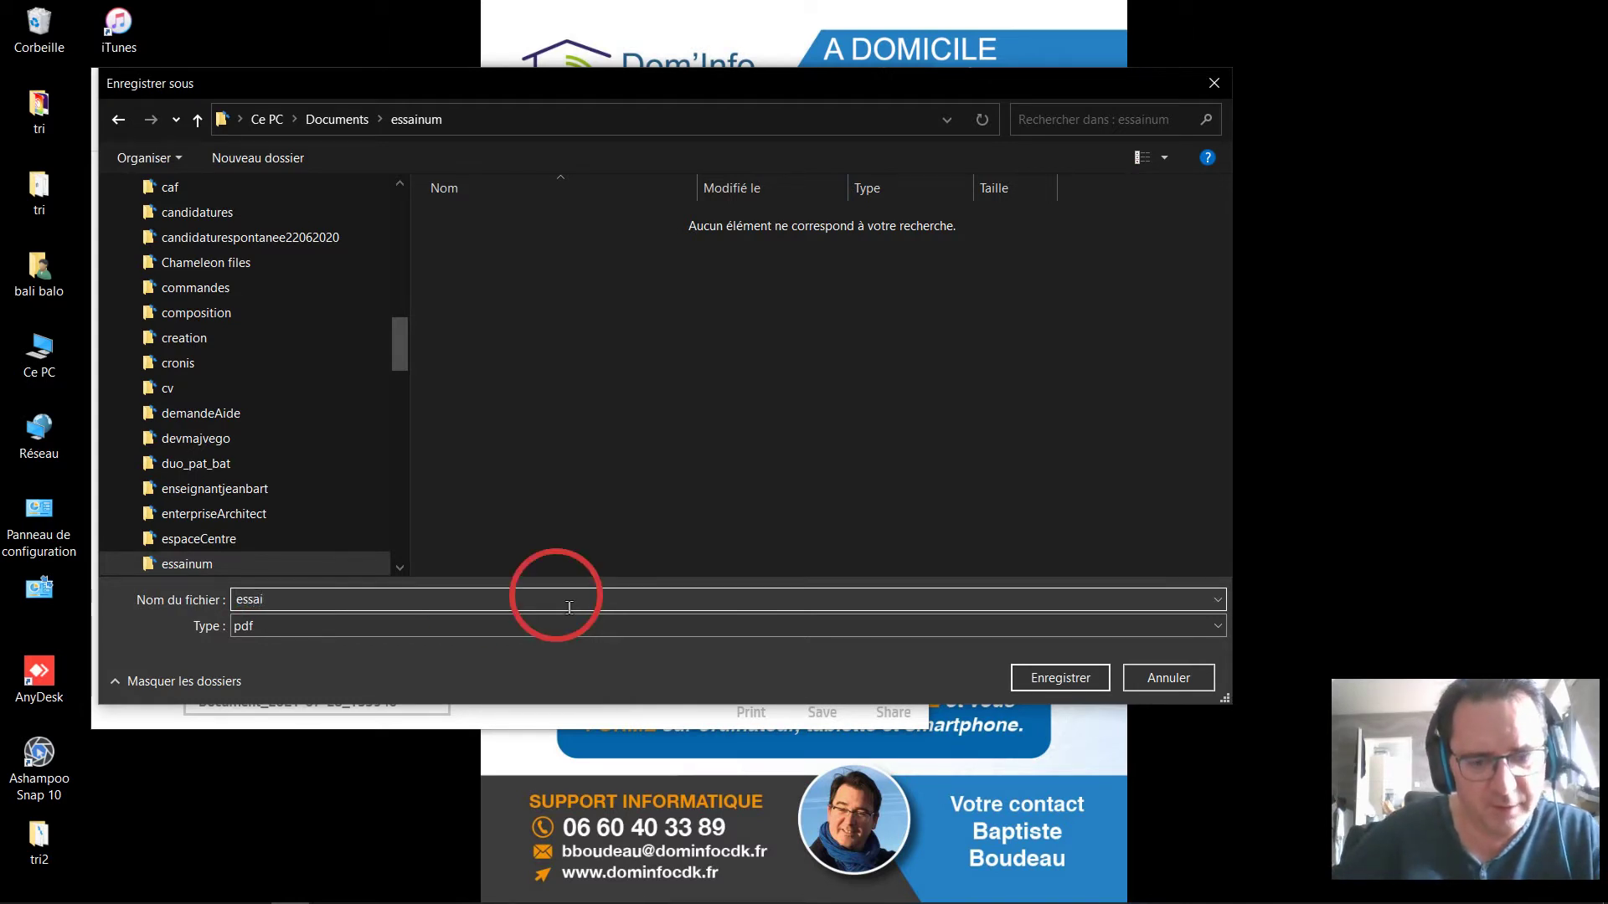
type("_num_doc")
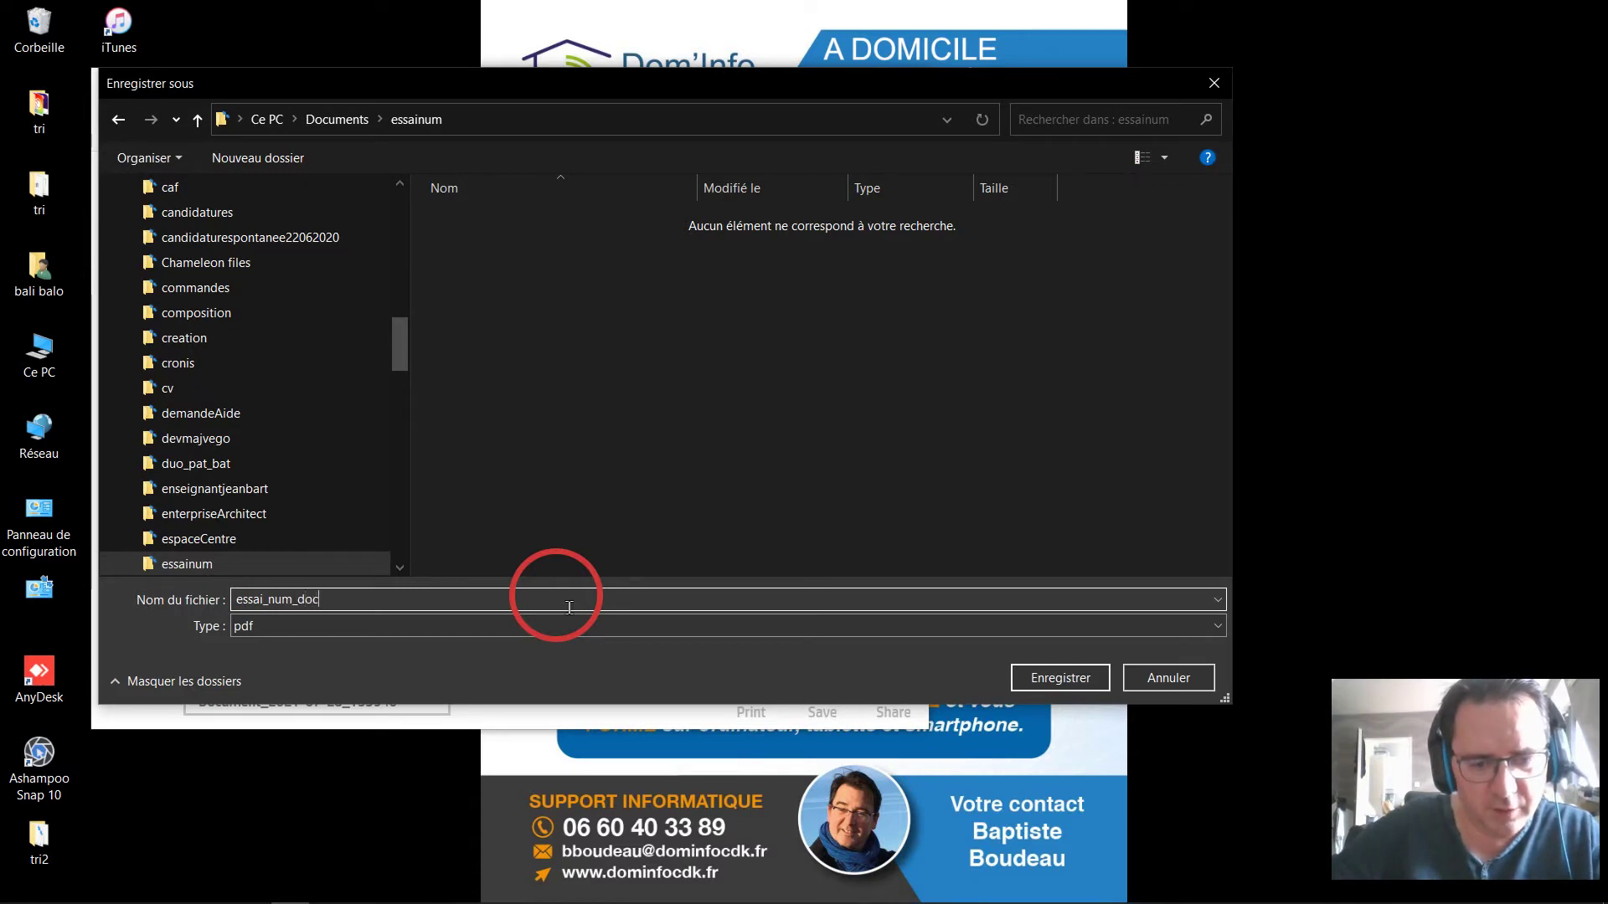
type("2pages")
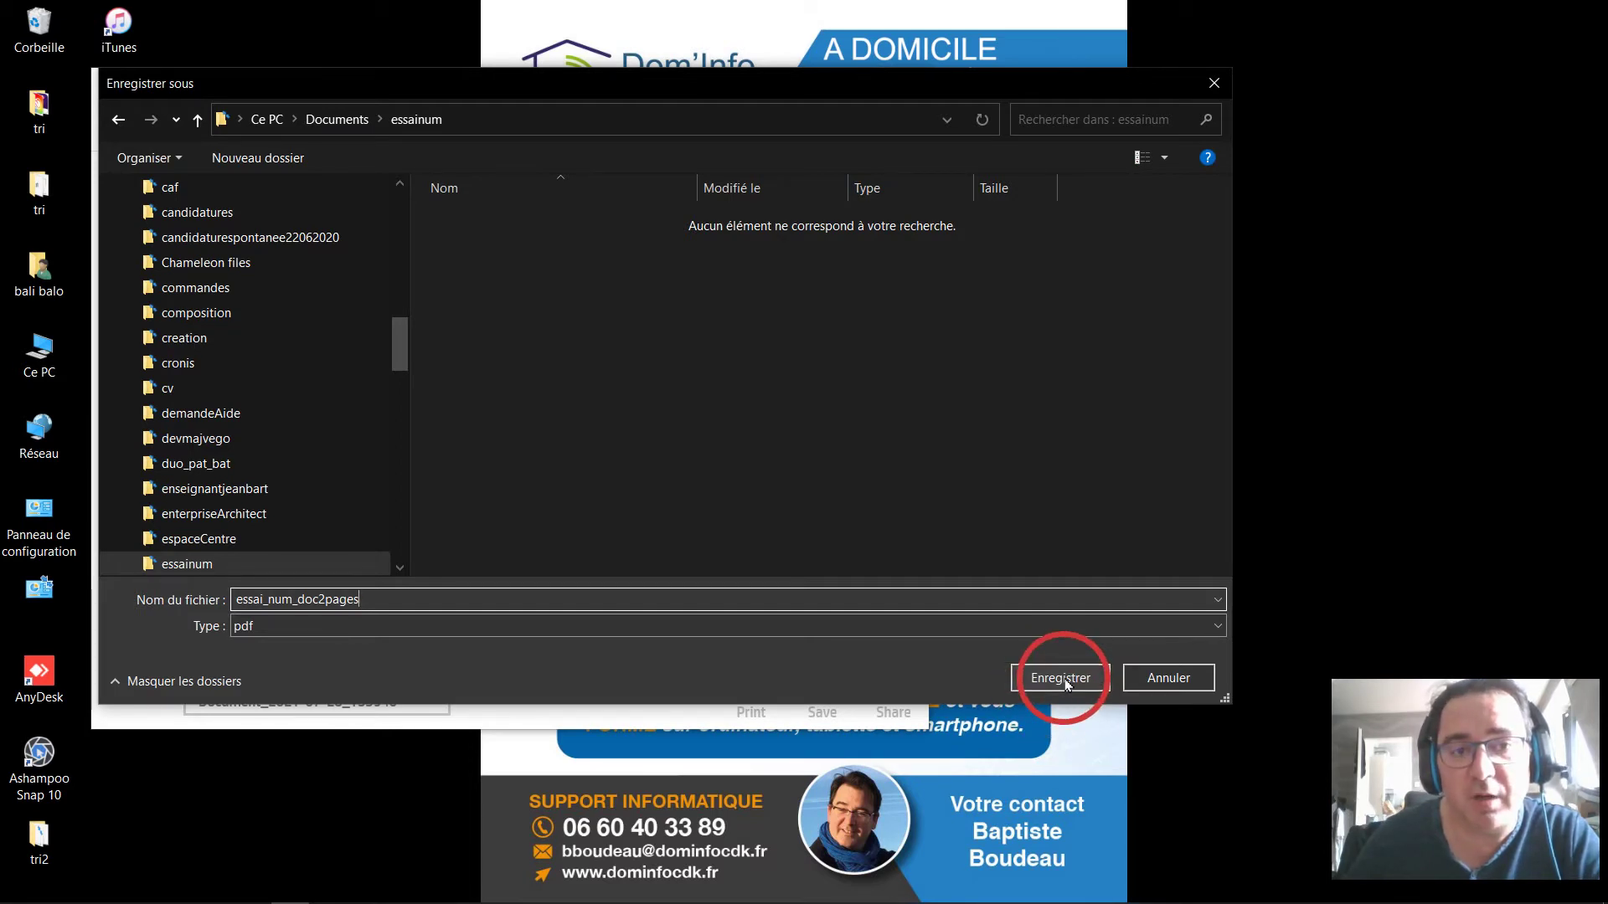
left_click(1065, 682)
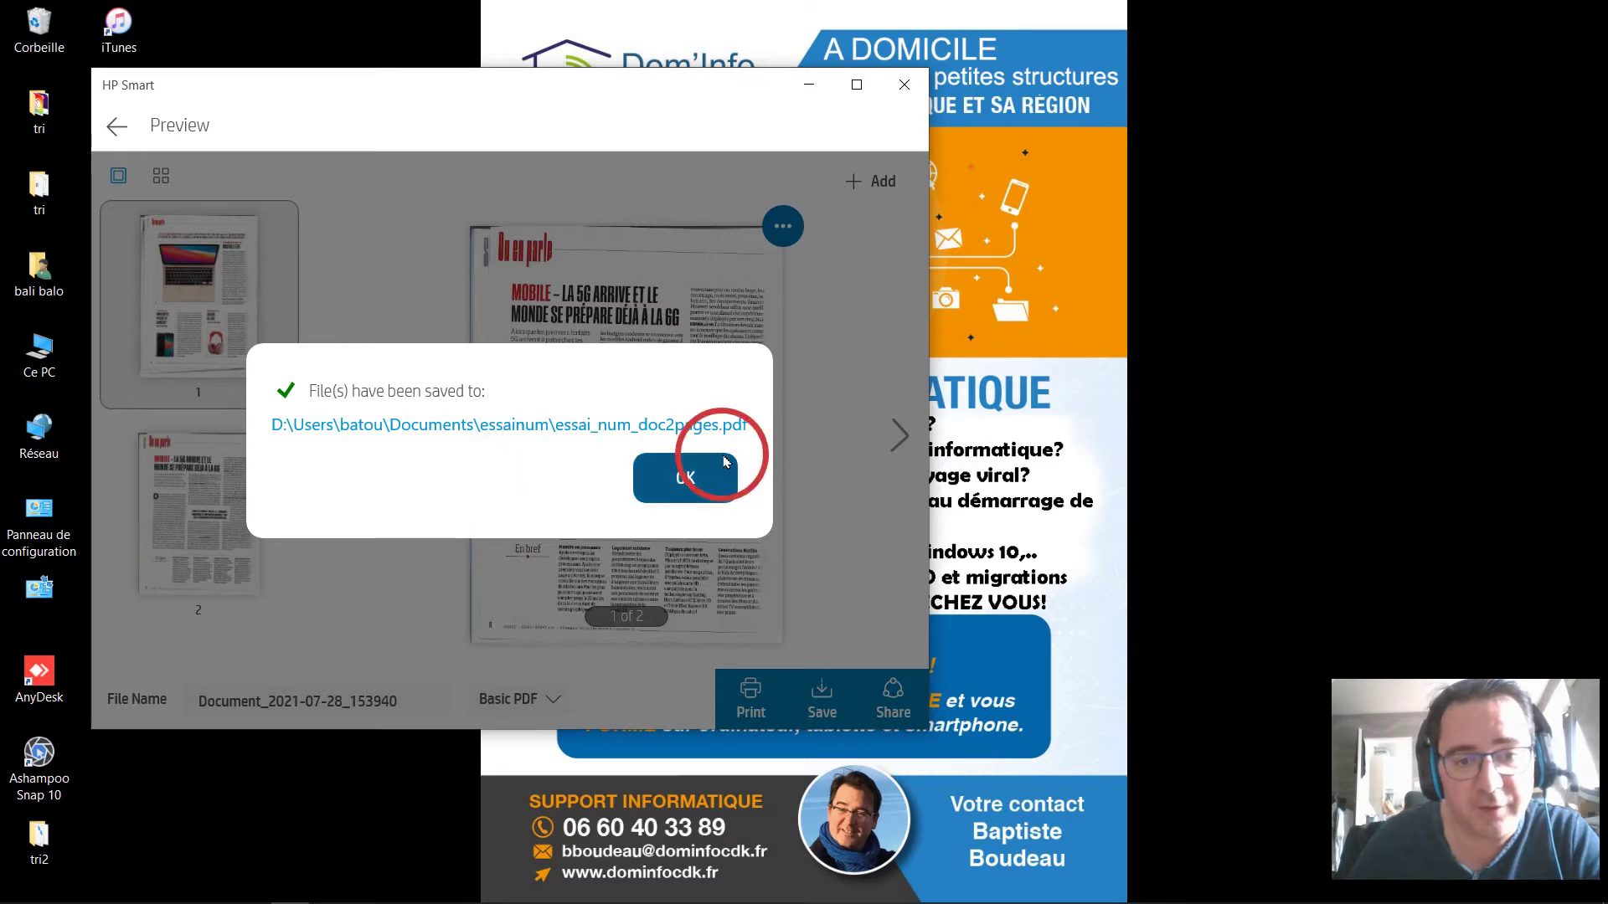
Dismiss the save confirmation and satisfaction prompt, and close the leftover Microsoft Store window.
left_click(710, 476)
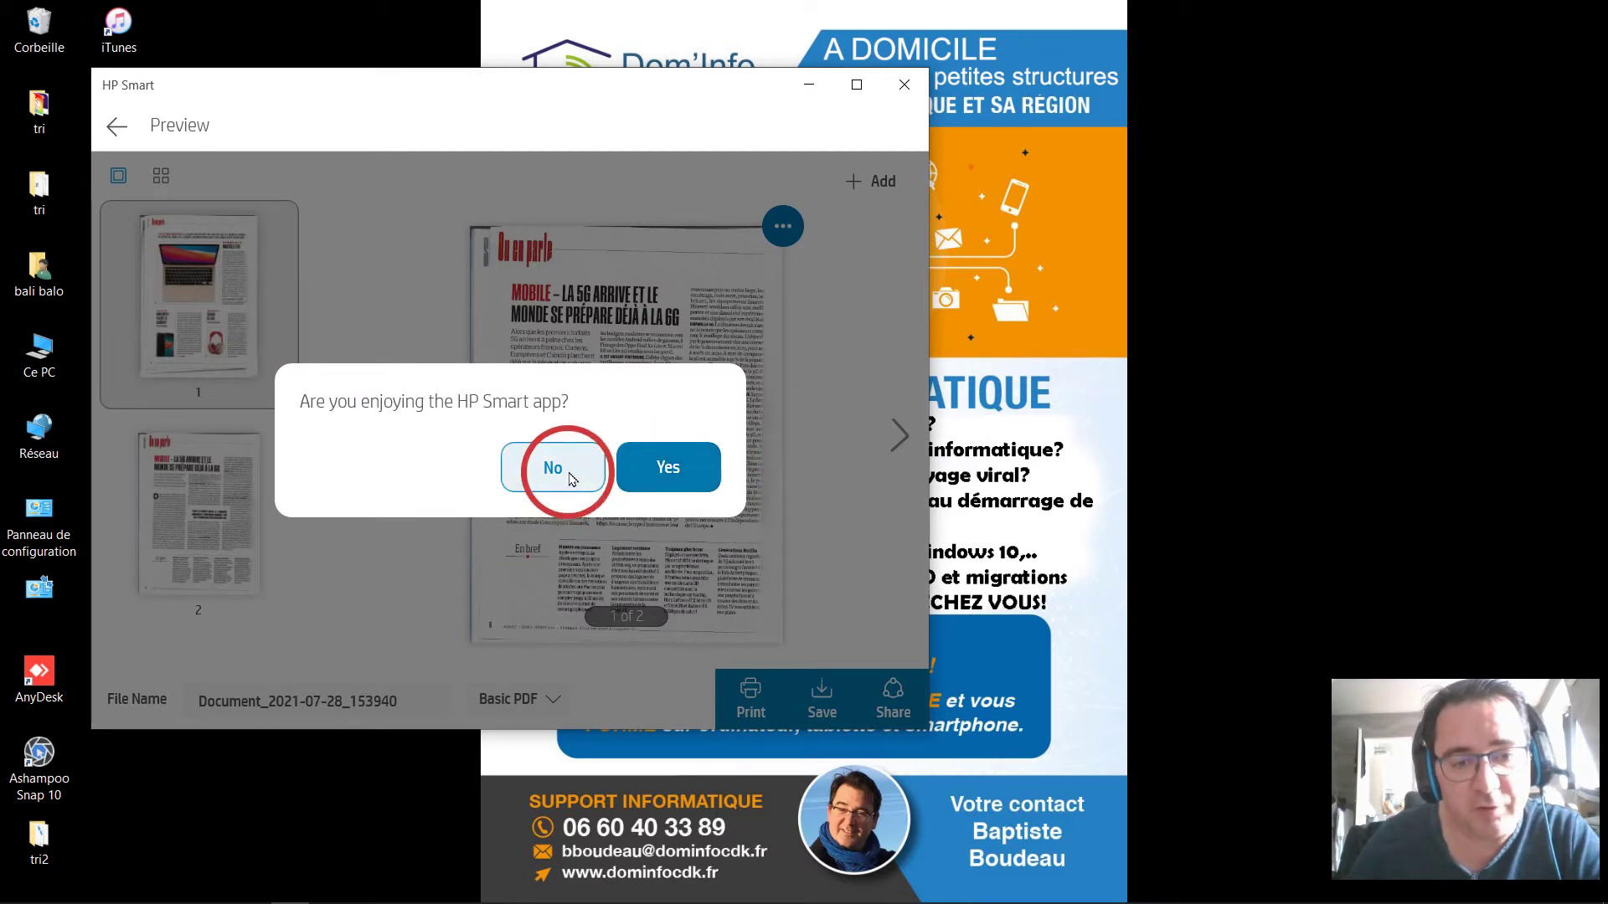
left_click(708, 473)
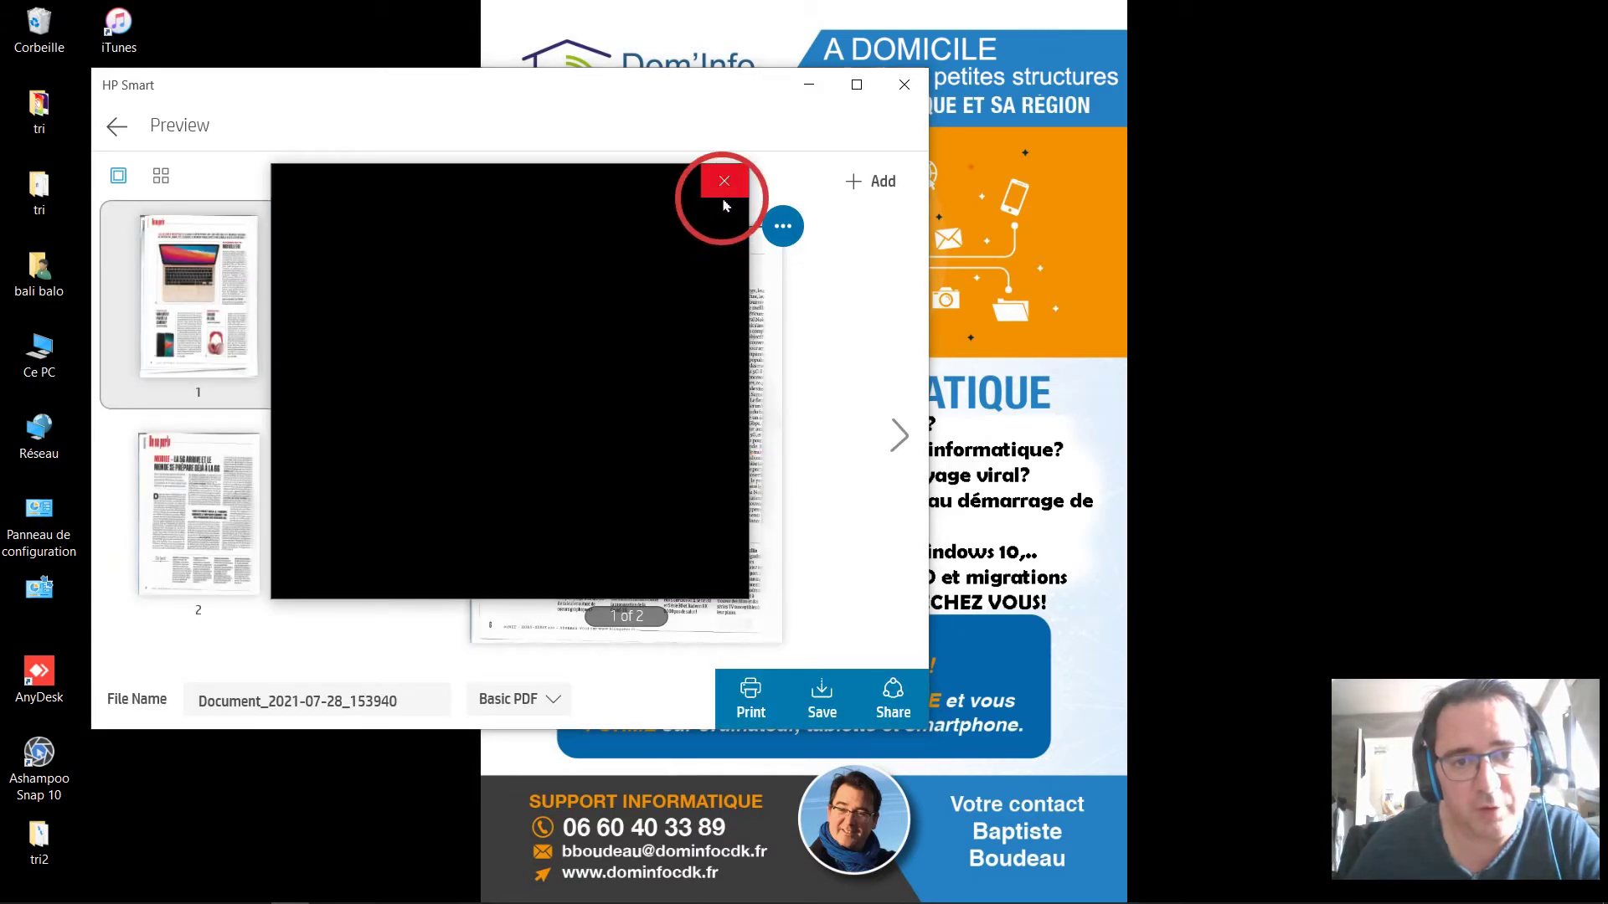
left_click(725, 184)
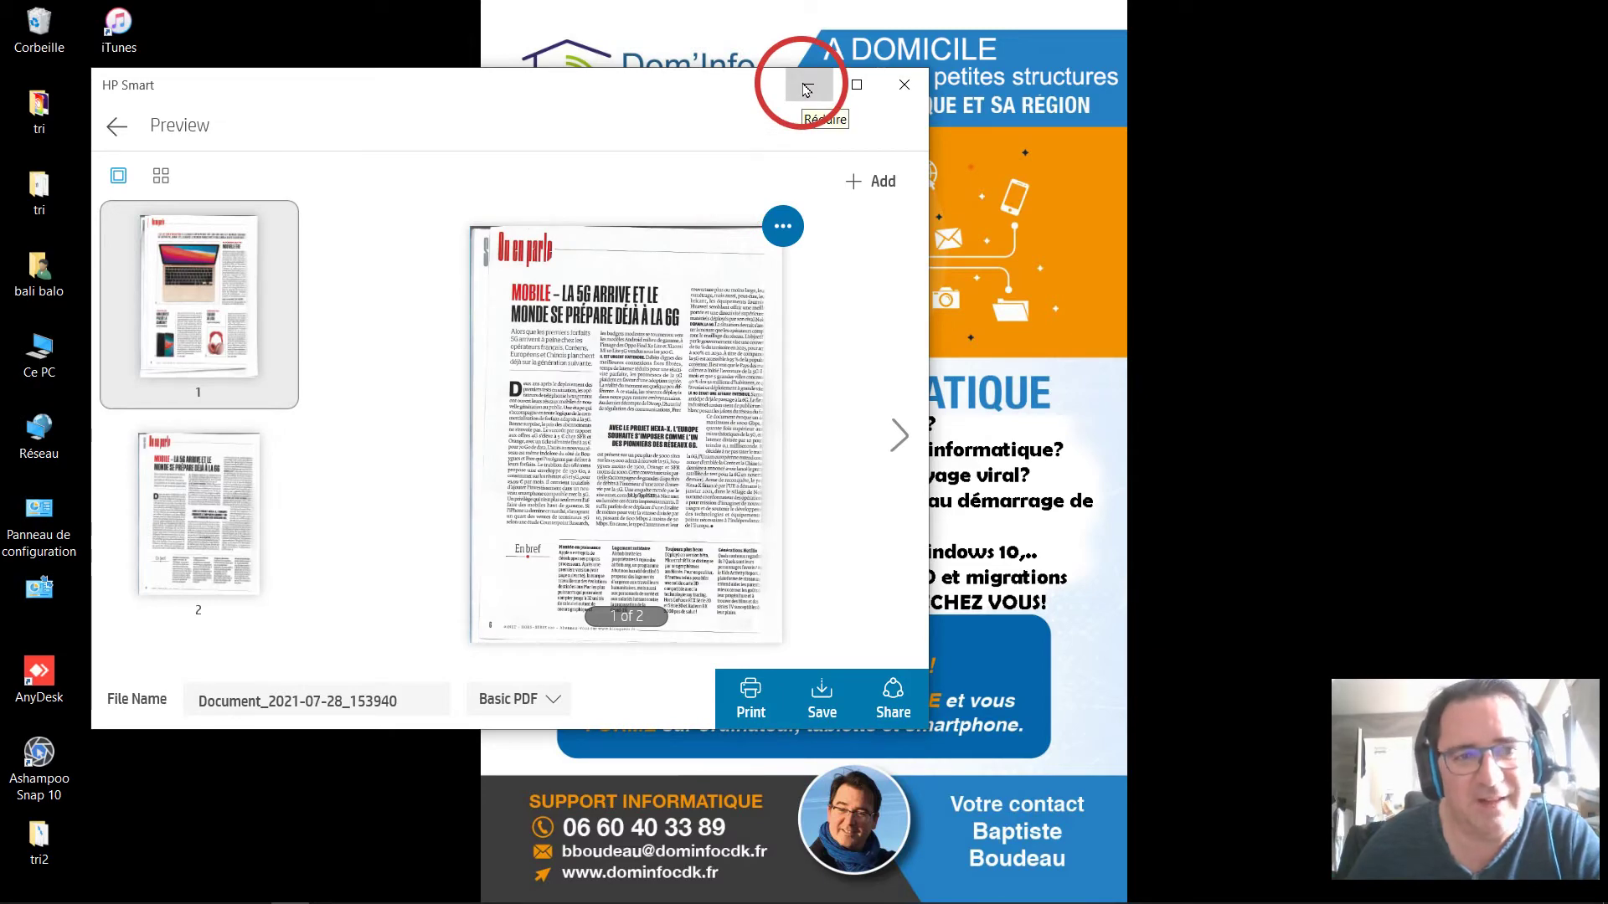
Minimise HP Smart and bring the Thunderbird mail window to the front.
left_click(806, 87)
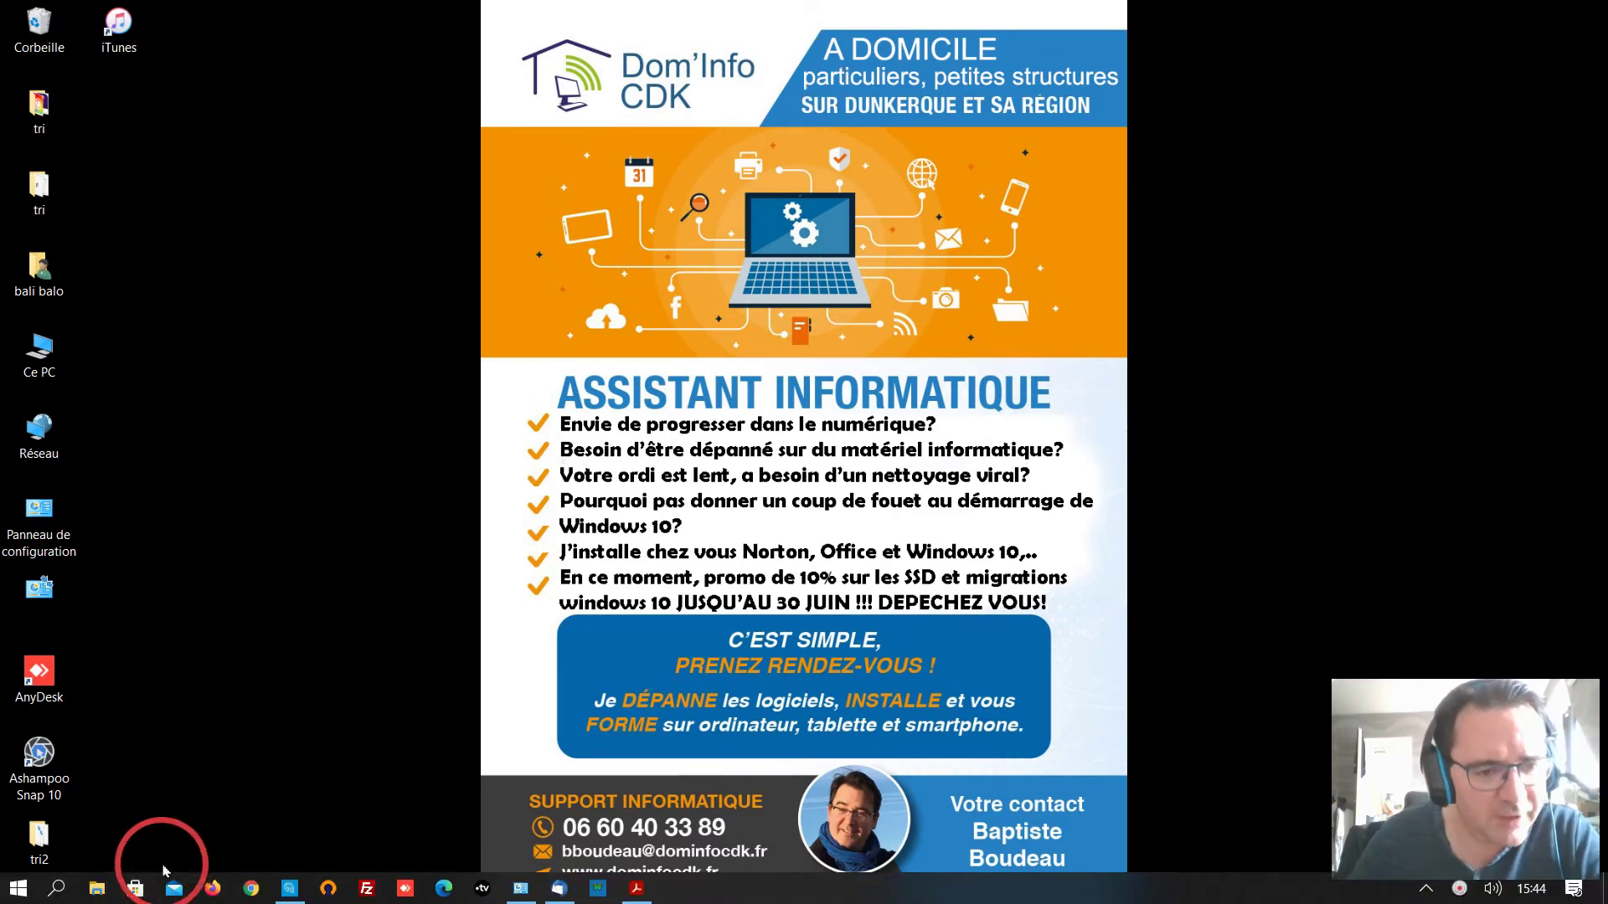
mouse_move(566, 892)
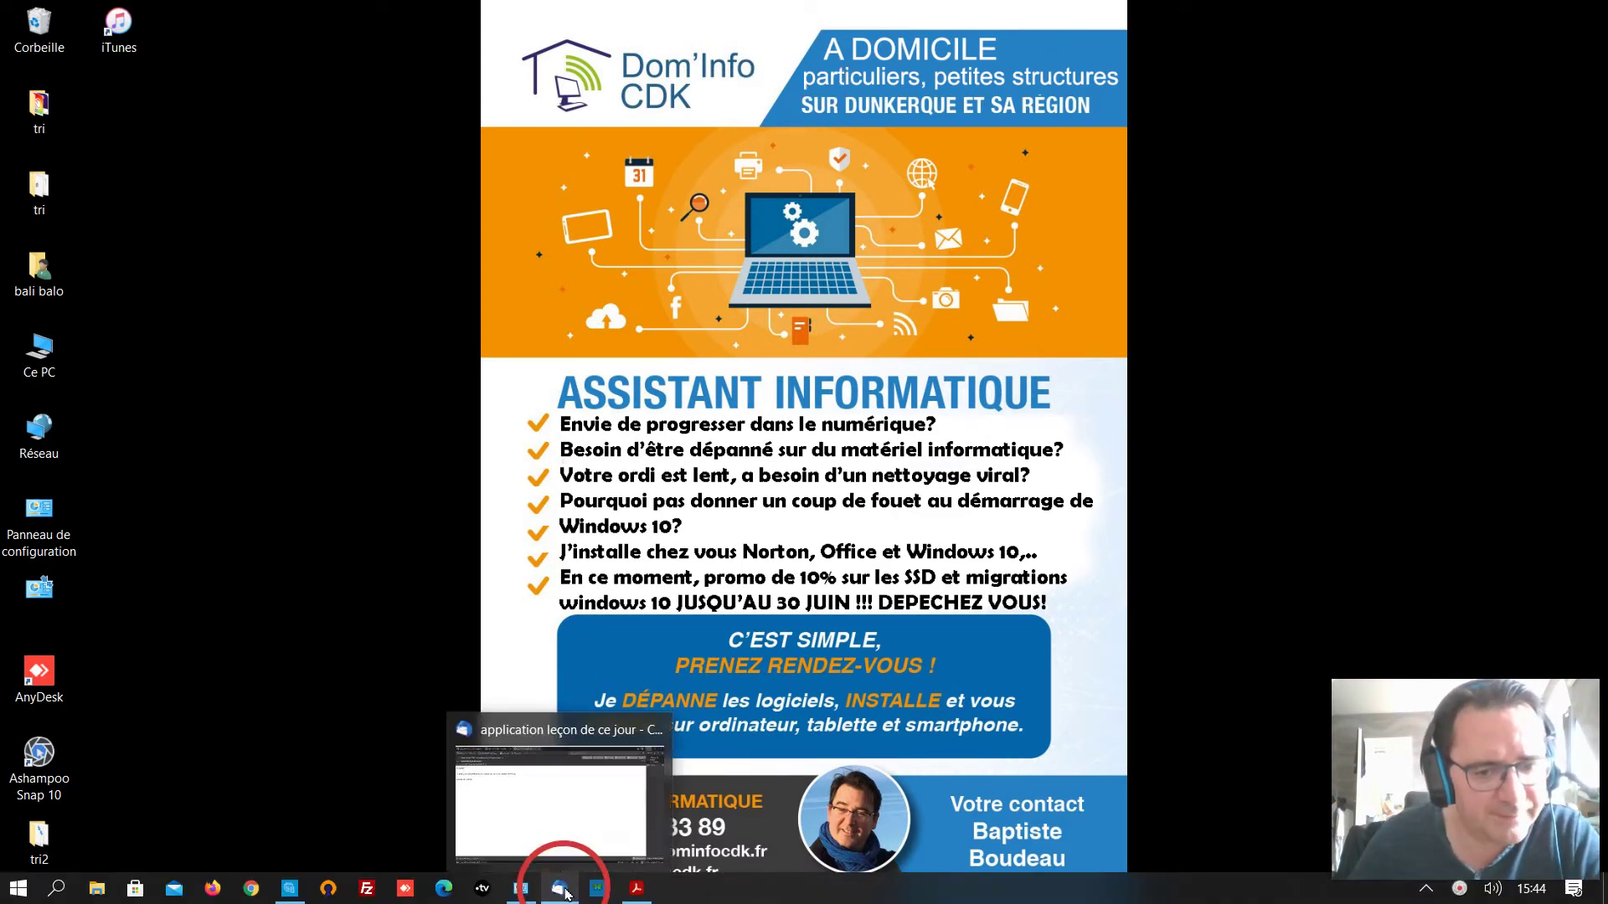
left_click(567, 893)
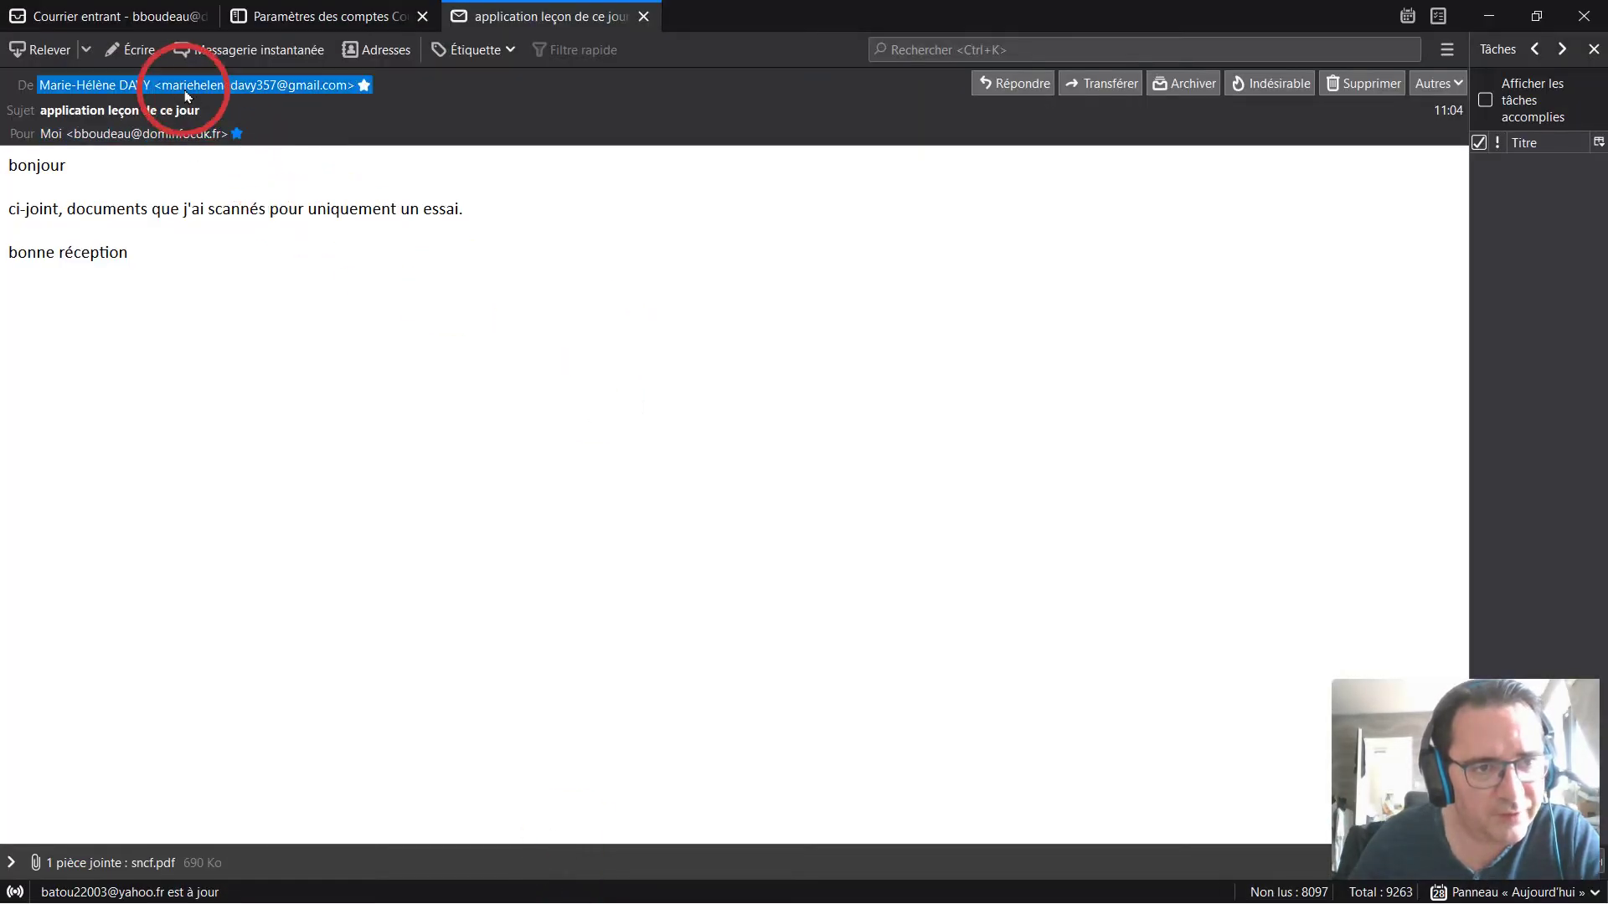
Start a new message to the suggested saved contact with subject 'essai de numerisation'.
left_click(147, 52)
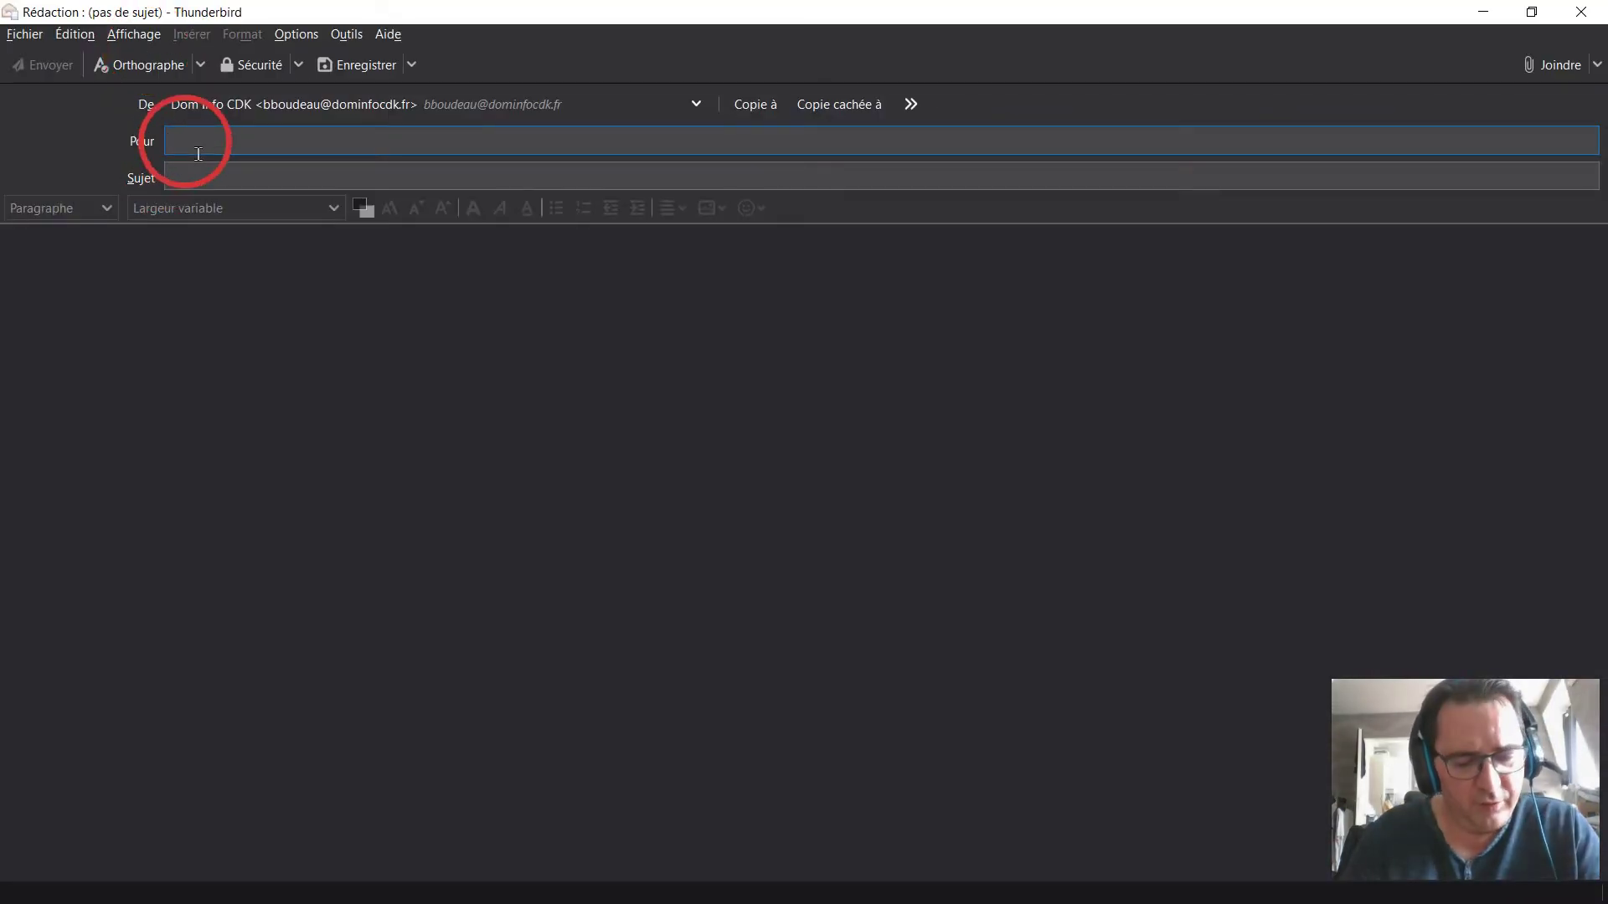
type("b")
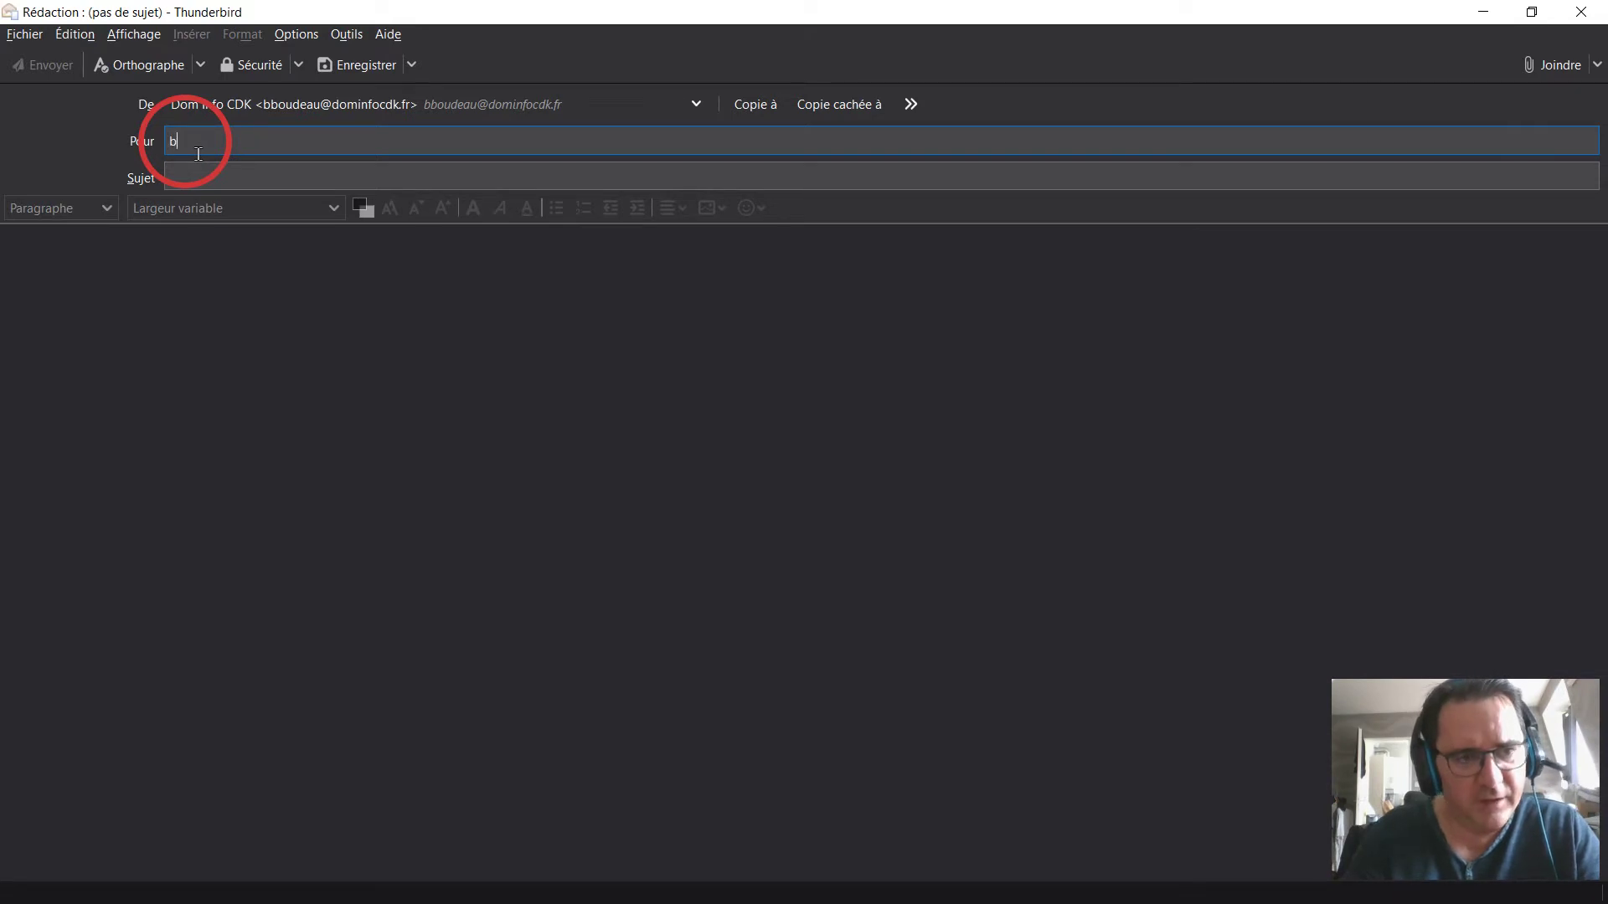
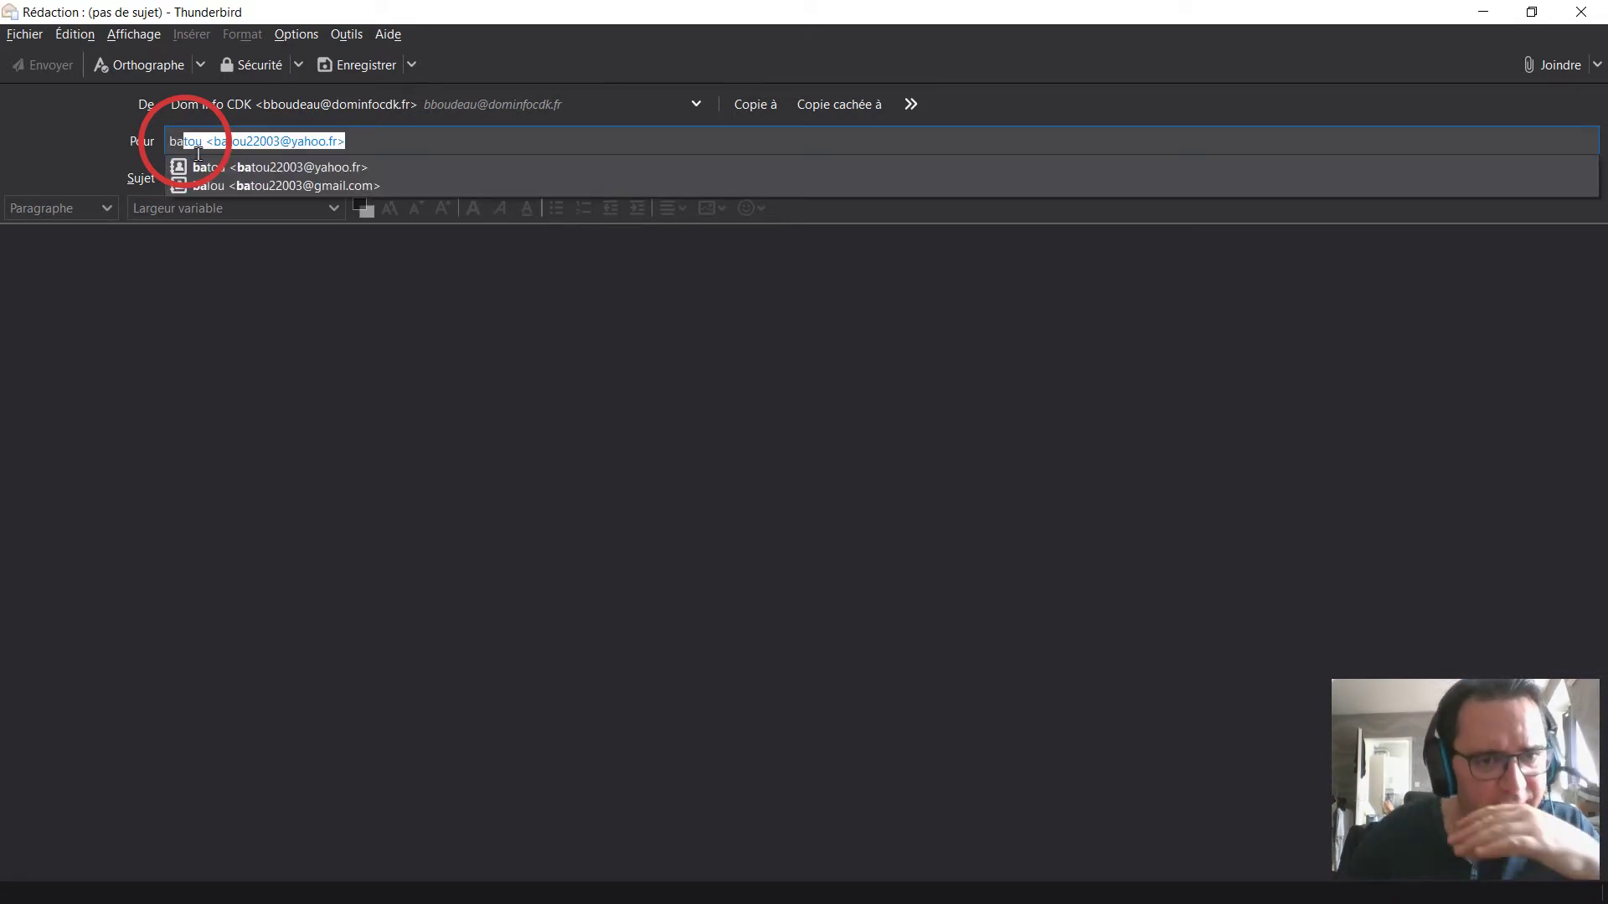
left_click(251, 185)
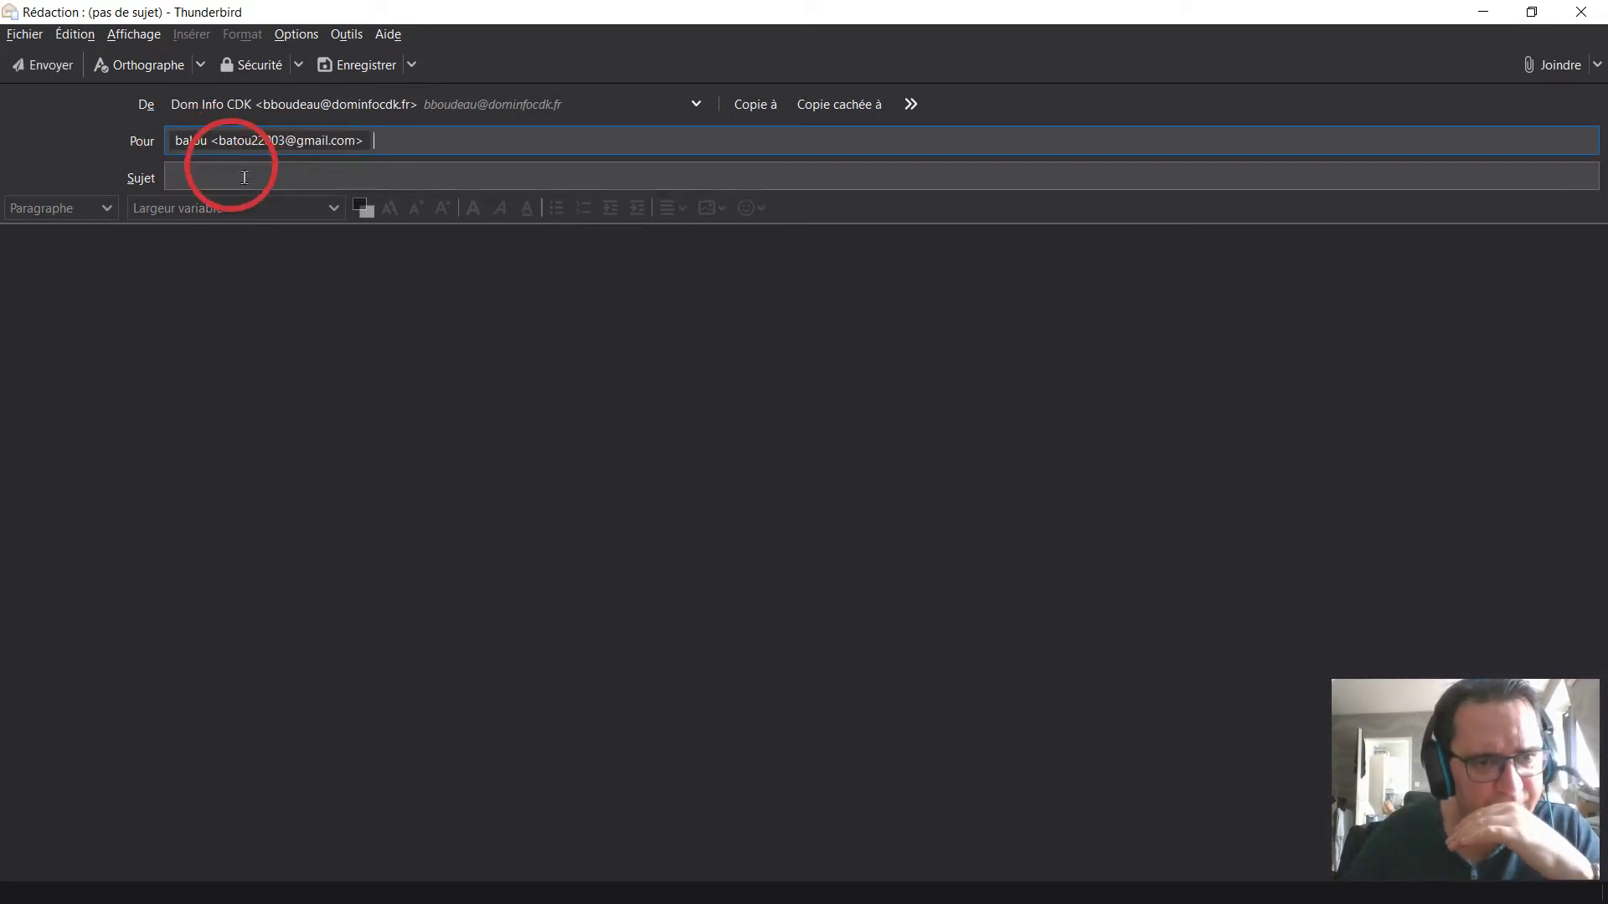
left_click(245, 177)
type("essai")
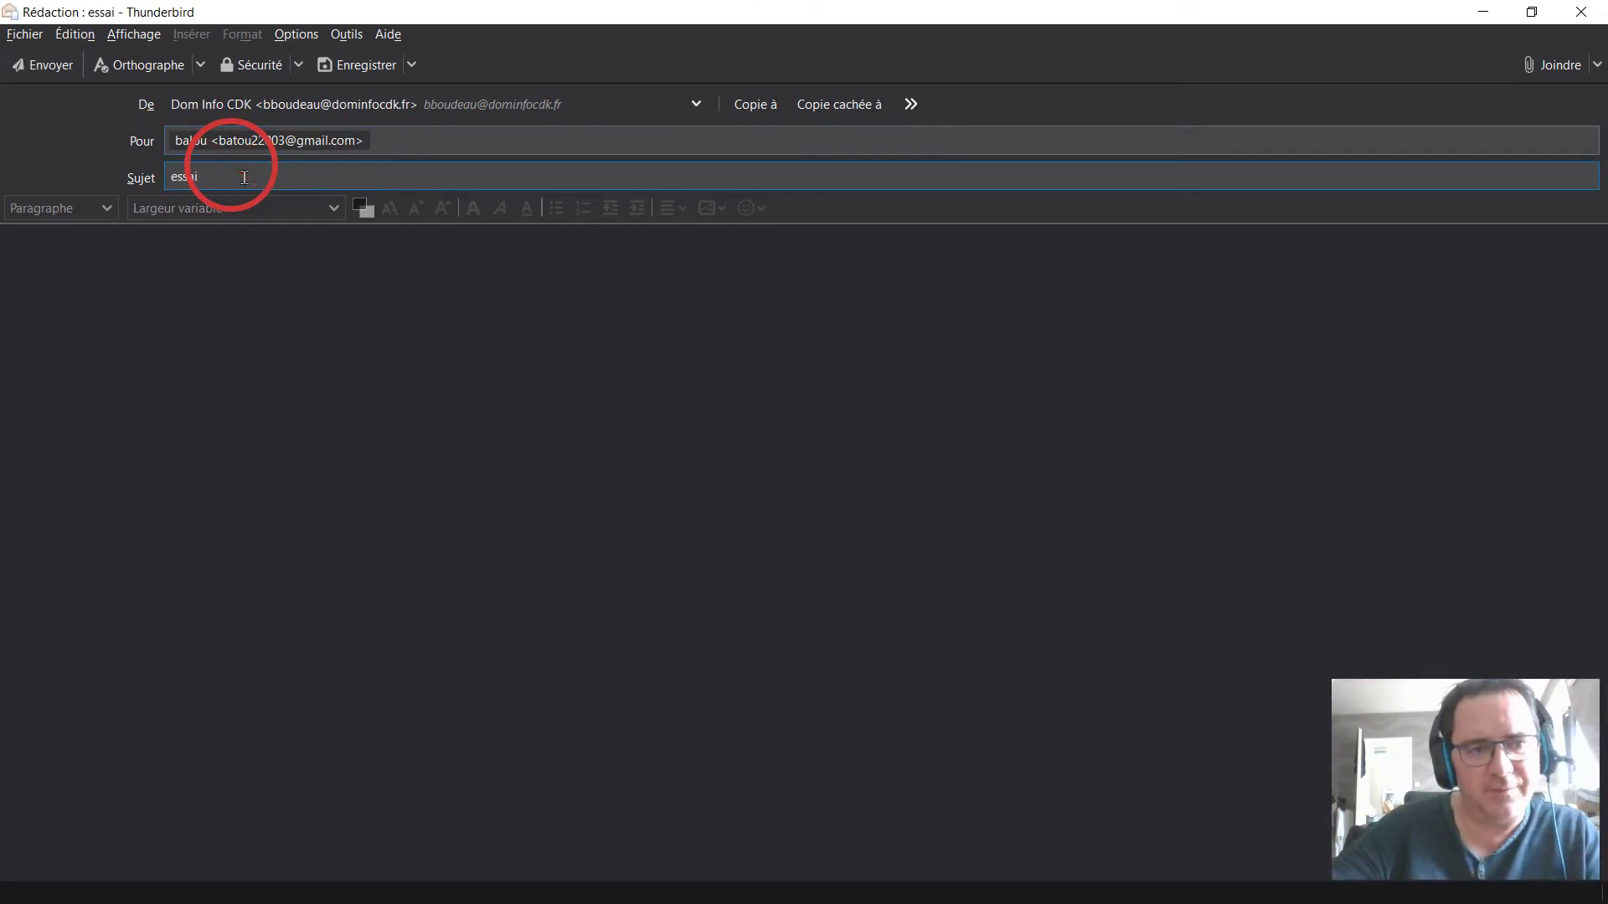
type(" de numer")
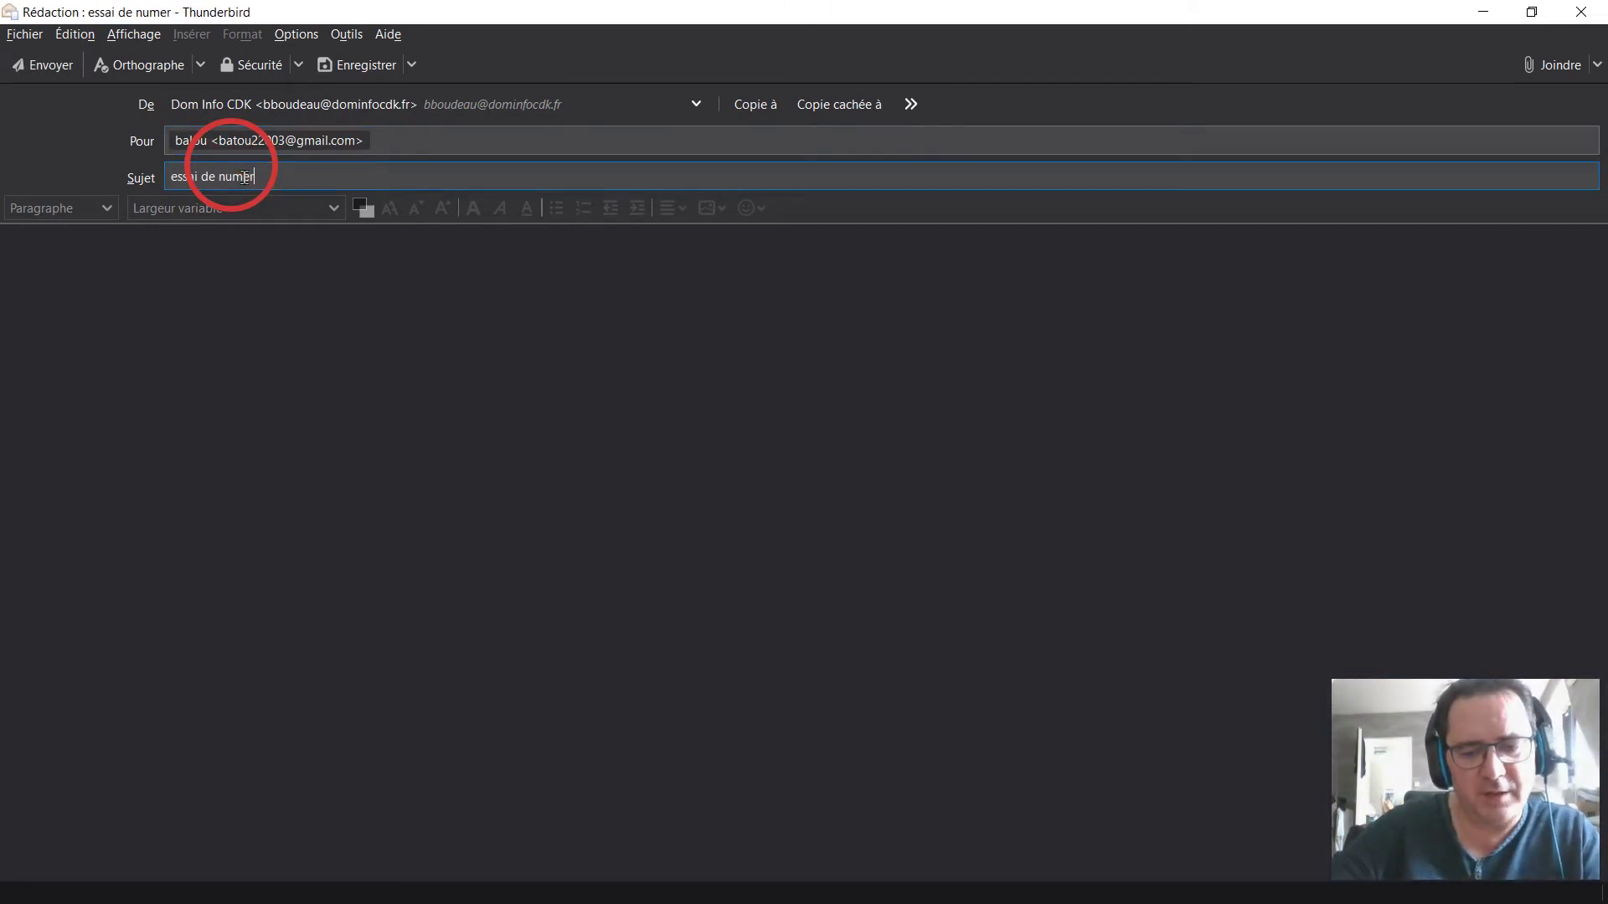
type("isation")
Write the body 'Bonjour, Ci-joint le document demandé. Cordialement'.
key("Tab")
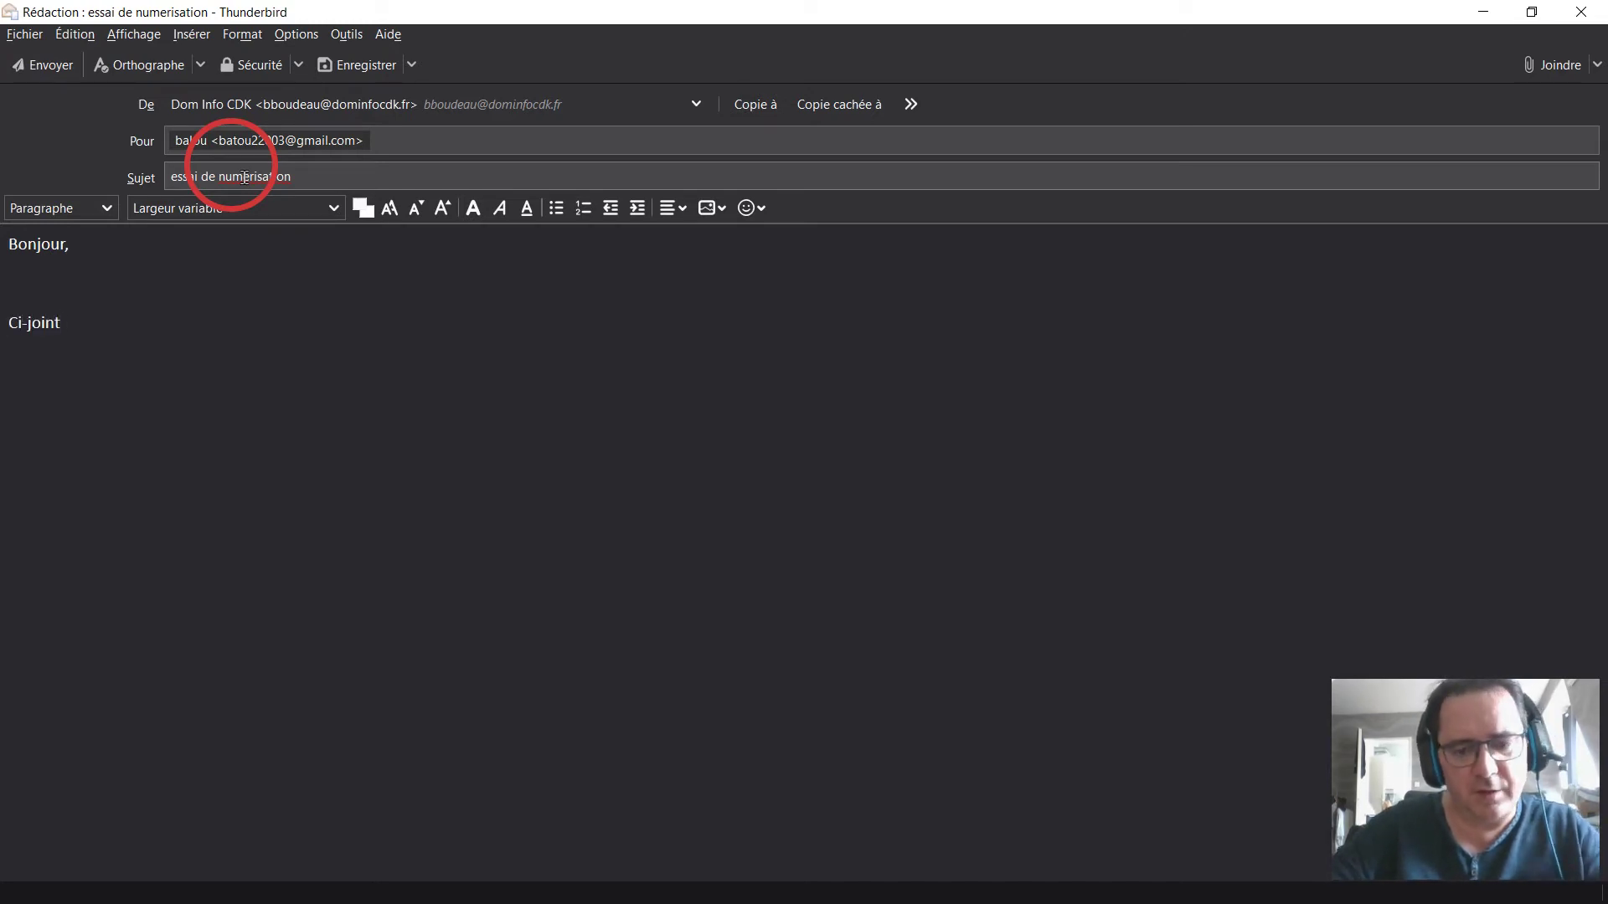
type("le document ")
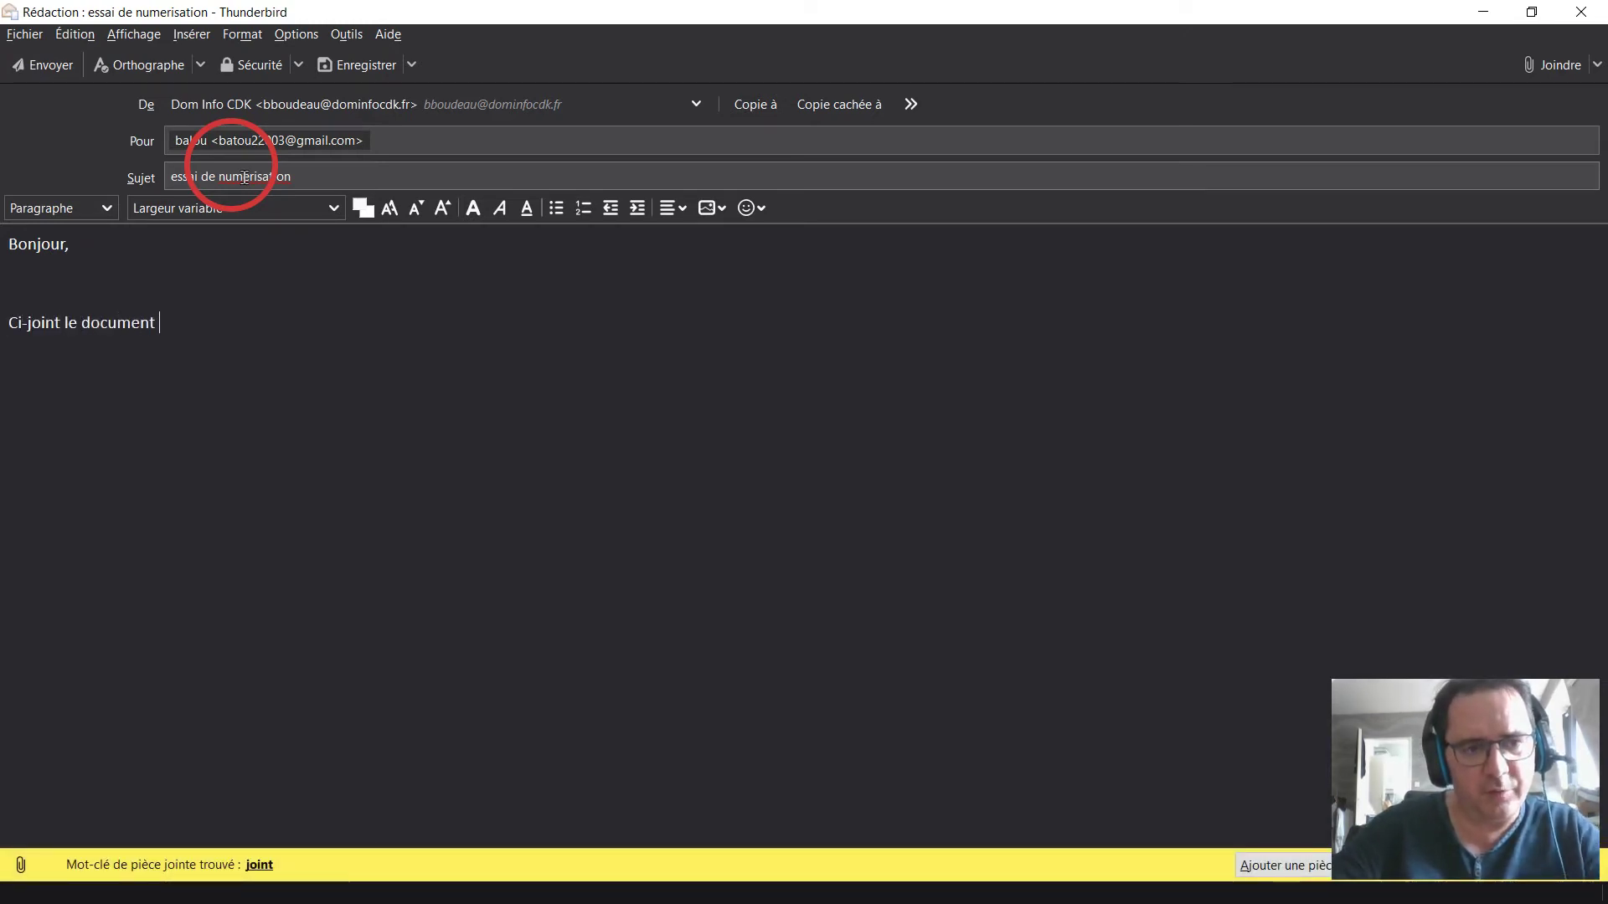
type("demandé.")
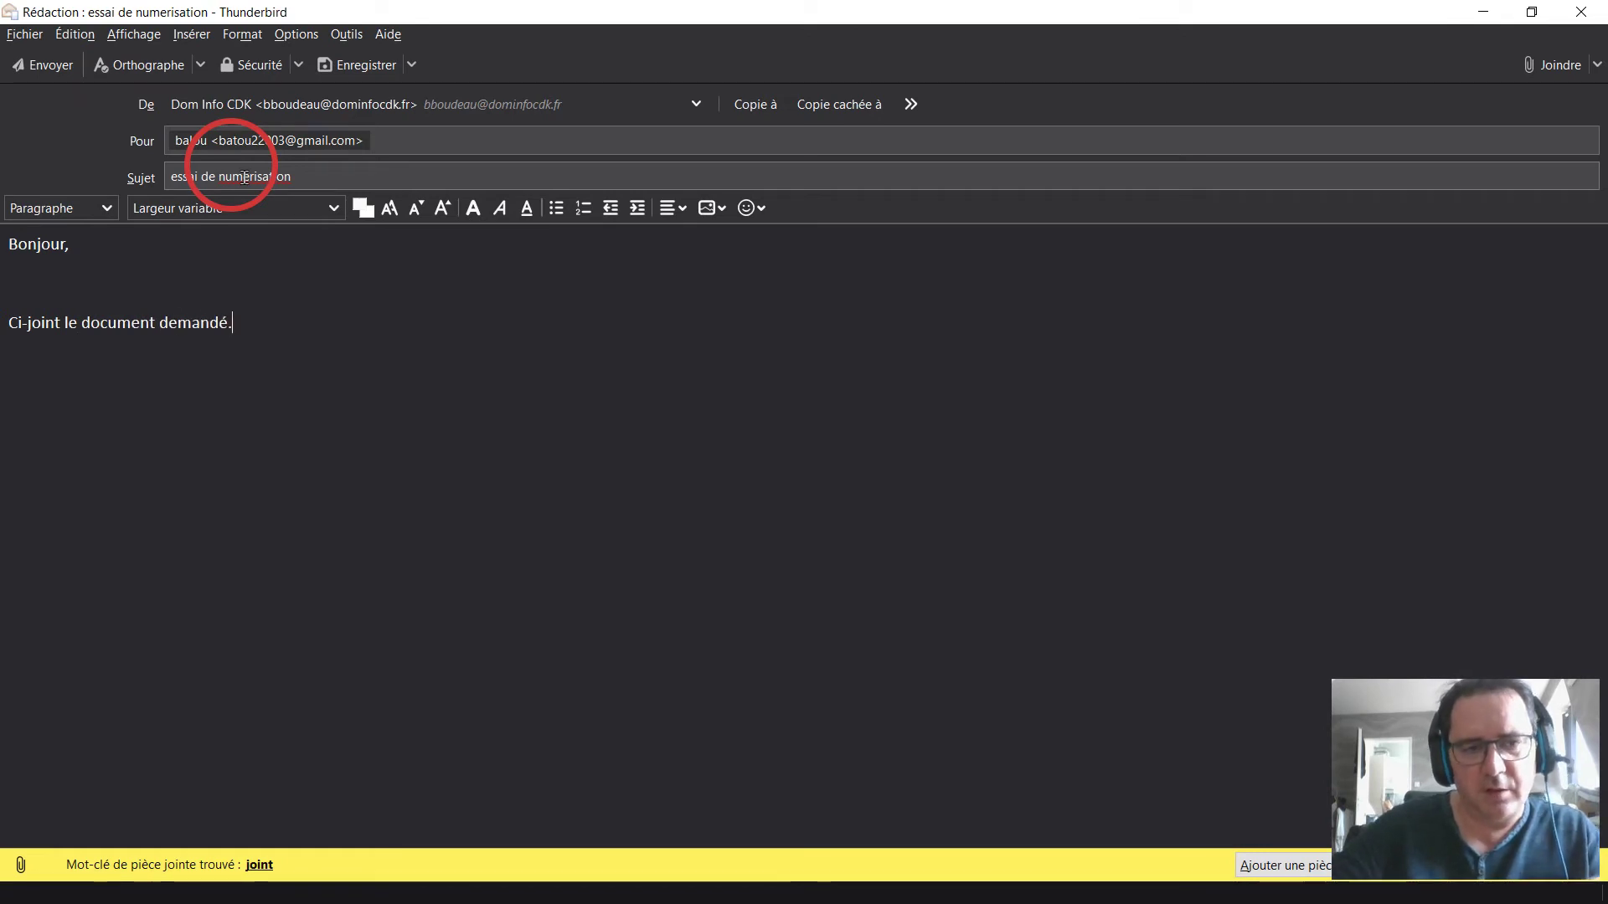
key("Return")
key("Return")
type("Cordialement")
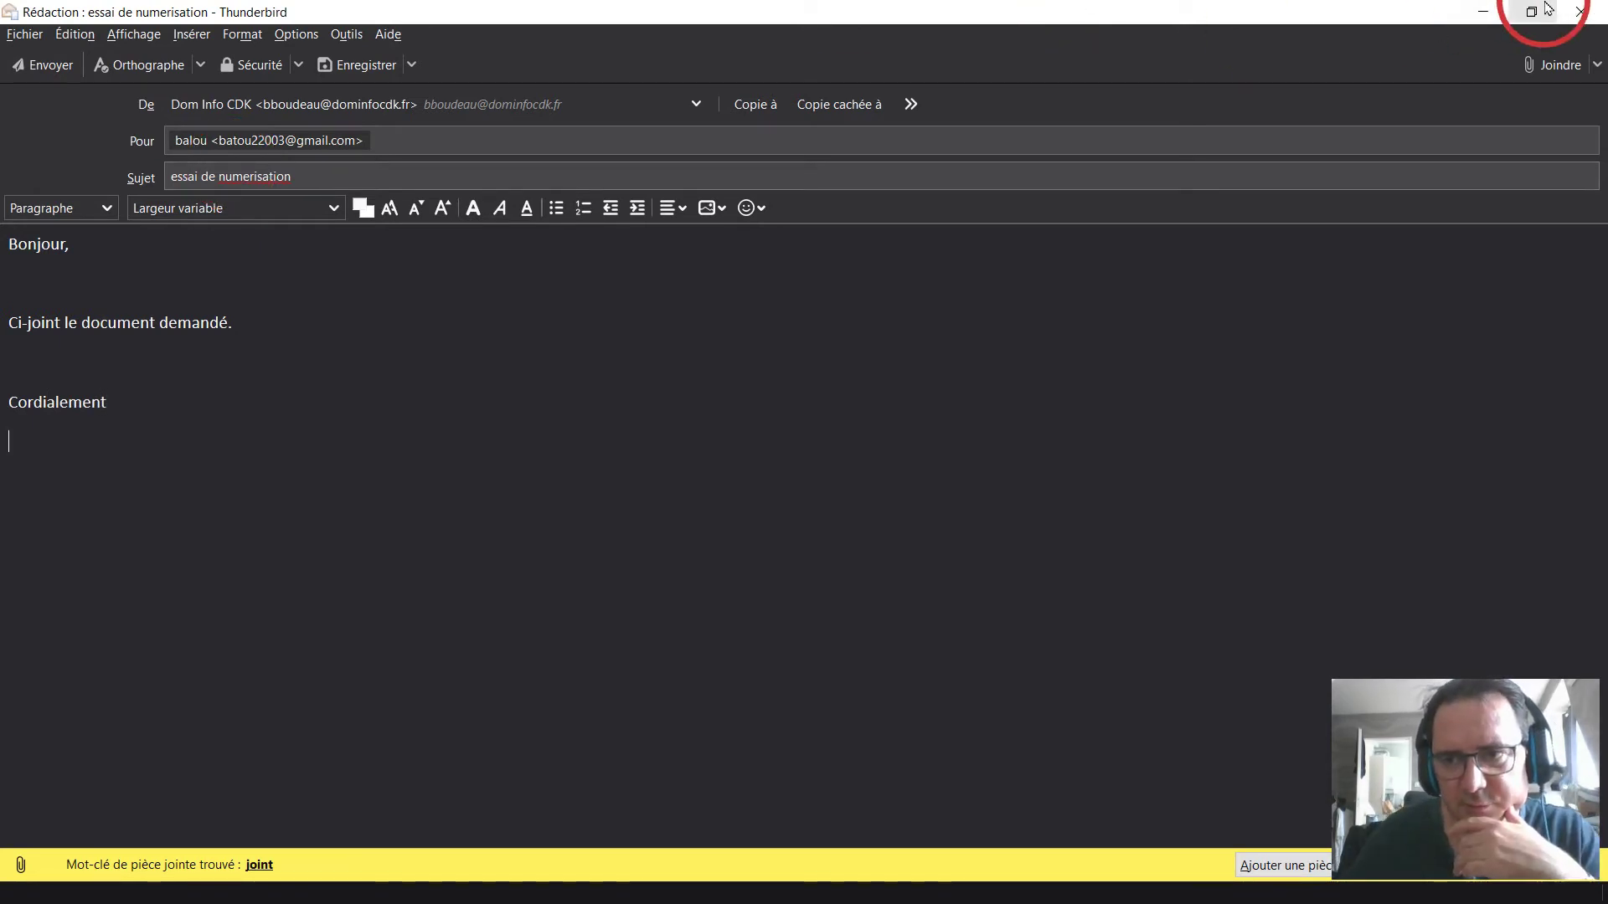
Attach essai_num_doc2pages.pdf from Documents > essainum to the draft and check the attachment.
left_click(1546, 8)
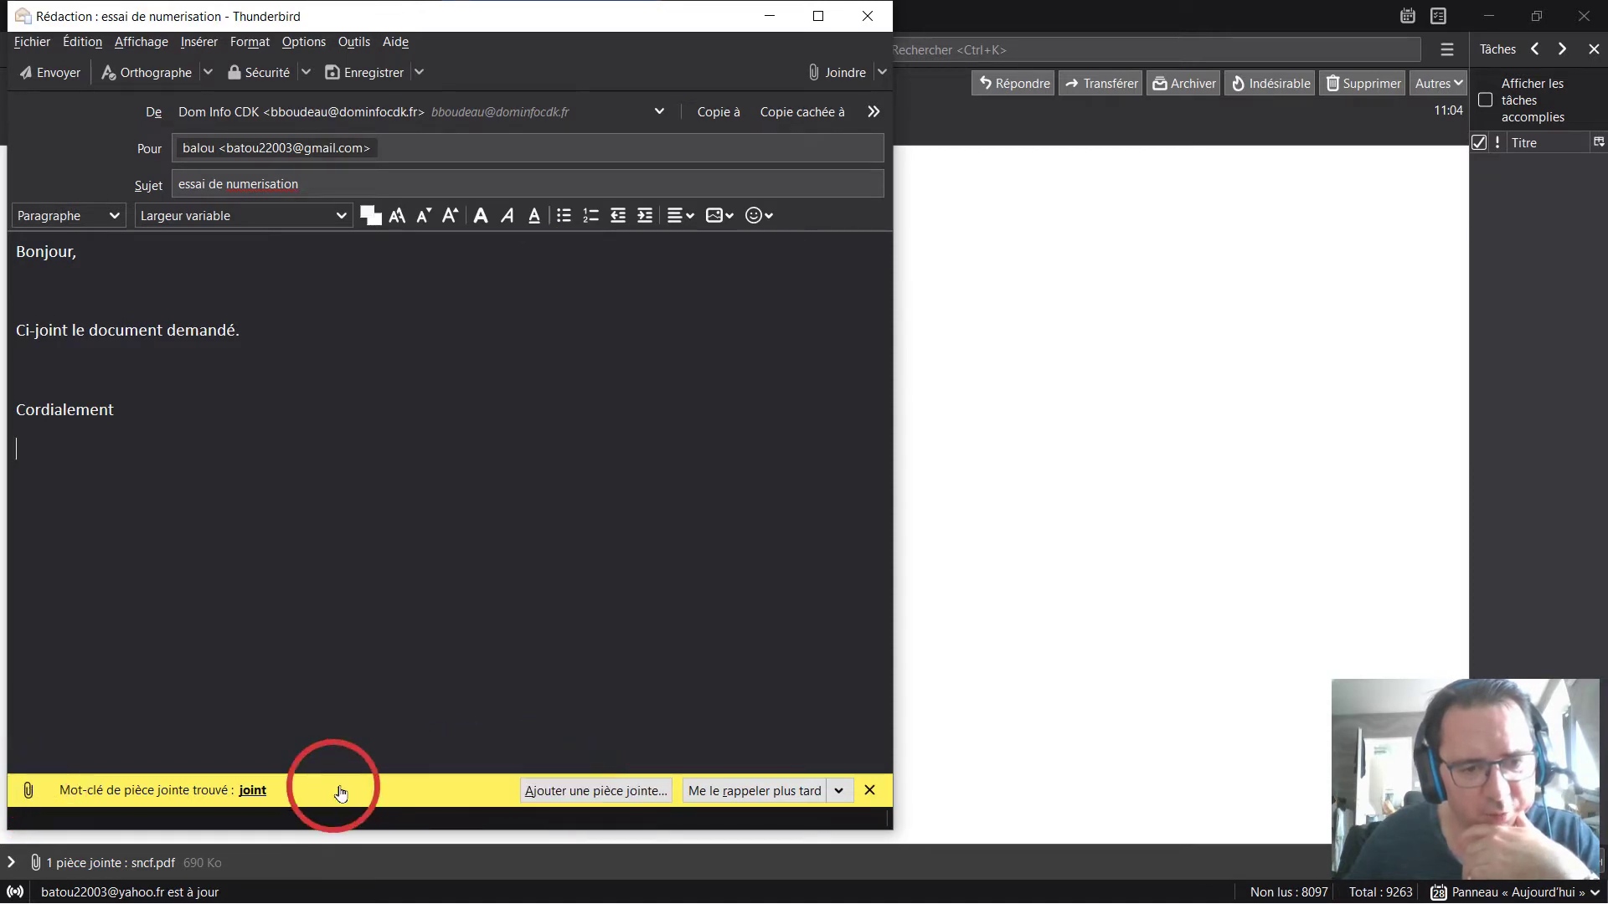
left_click(565, 791)
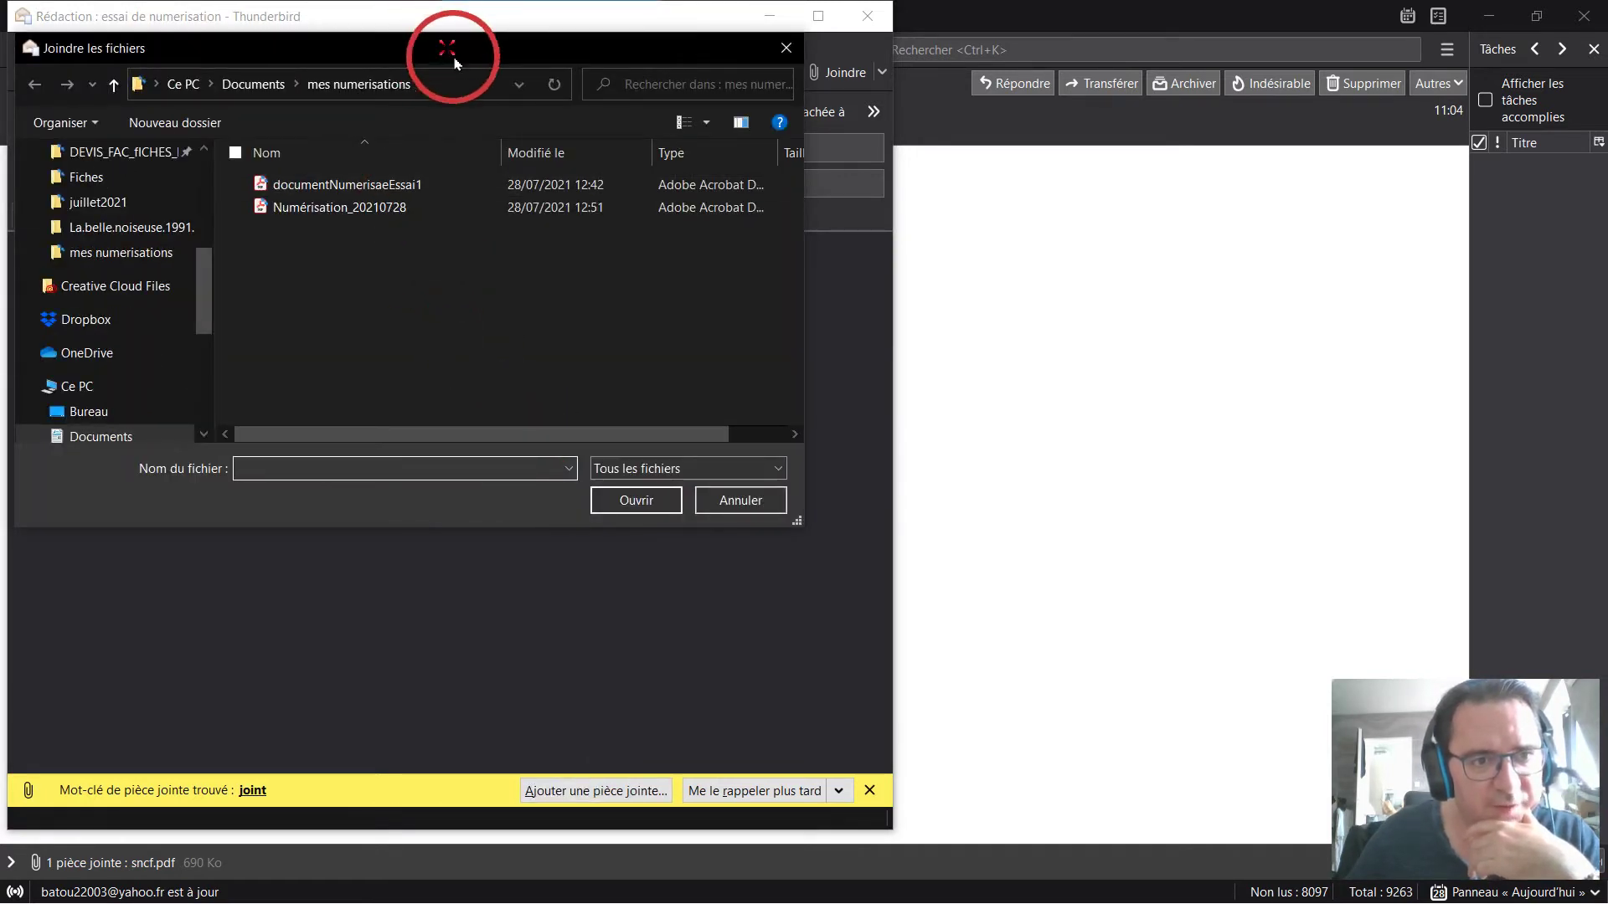
left_click_drag(444, 68, 522, 146)
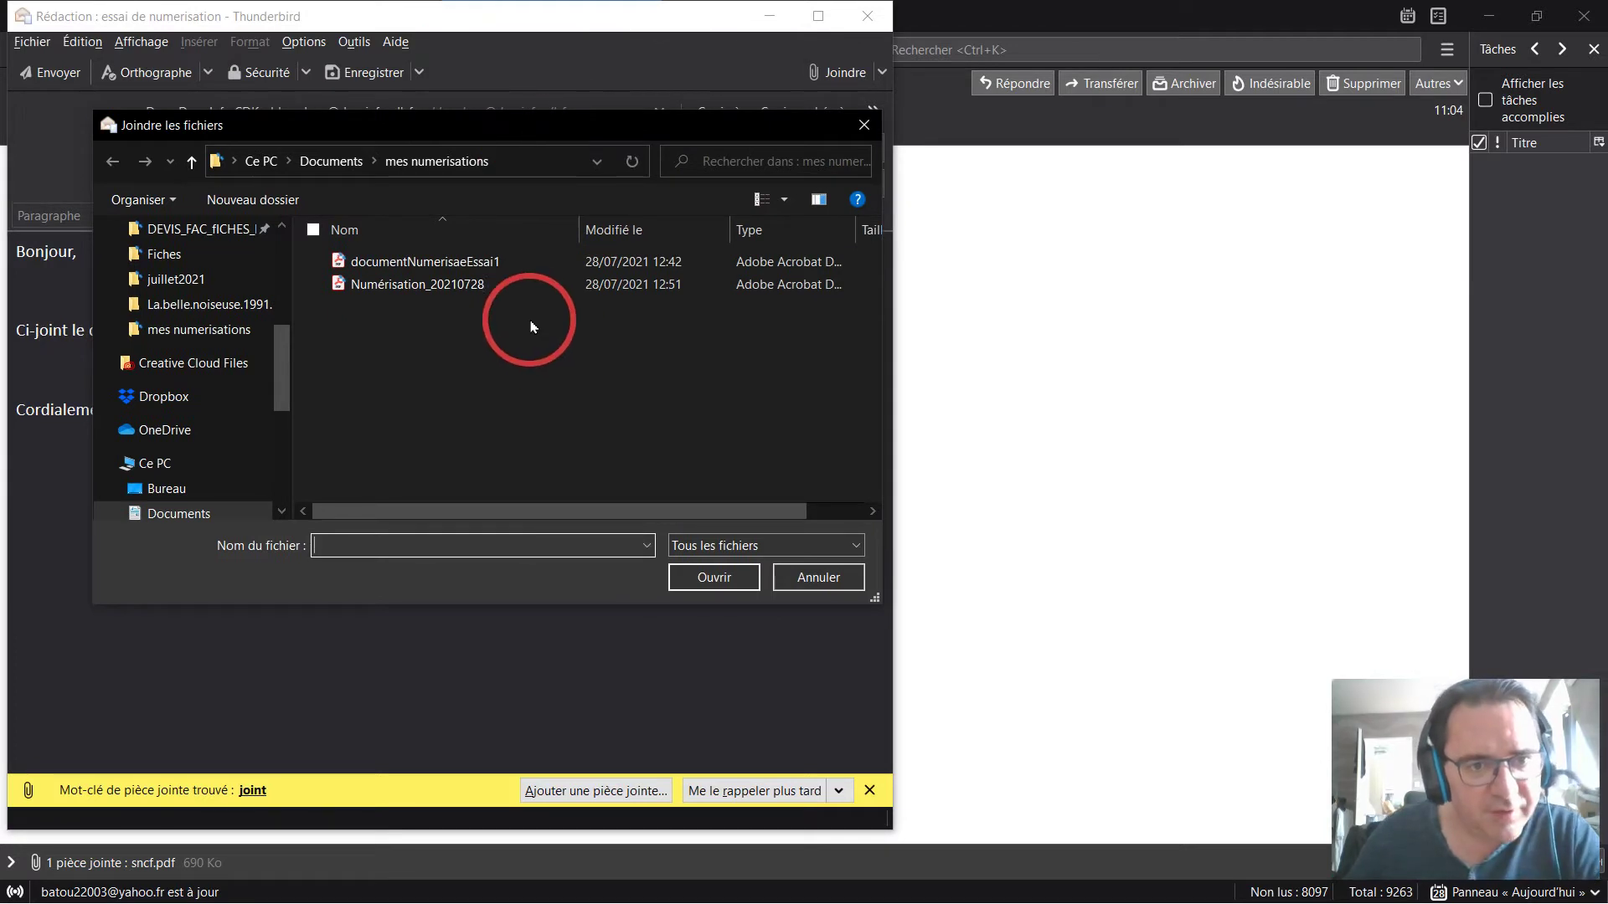
left_click(282, 281)
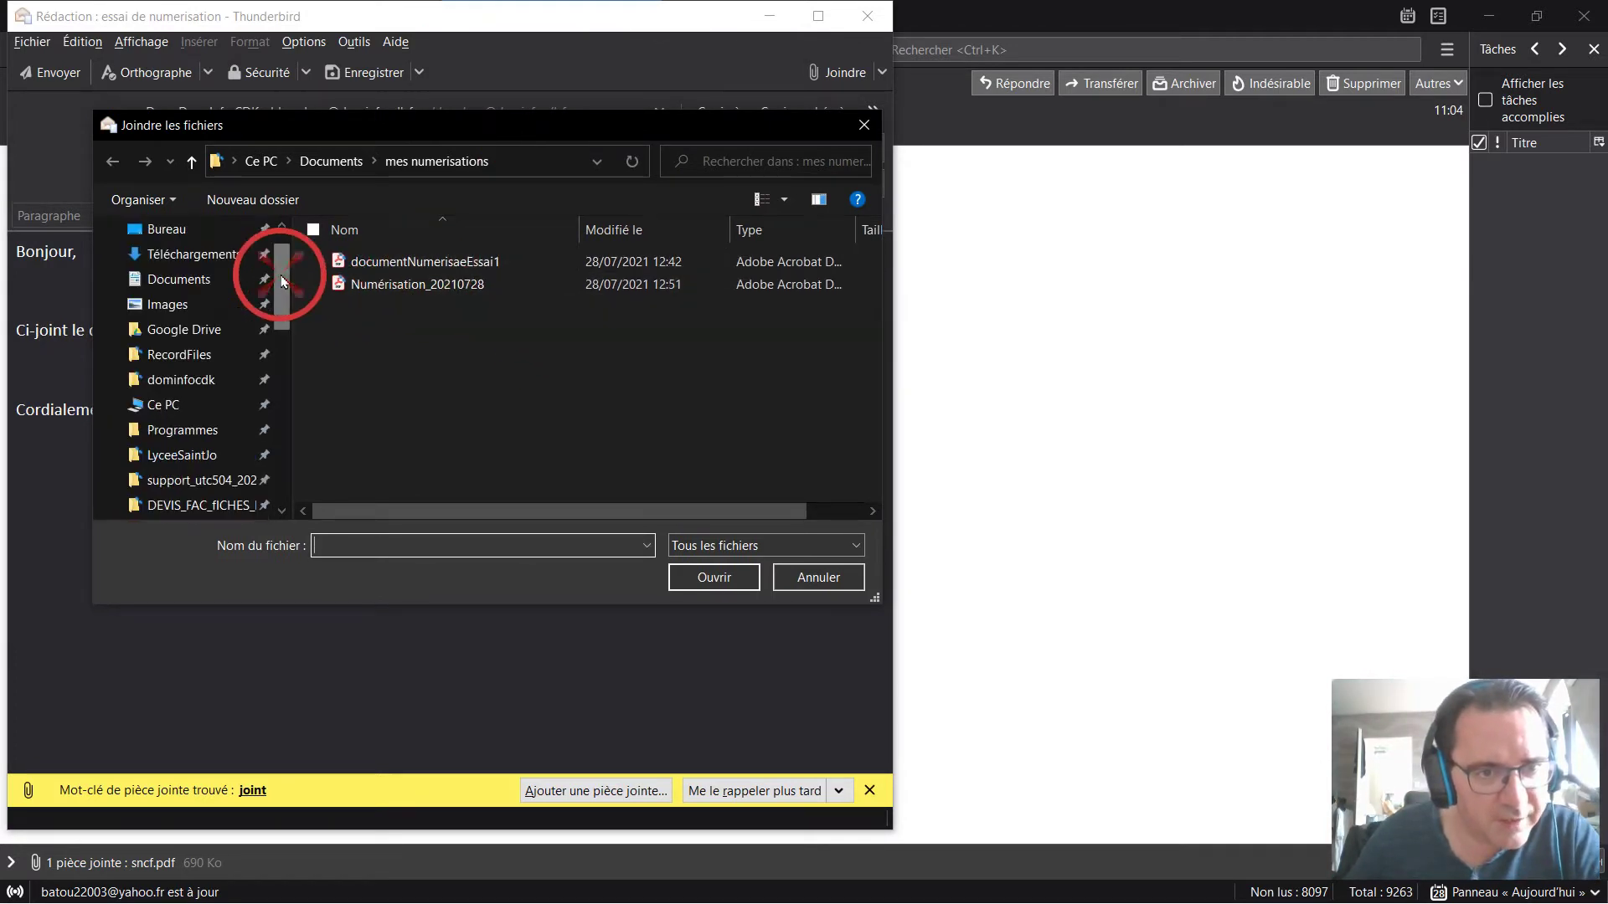
left_click(222, 287)
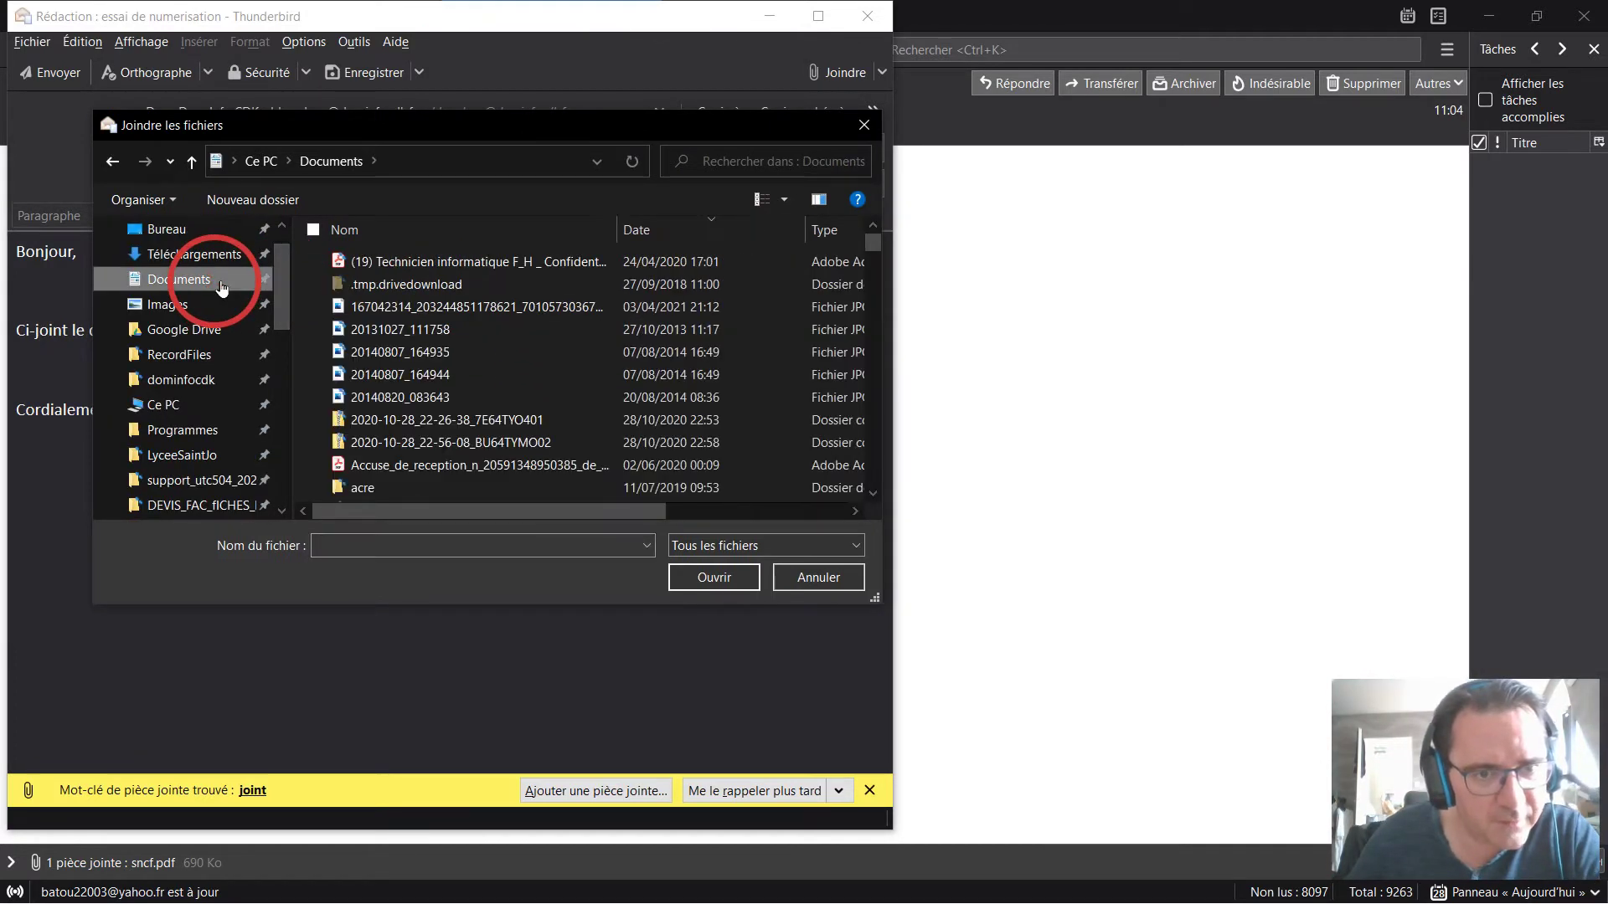
scroll(394, 381, "down", 5)
scroll(394, 381, "up", 1)
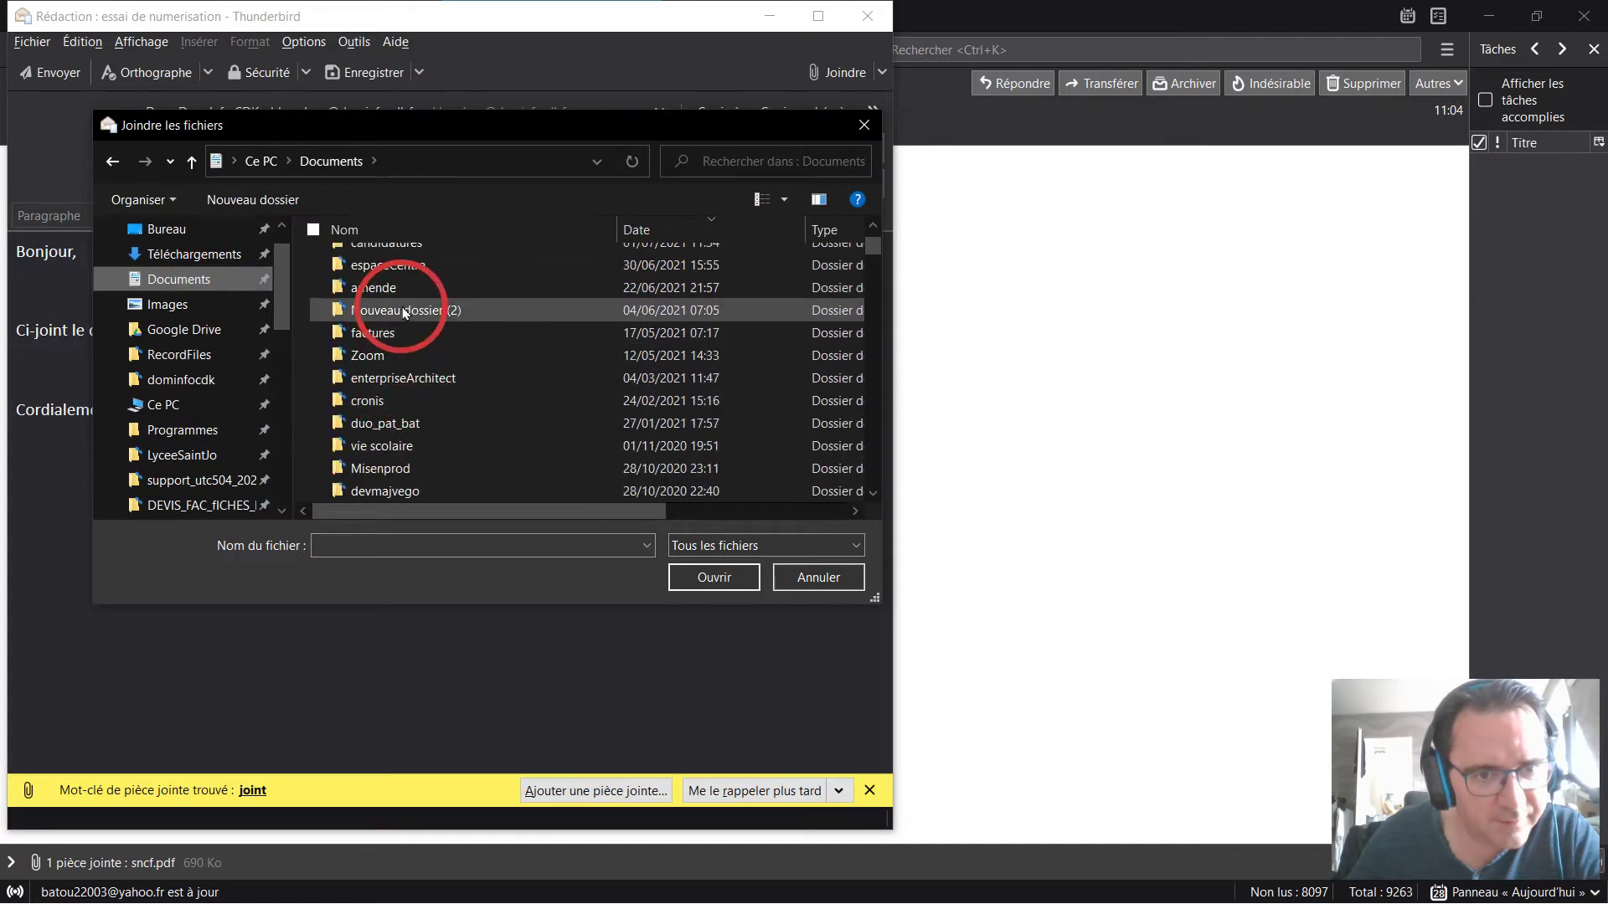
scroll(407, 330, "up", 2)
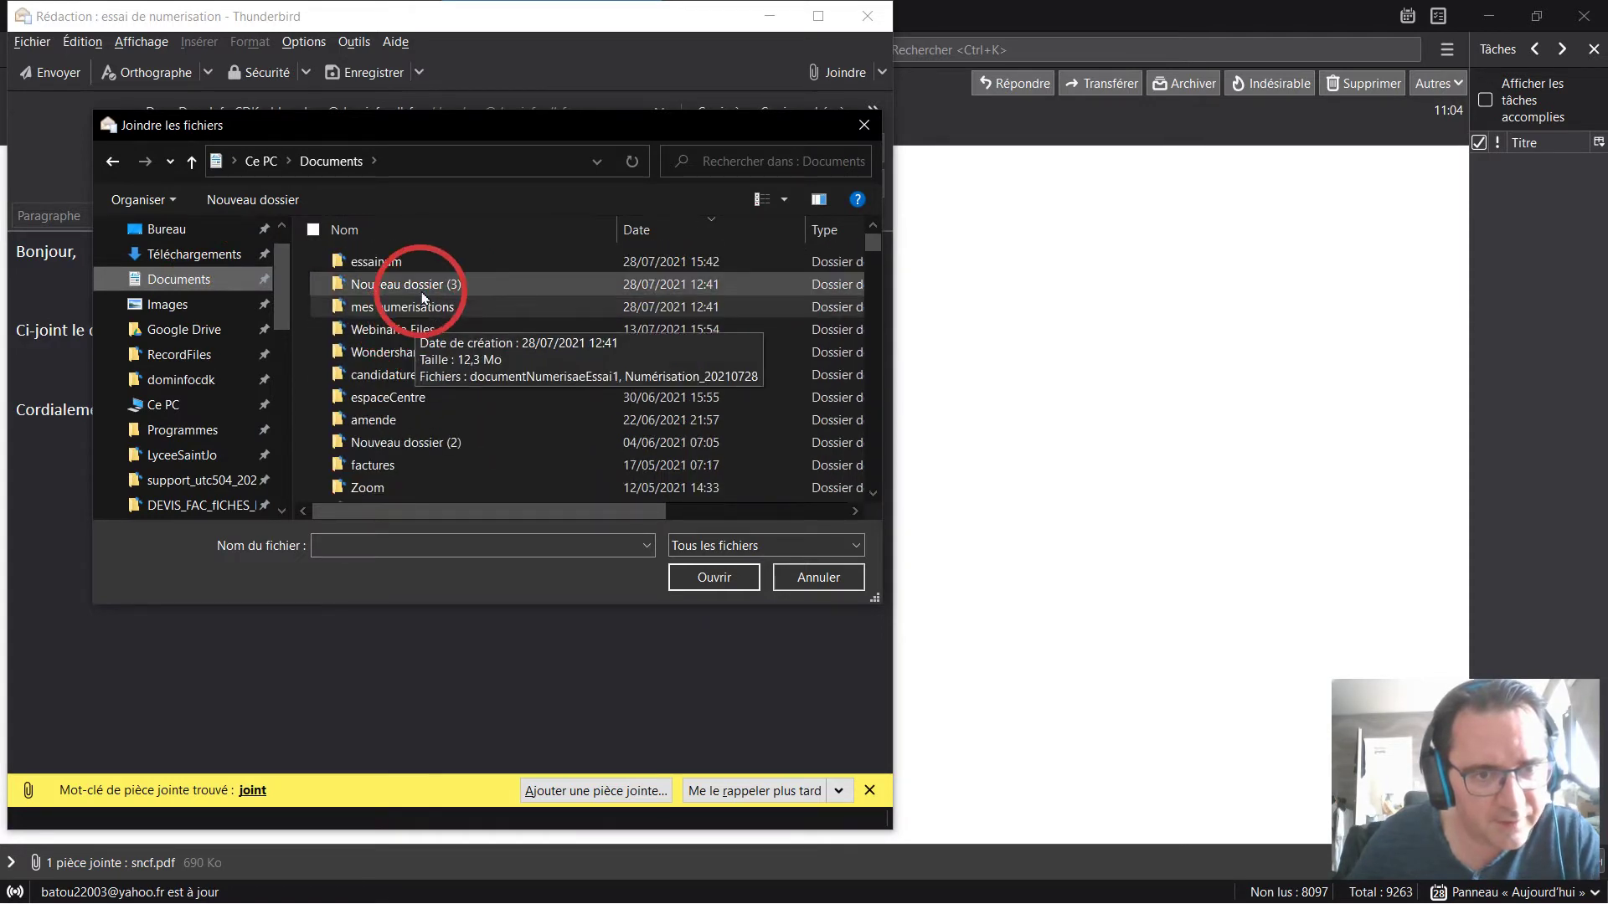
double_click(424, 261)
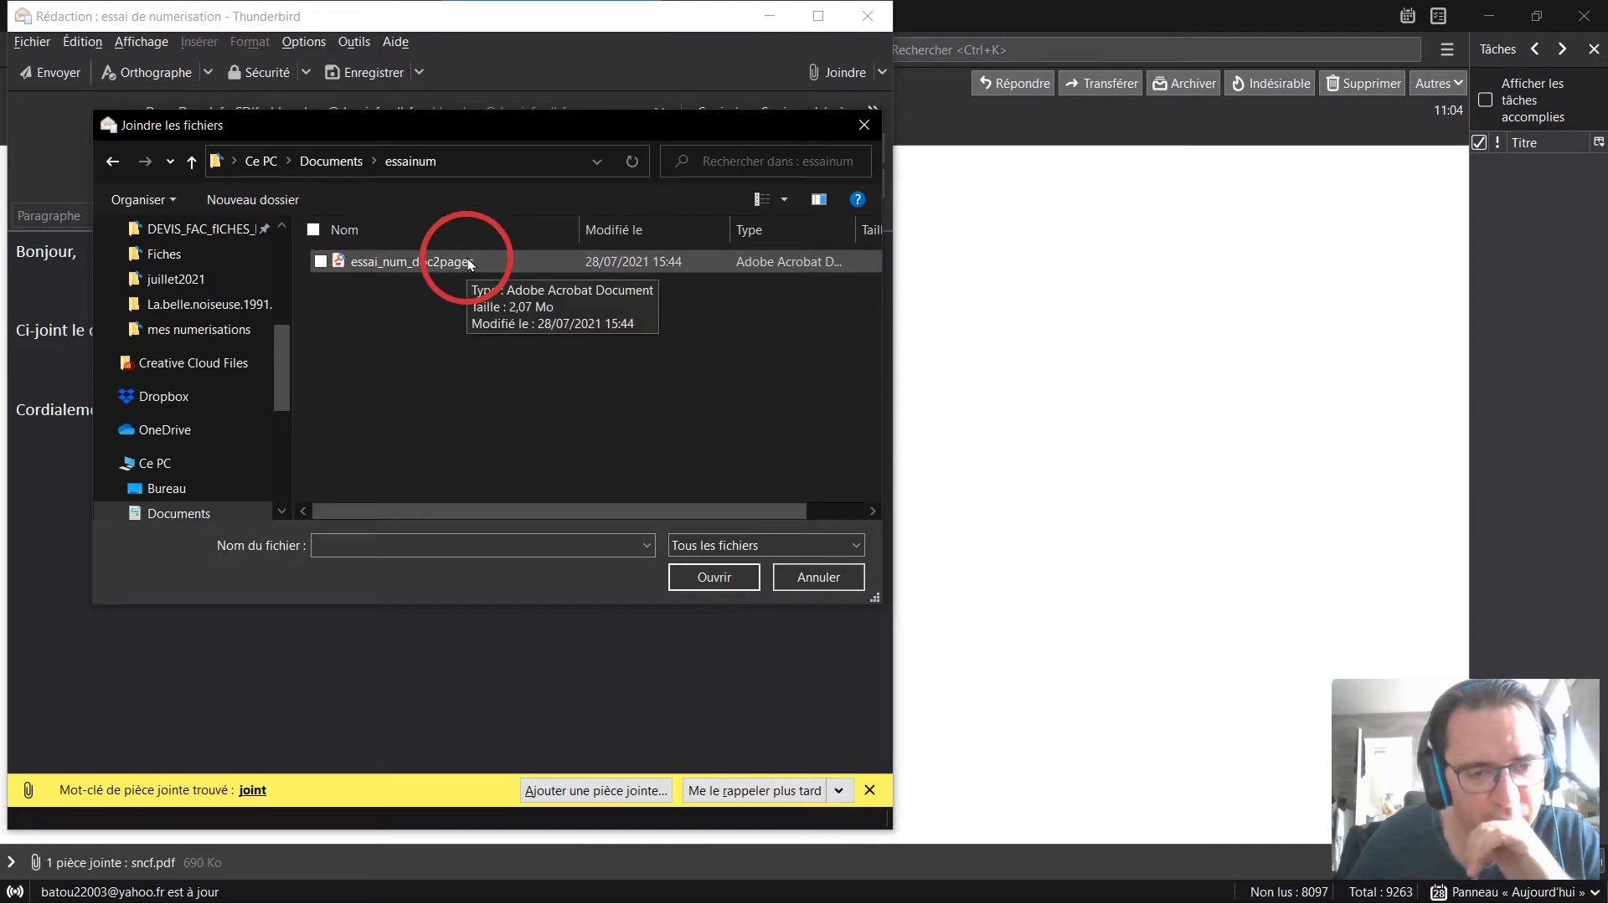
double_click(452, 262)
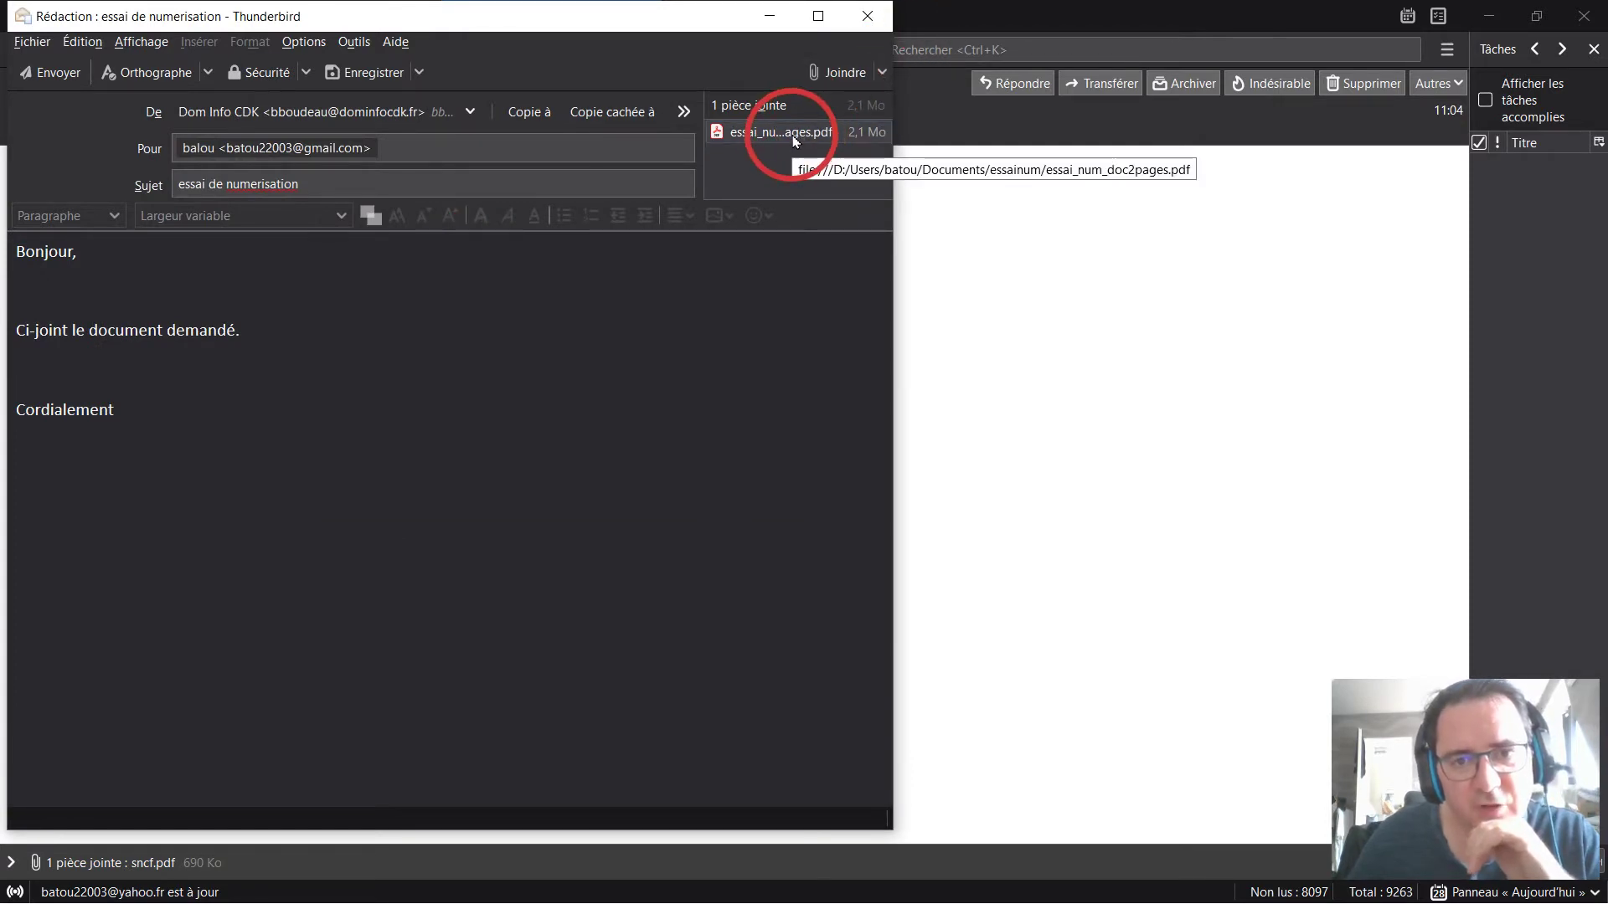
left_click(791, 142)
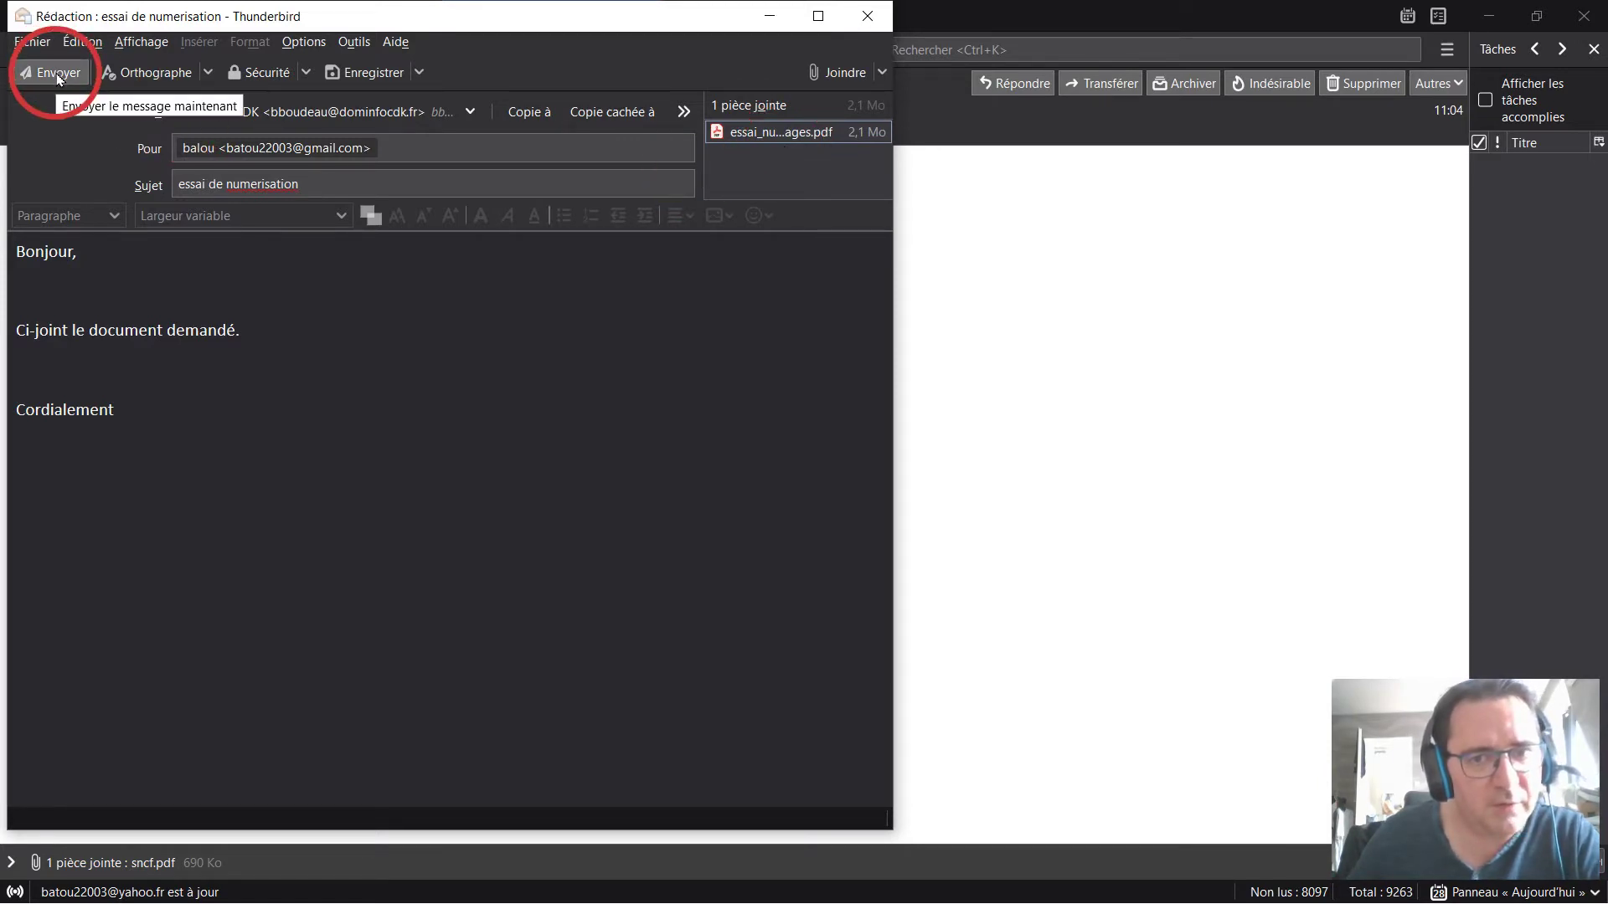
Close the compose window with 'Abandonner les modifications' and minimise Thunderbird.
left_click(868, 23)
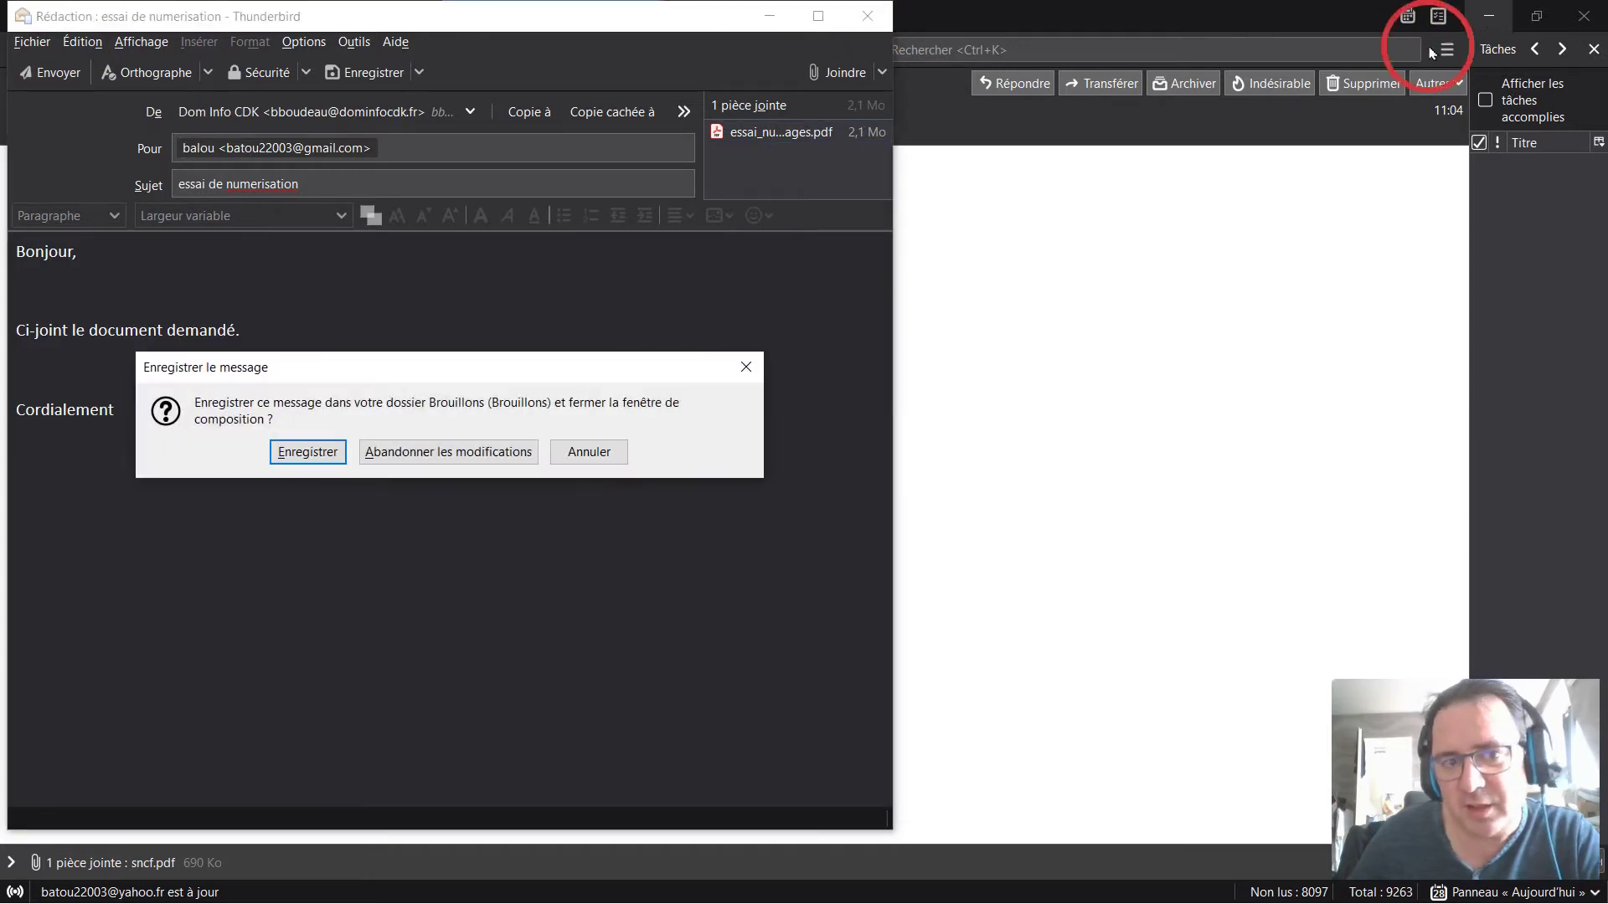
left_click(488, 464)
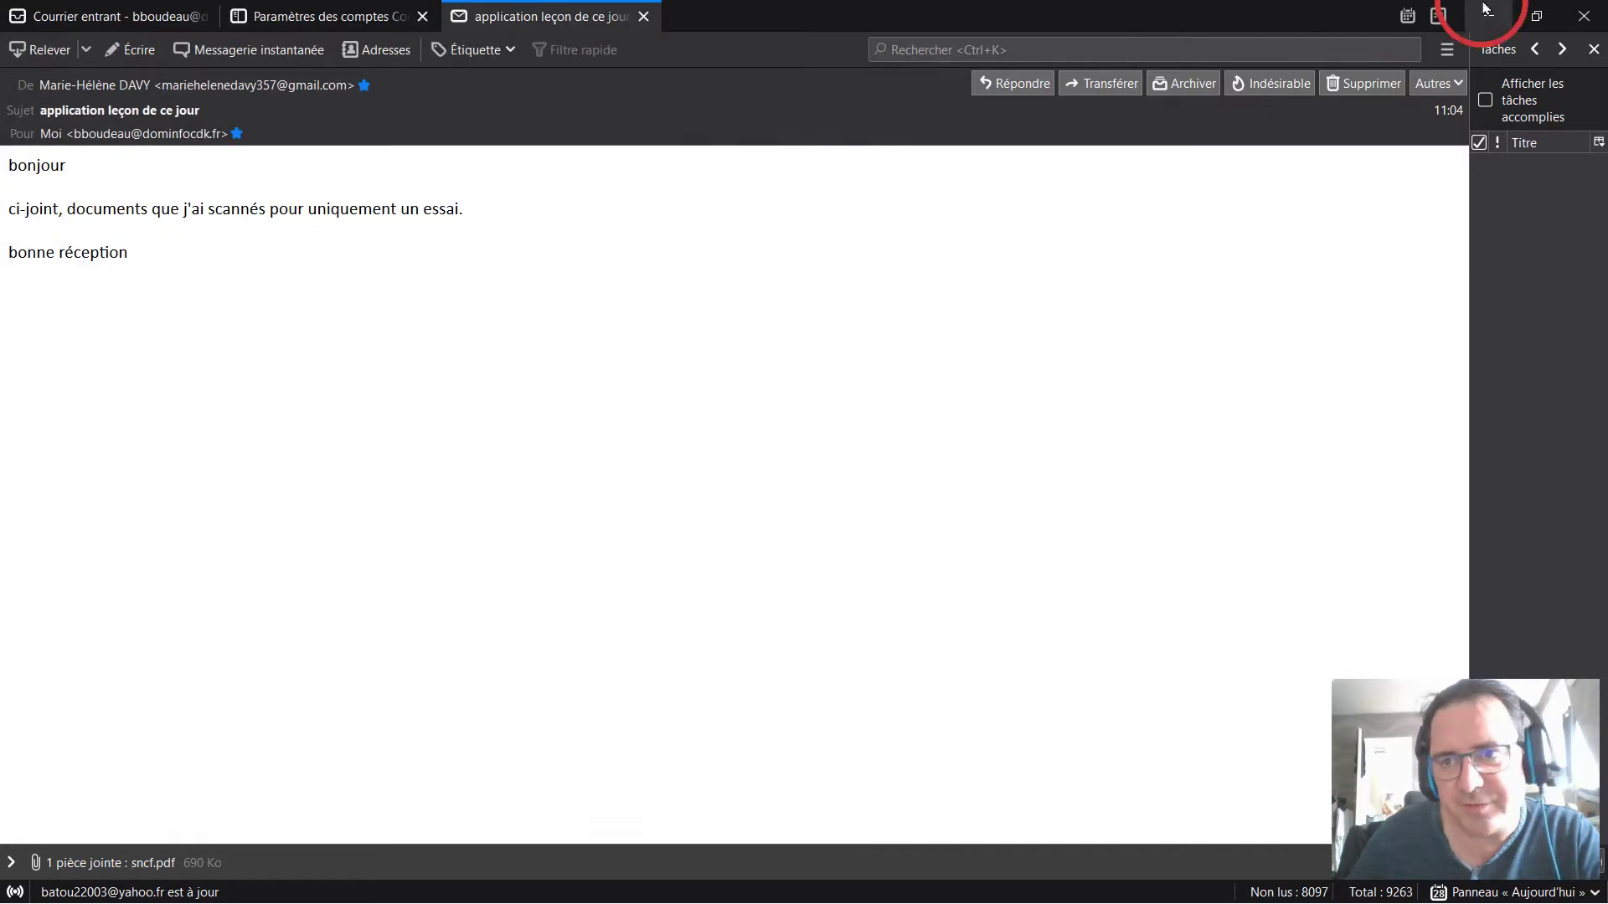
left_click(1487, 25)
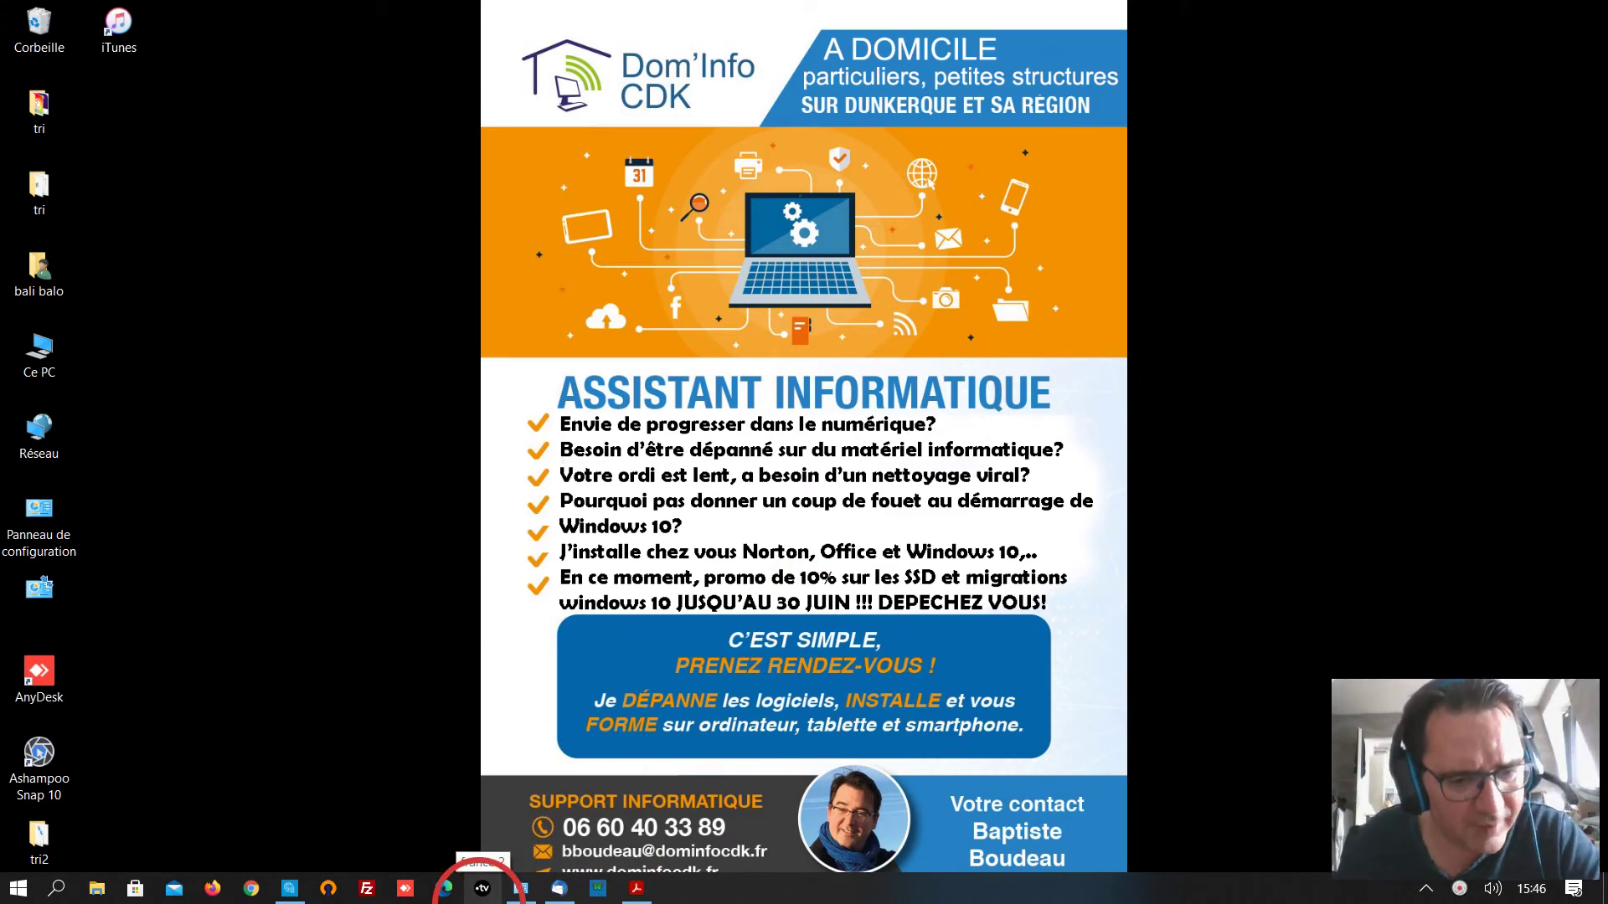
Scroll JournalAstucesEtReparation.pdf to the HP Scan and Capture note on page 101, then minimise Acrobat.
left_click(636, 889)
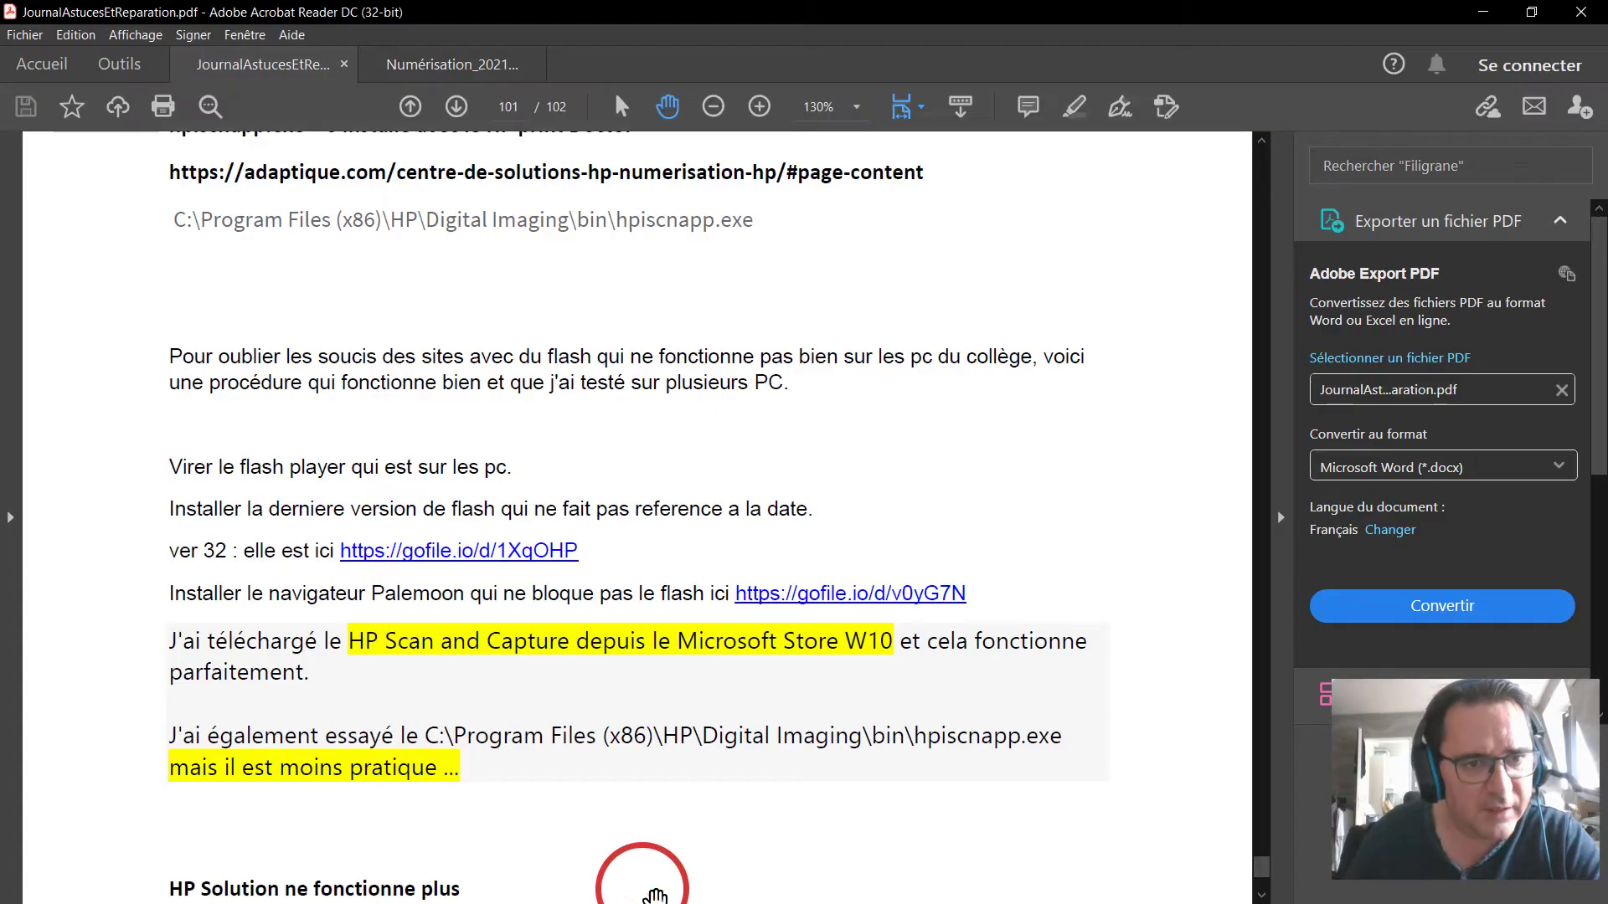
scroll(586, 816, "up", 2)
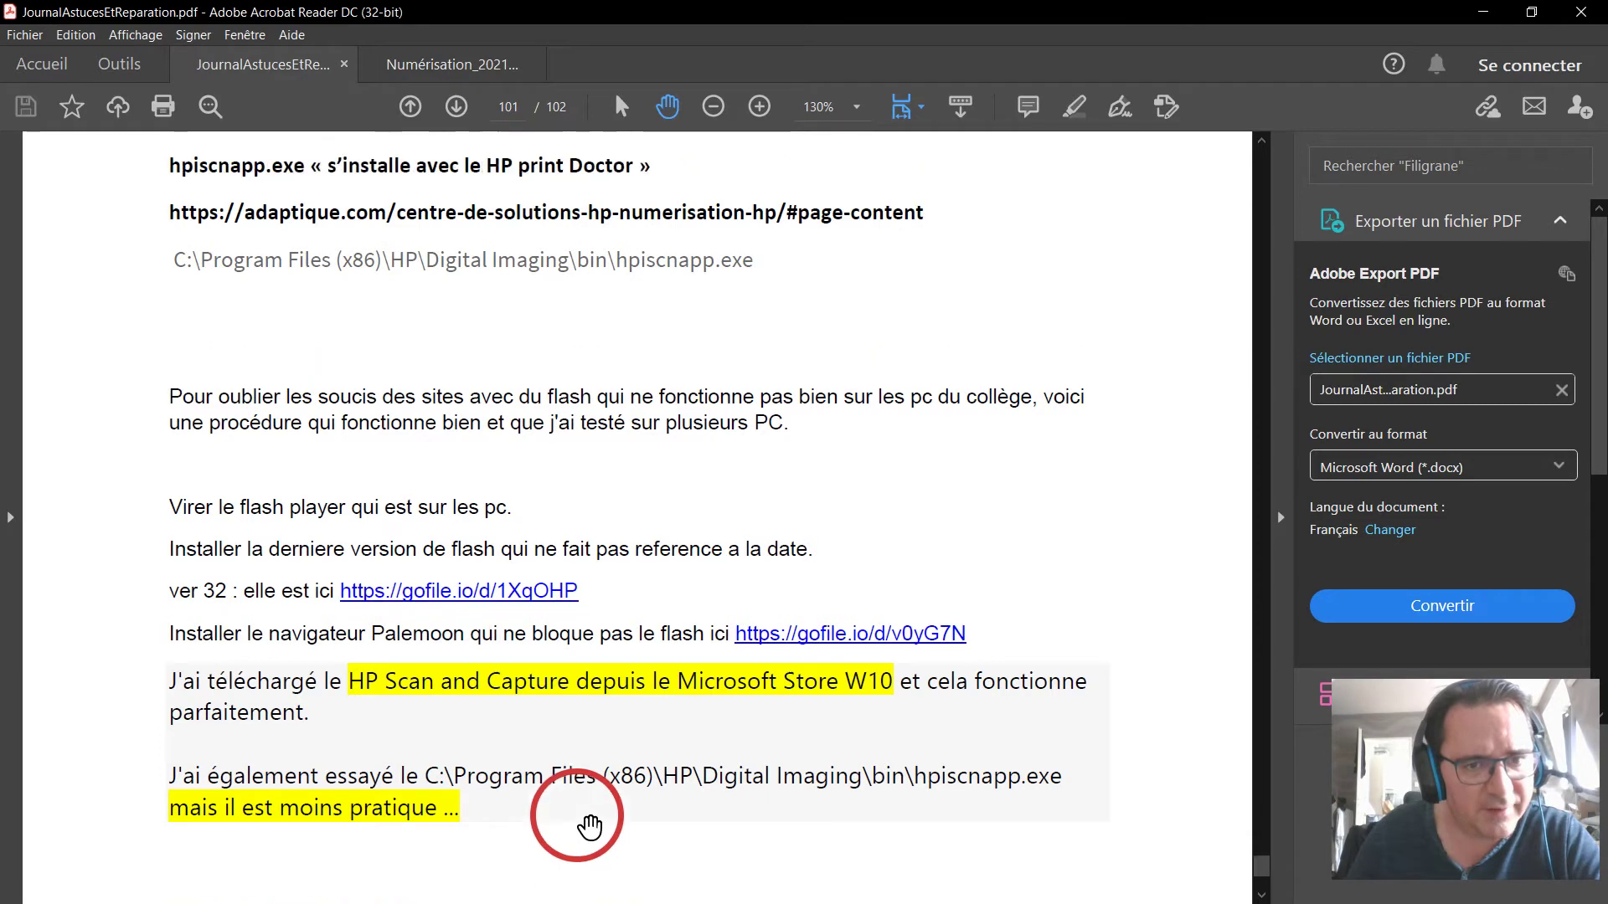
scroll(586, 816, "up", 4)
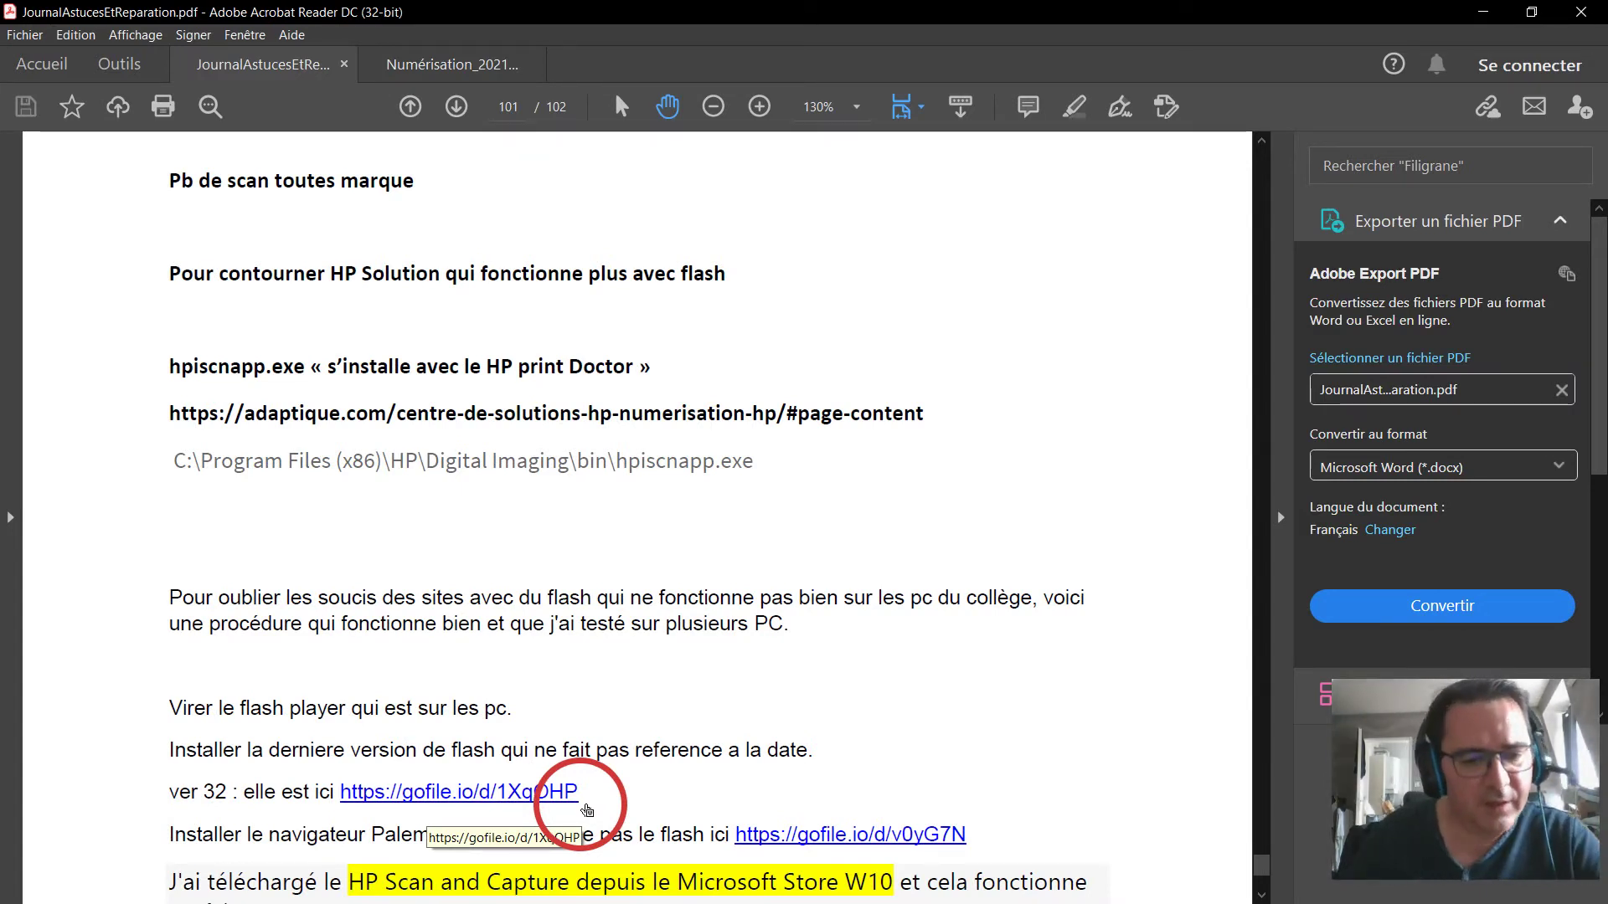
scroll(666, 578, "down", 1)
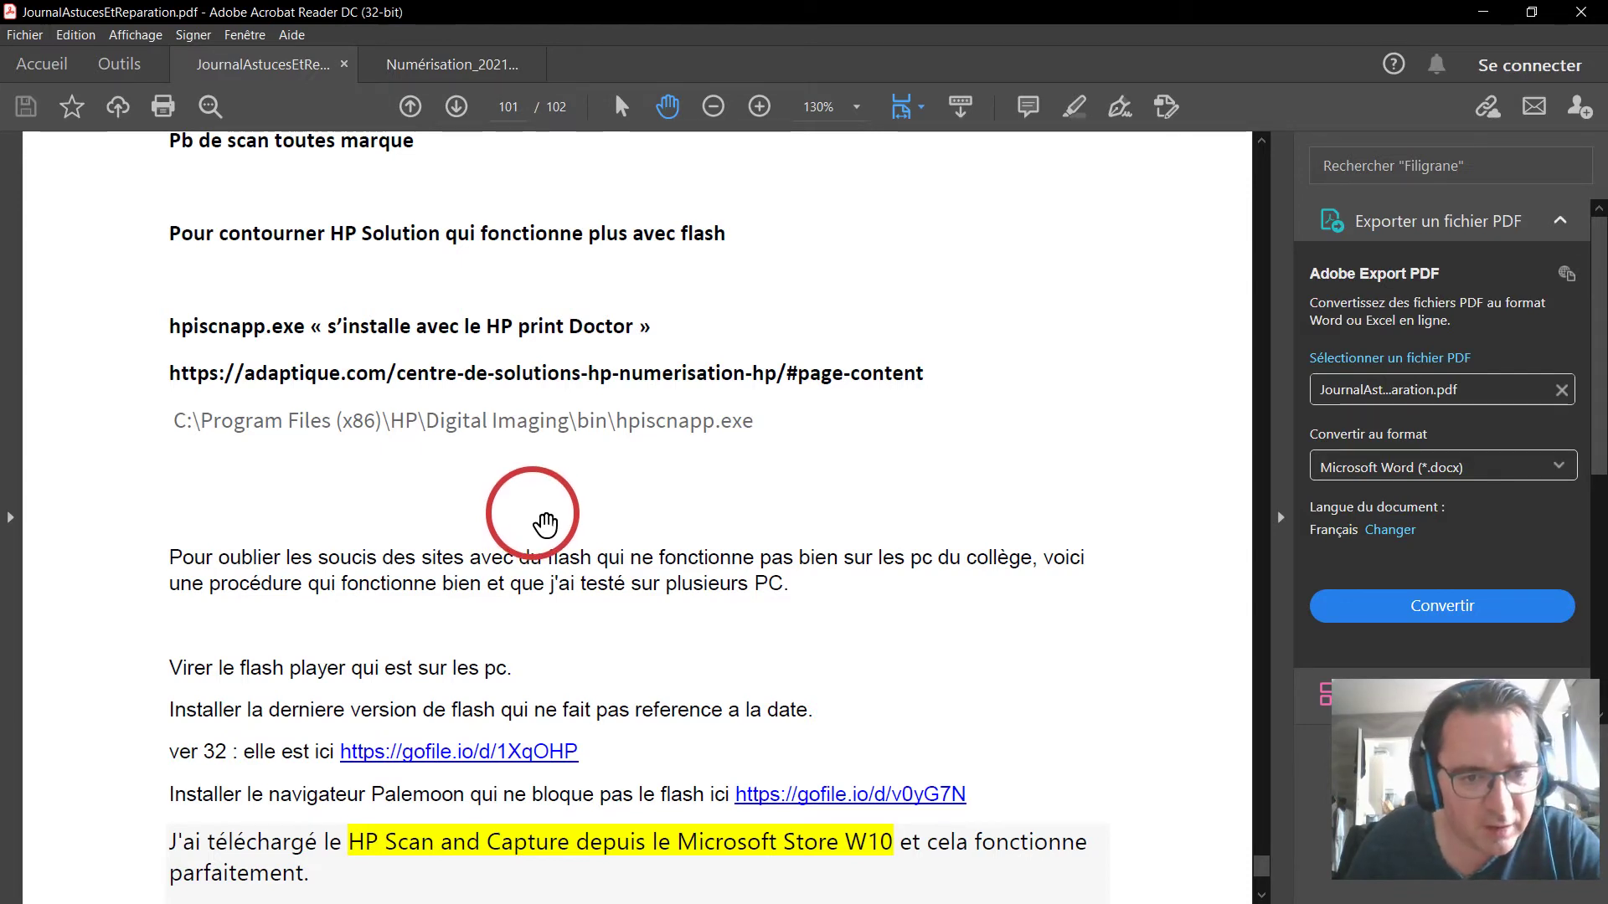
scroll(545, 525, "down", 3)
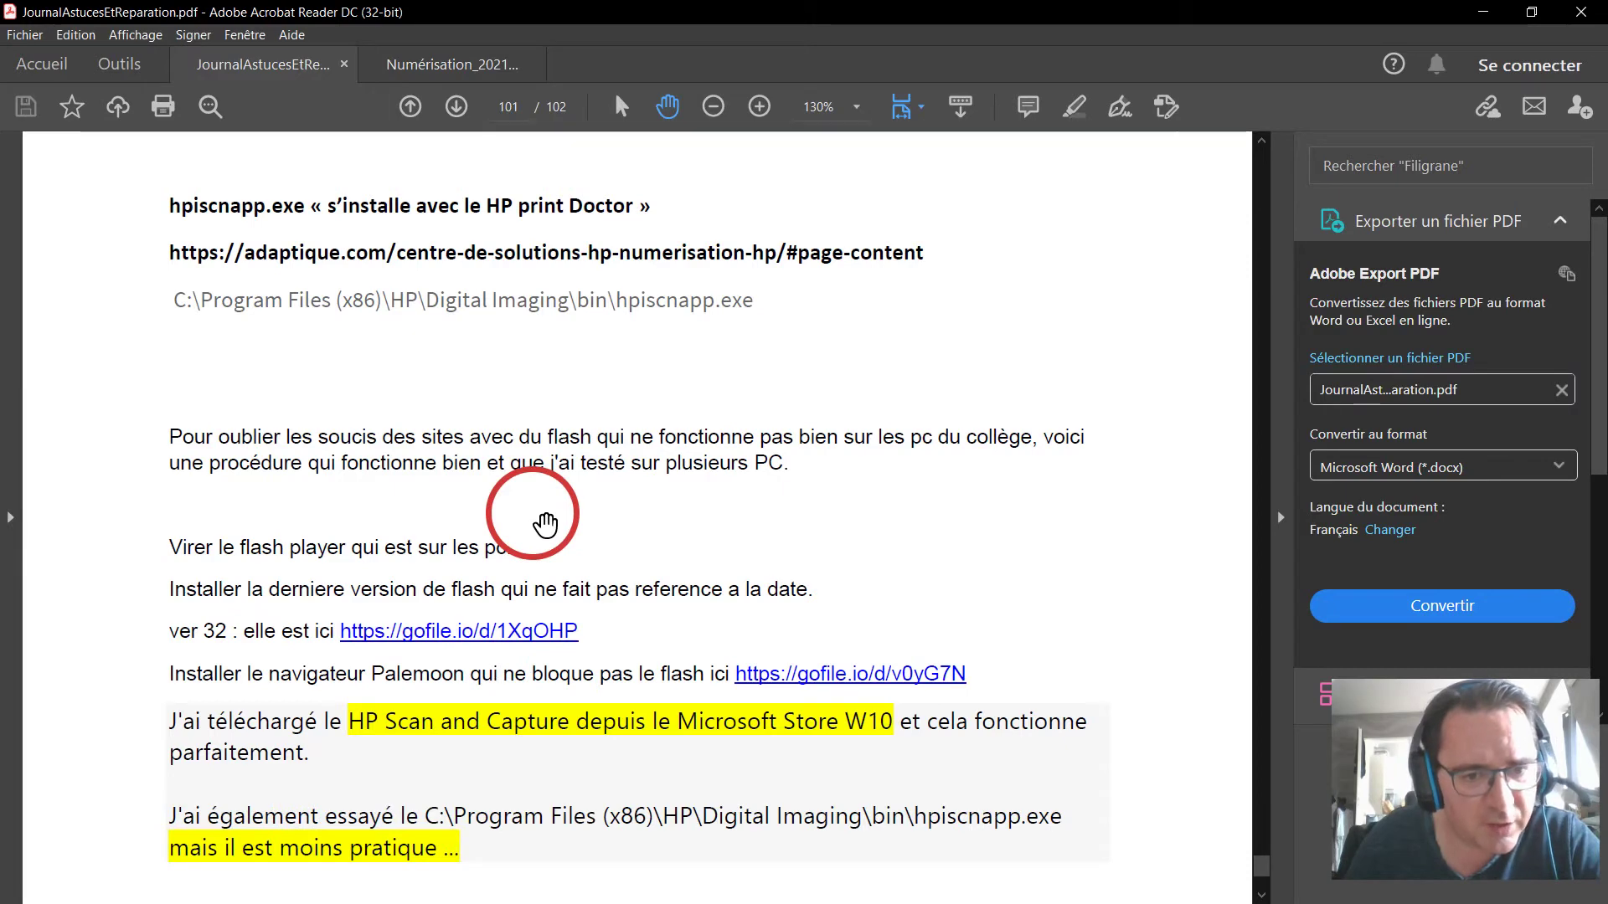
scroll(545, 526, "down", 4)
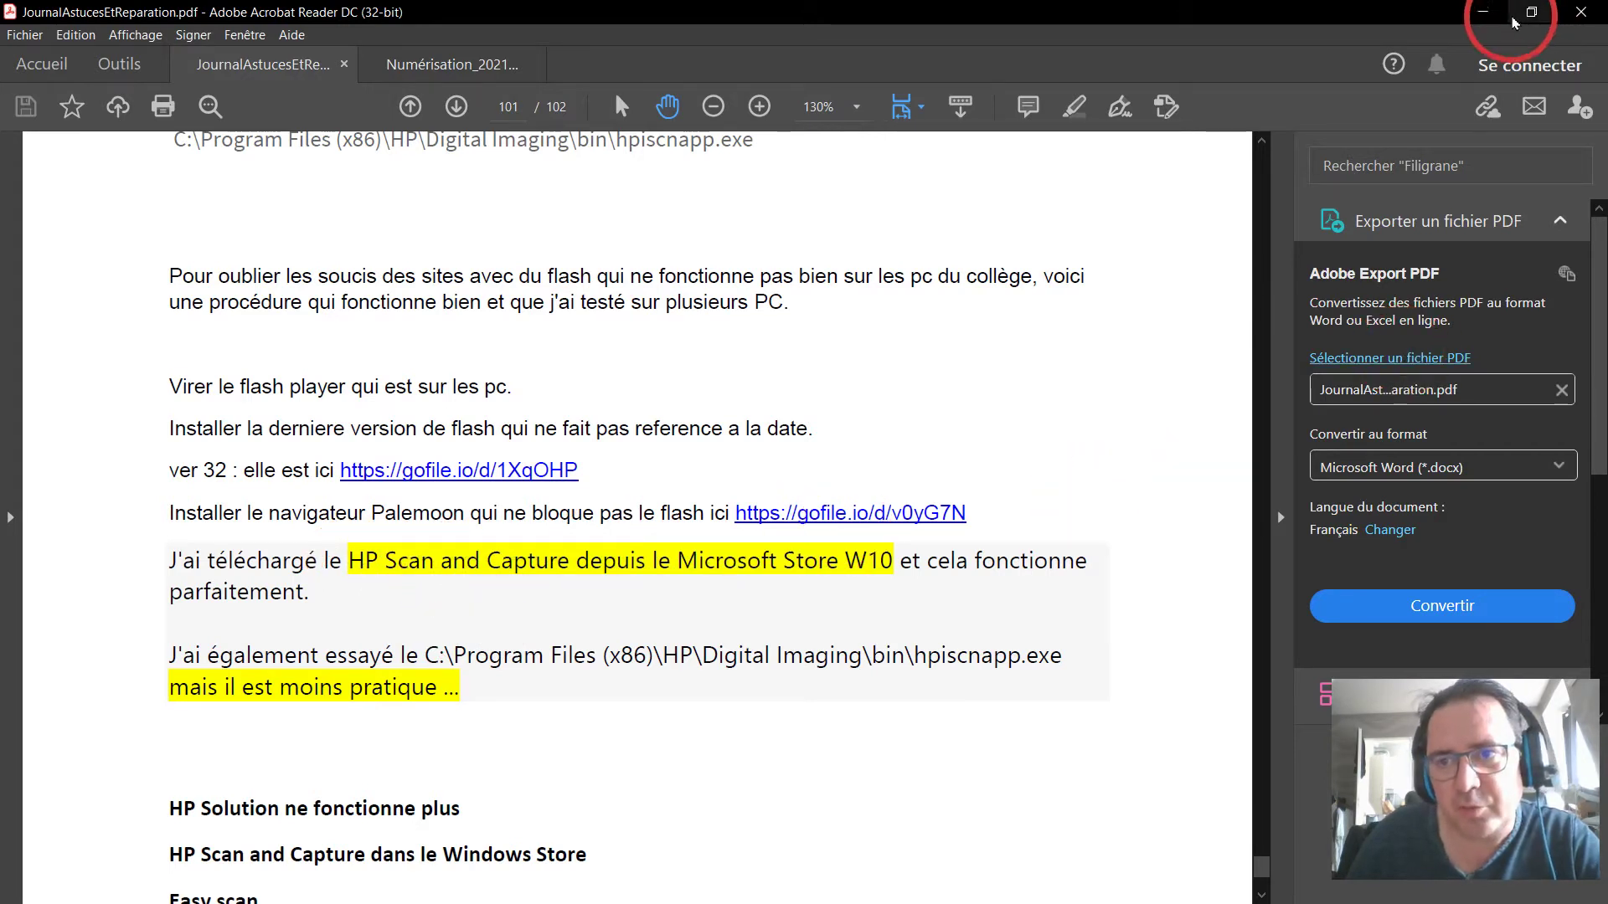
left_click(1483, 12)
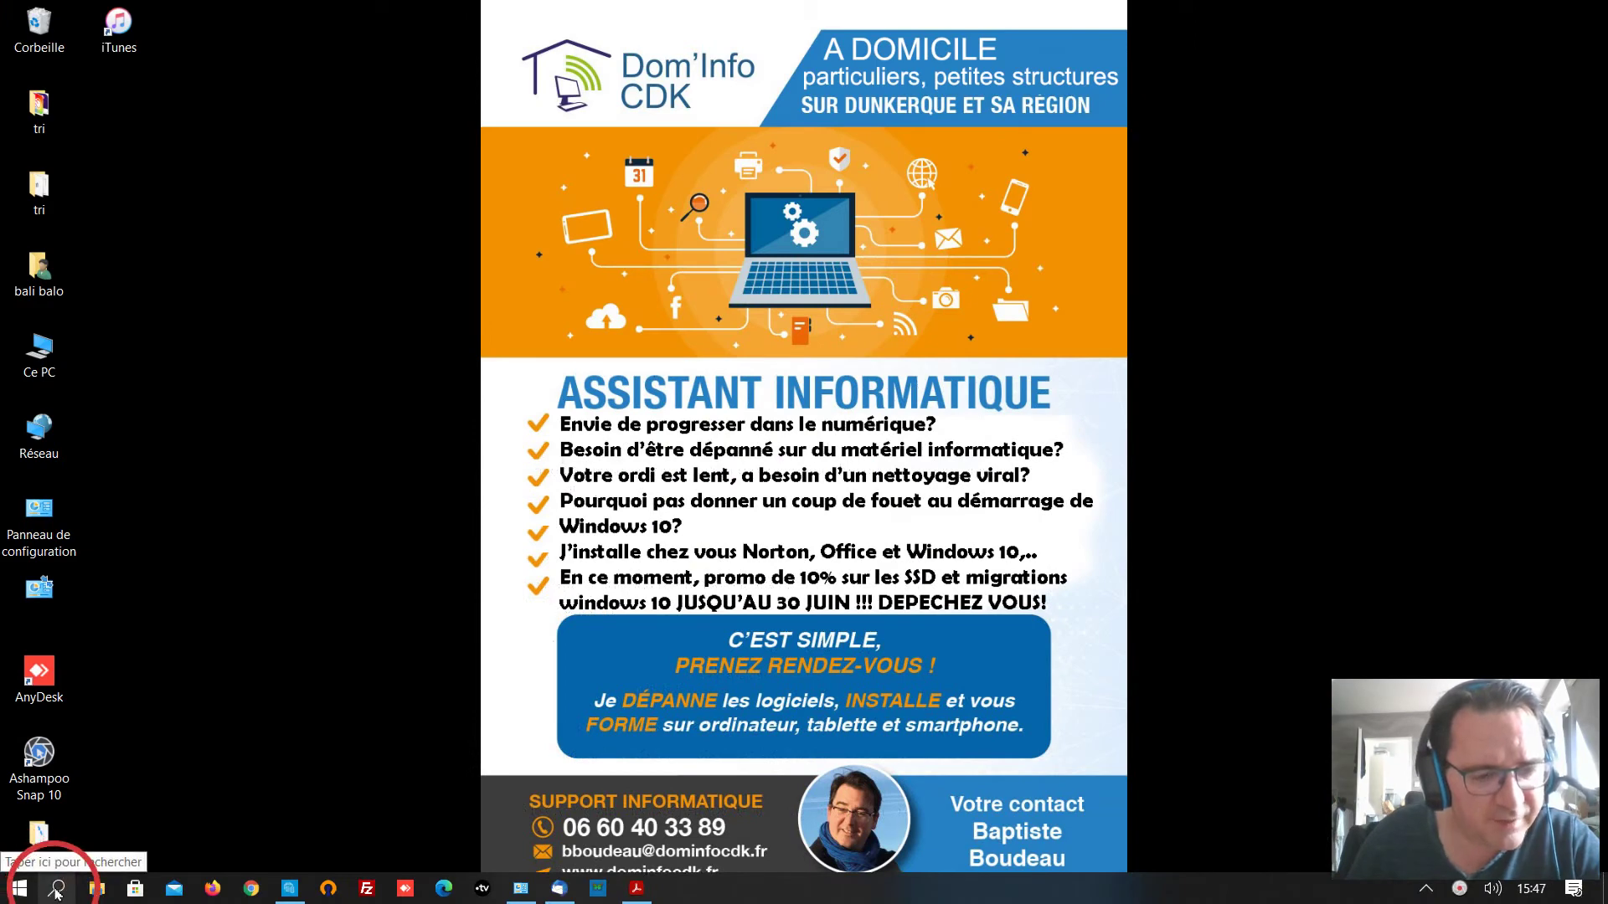
Search the Microsoft Store for HP Scan and Capture, confirm it is installed, then minimise the Store.
left_click(135, 888)
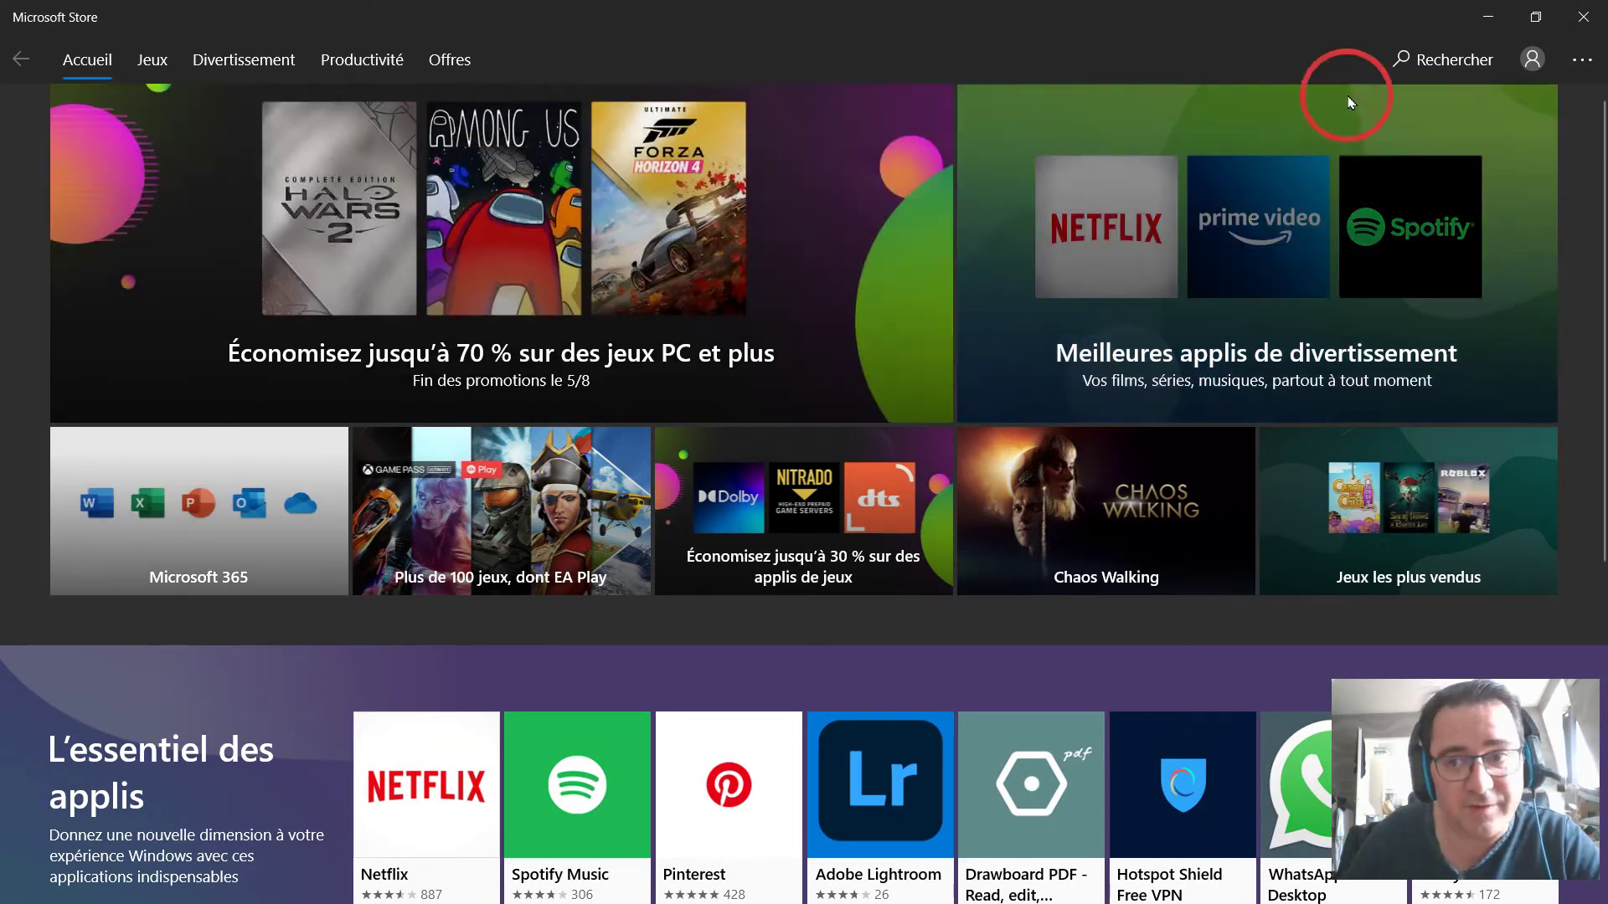
left_click(1446, 59)
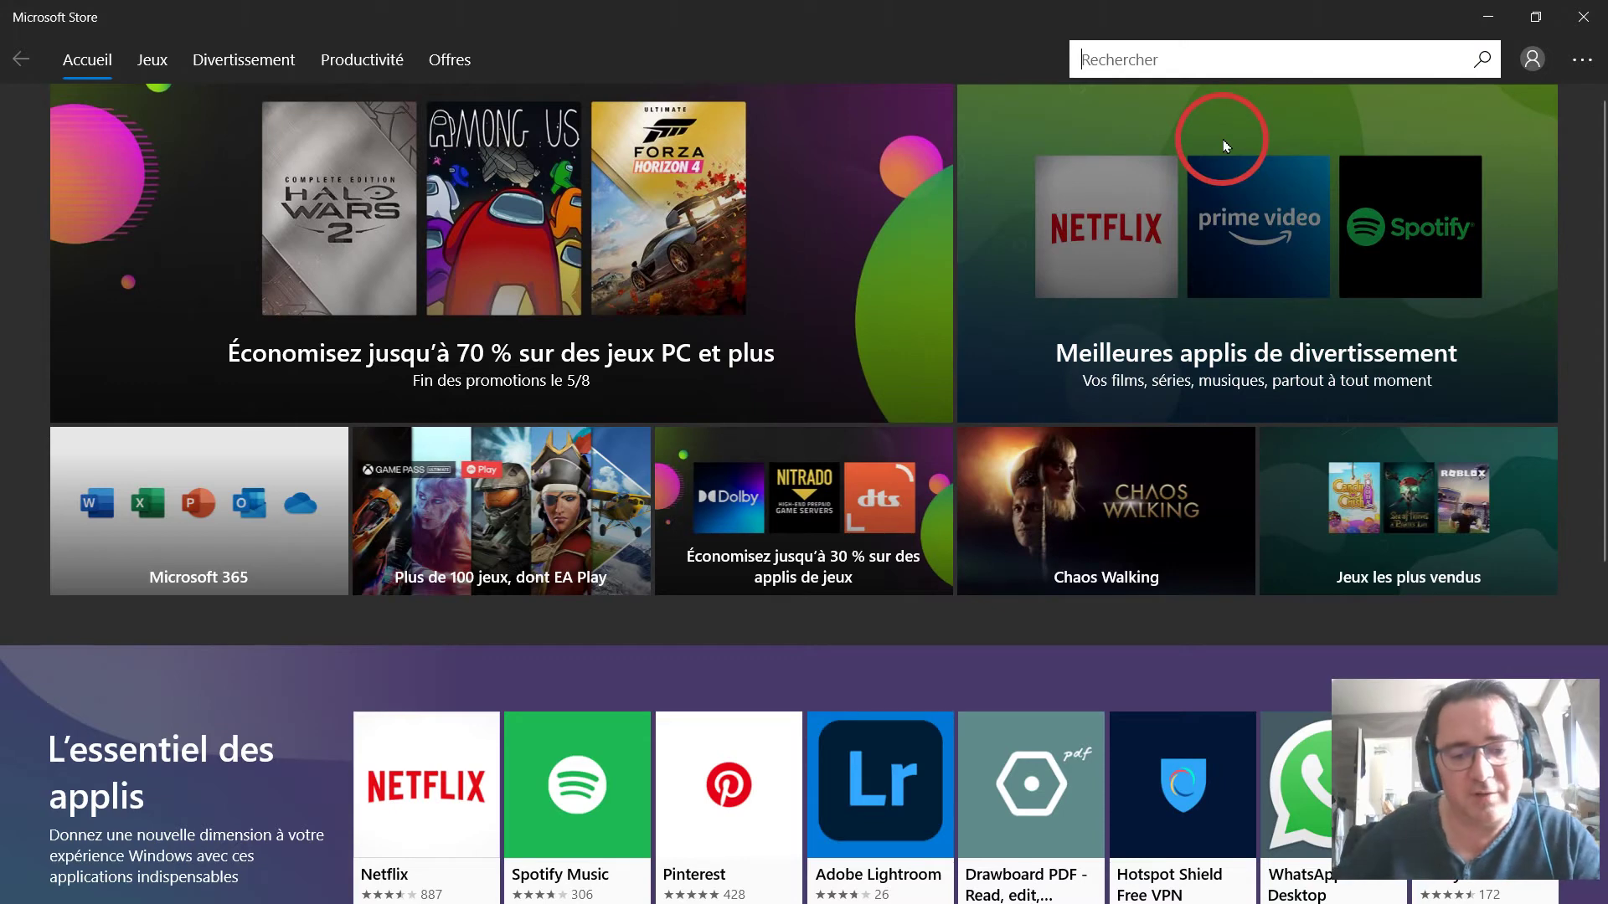
type("p s")
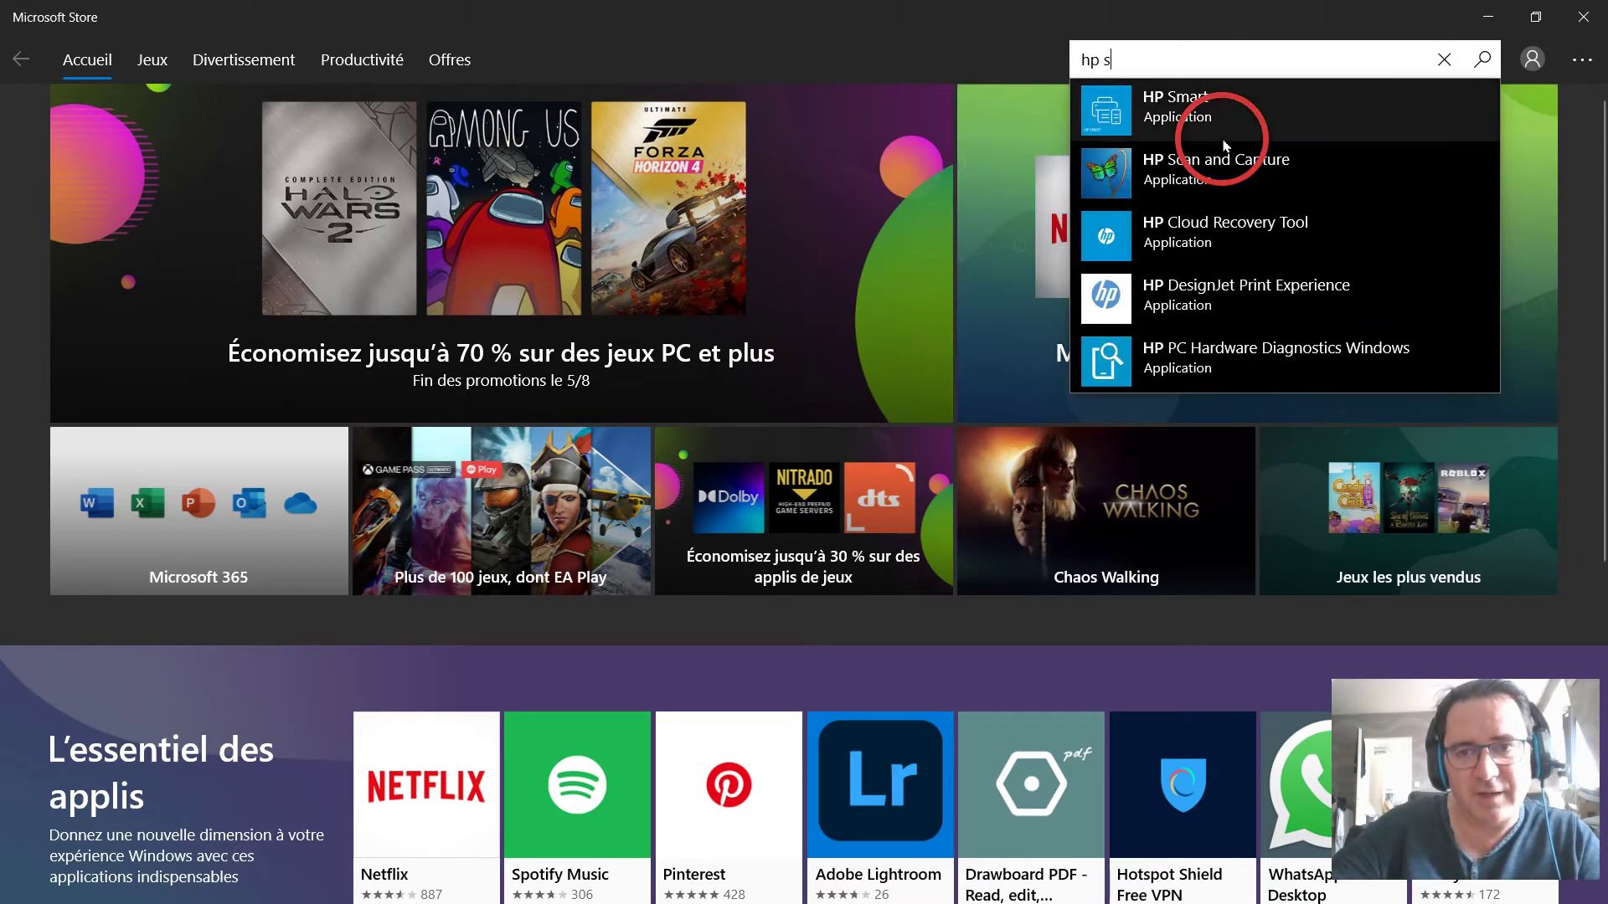
type("aan")
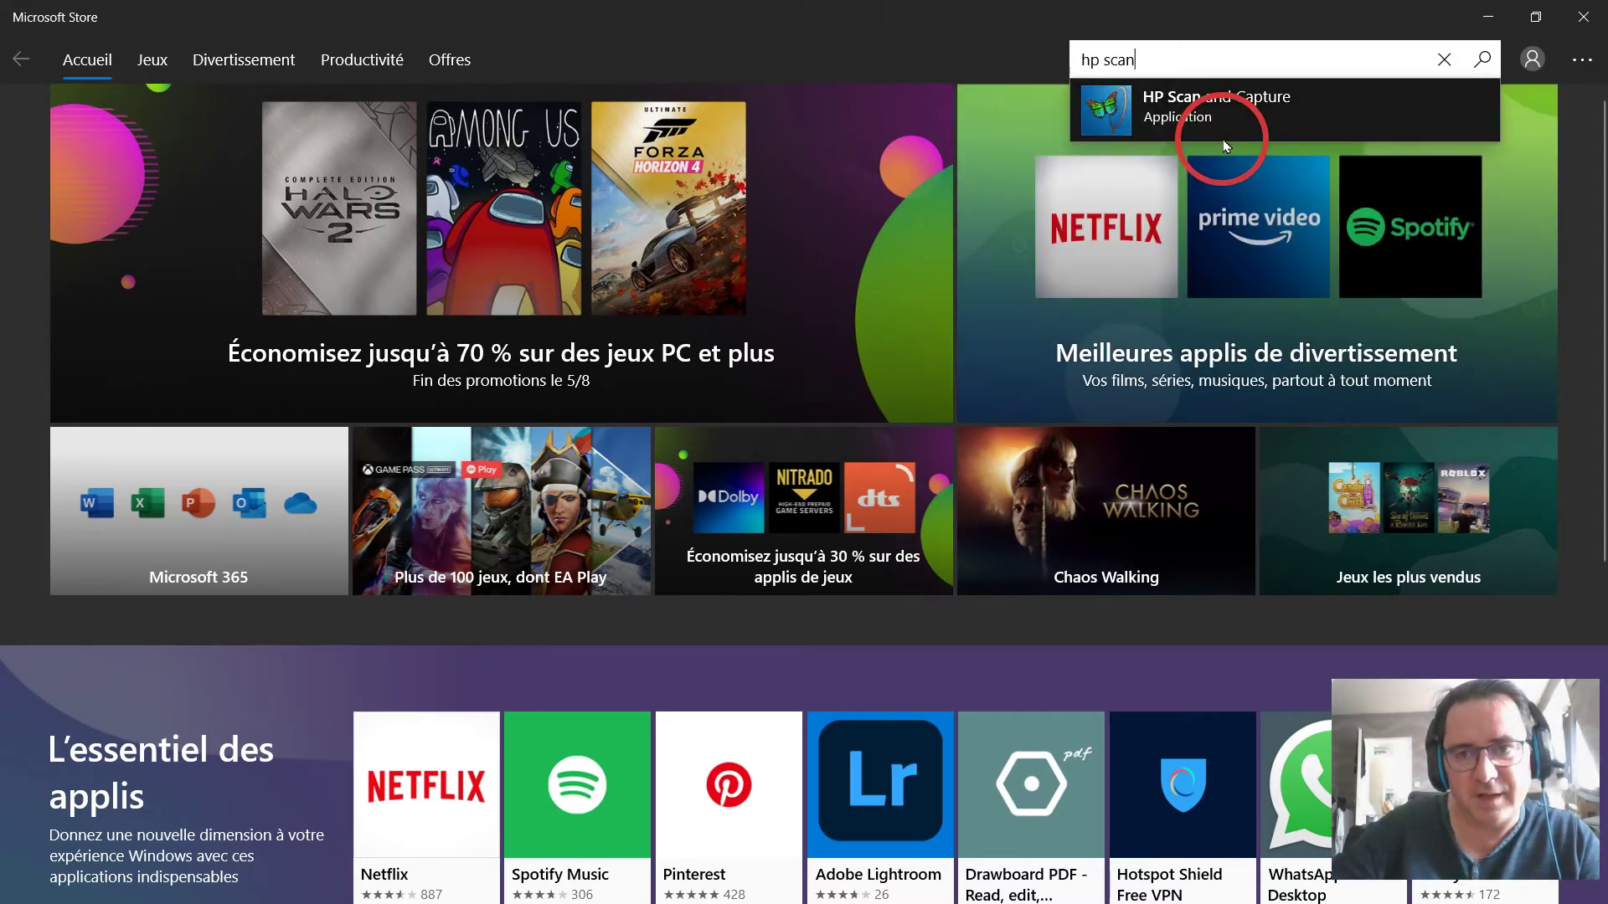
left_click(1223, 109)
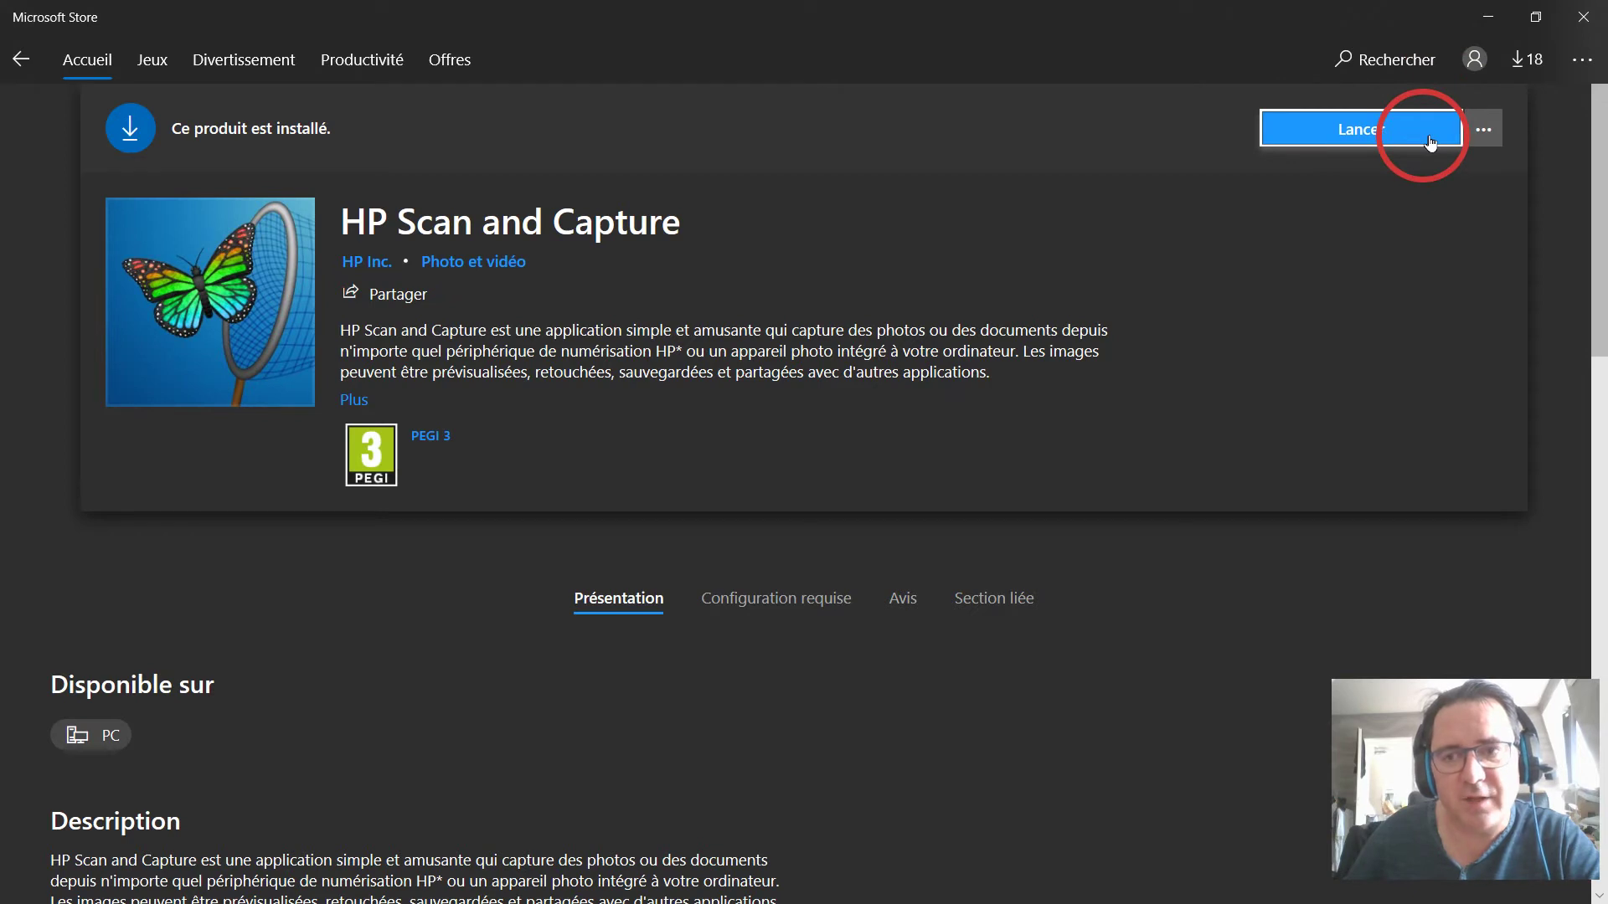
left_click(1485, 21)
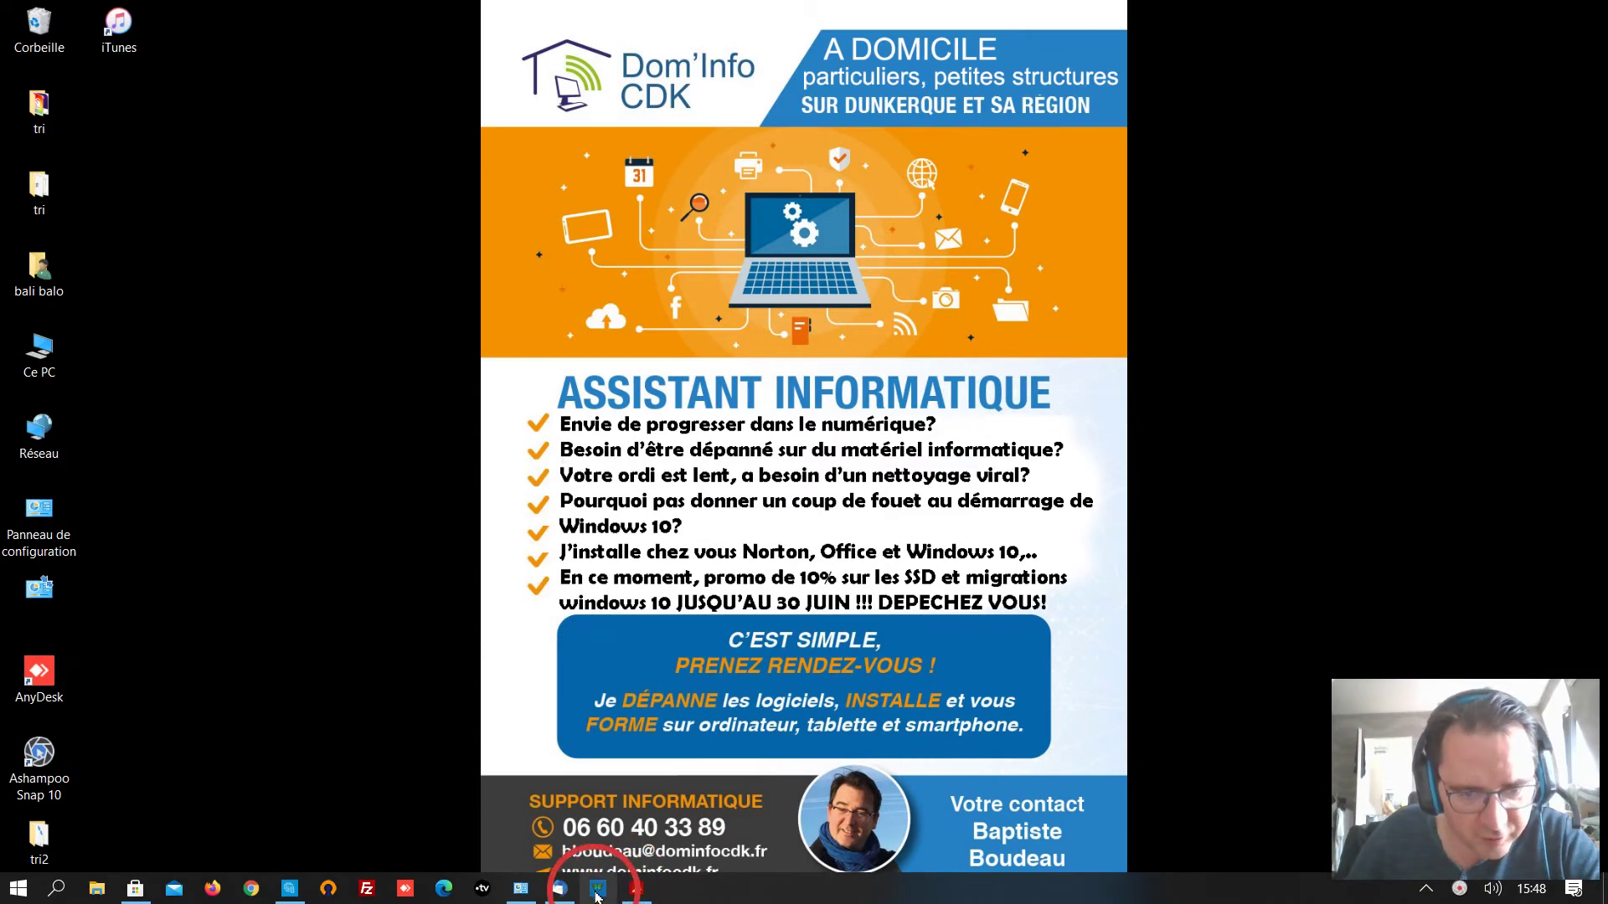
Open HP Scan and Capture maximised and confirm HP DeskJet 3630 series (réseau) is the selected device.
left_click(597, 890)
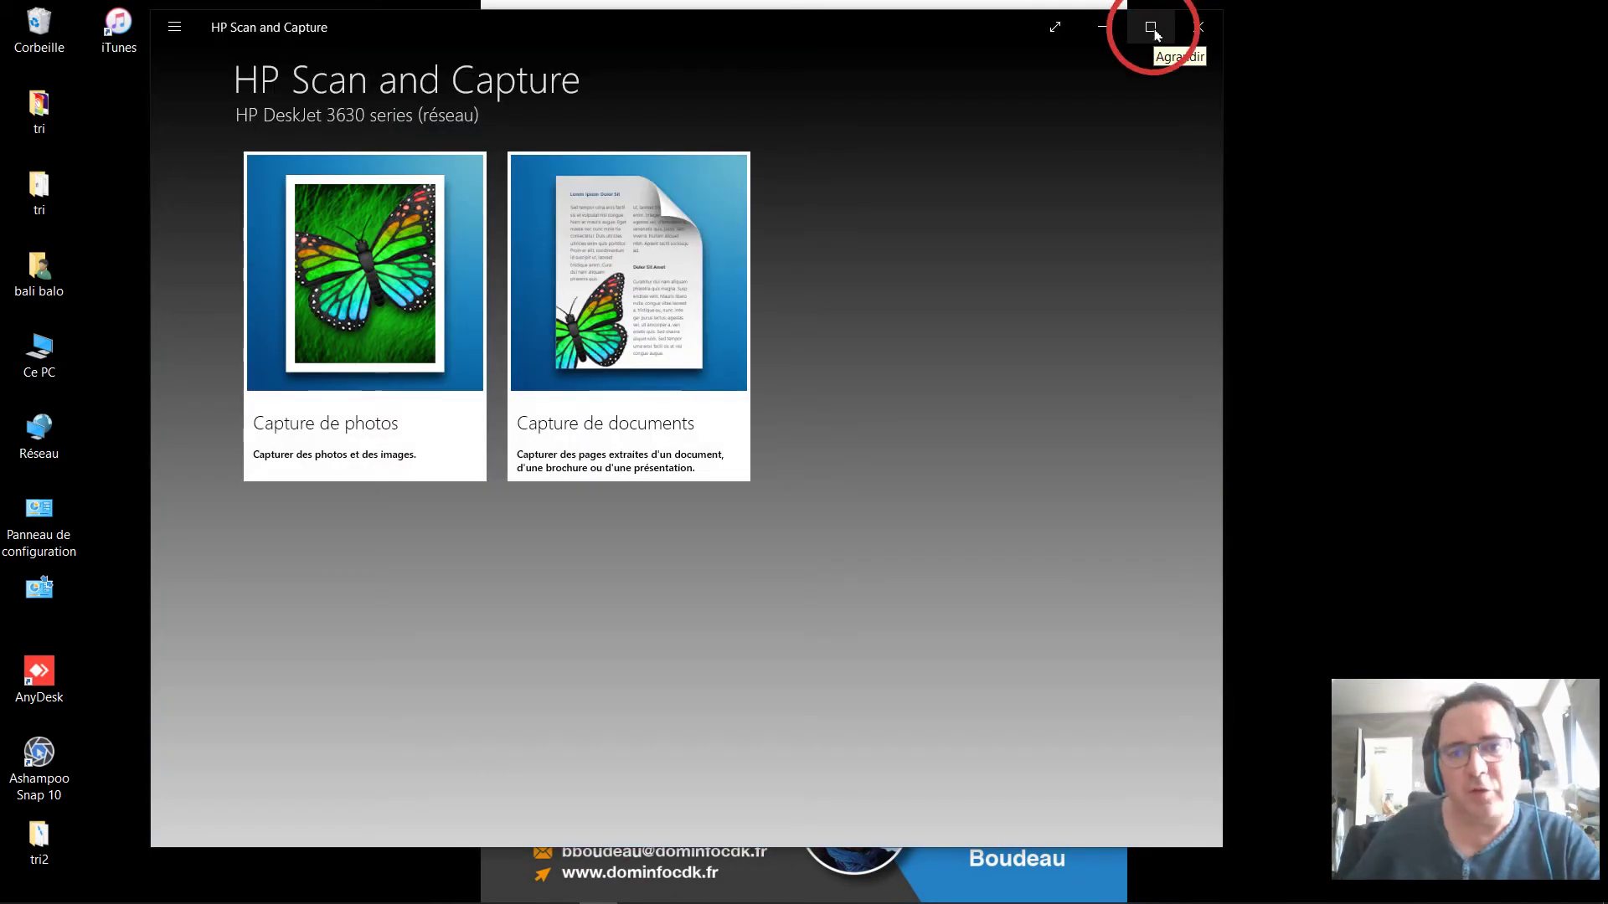
left_click(1153, 28)
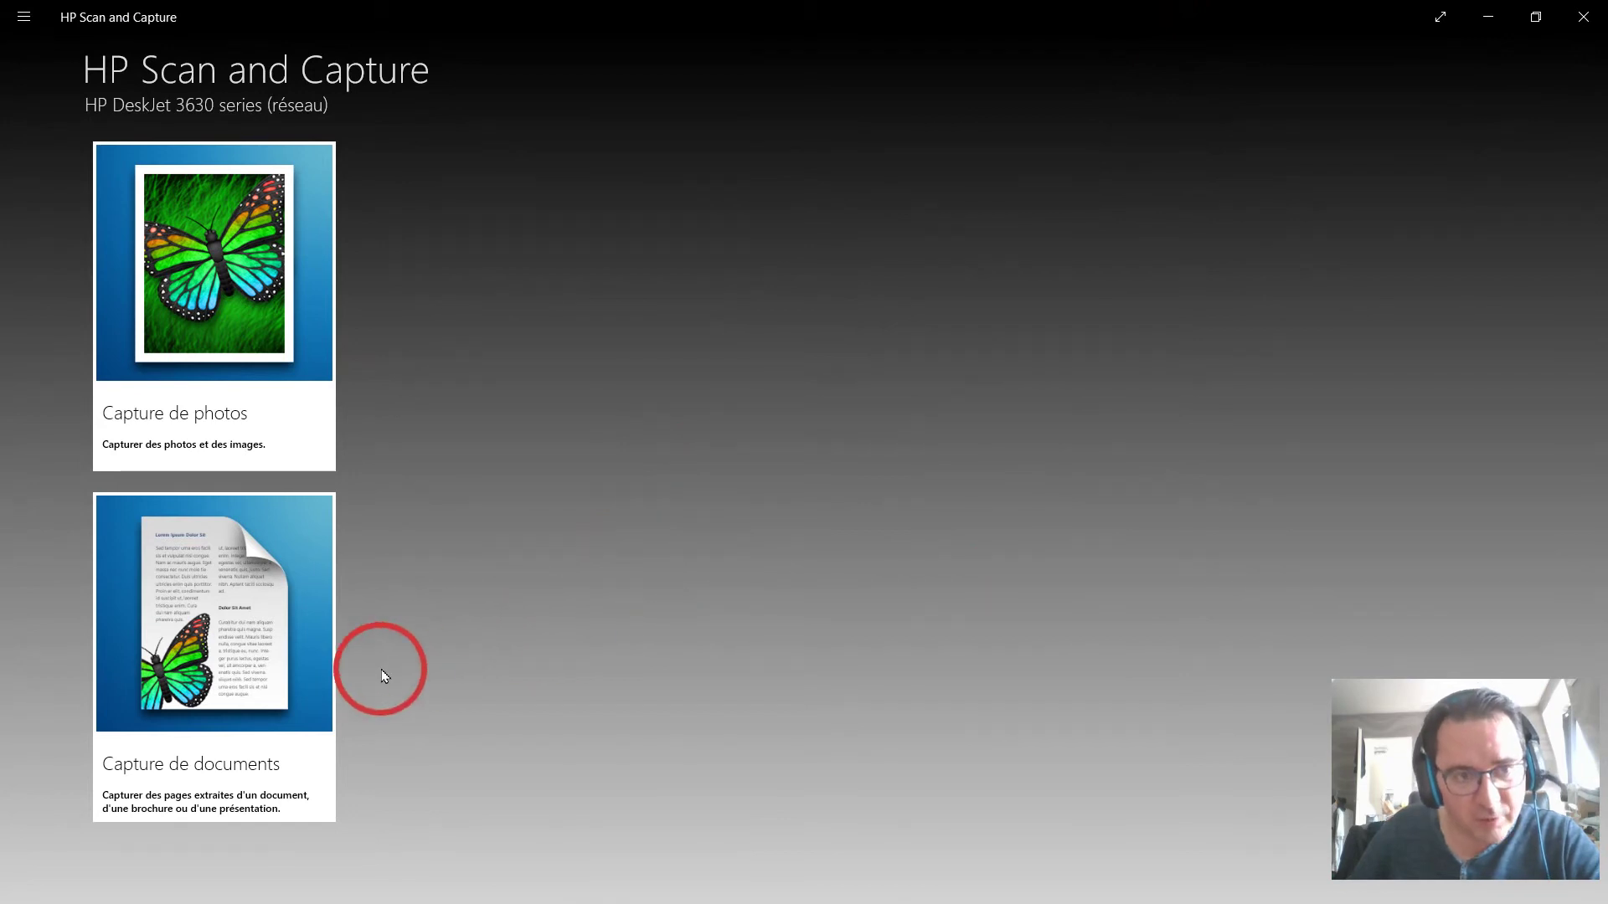
left_click(24, 17)
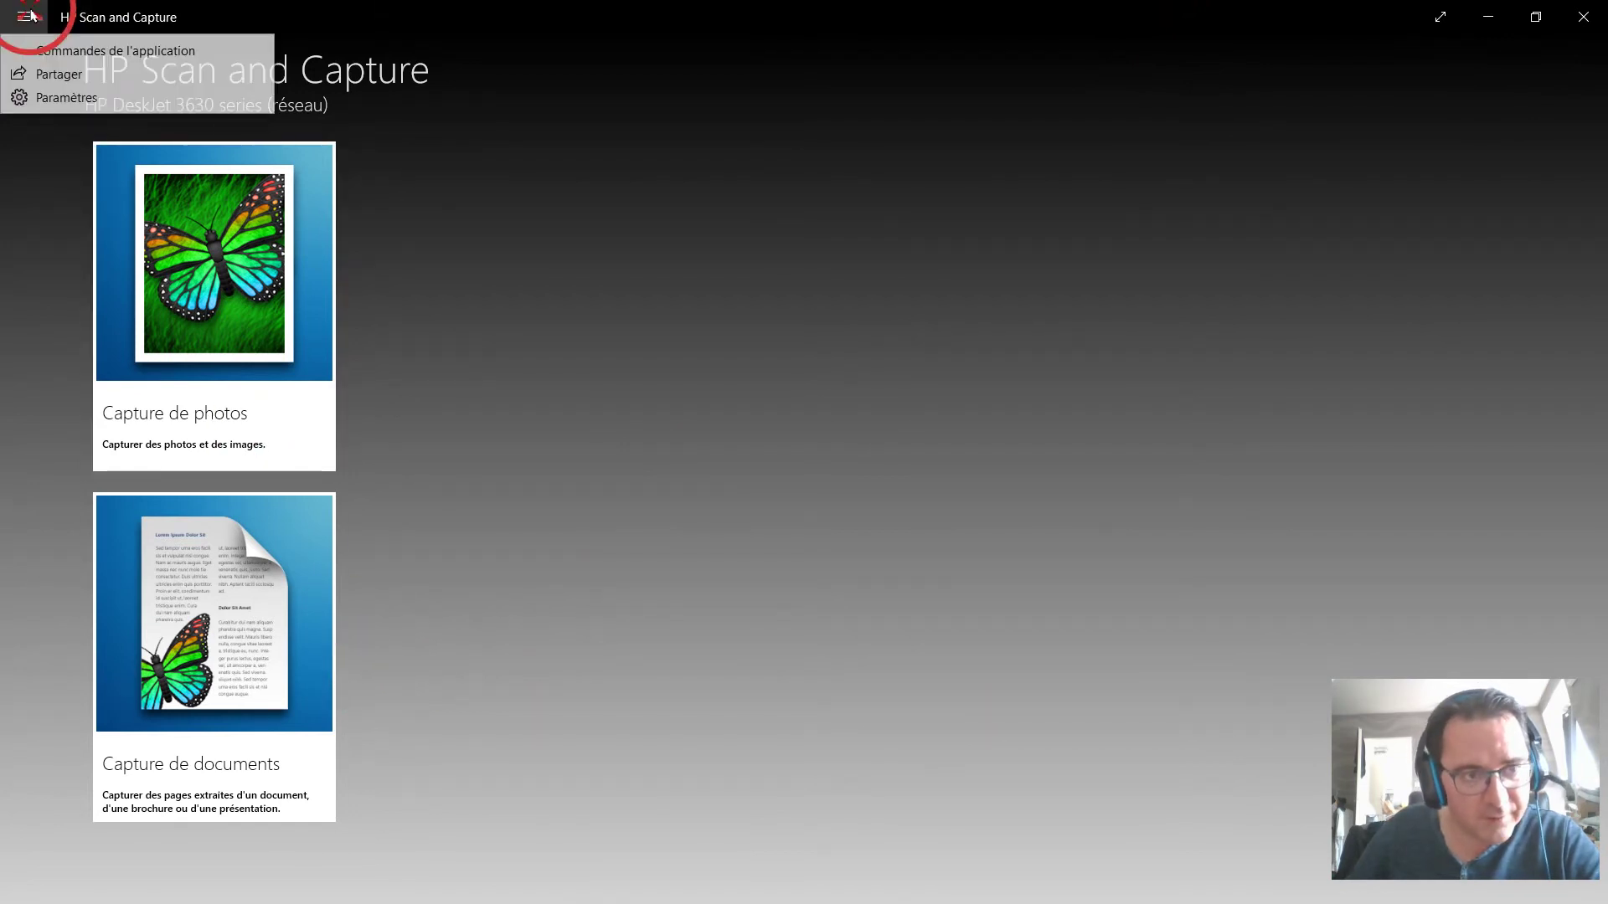
left_click(61, 98)
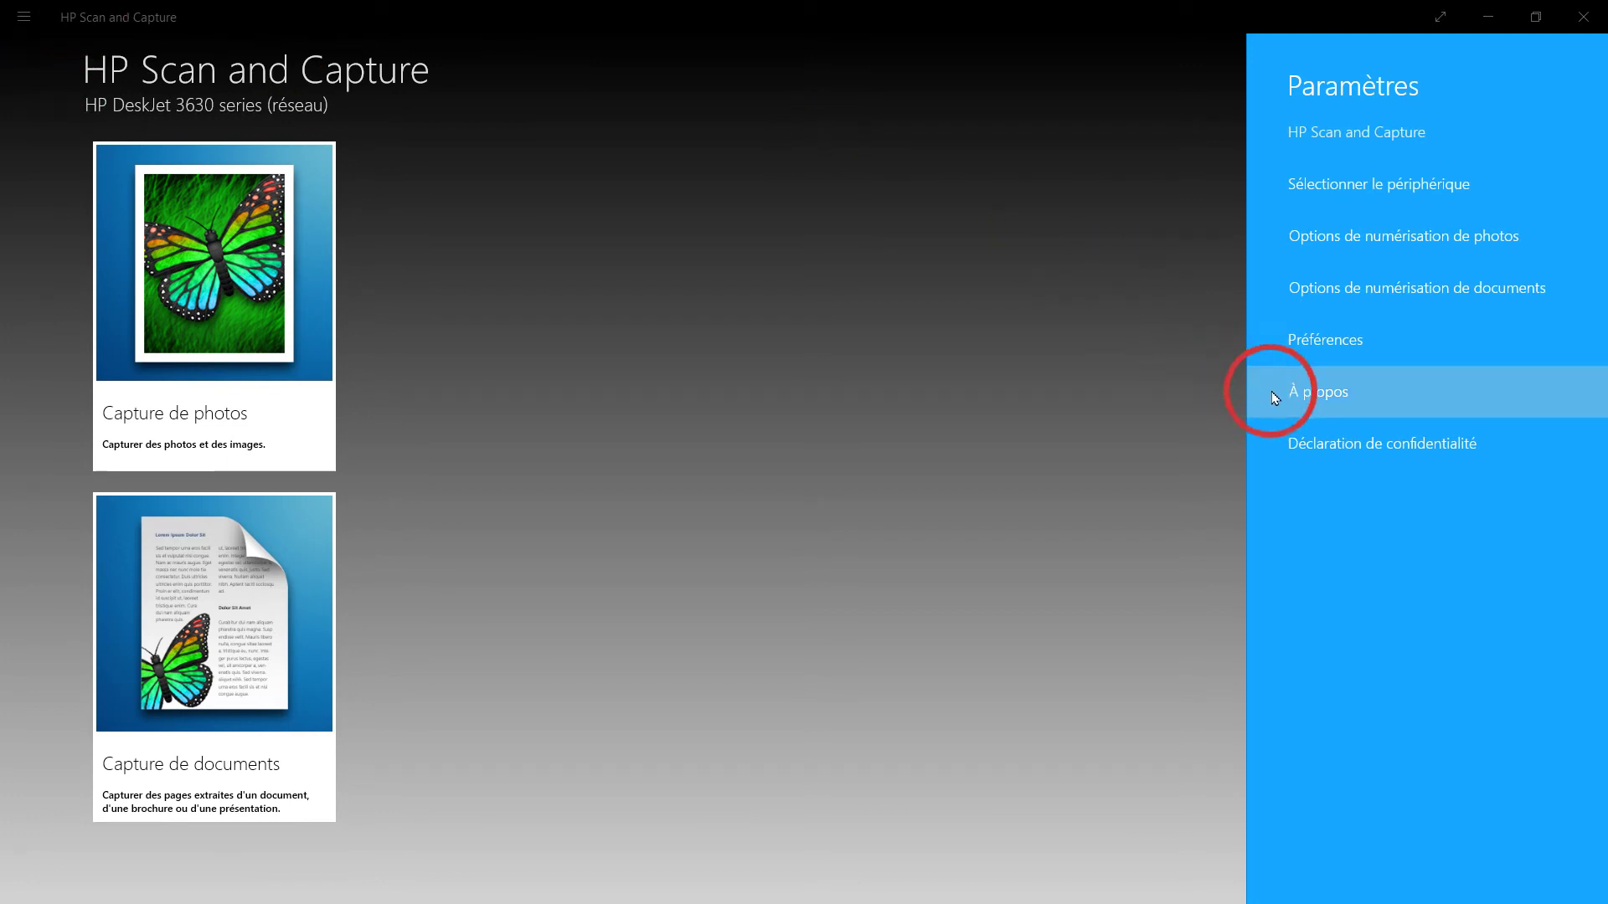
left_click(1353, 189)
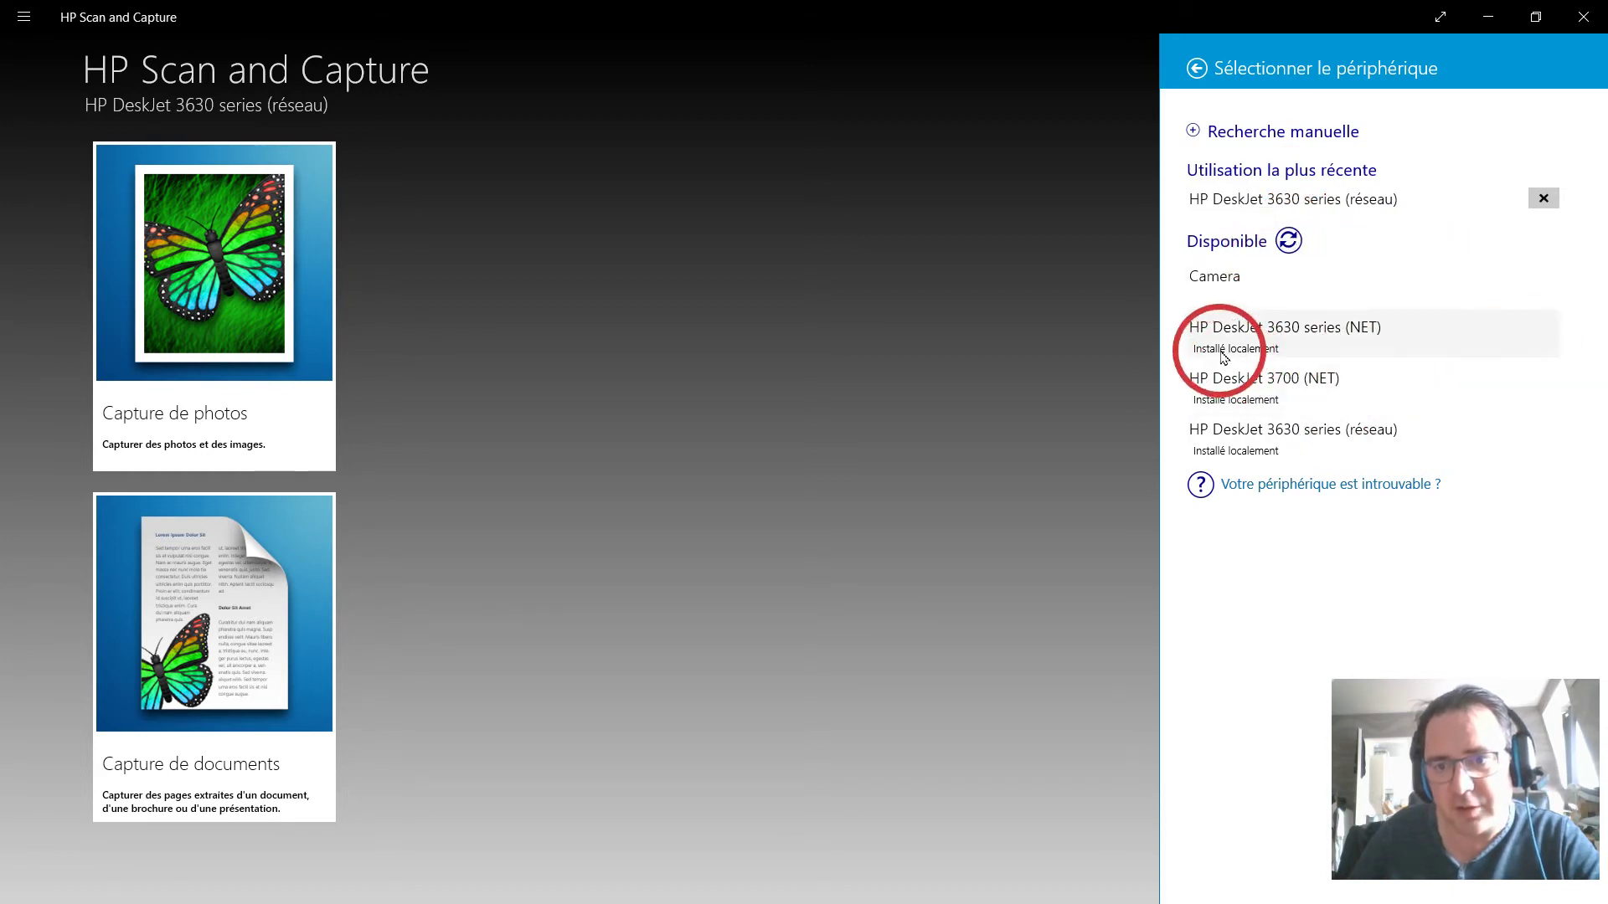
left_click(1203, 71)
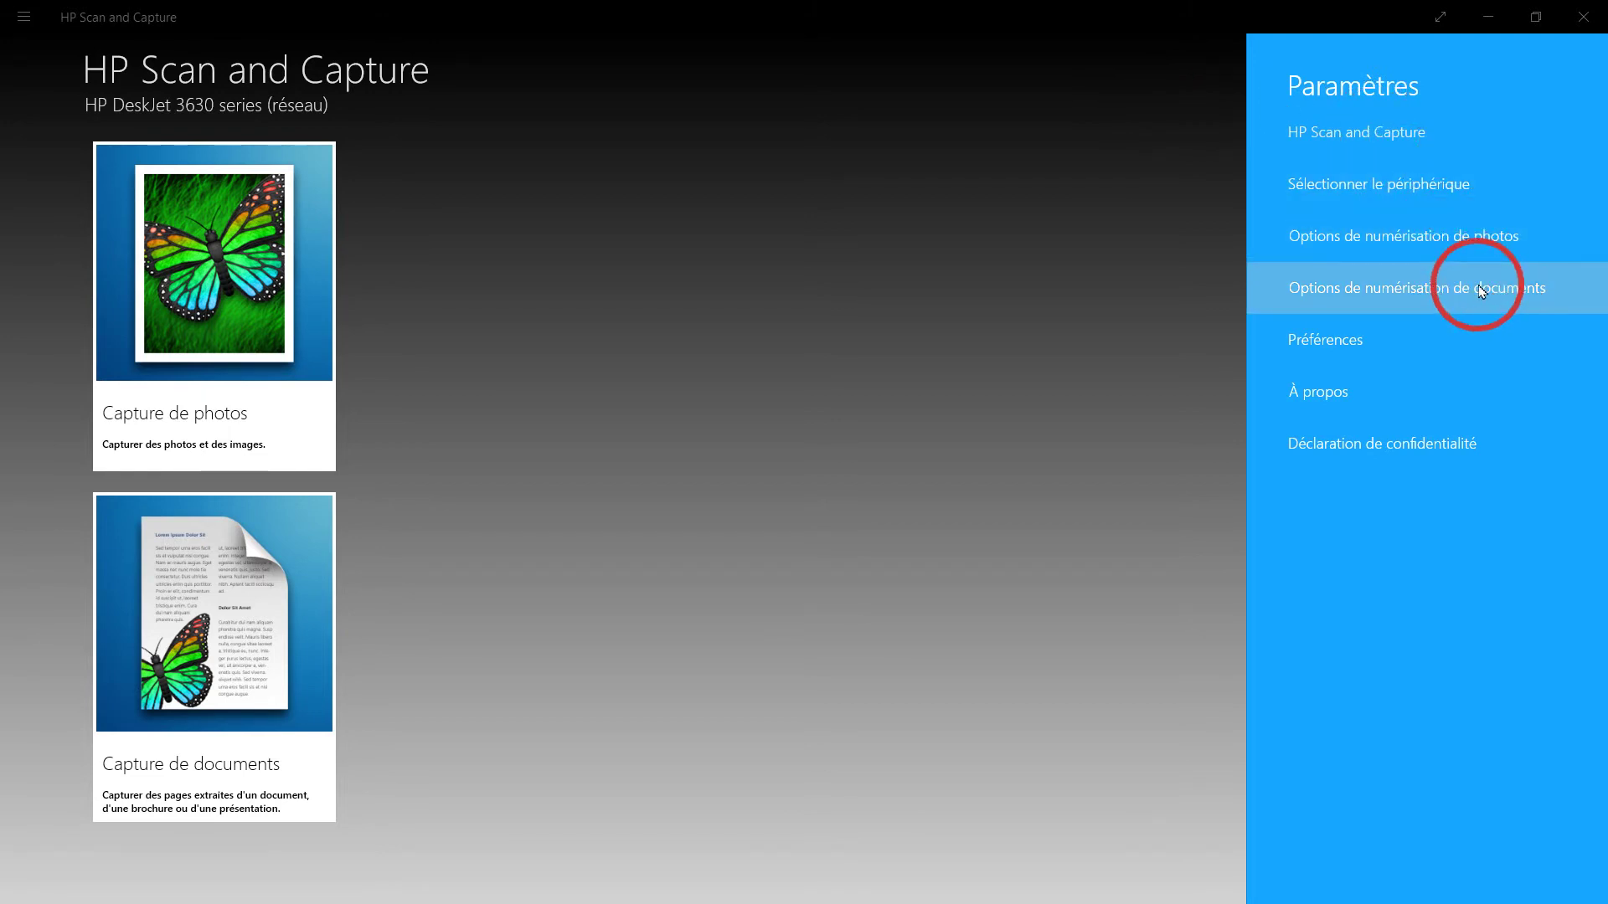
In the Photo options, keep Couleur output, the entire scan area and the glass as source.
left_click(1477, 249)
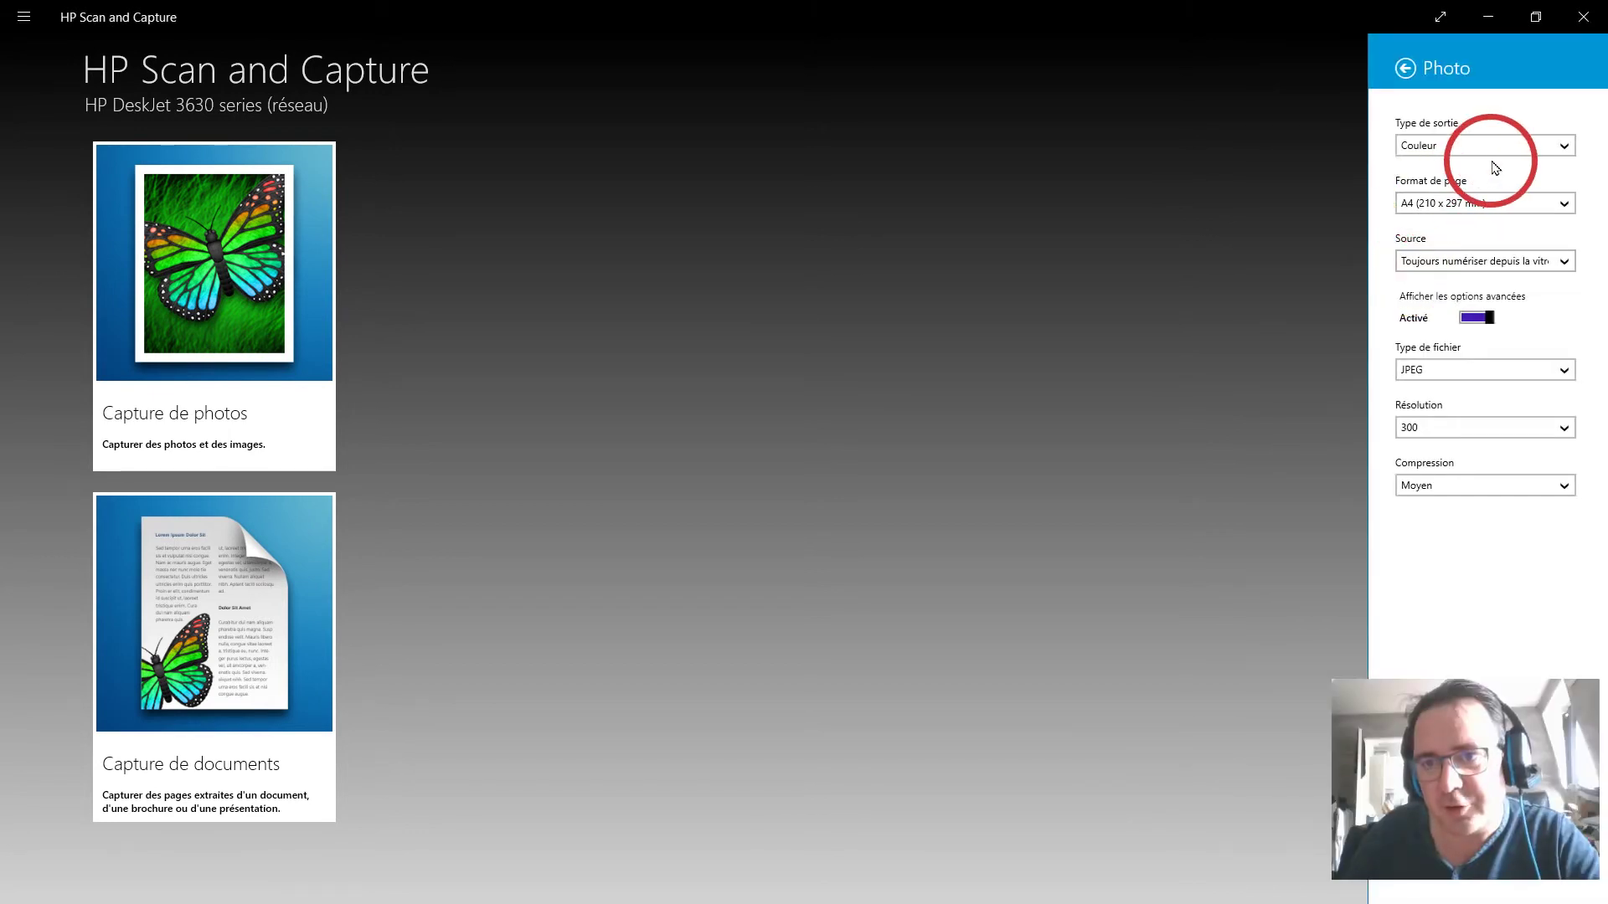
left_click(1554, 146)
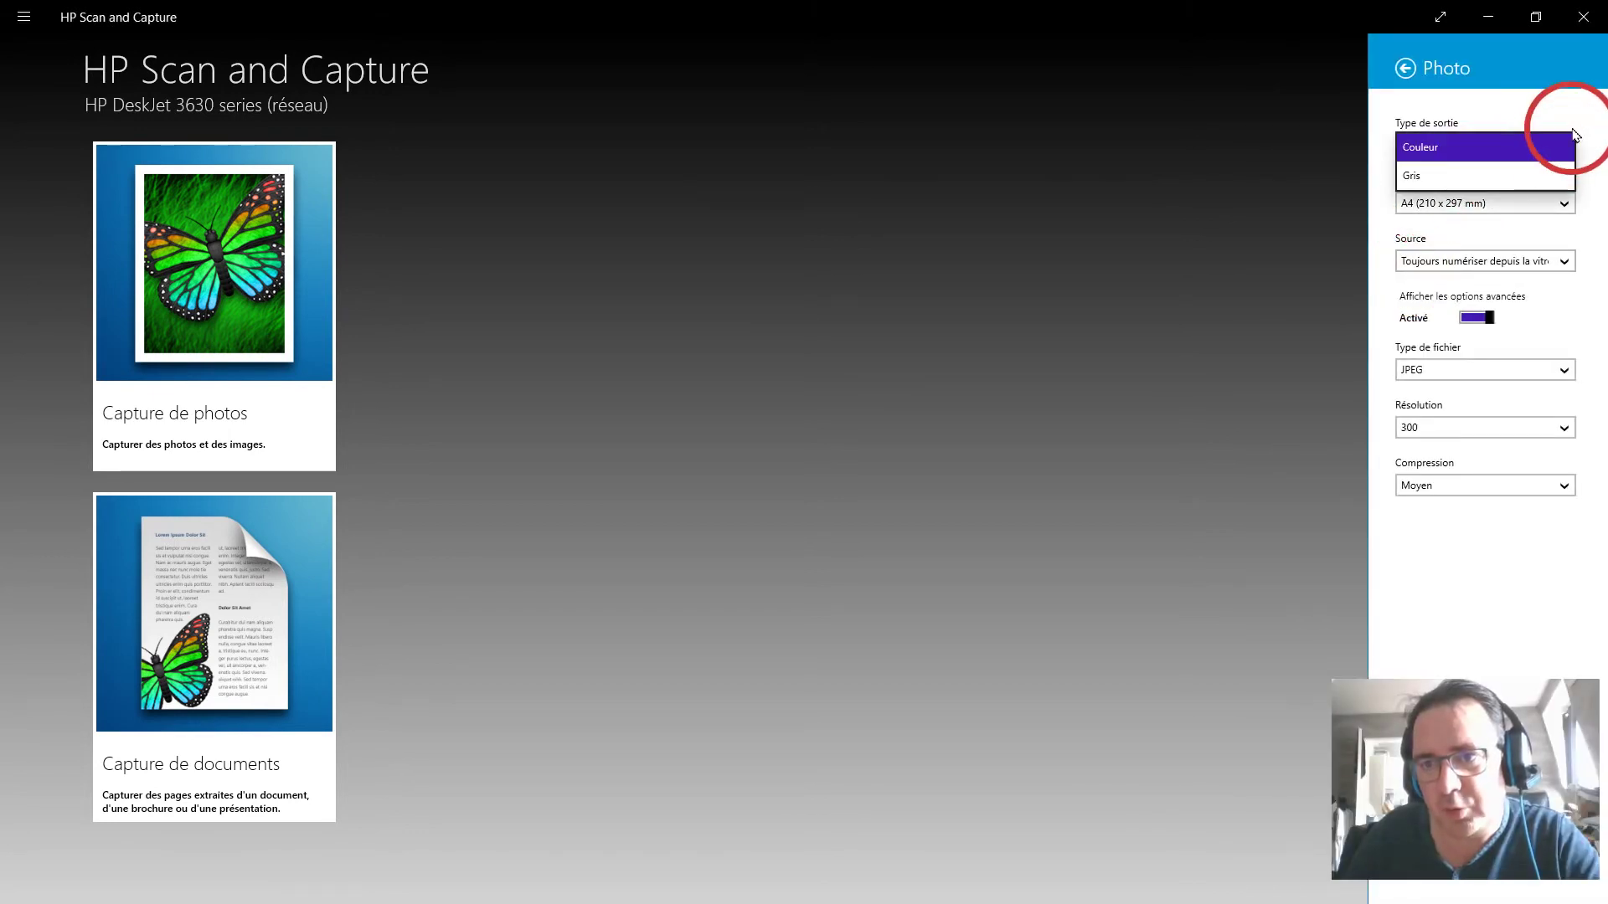
left_click(1576, 132)
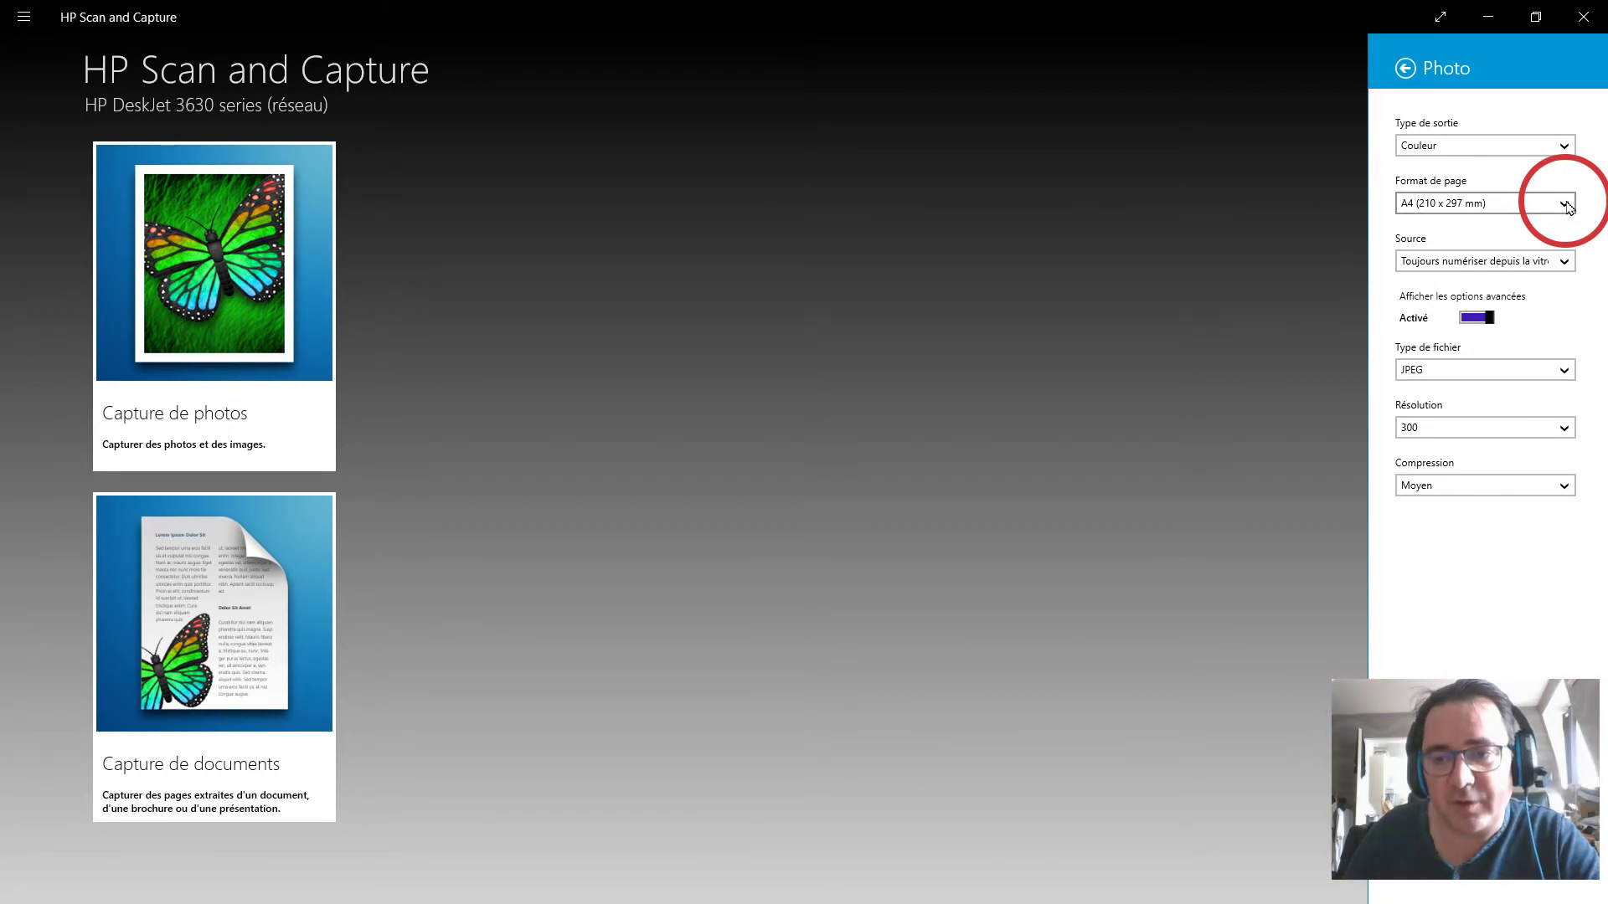
left_click(1564, 206)
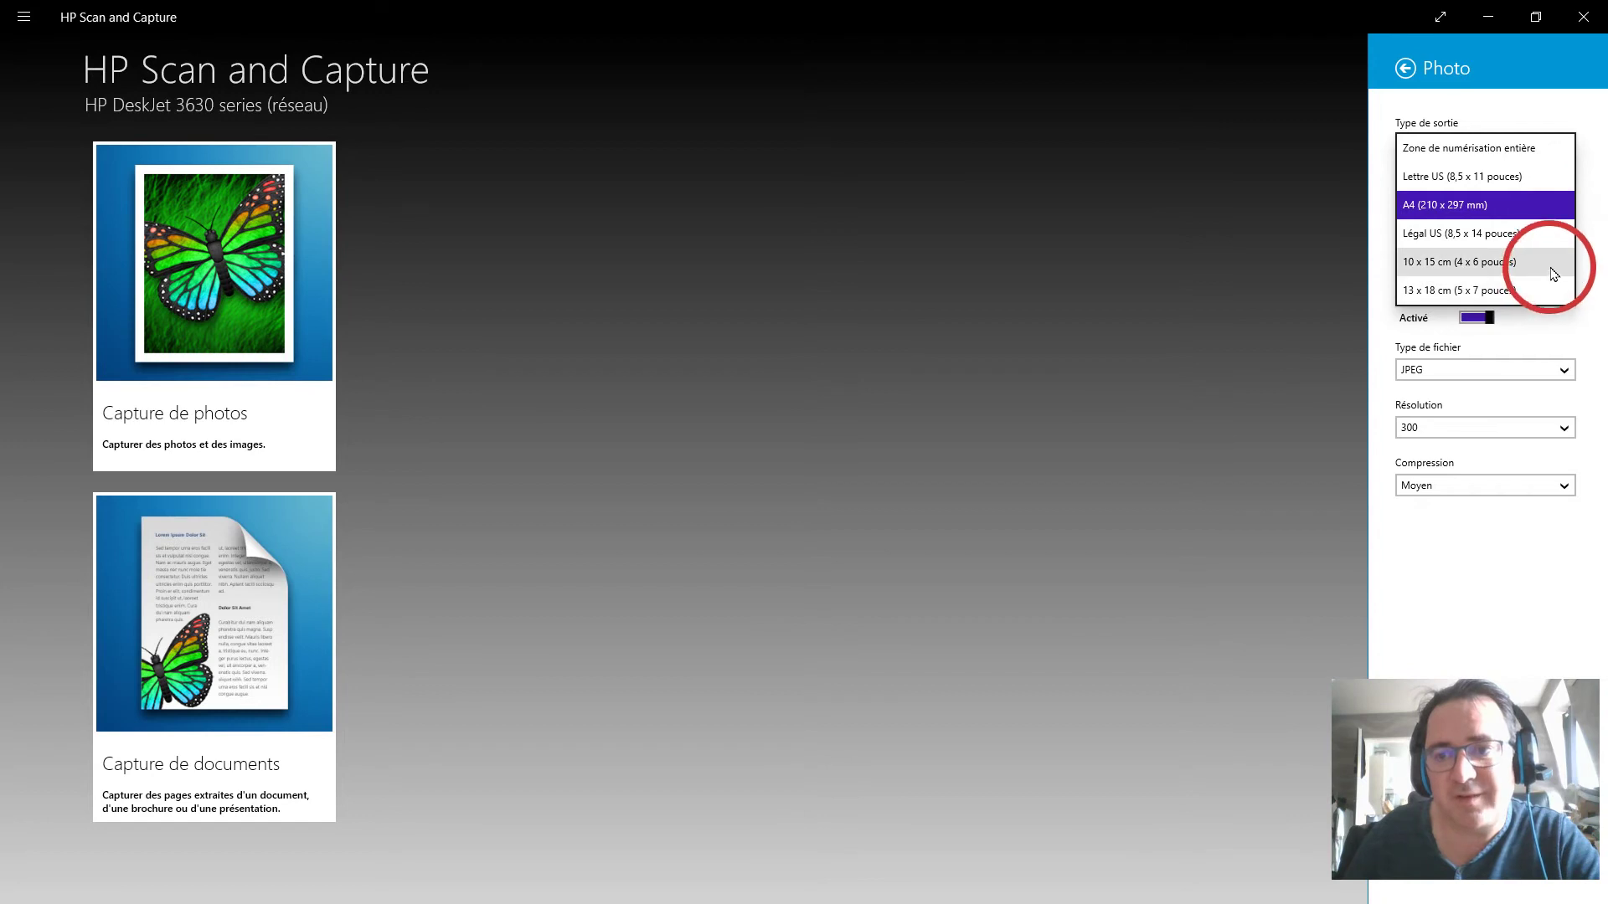
left_click(1514, 150)
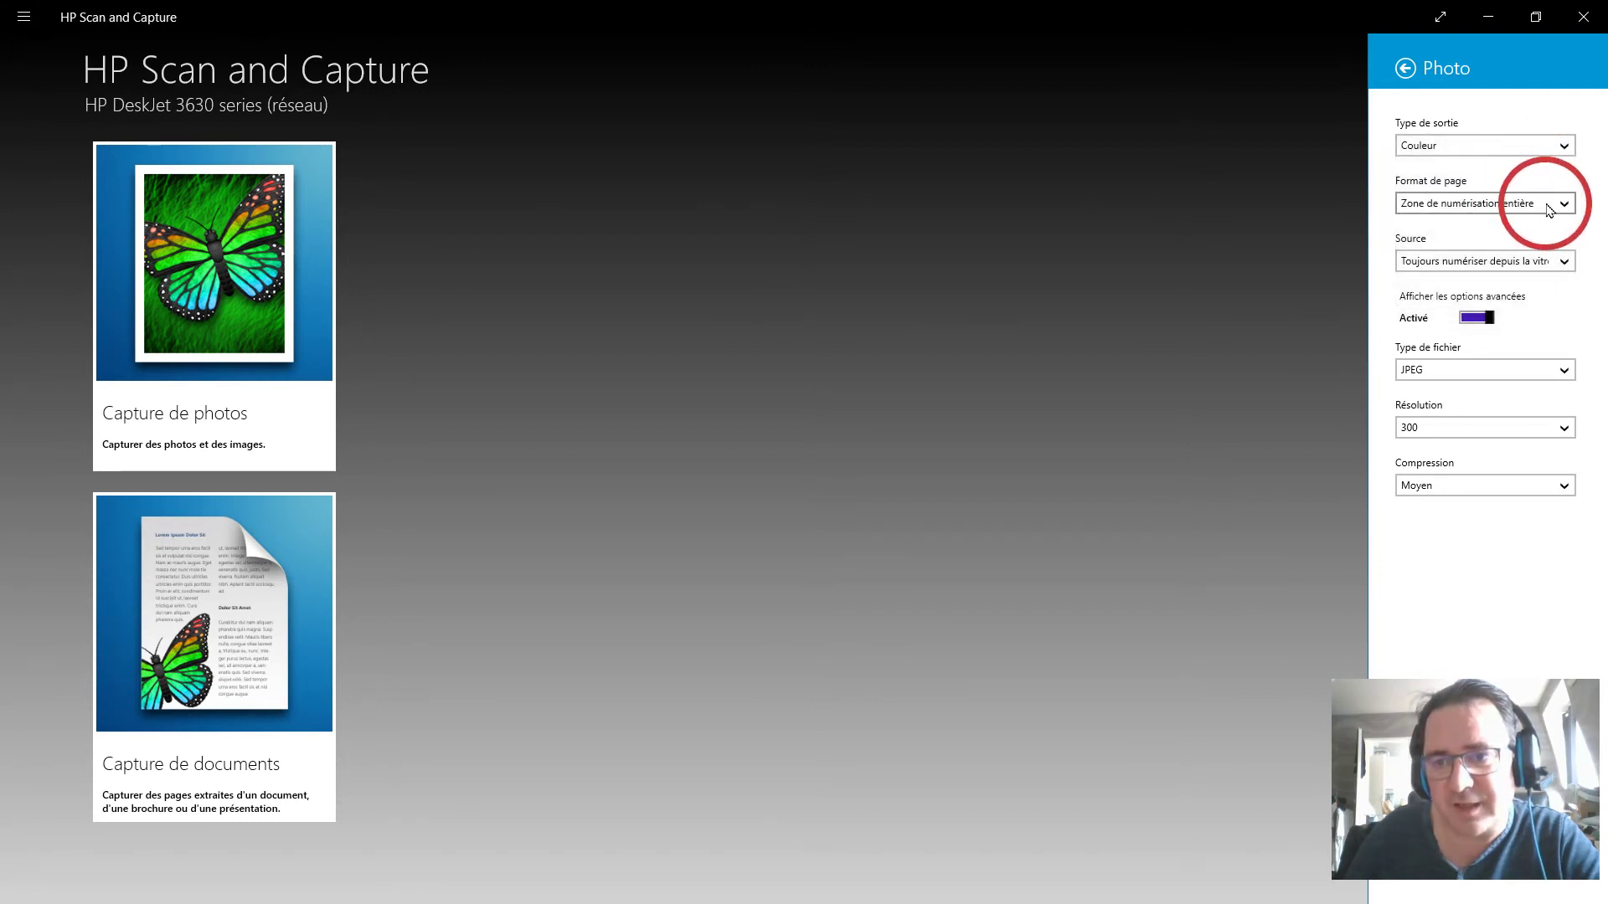
left_click(1549, 207)
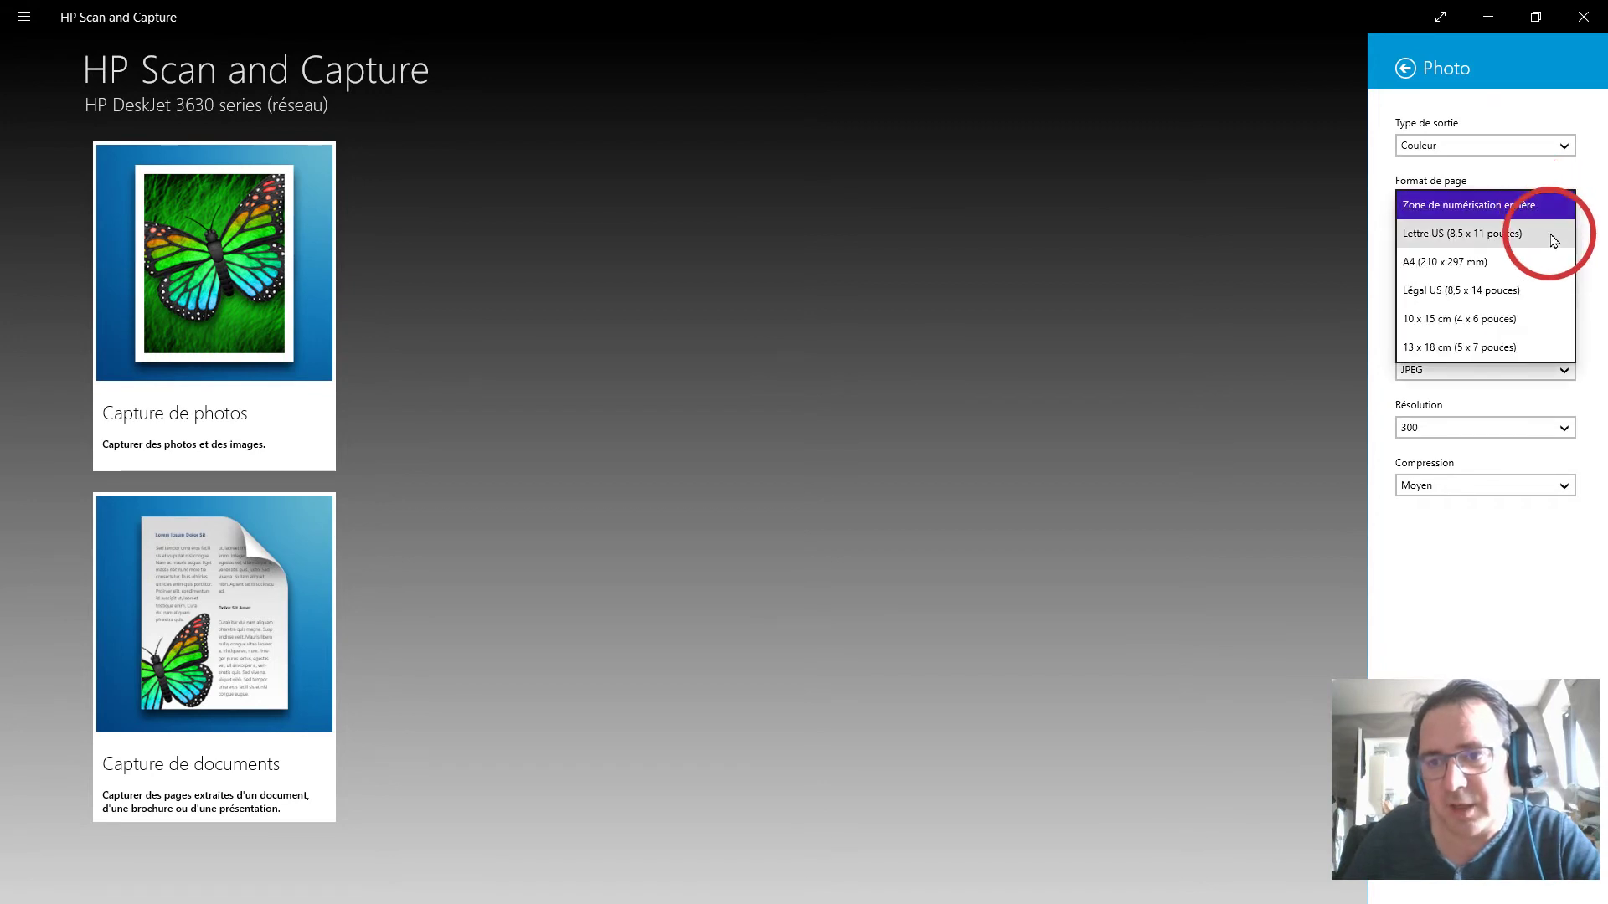
left_click(1581, 242)
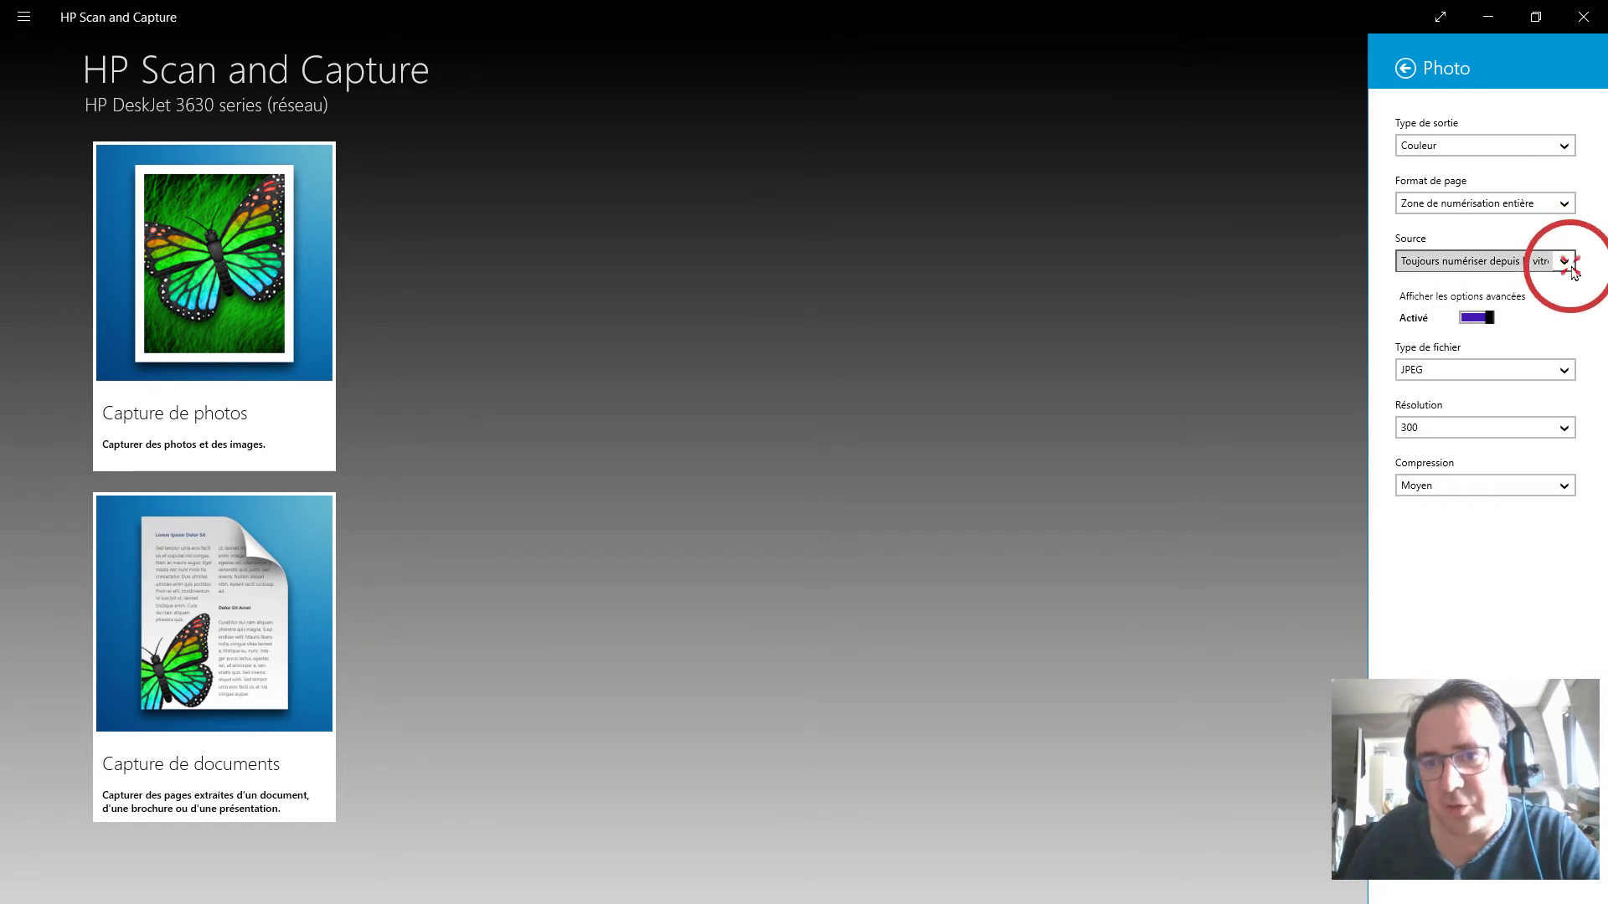
left_click(1569, 263)
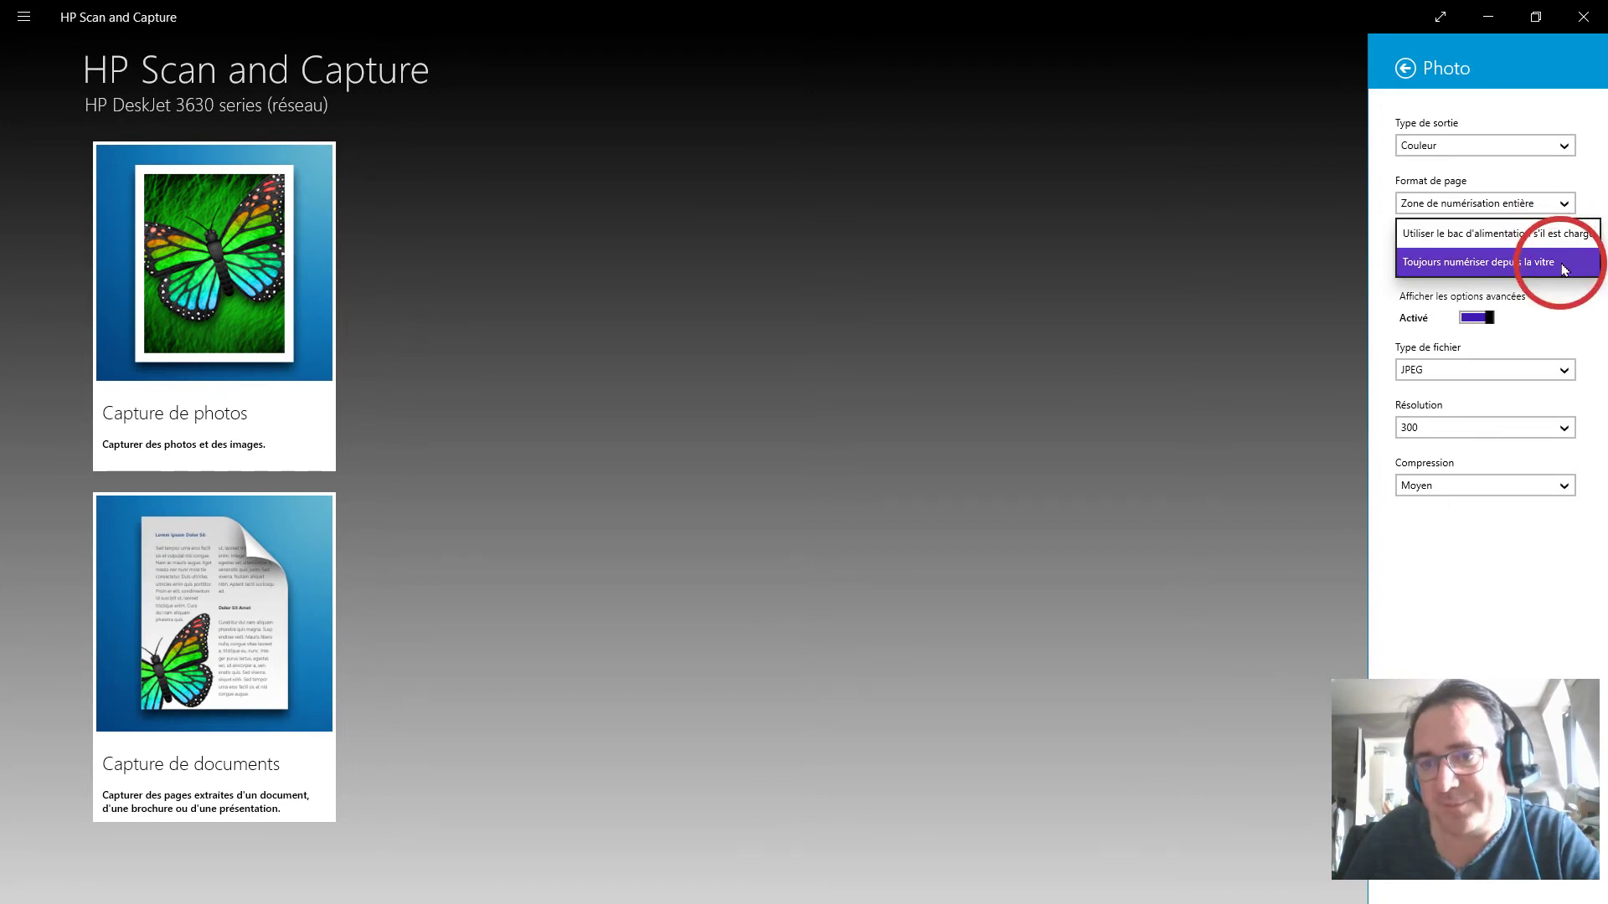
left_click(1562, 265)
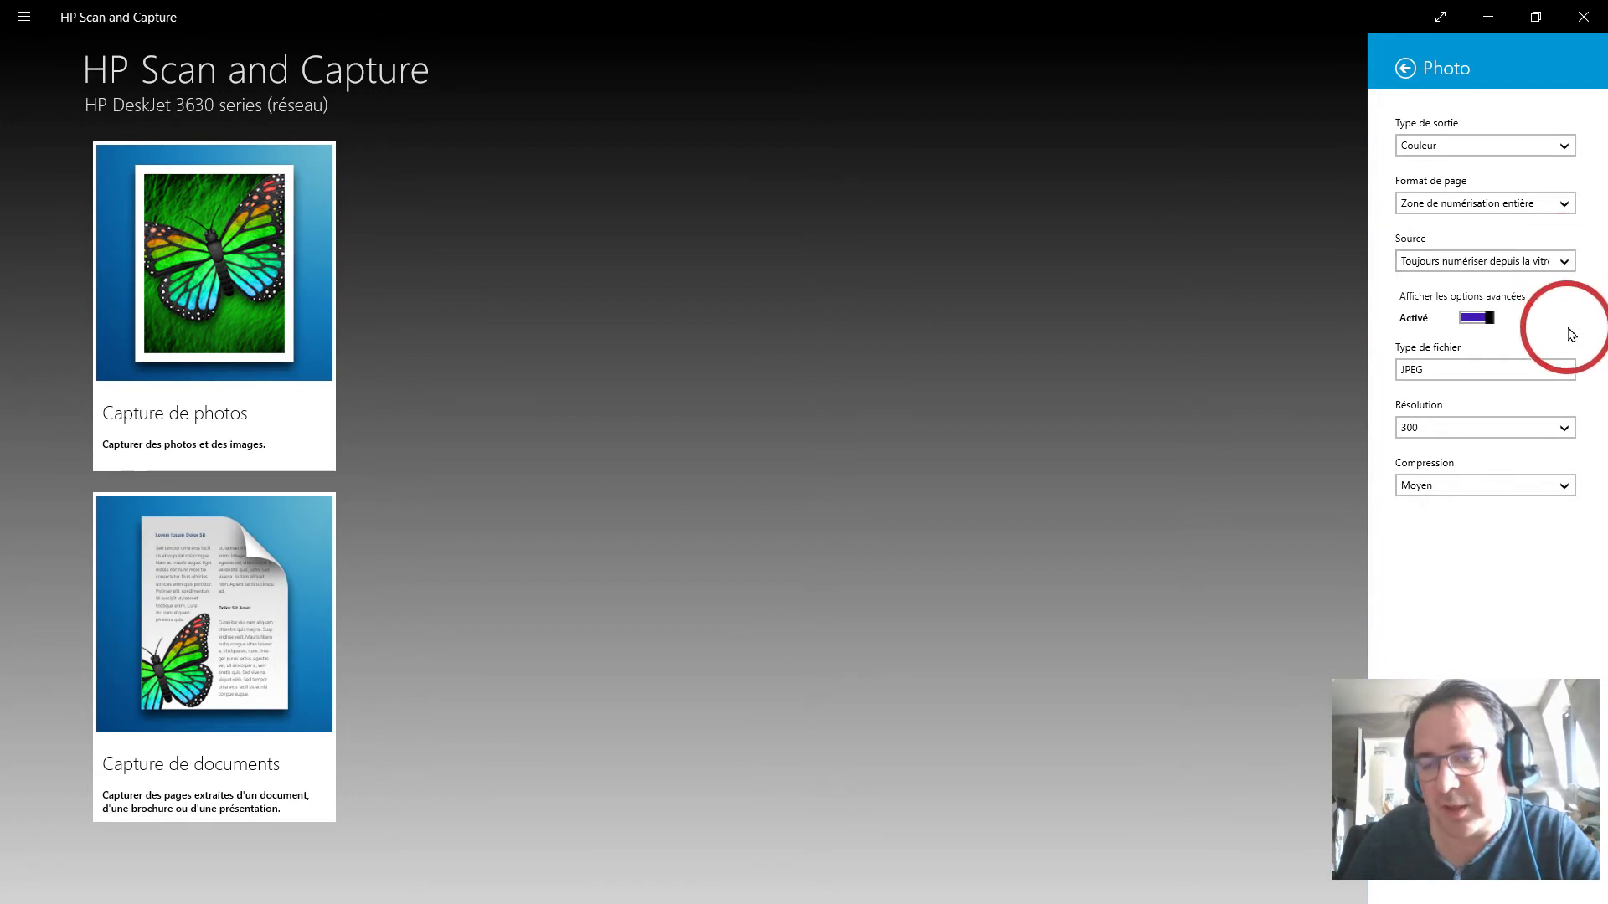
Keep JPEG file type, 300 resolution and Moyen compression for photo scans.
left_click(1566, 373)
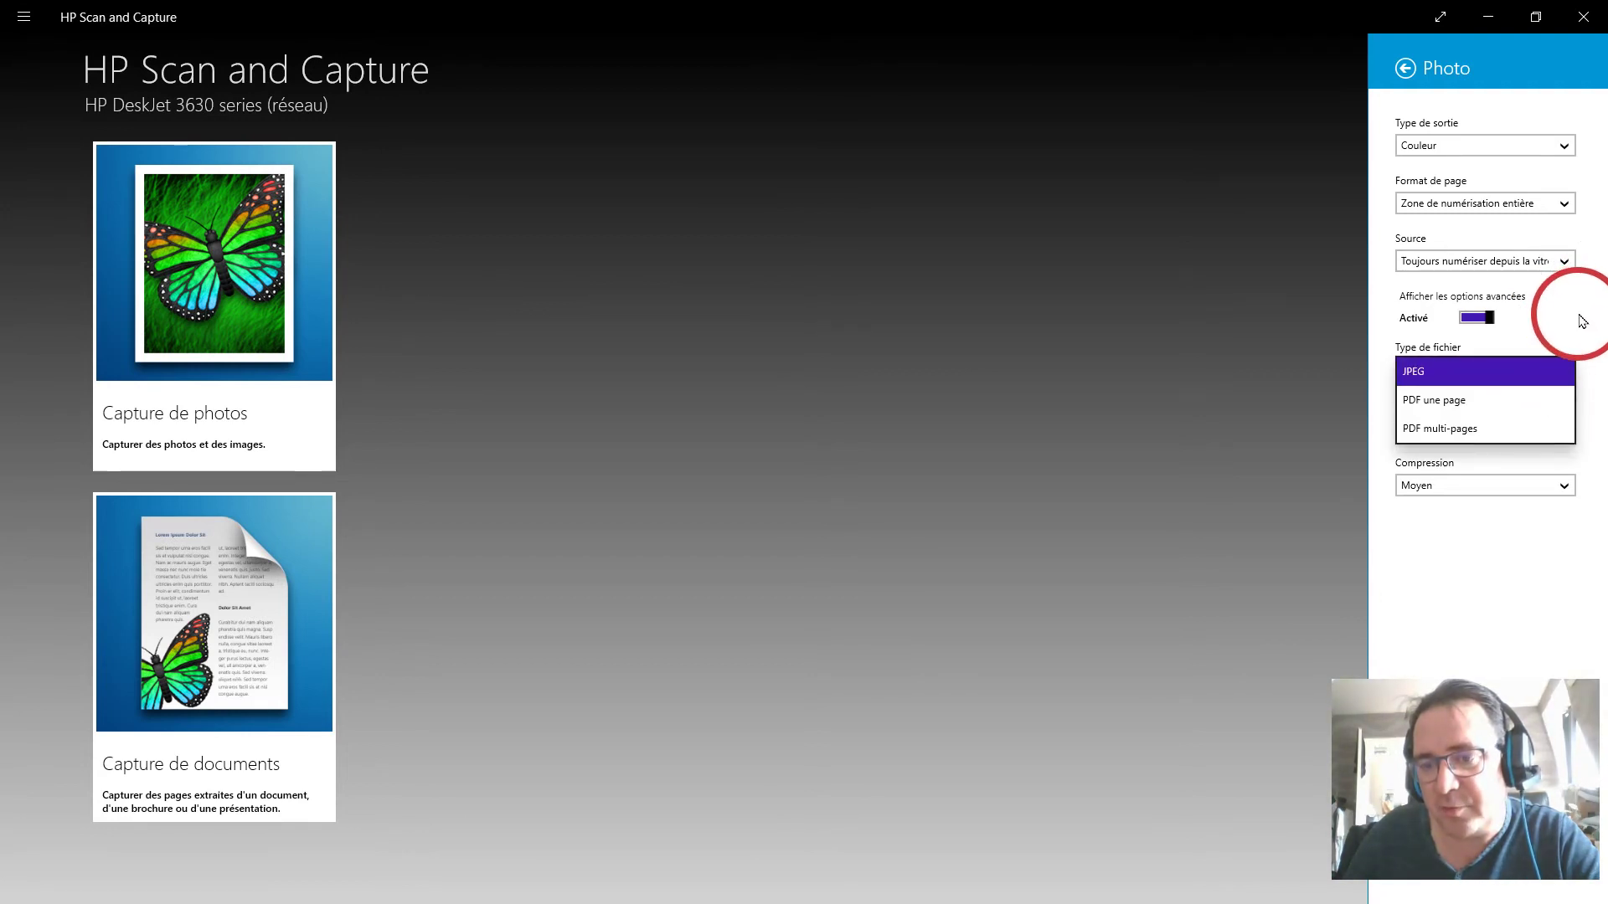
left_click(1550, 370)
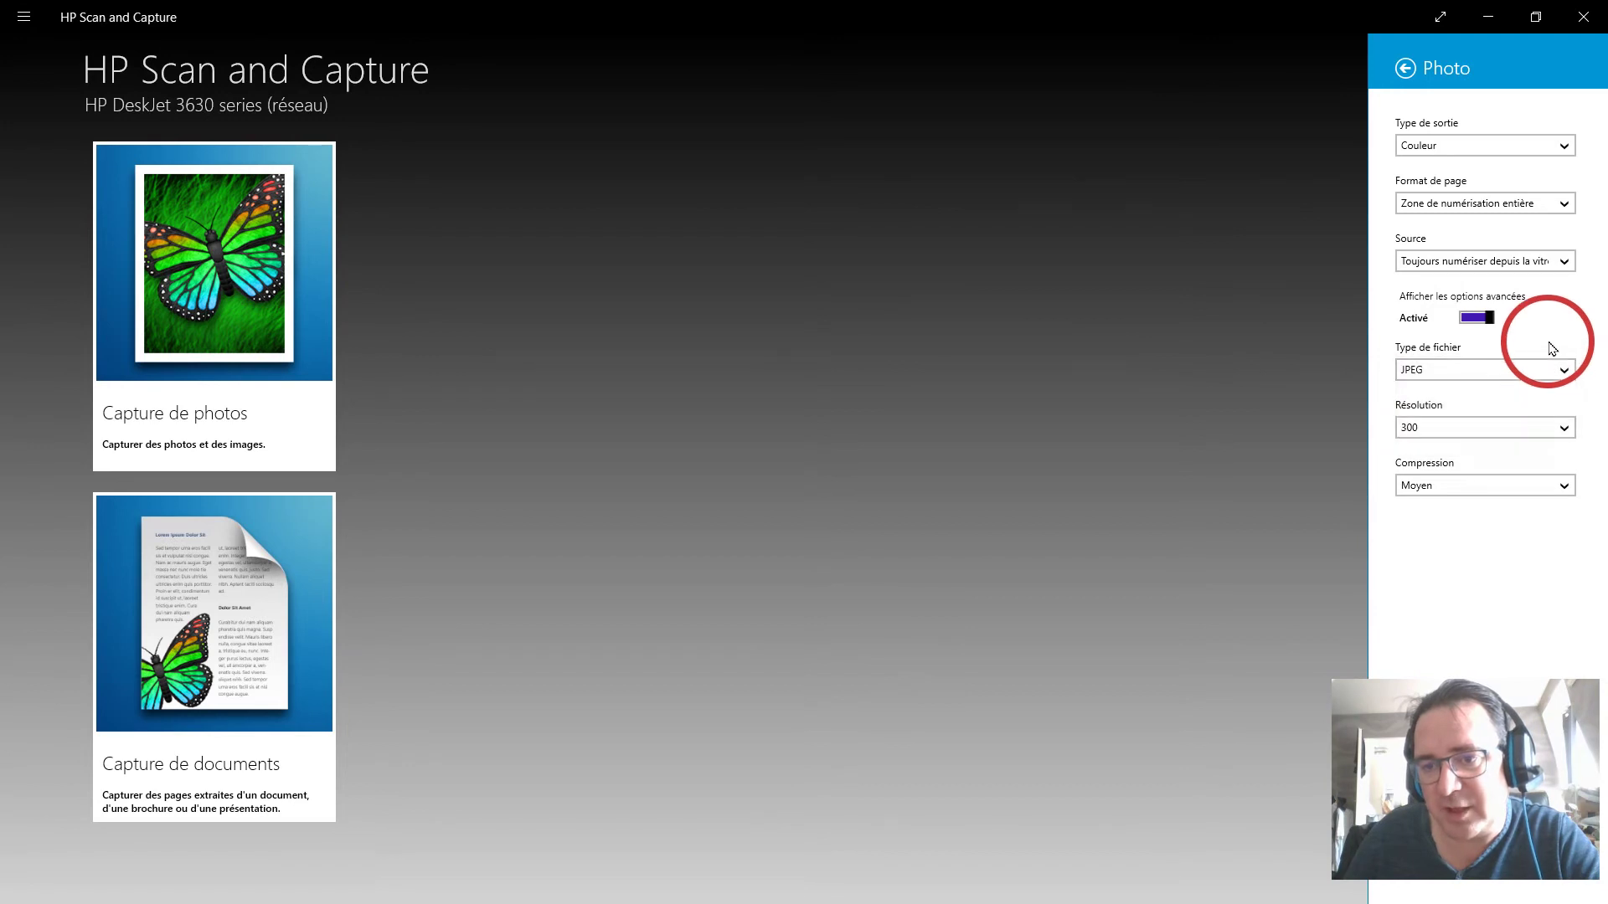
left_click(1566, 429)
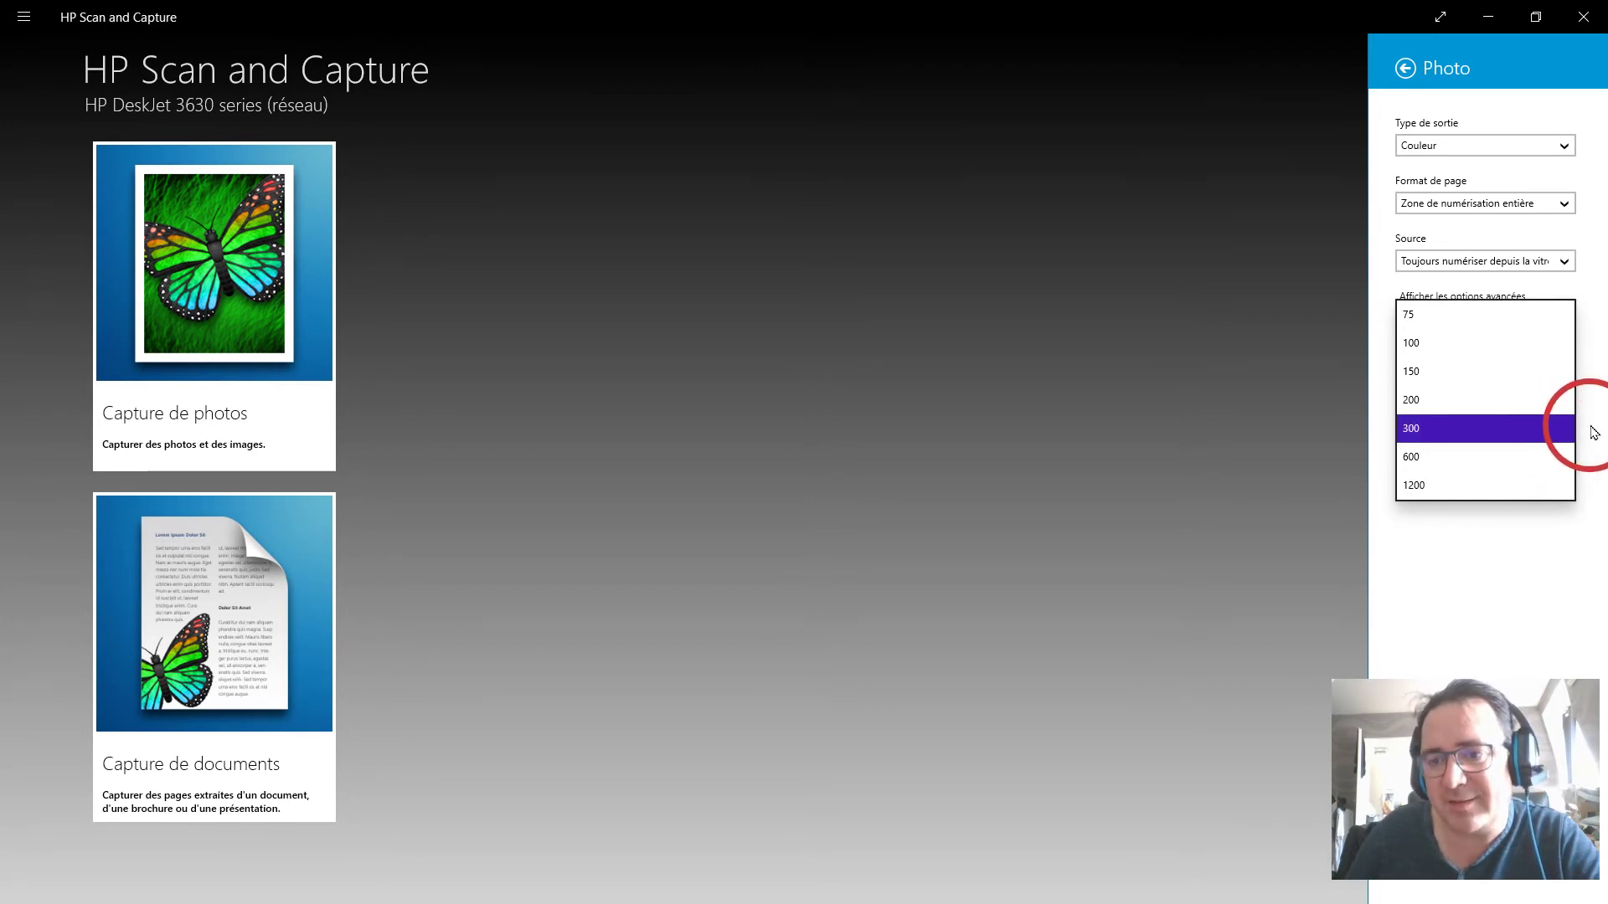
left_click(1581, 431)
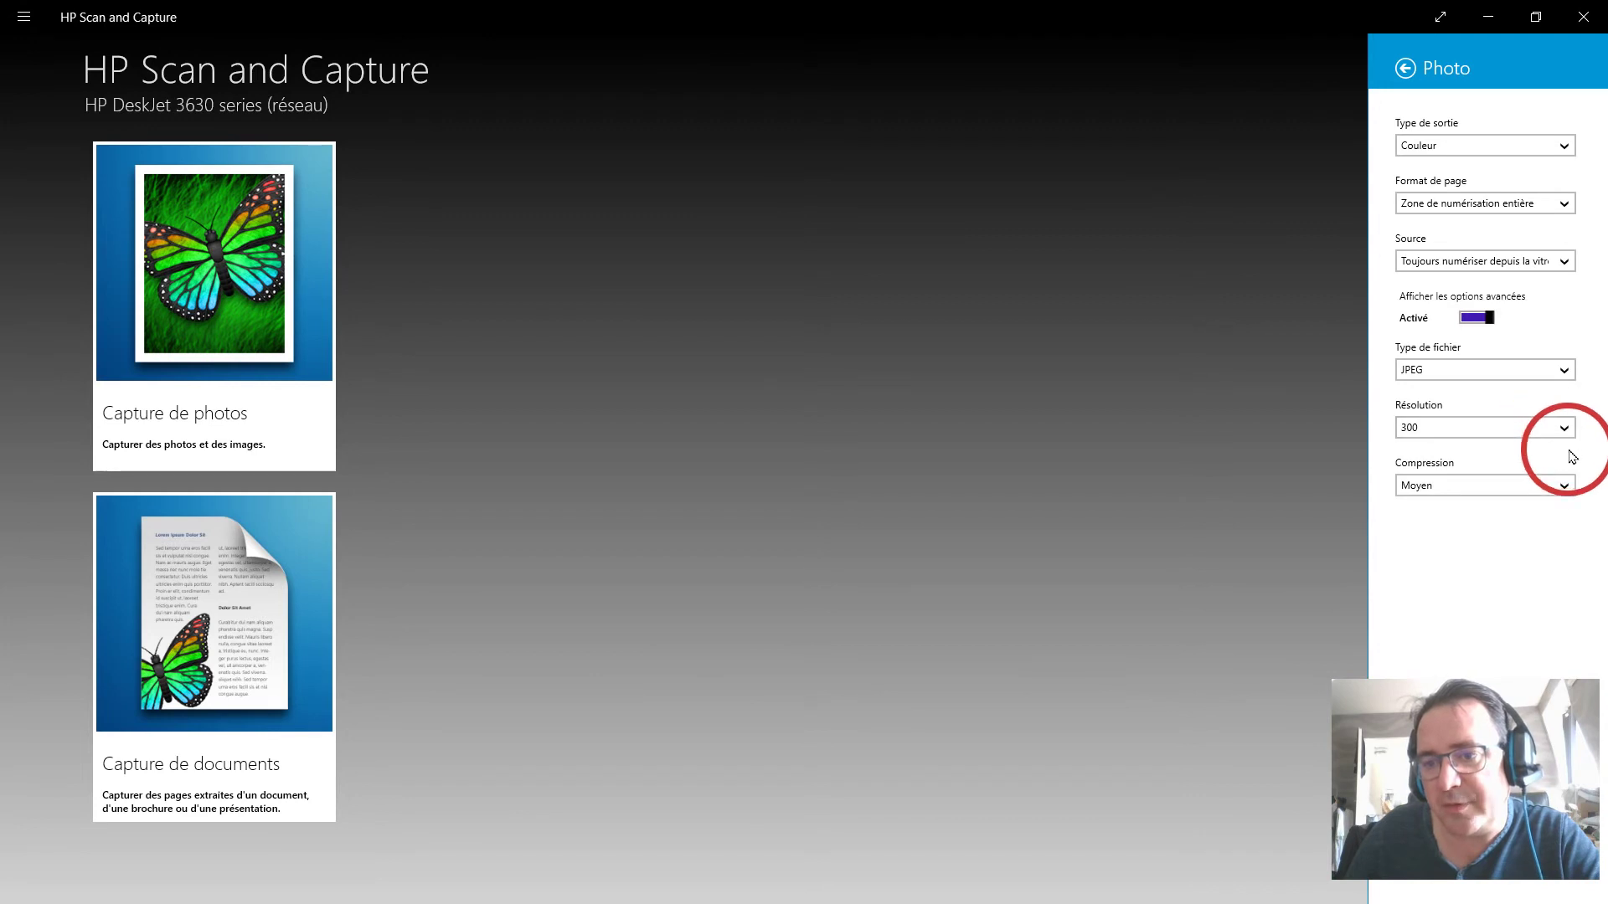
left_click(1562, 489)
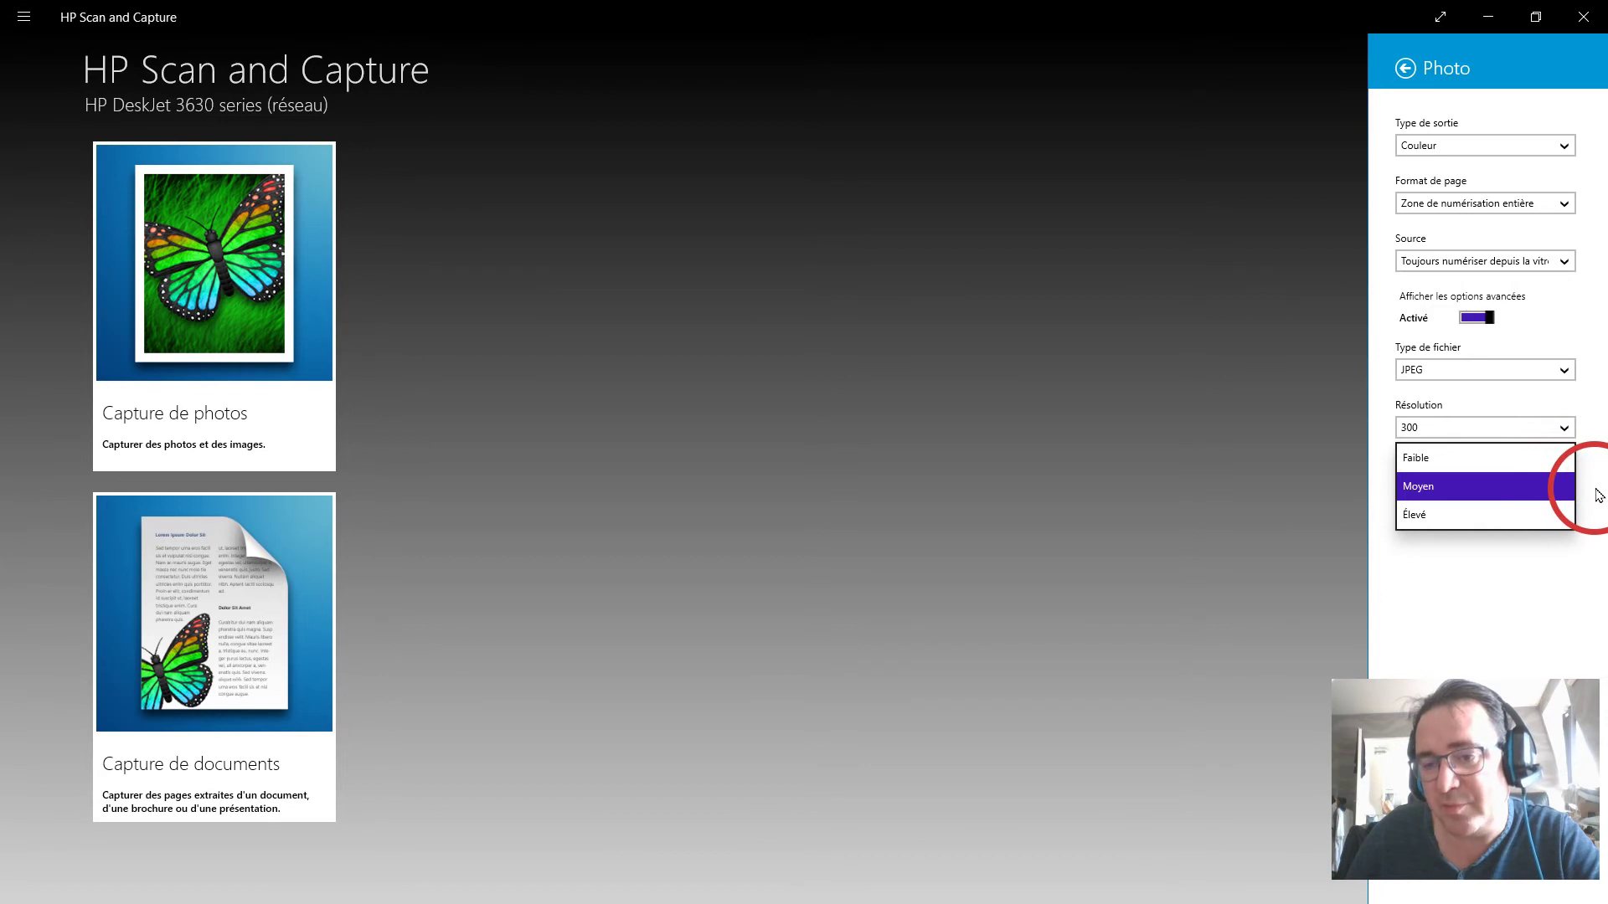
left_click(1597, 494)
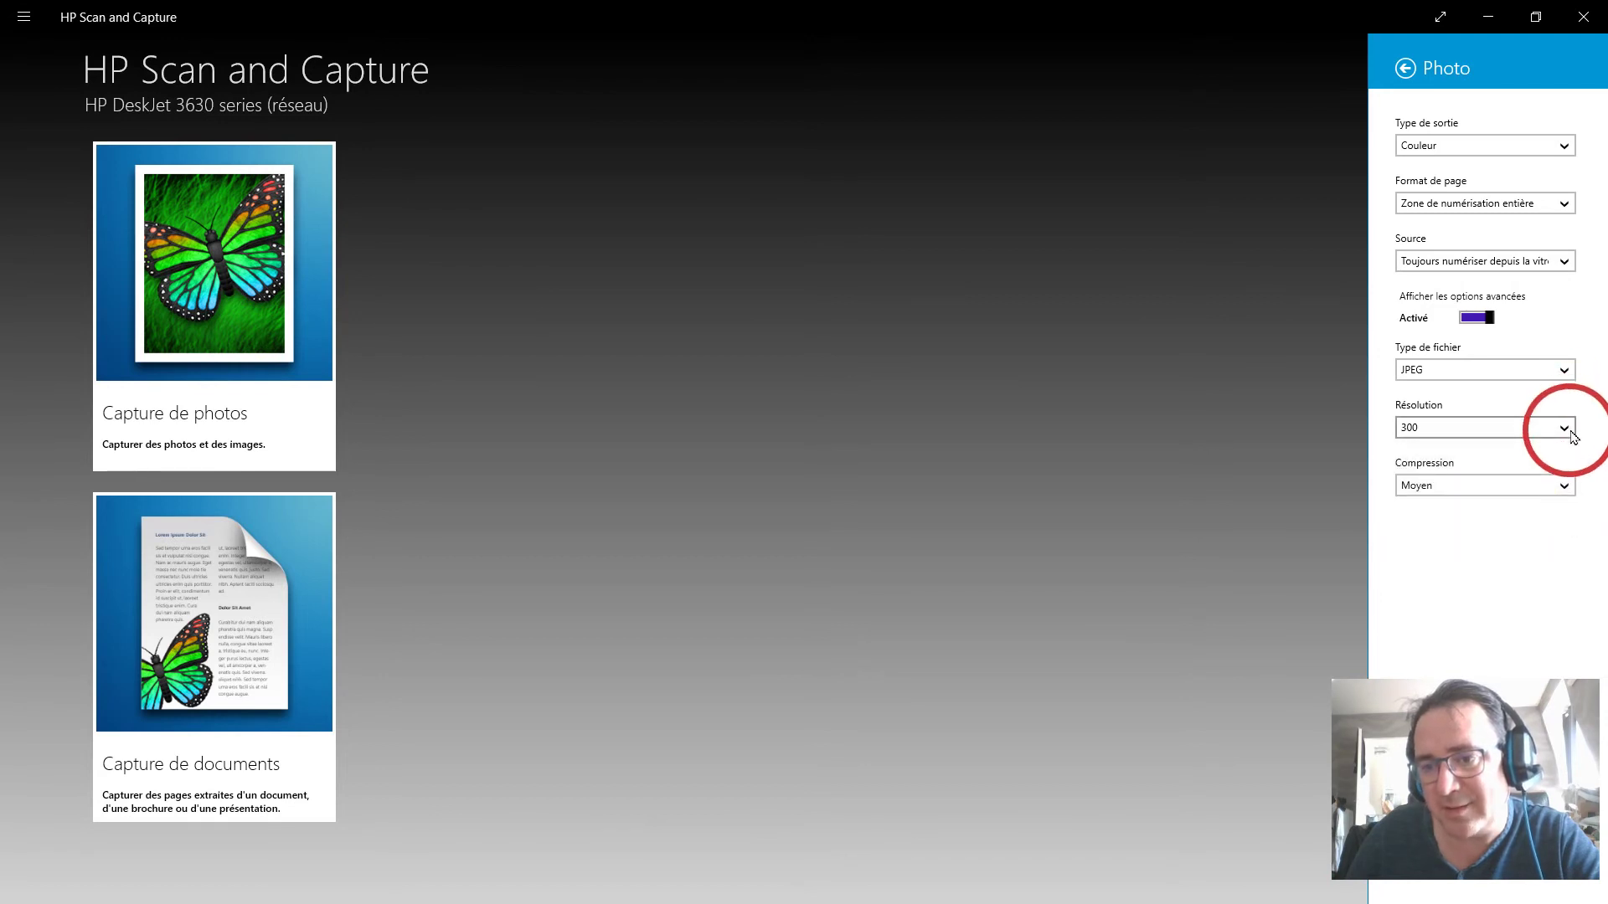
left_click(1562, 428)
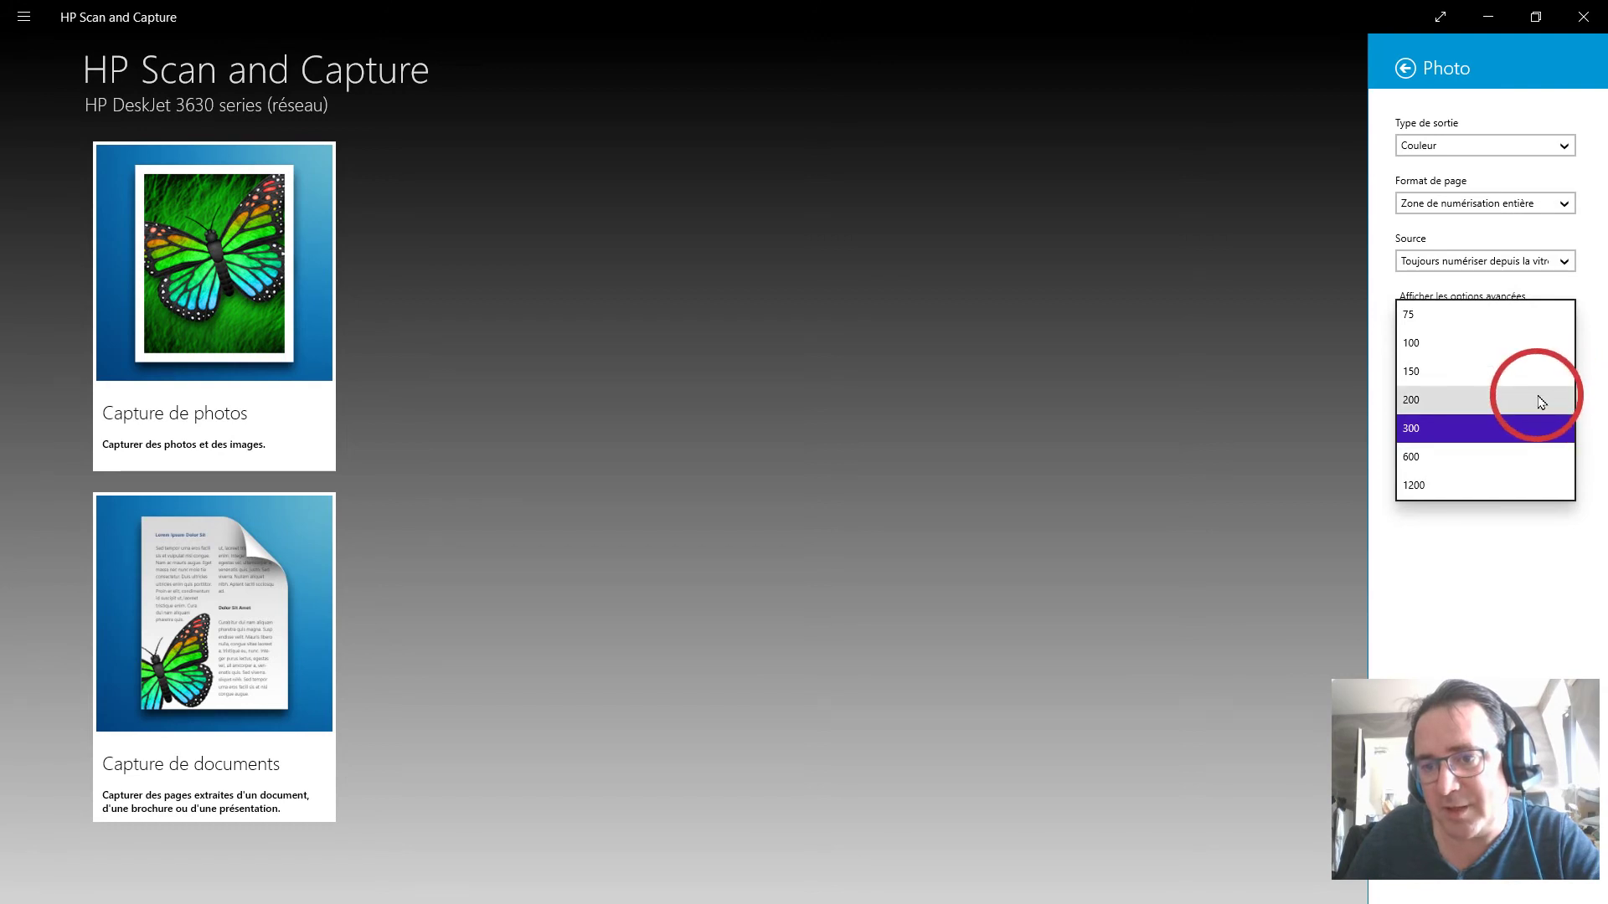
Change the photo resolution from 300 to 200 and return to Paramètres.
left_click(1538, 400)
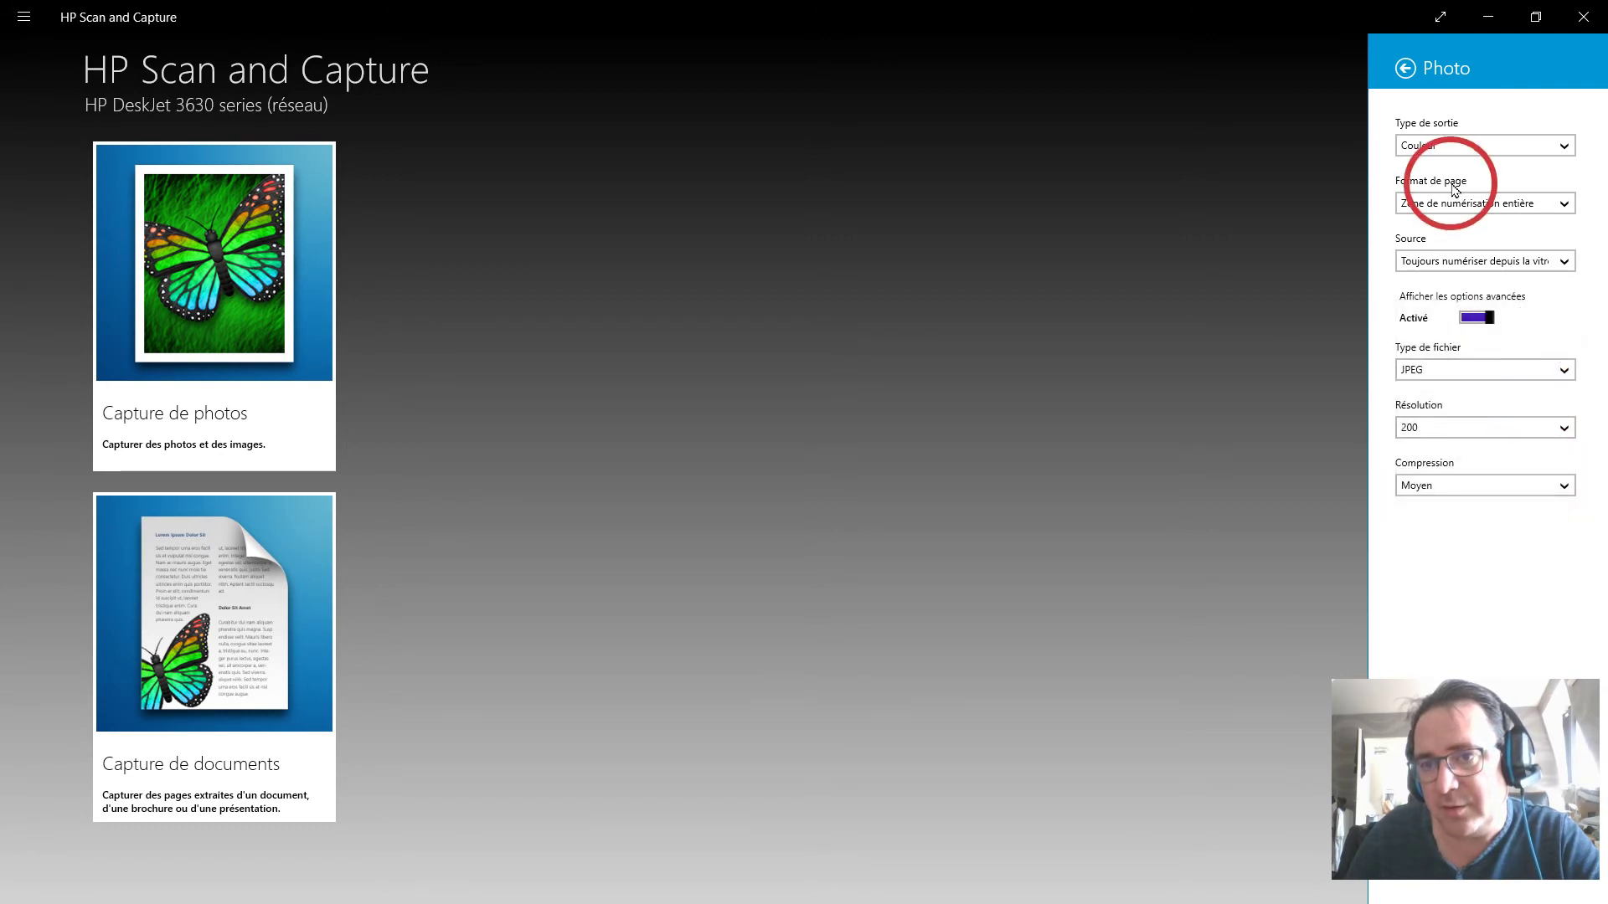
left_click(1405, 69)
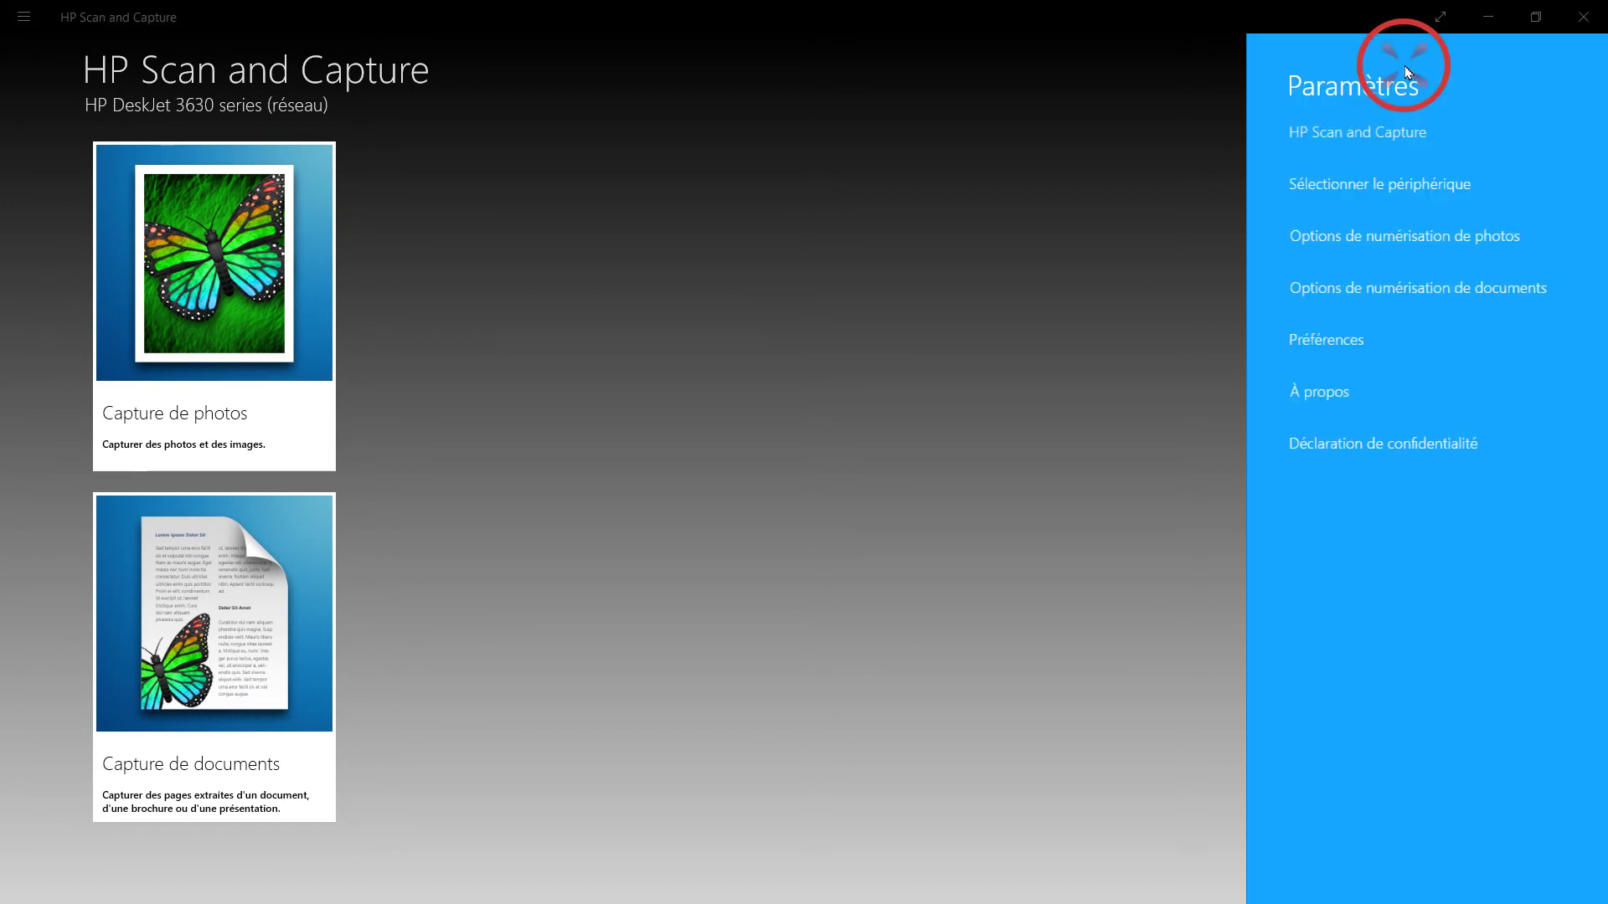
In the document scan options, confirm colour, A4, glass source and single-sided scanning.
left_click(1425, 295)
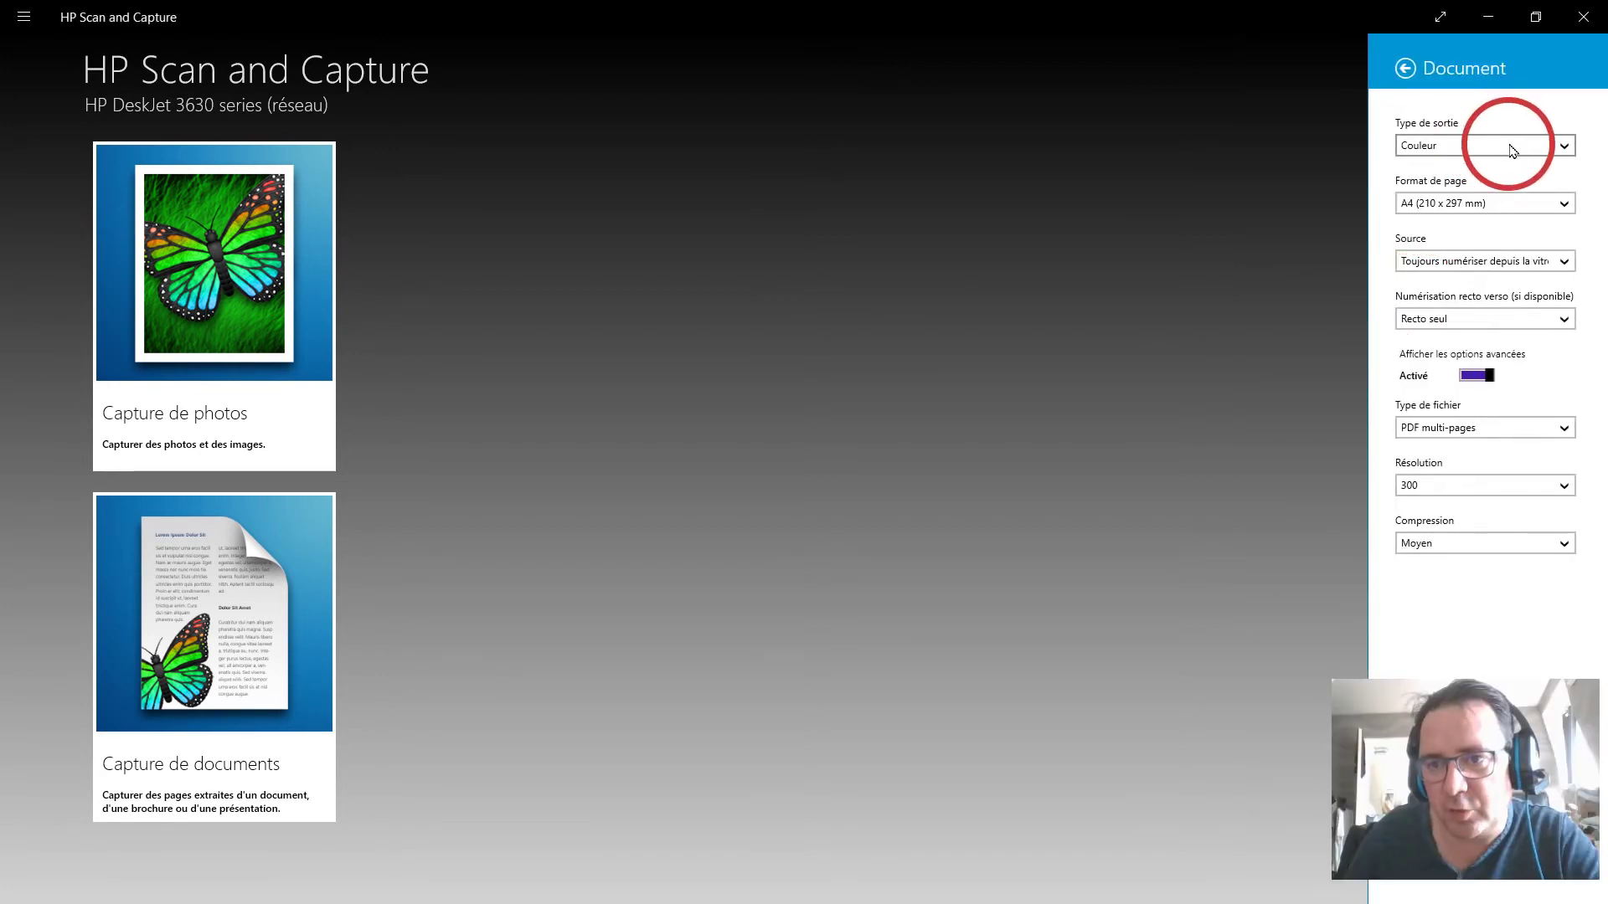
left_click(1495, 148)
left_click(1591, 108)
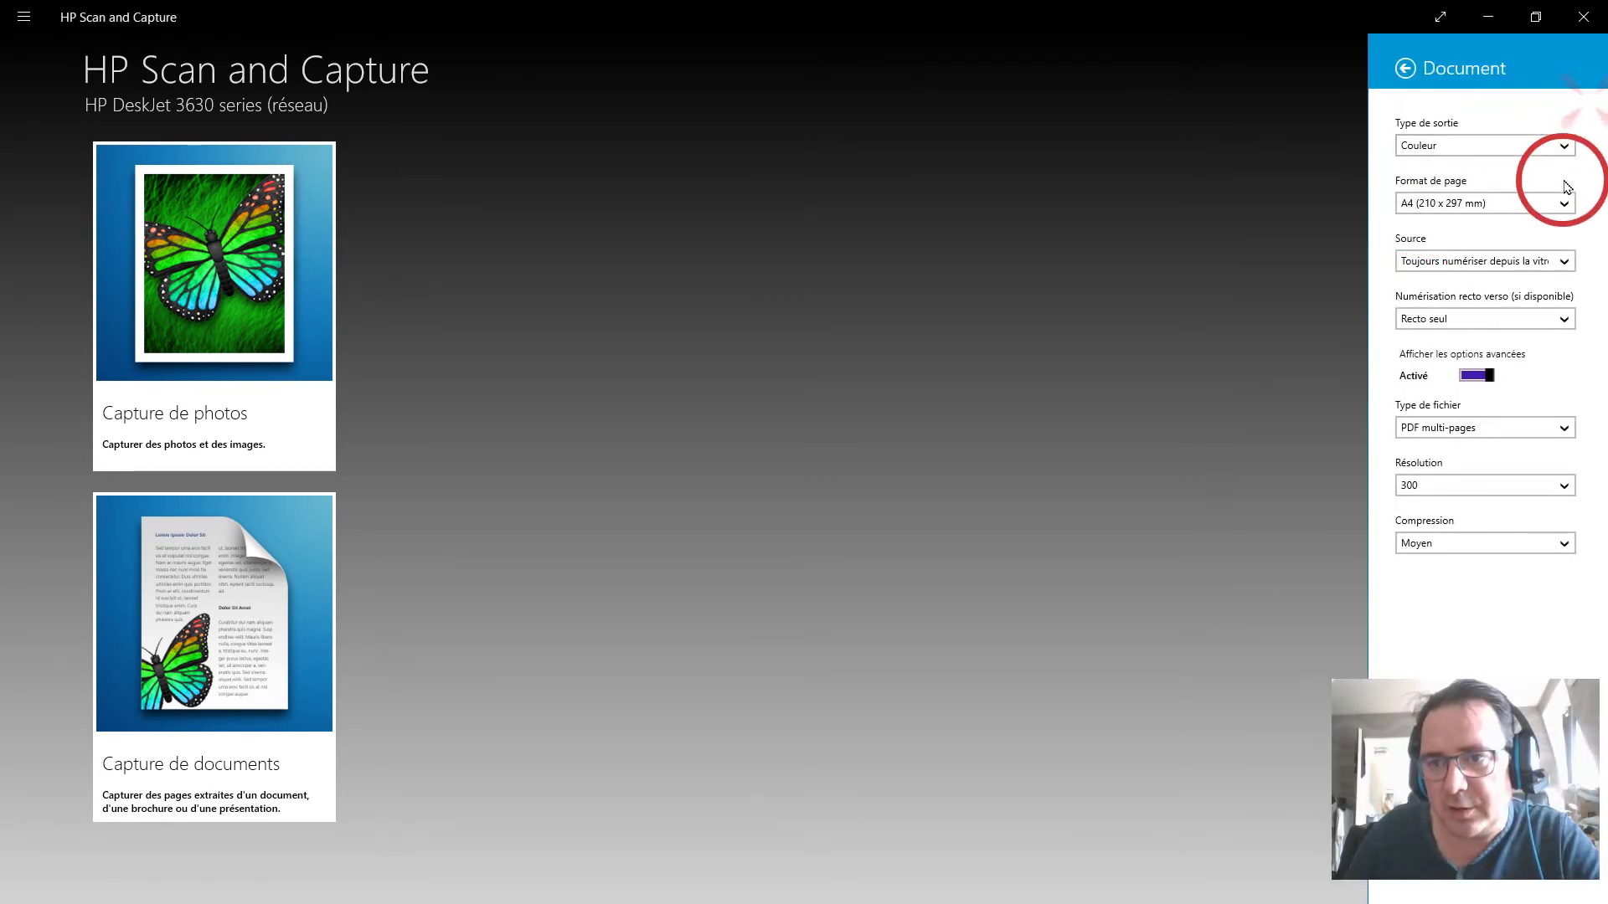
left_click(1564, 203)
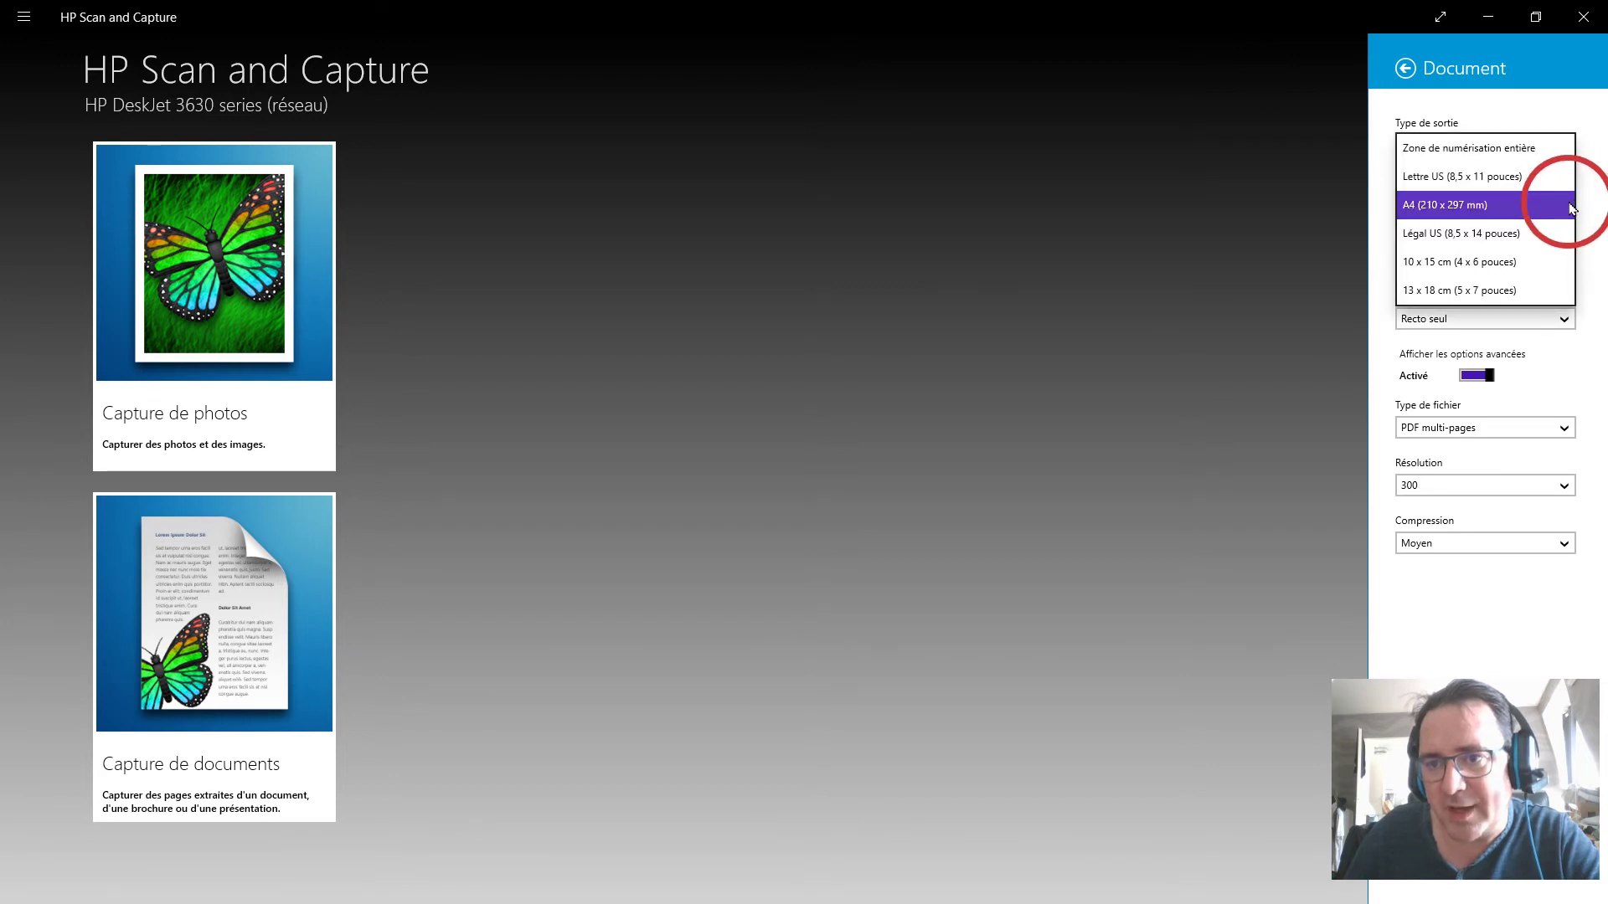
left_click(1571, 204)
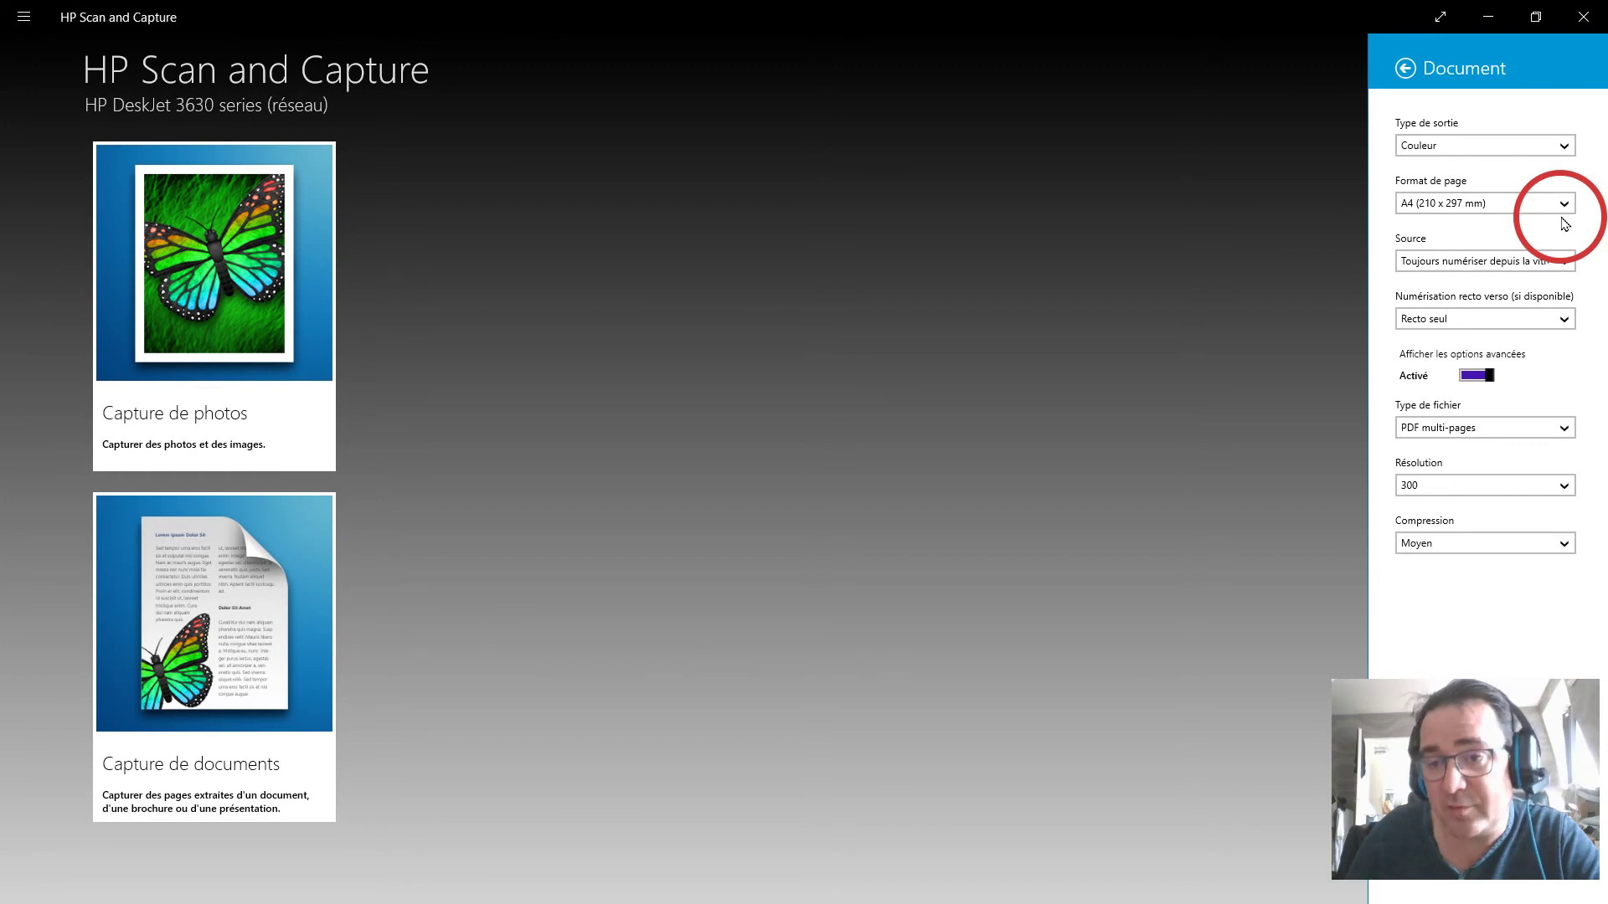
left_click(1572, 263)
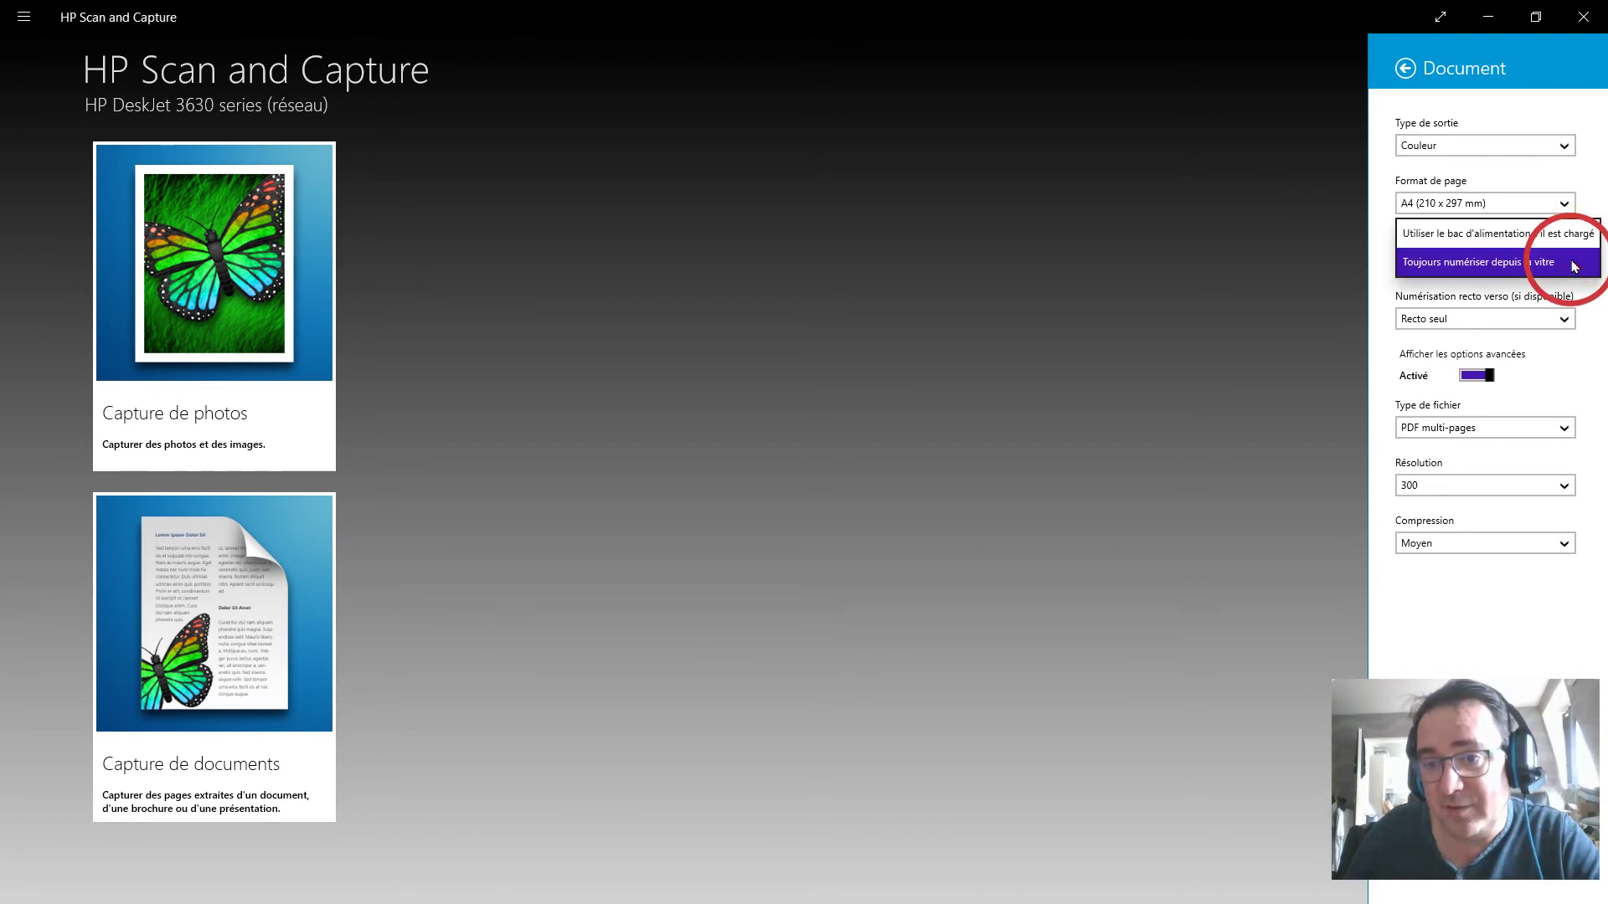
left_click(1572, 264)
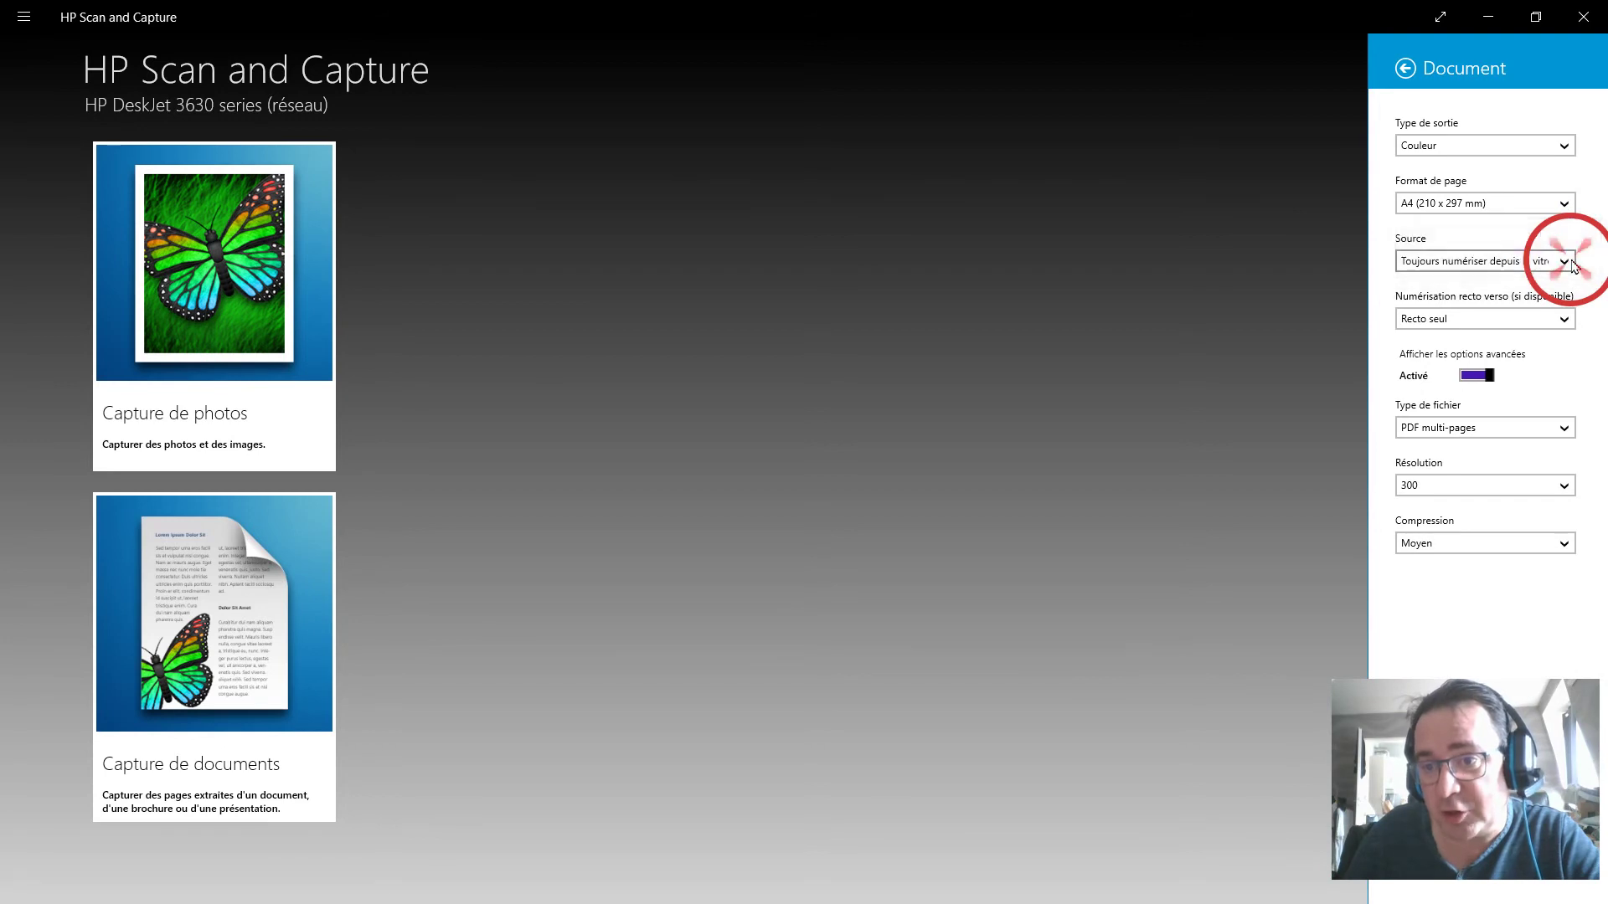
left_click(1552, 324)
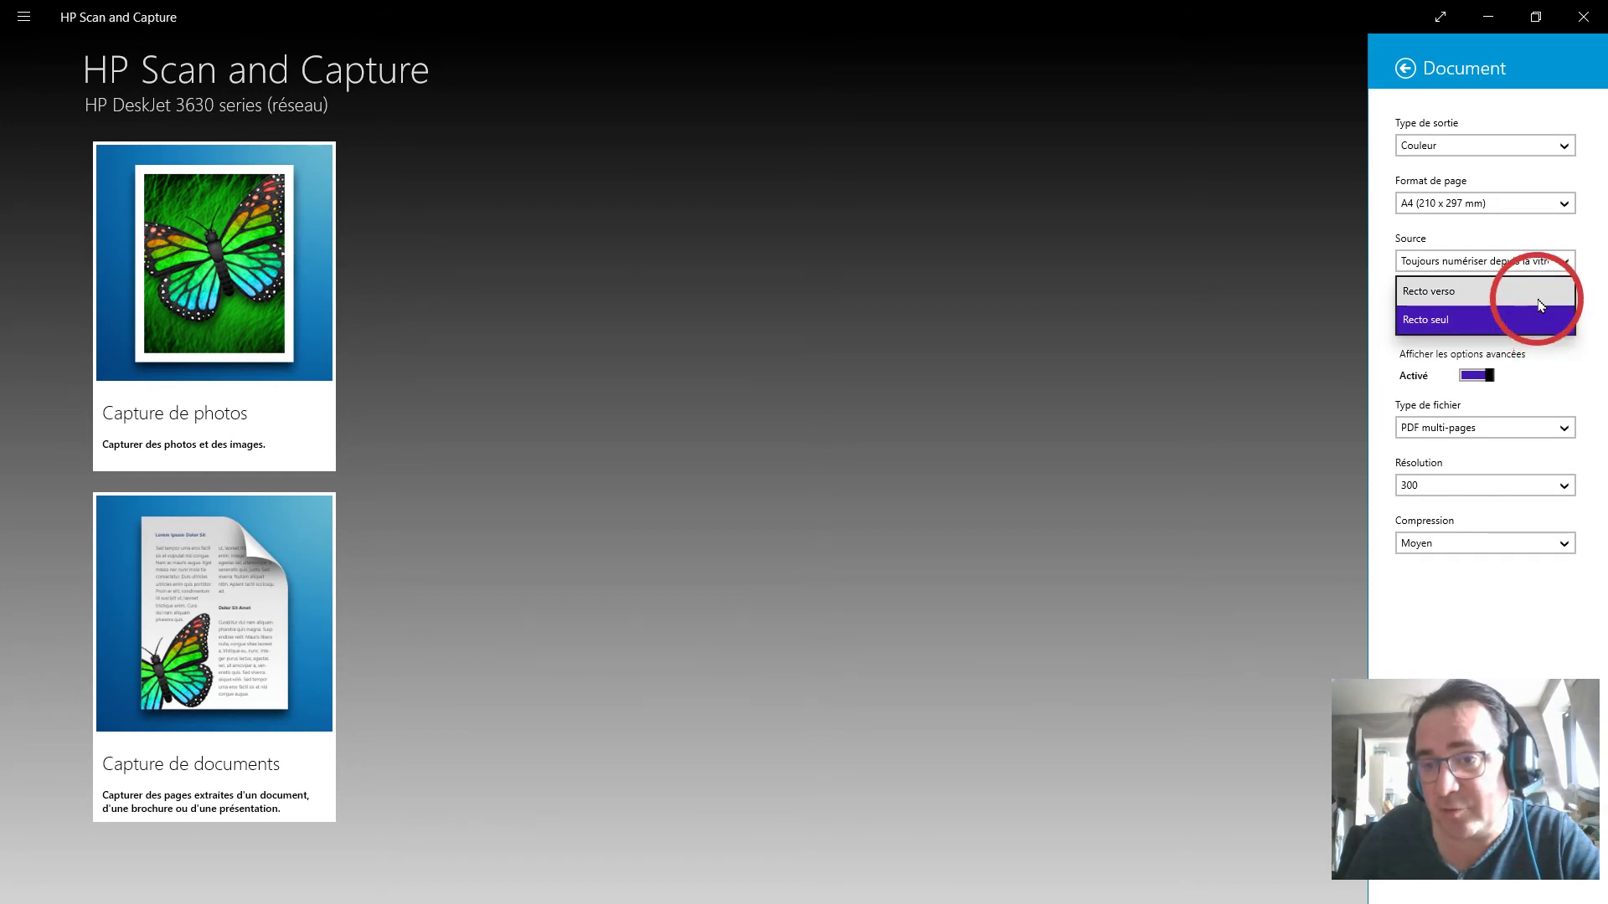
left_click(1556, 333)
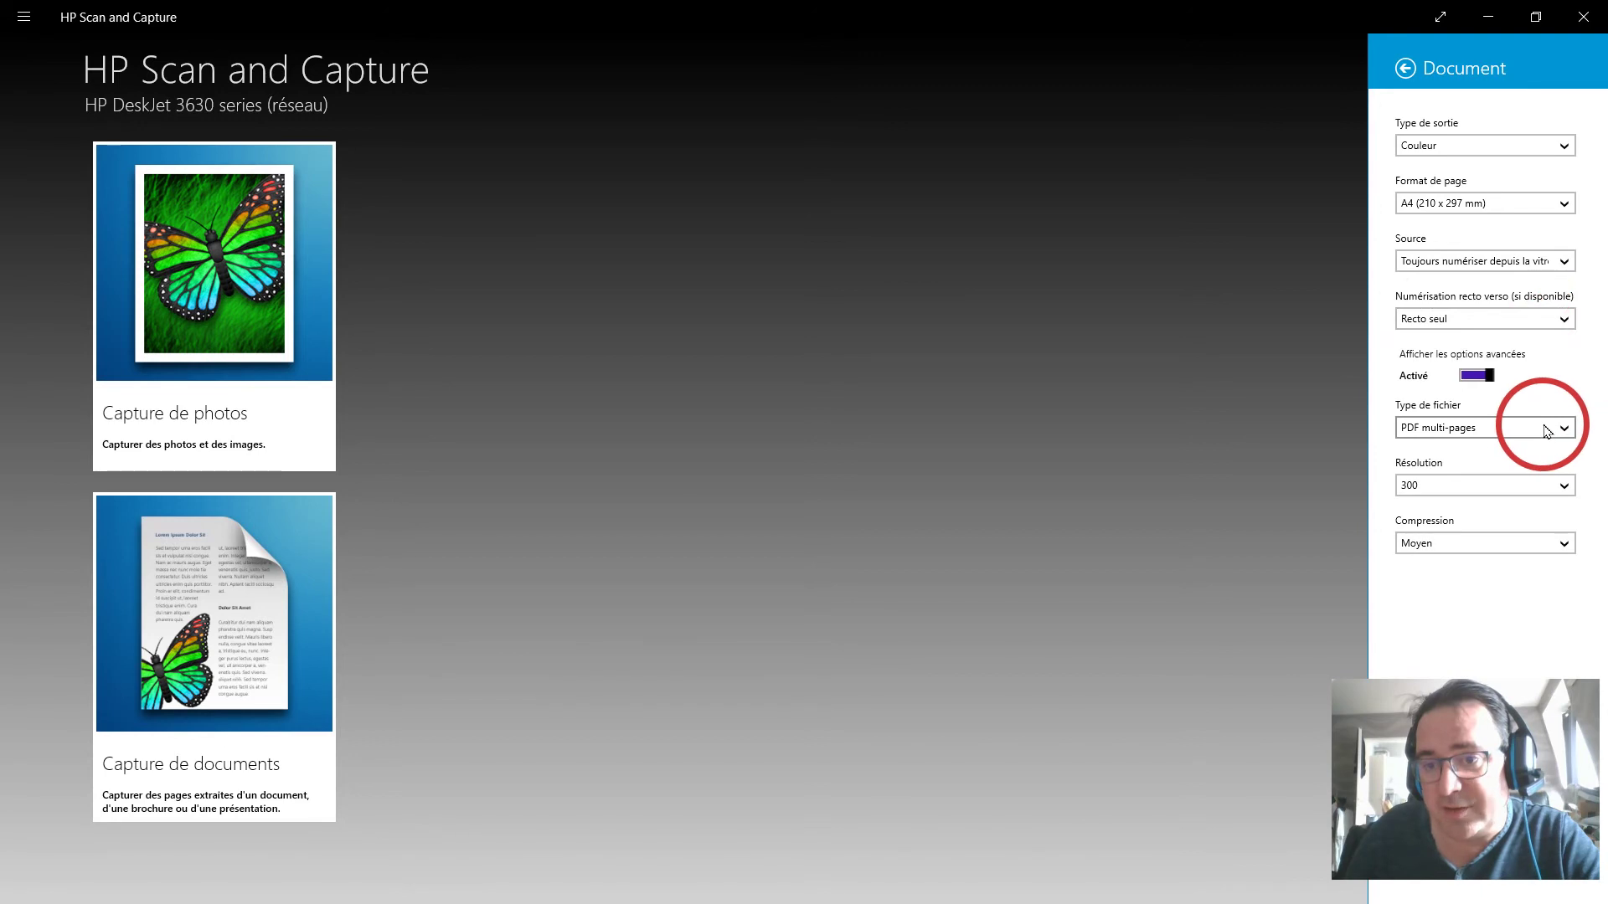
Keep multi-page PDF output, set resolution to 200 and compression to Moyen.
left_click(1550, 429)
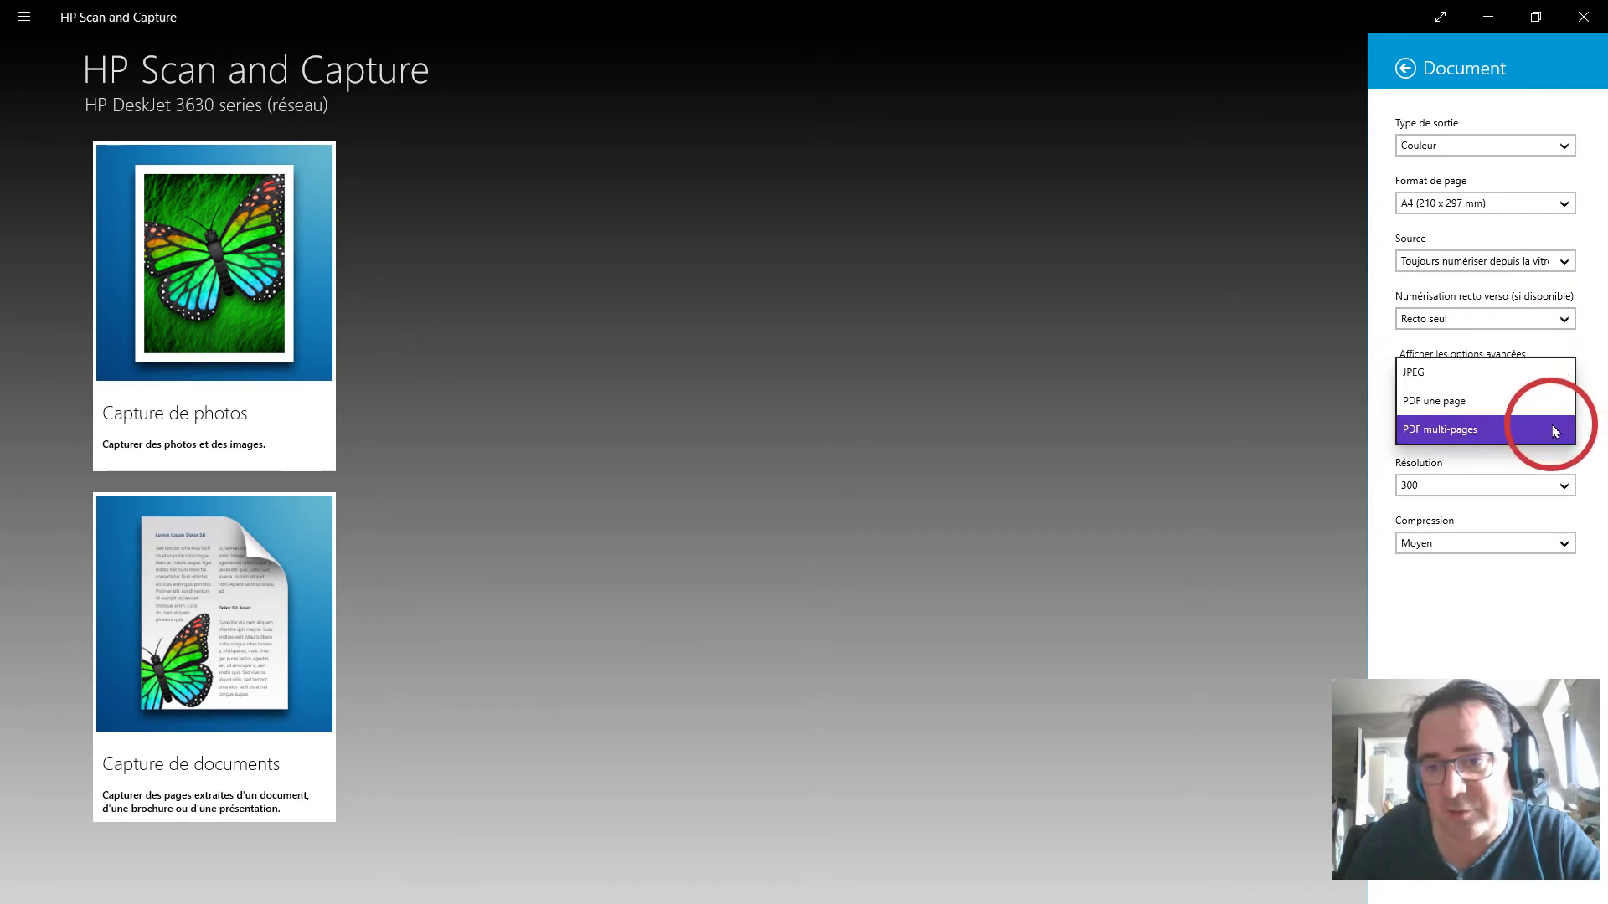
left_click(1551, 429)
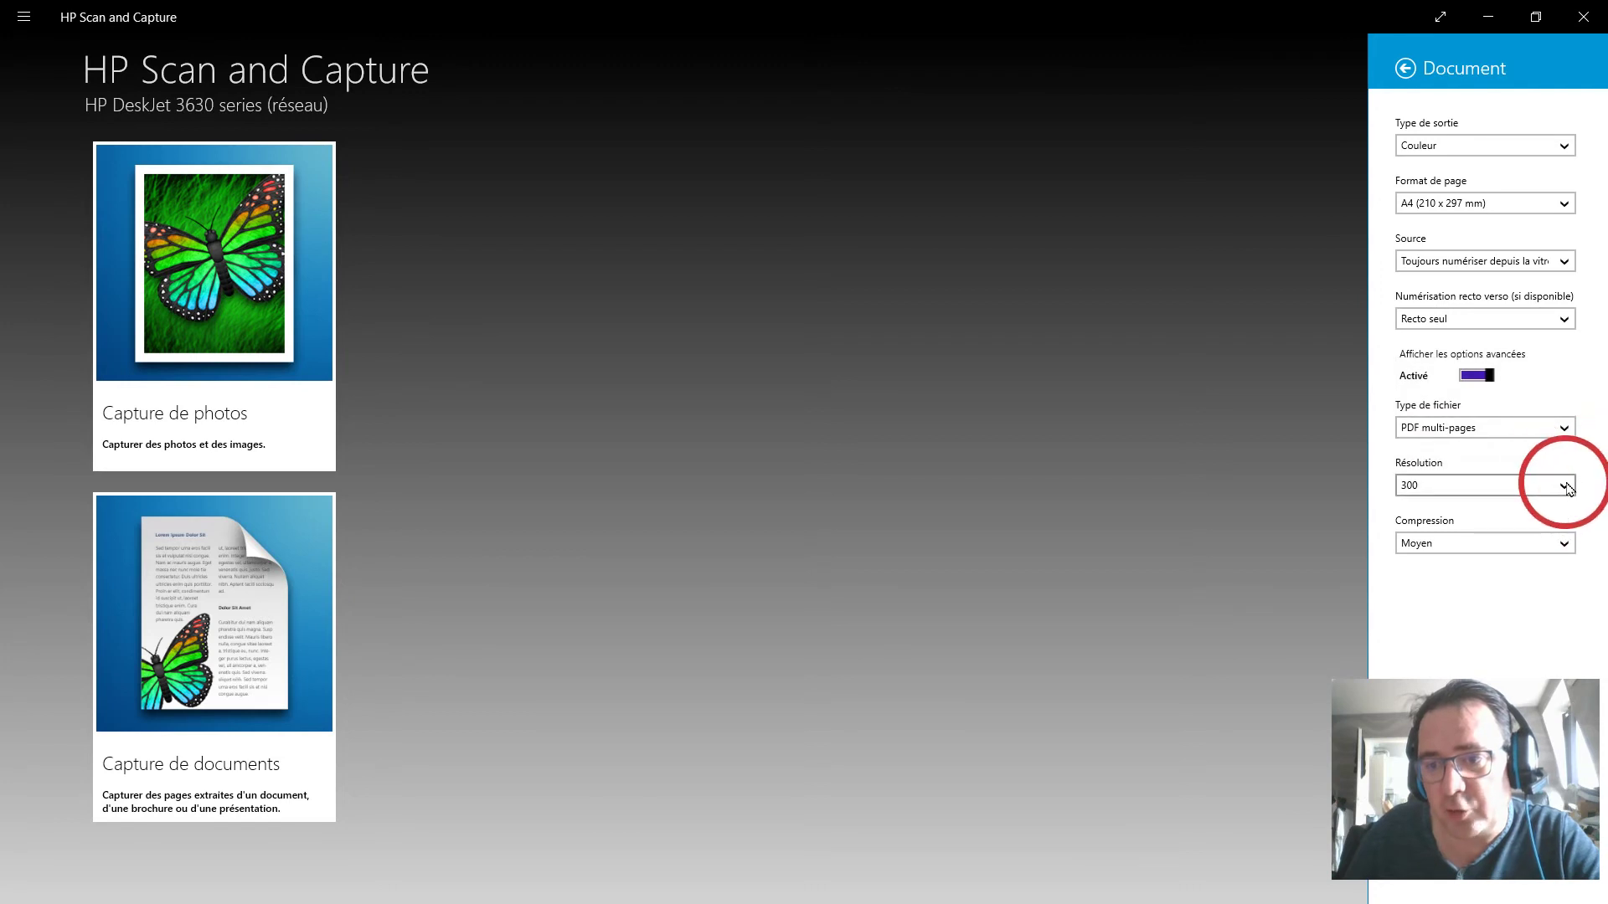
left_click(1567, 487)
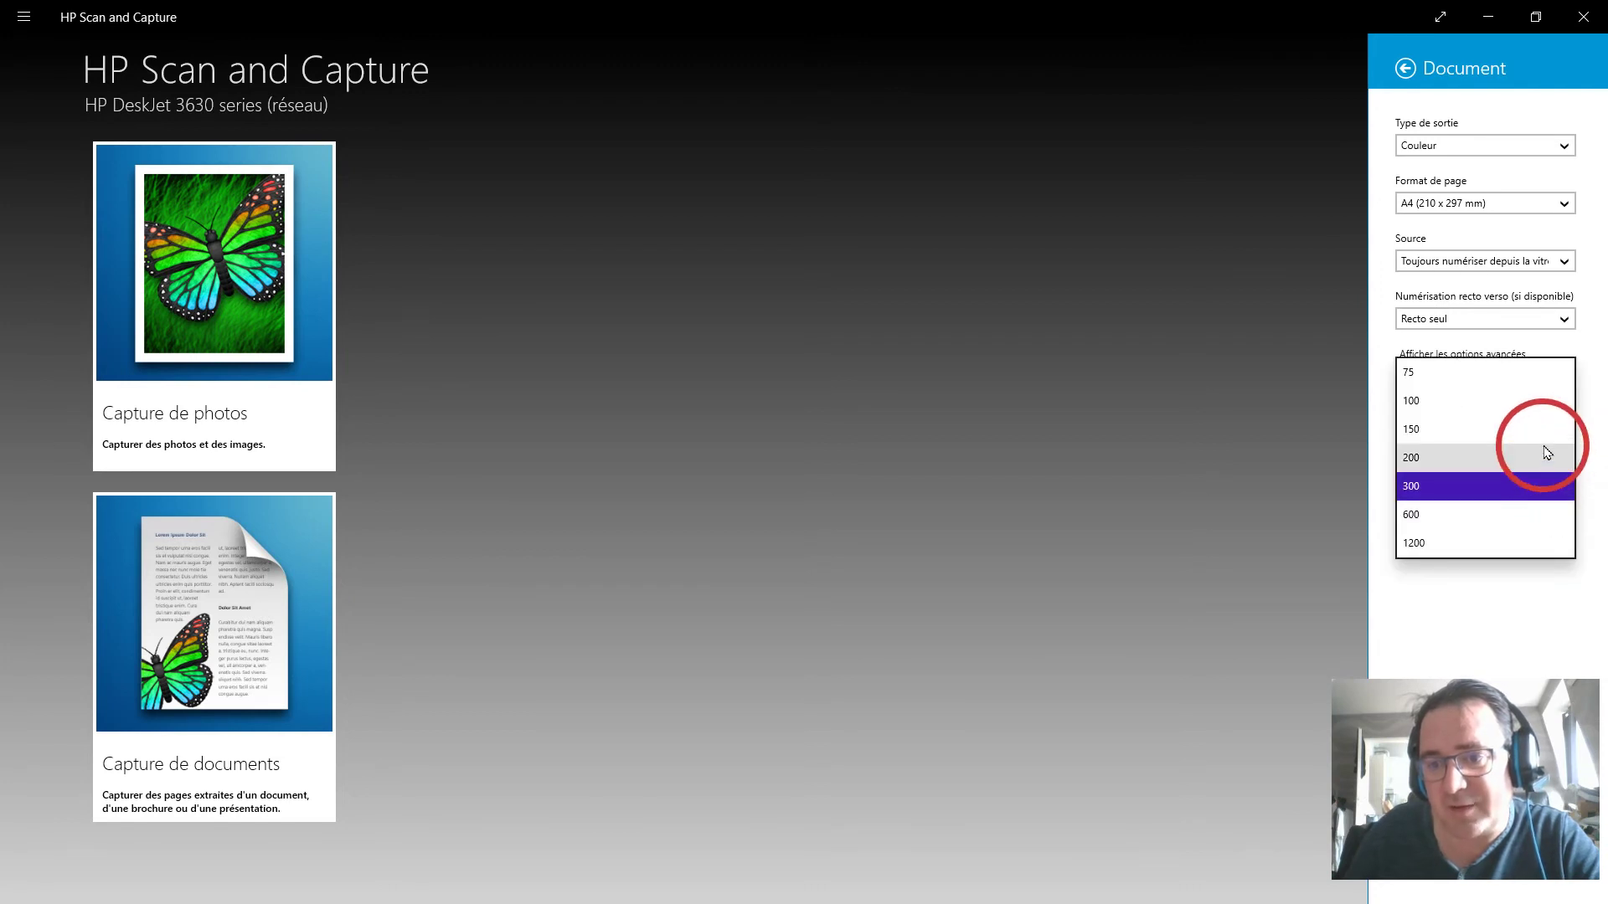
left_click(1547, 454)
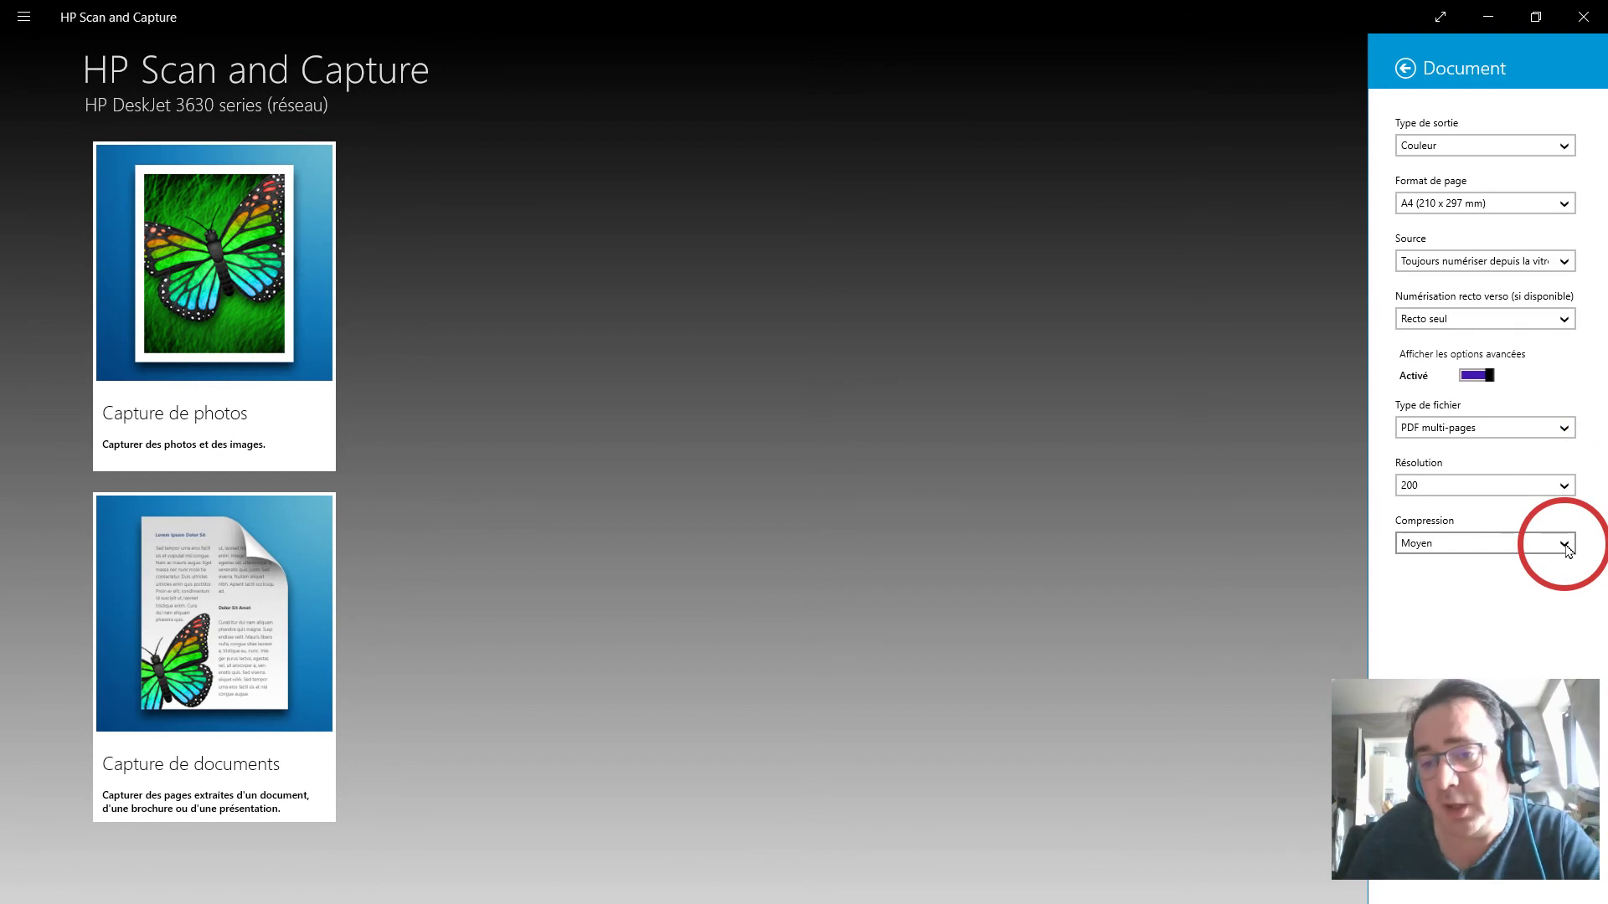
left_click(1566, 546)
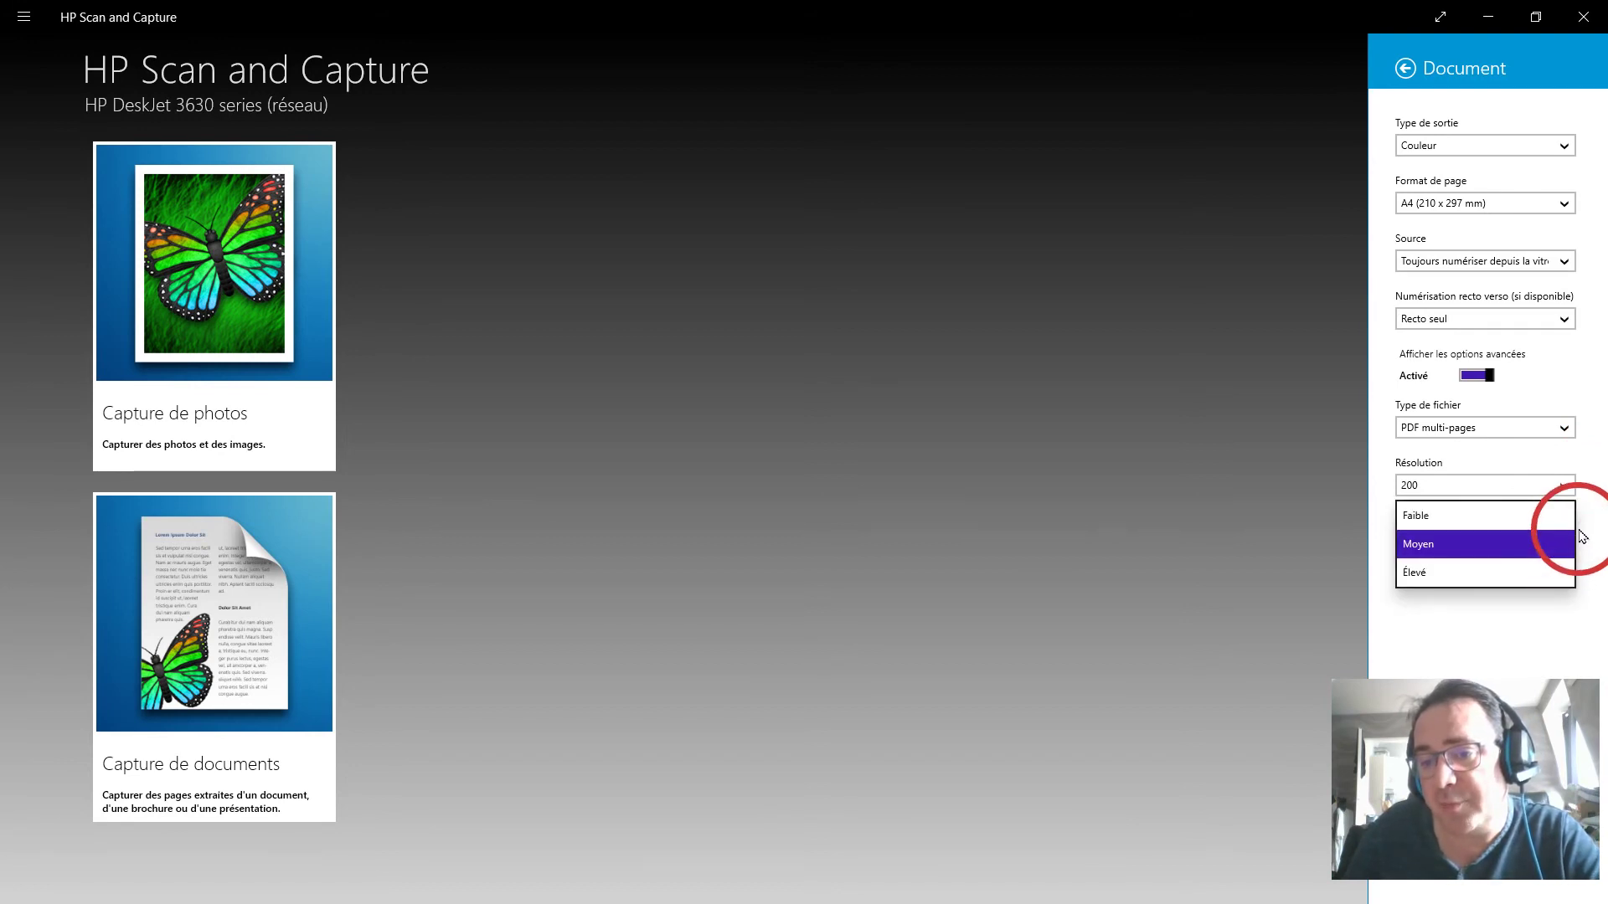
left_click(1566, 546)
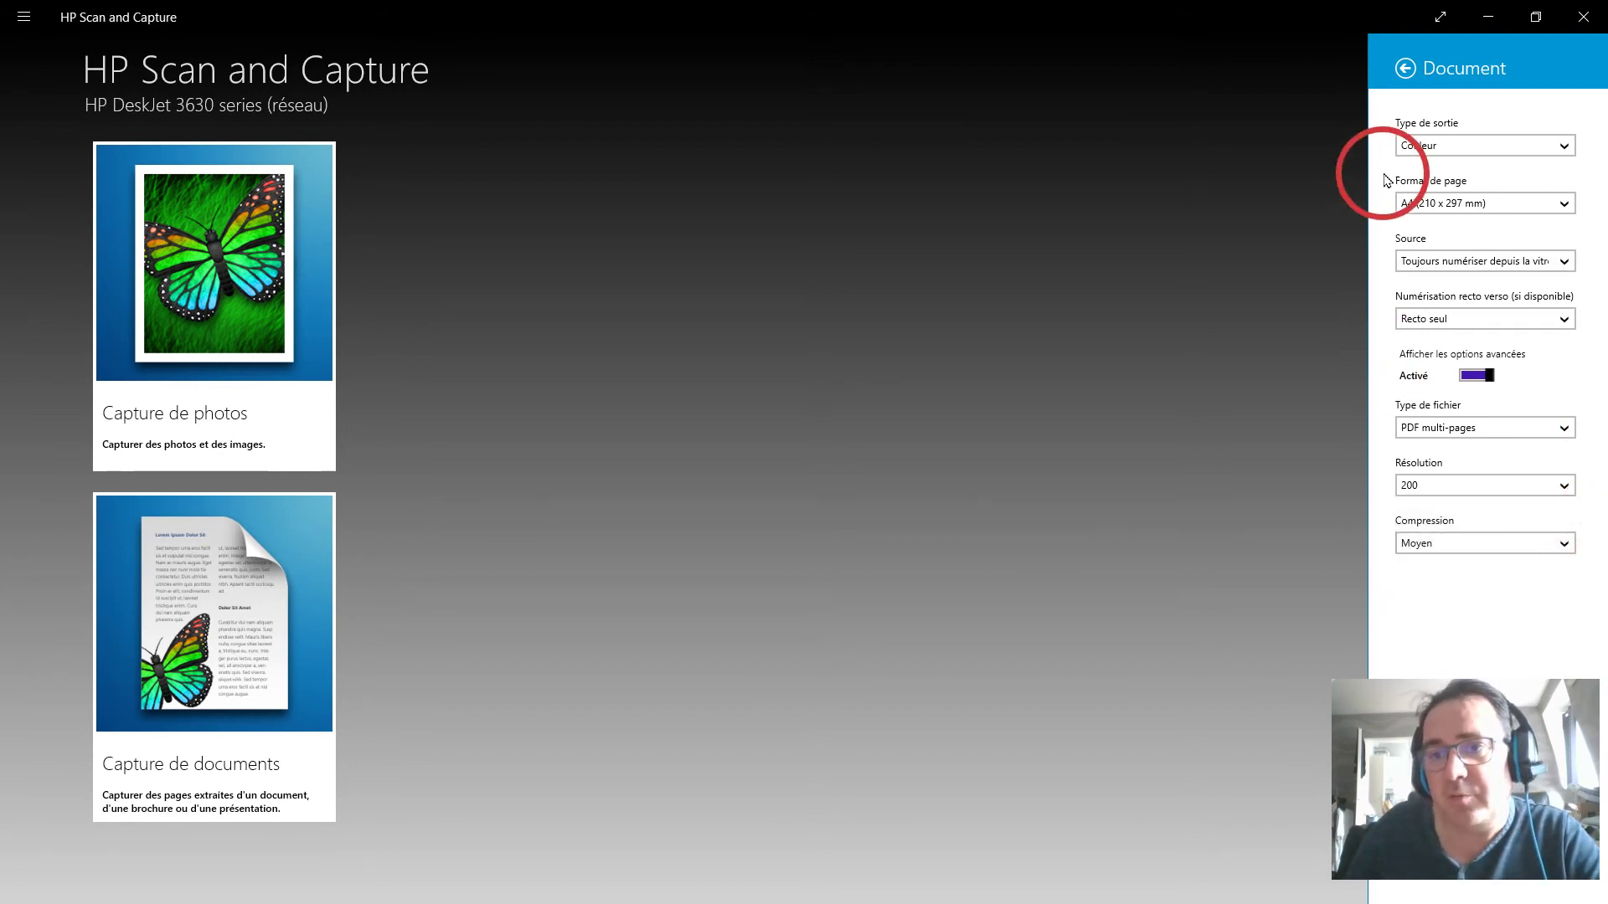
left_click(1406, 71)
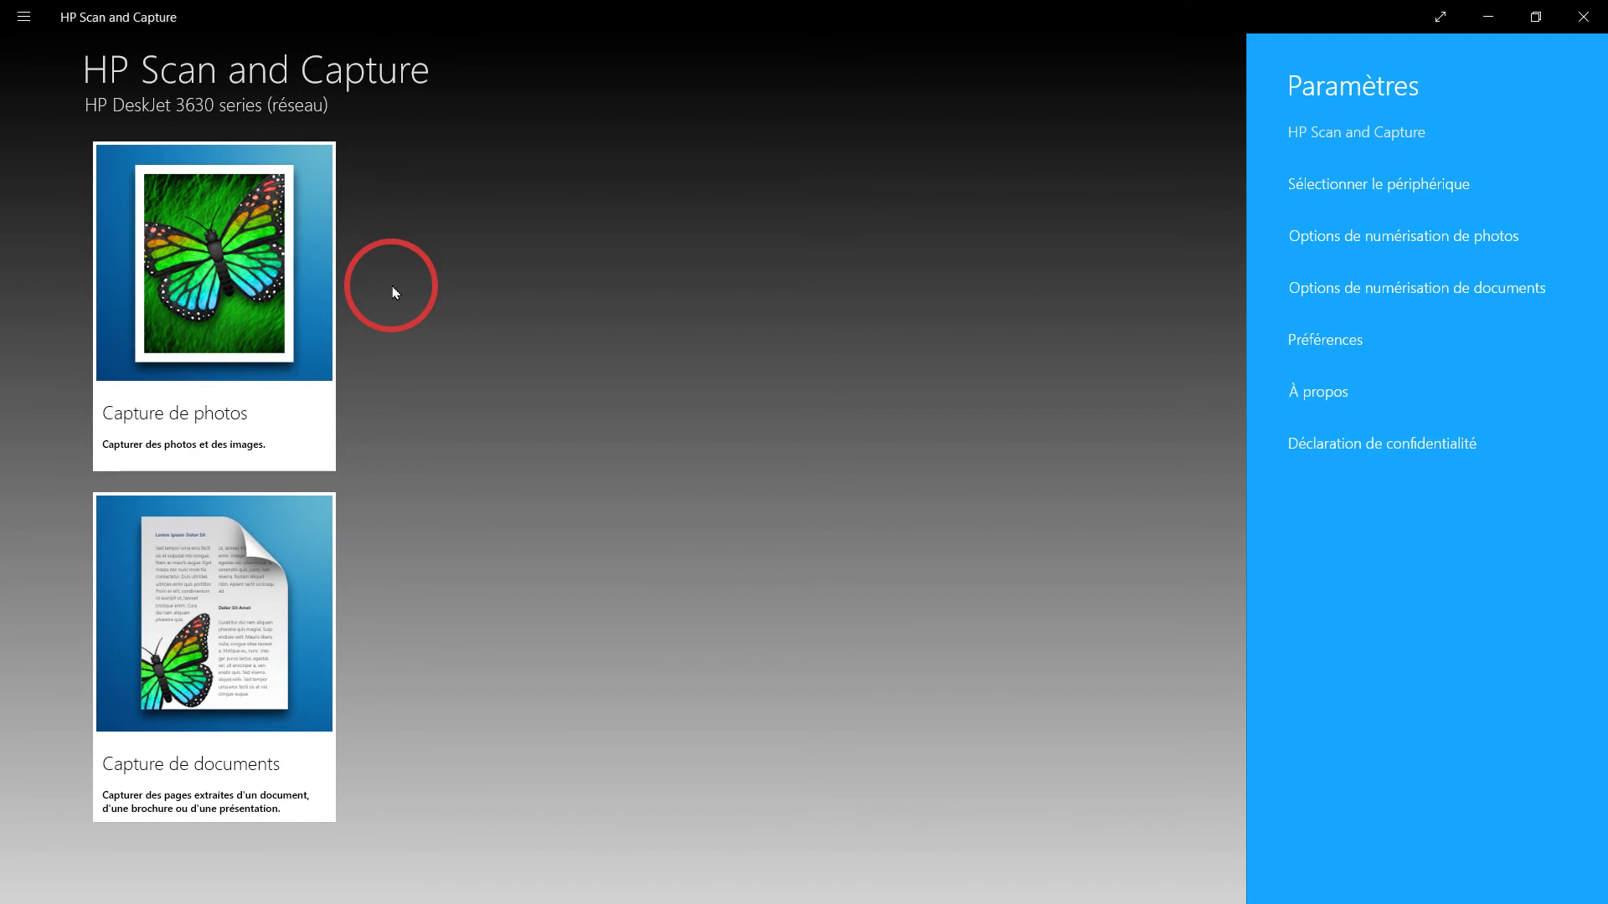
Dismiss the Paramètres flyout and restore the app window to a smaller size.
left_click(394, 291)
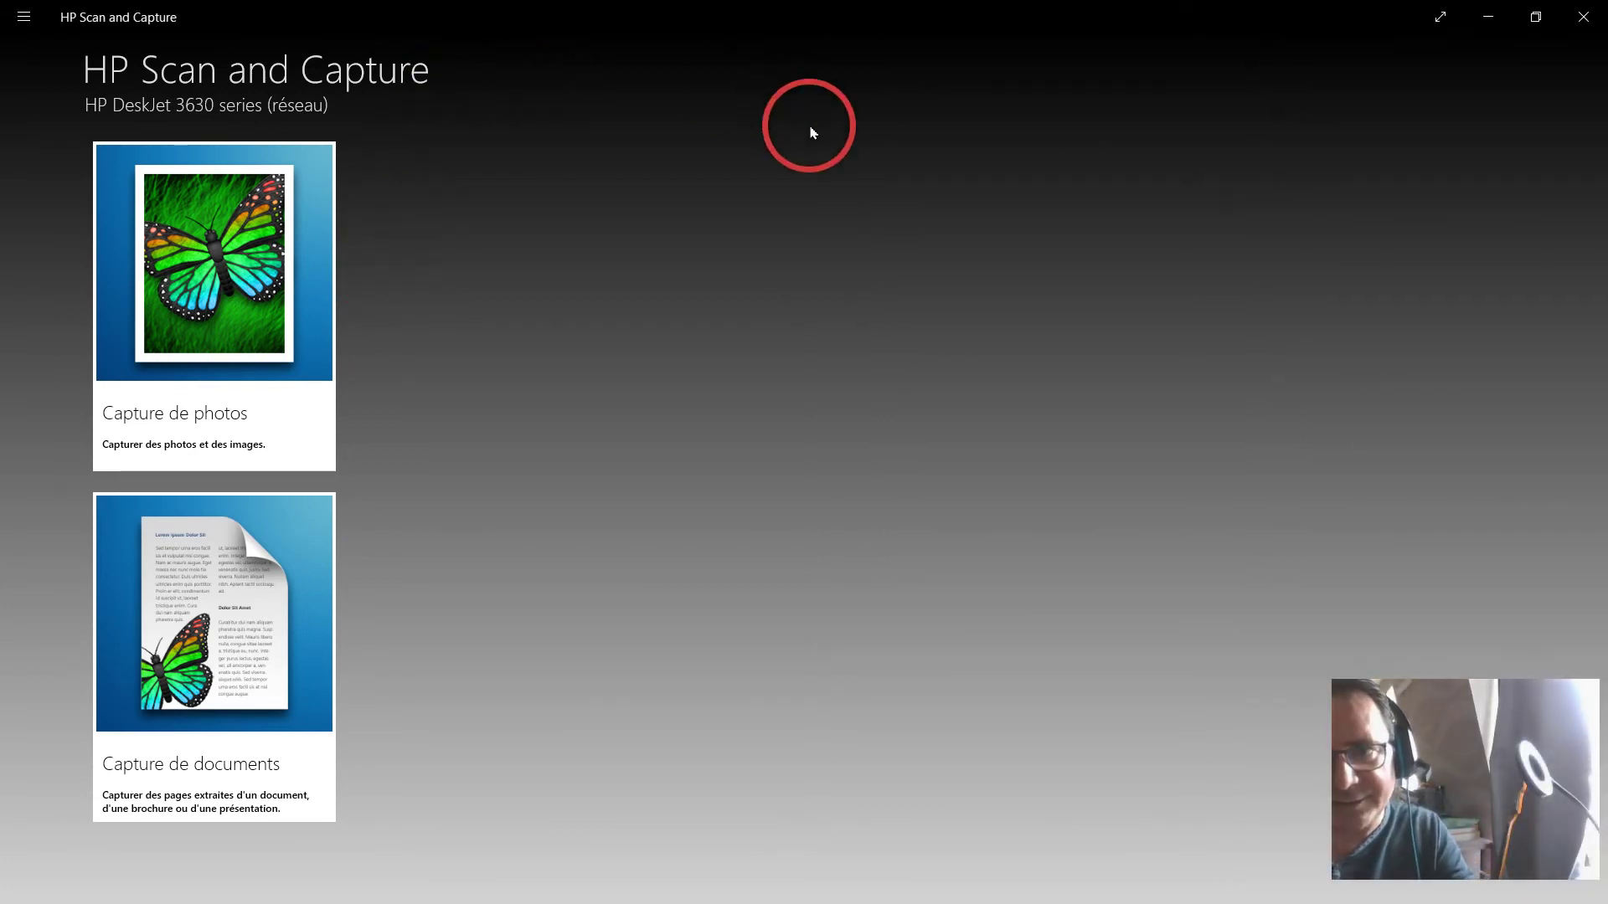
left_click(1535, 17)
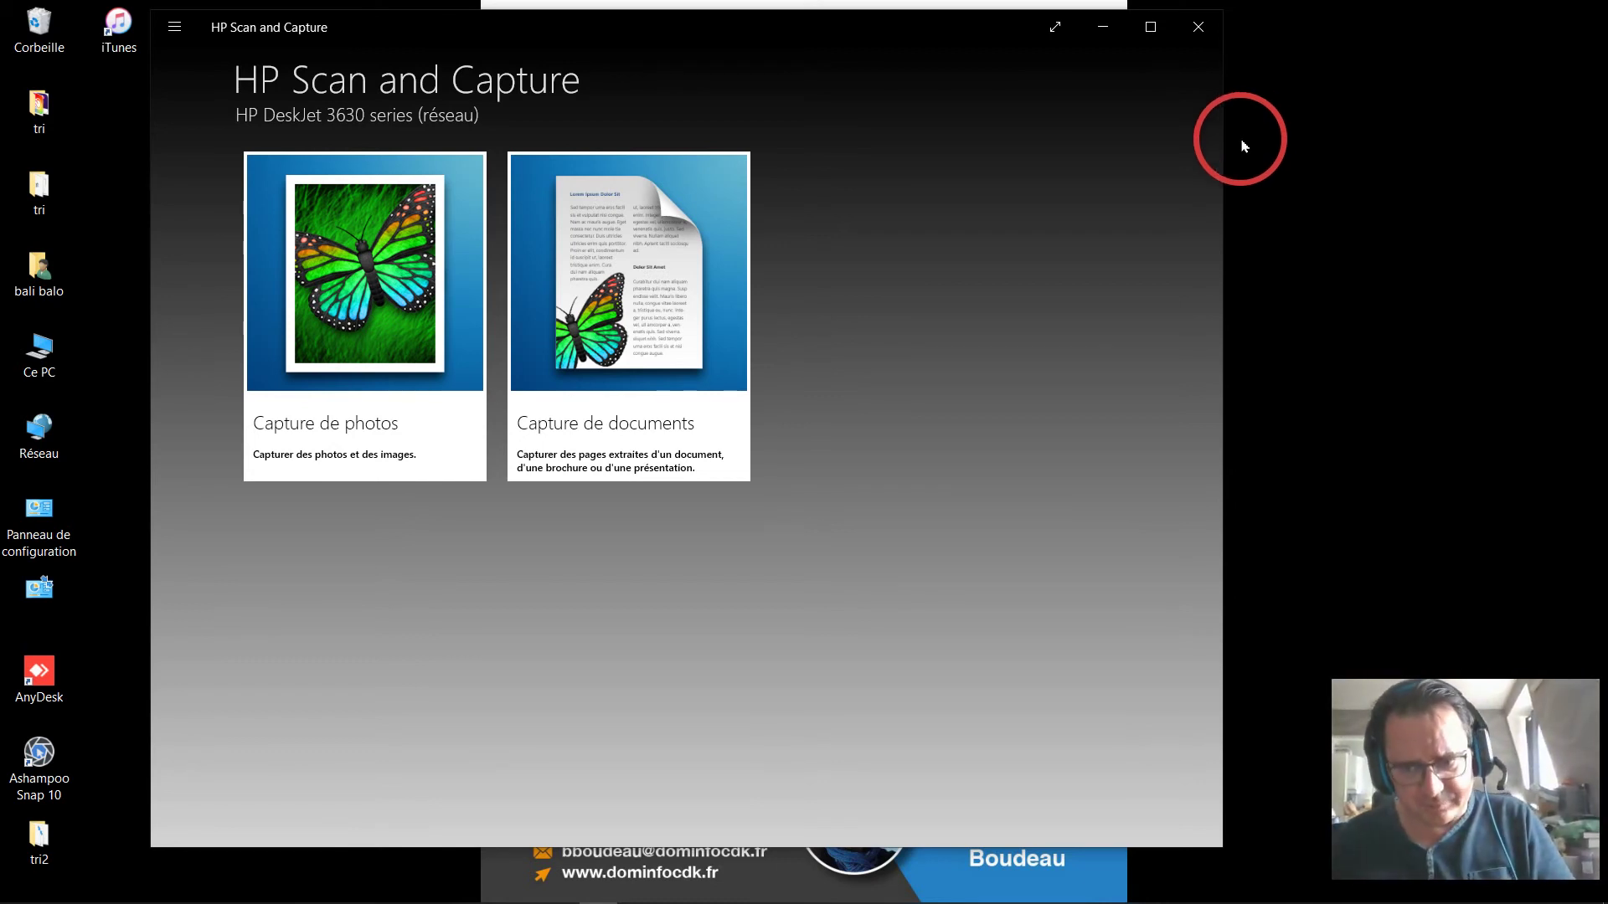
Scan the Sommaire contents page, then add the 5G article page as page two.
left_click(636, 342)
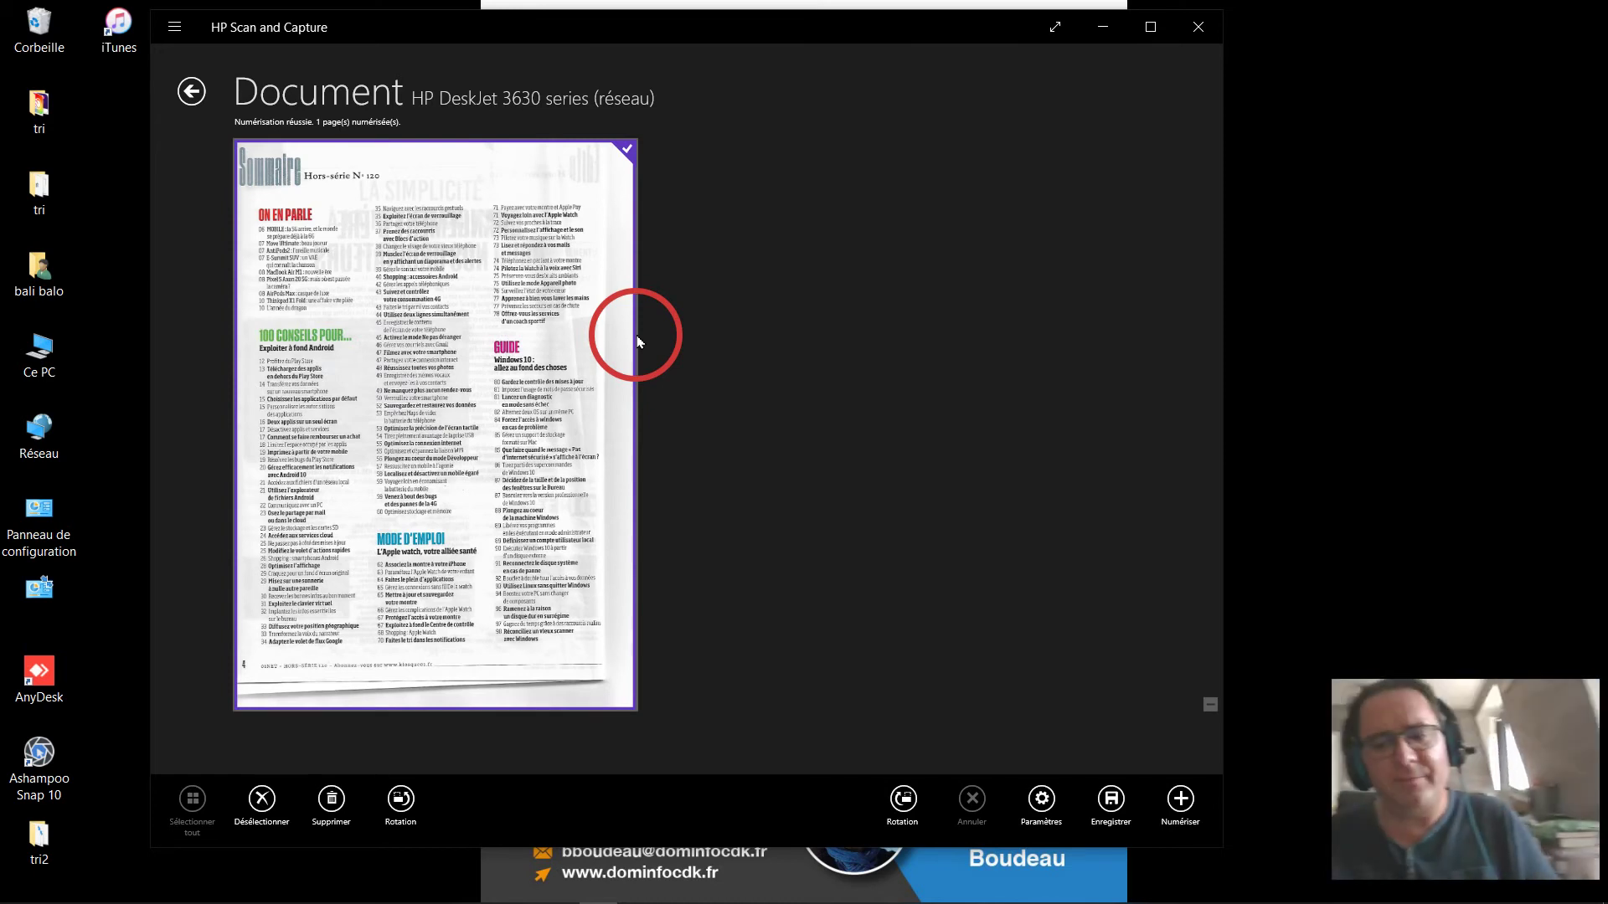
left_click(1180, 806)
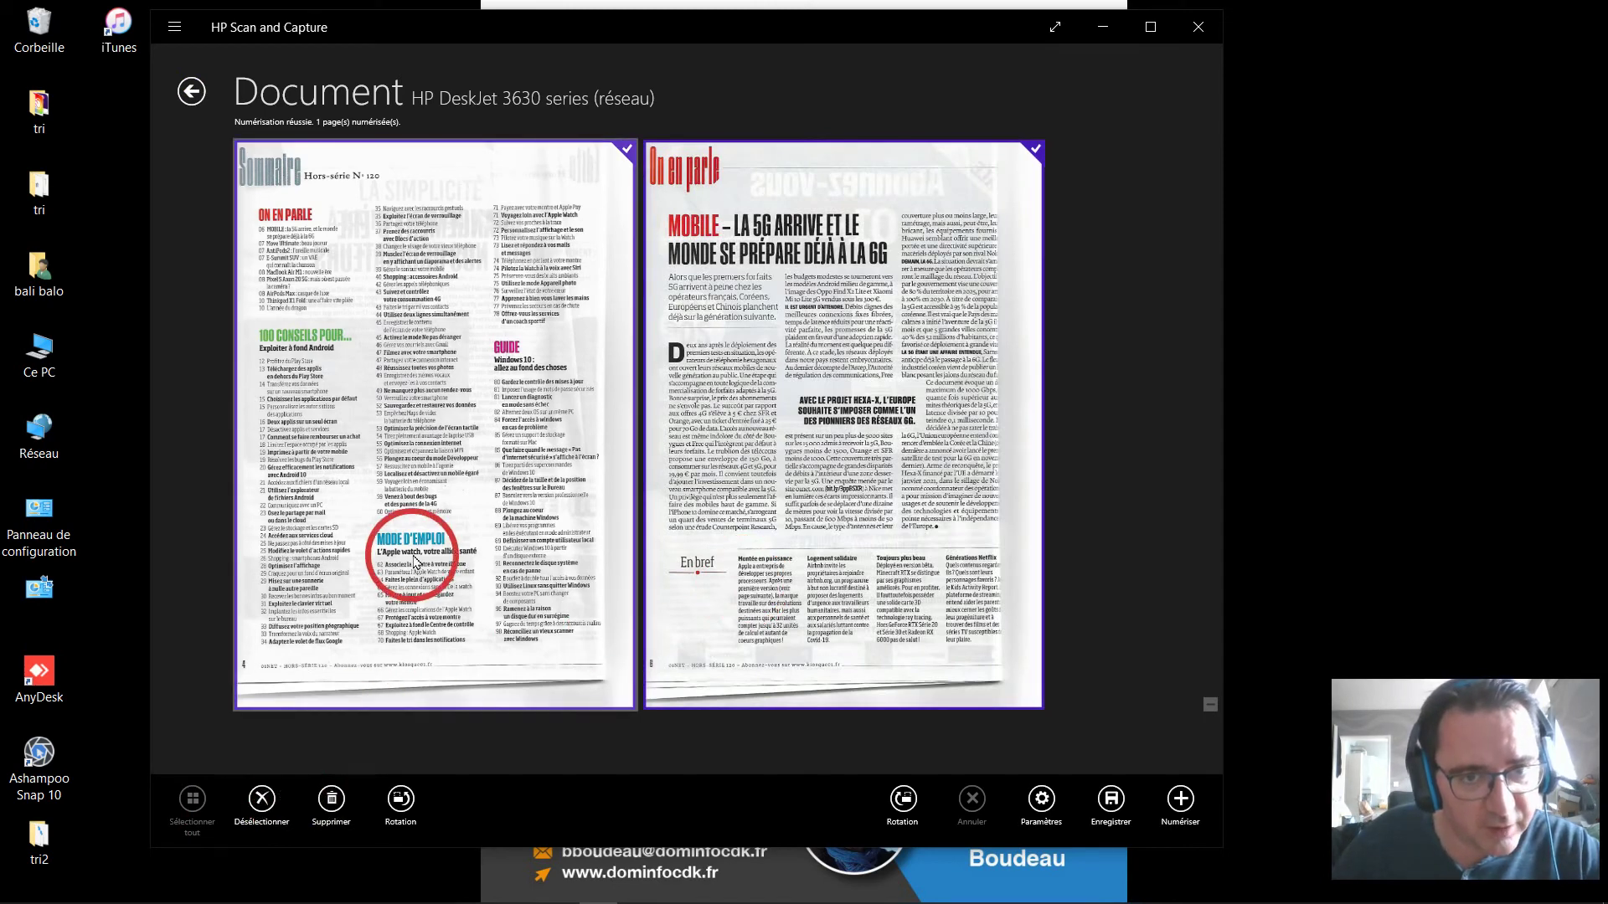
left_click(632, 154)
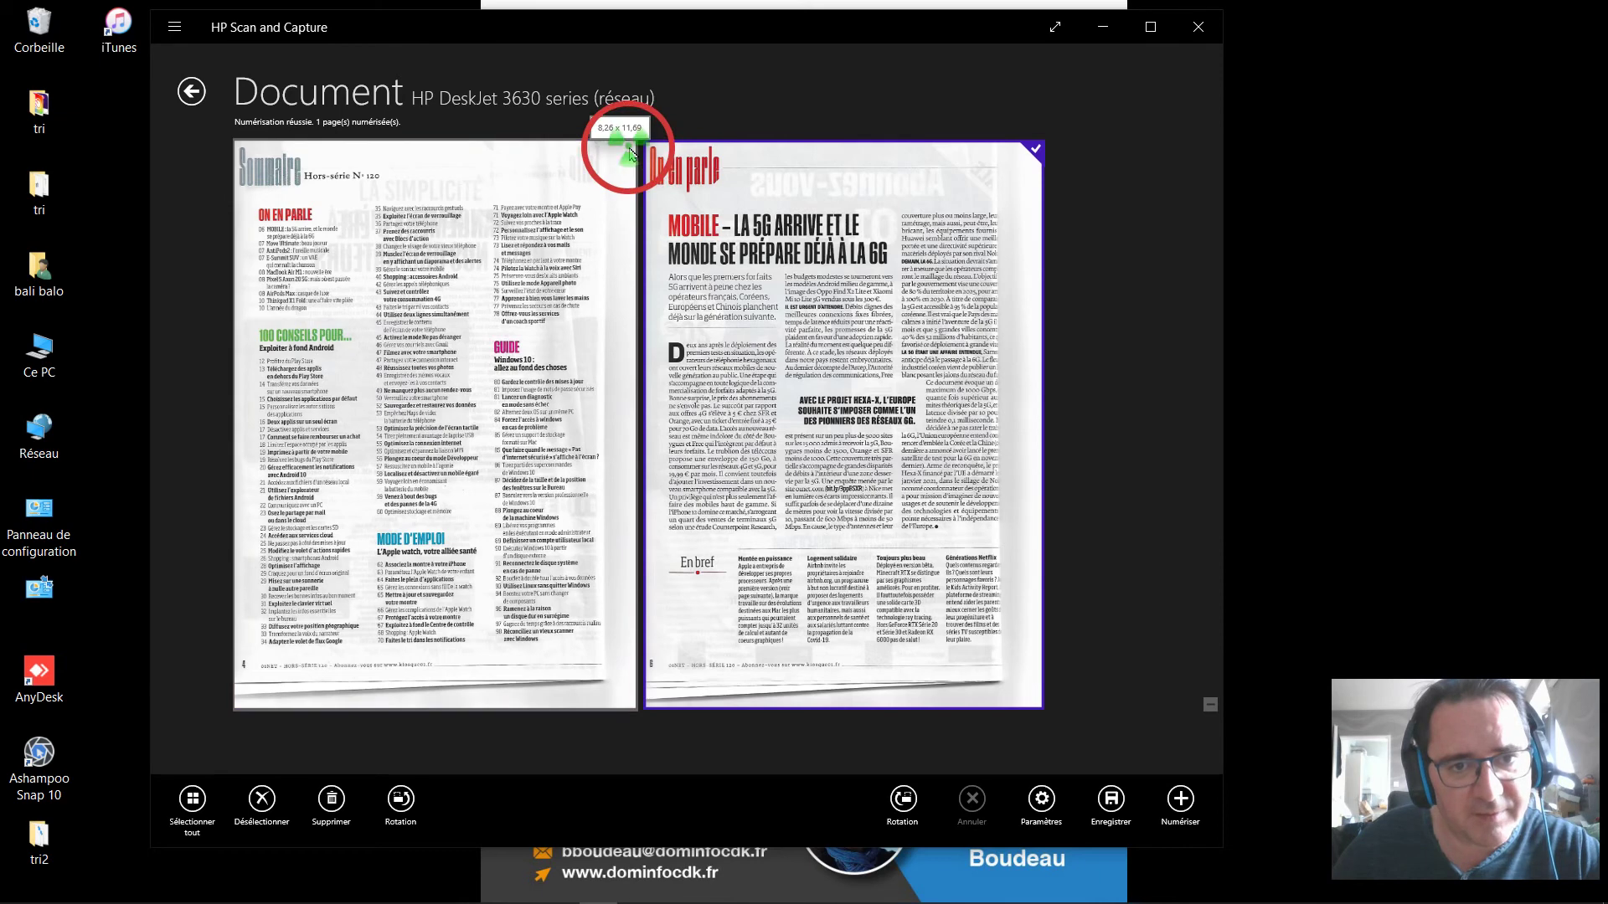
left_click(632, 154)
left_click(632, 154)
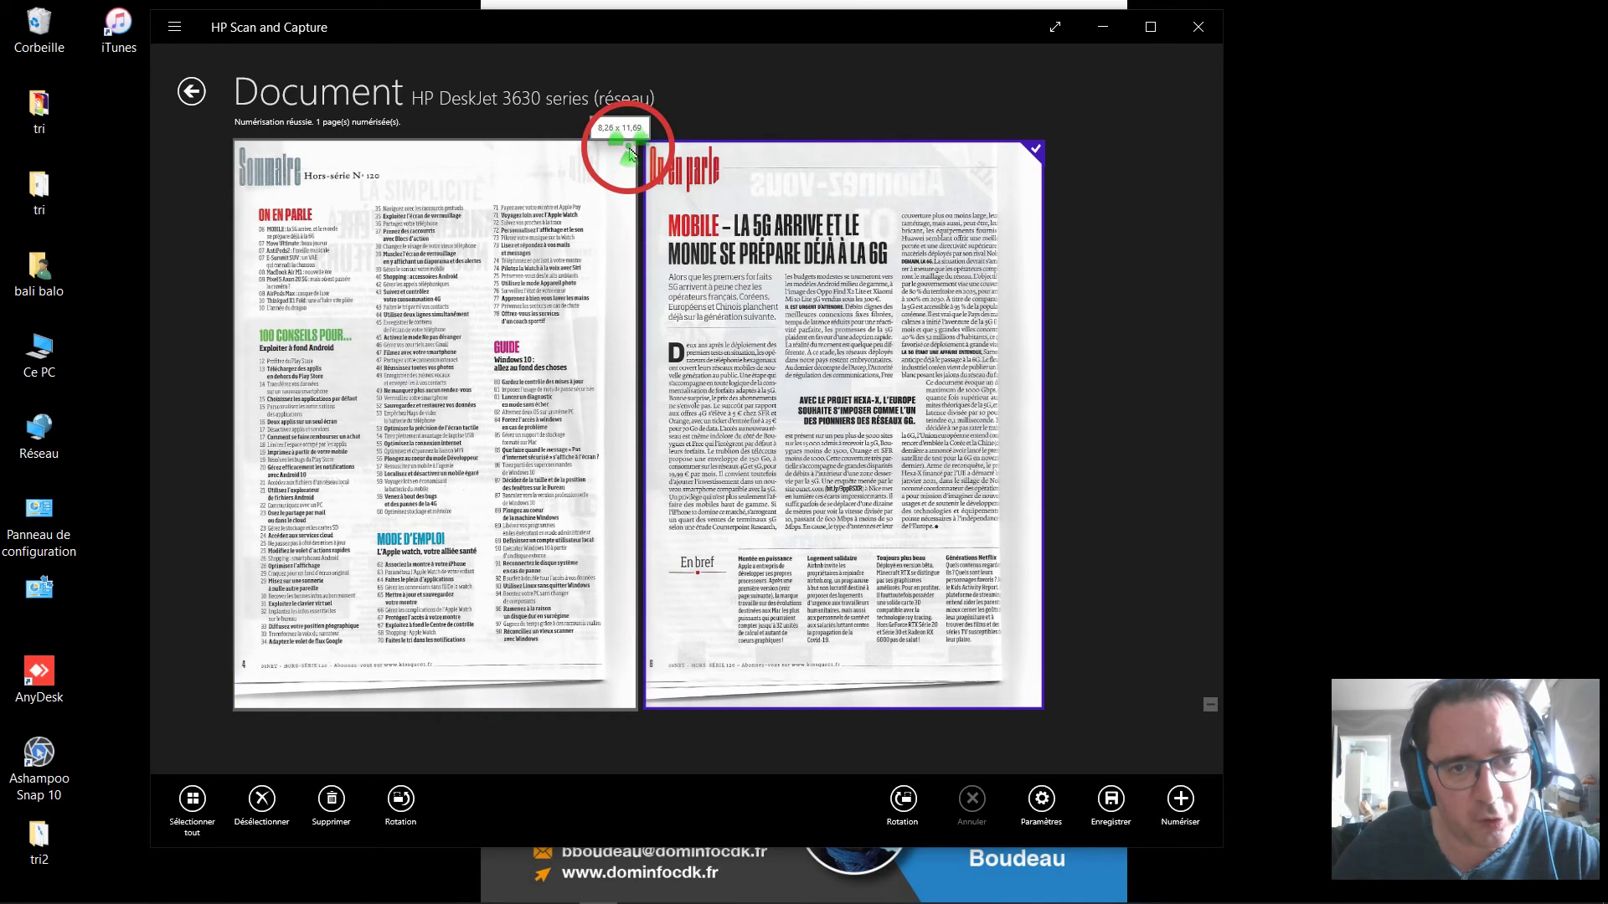
left_click(631, 154)
left_click(632, 154)
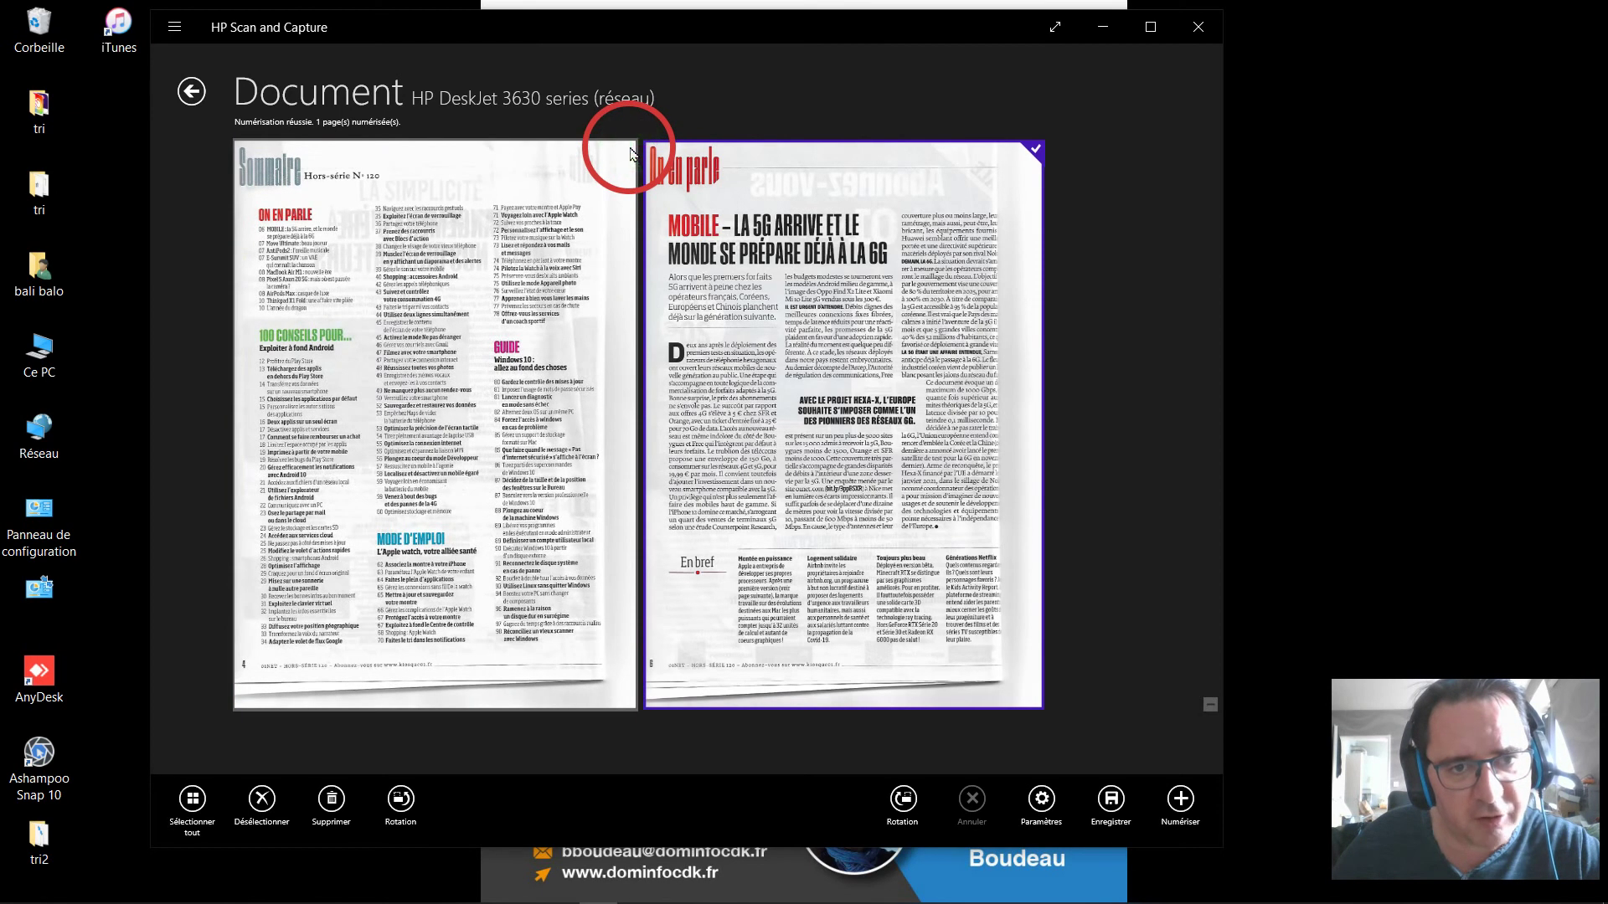
left_click(633, 155)
left_click(258, 806)
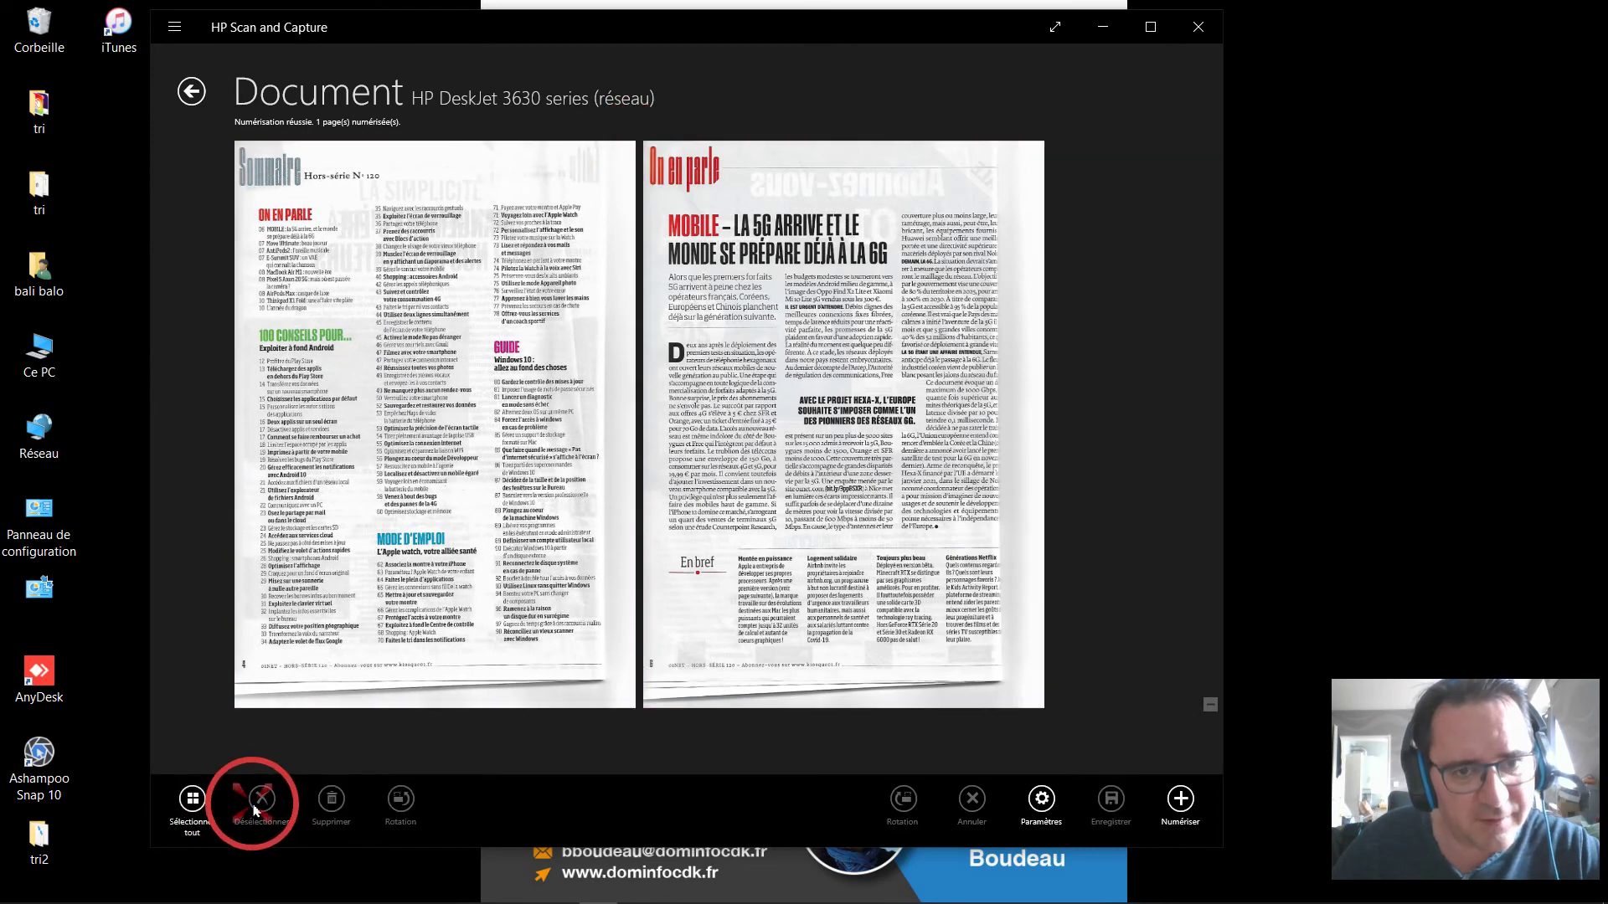
left_click(182, 812)
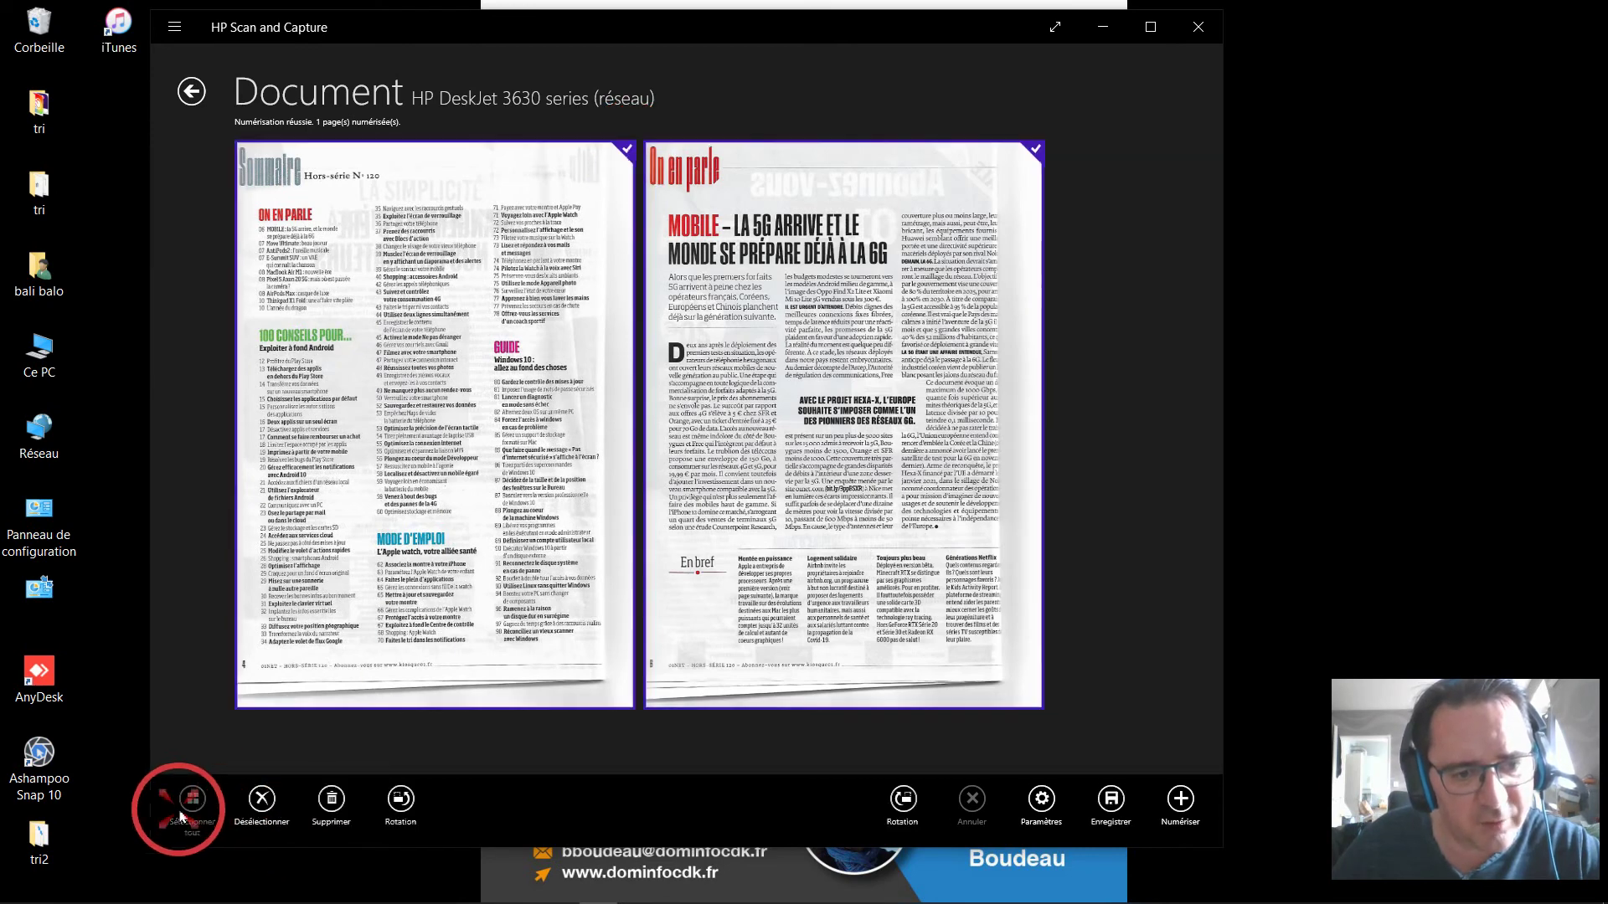
left_click(318, 663)
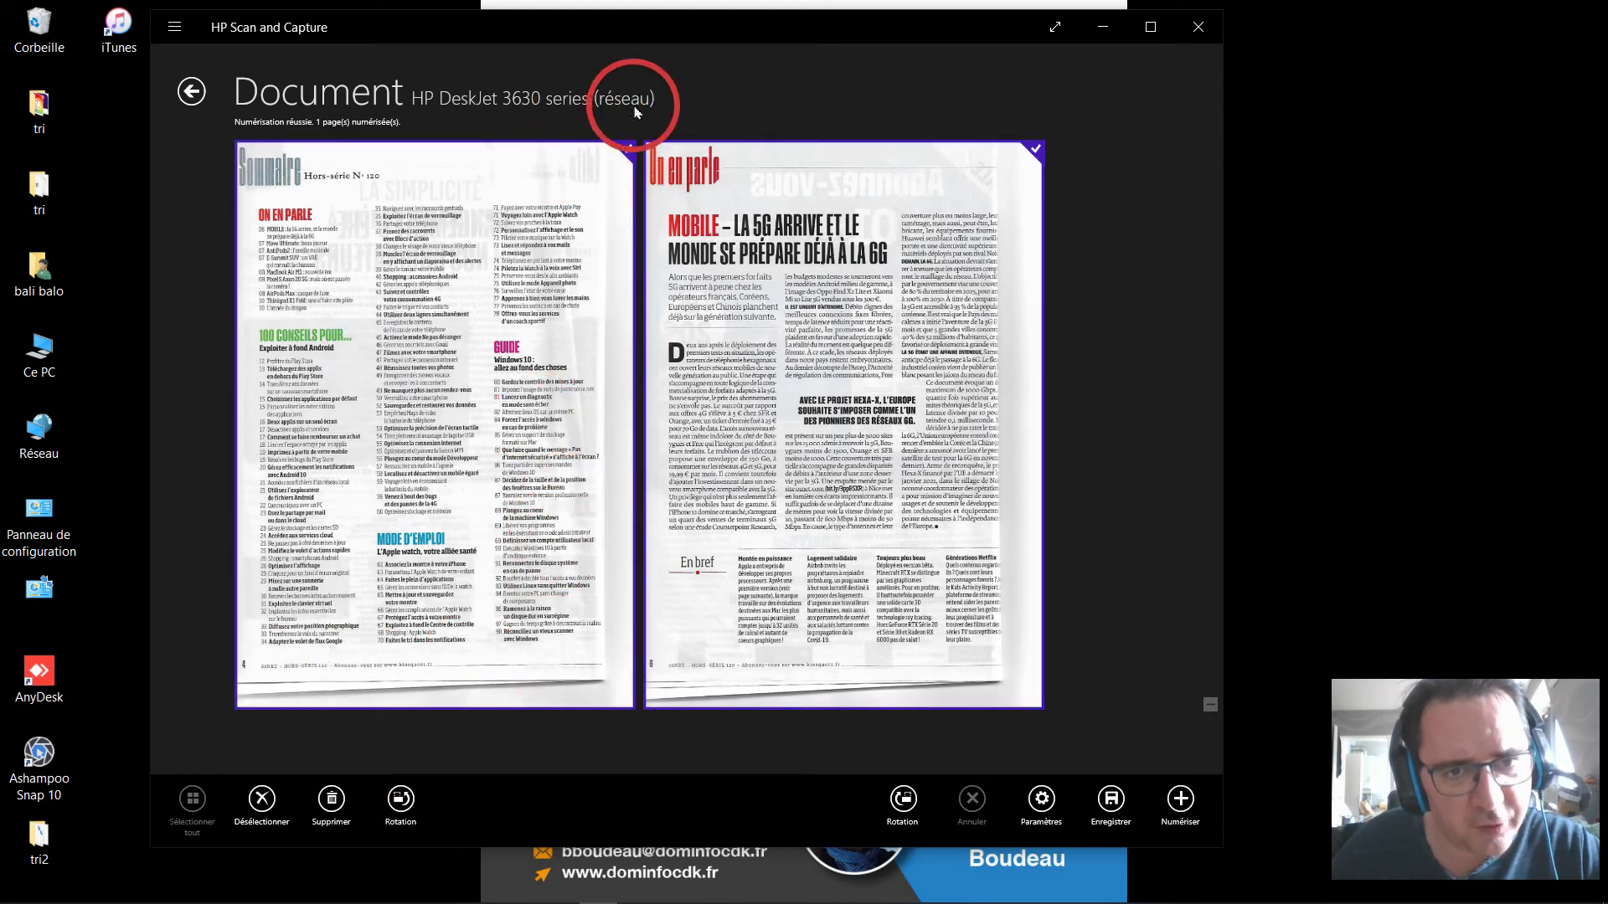
left_click(1036, 164)
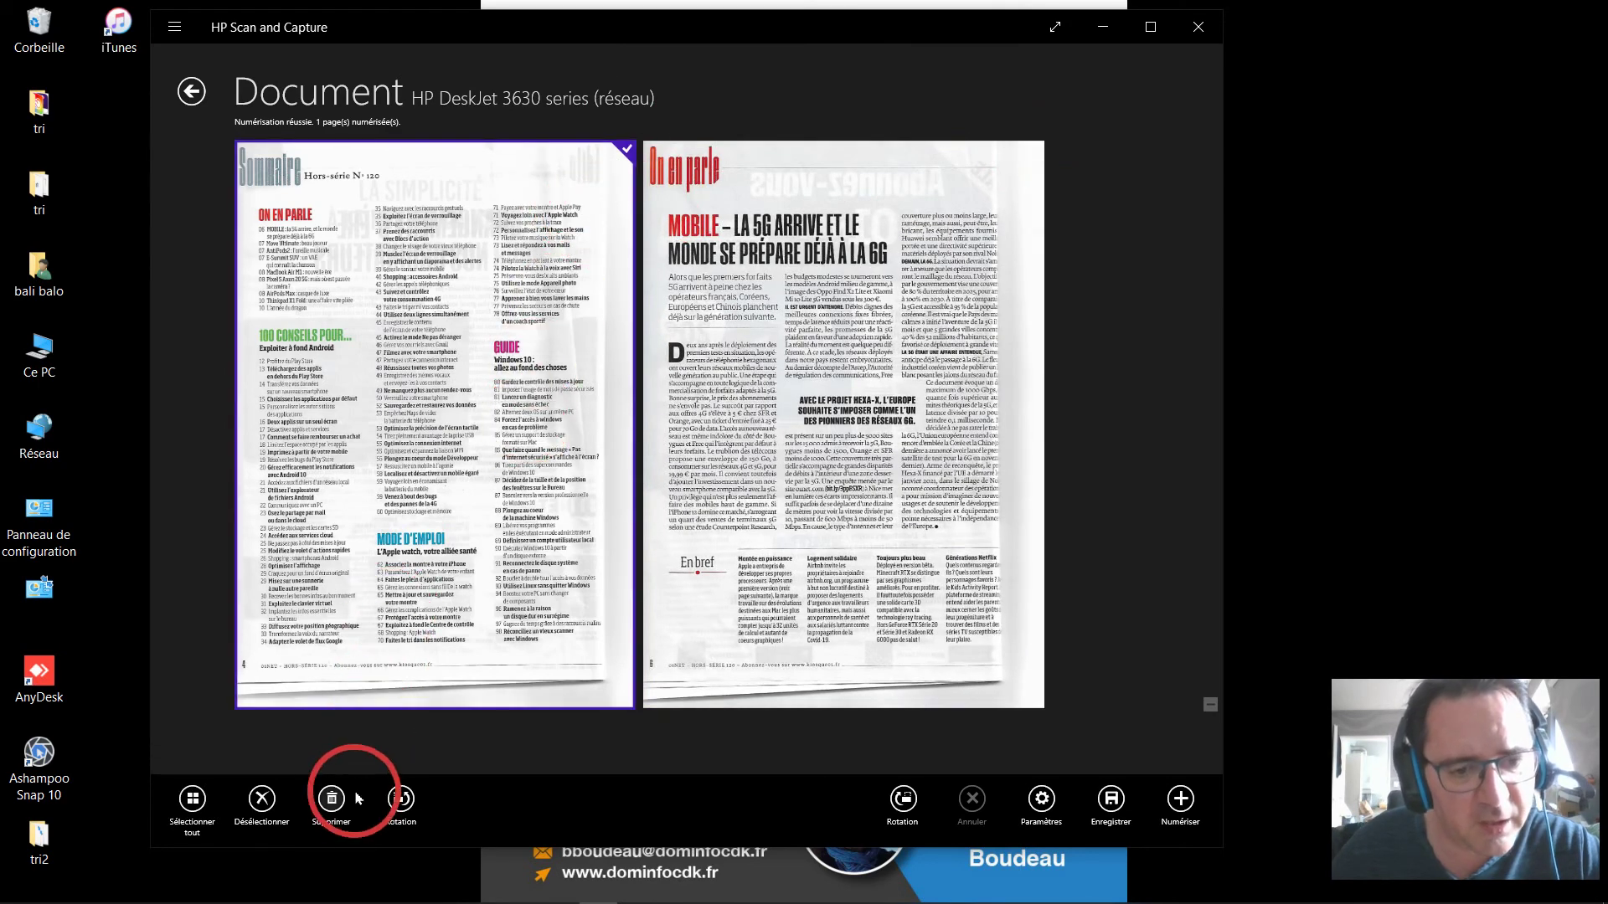
left_click(394, 800)
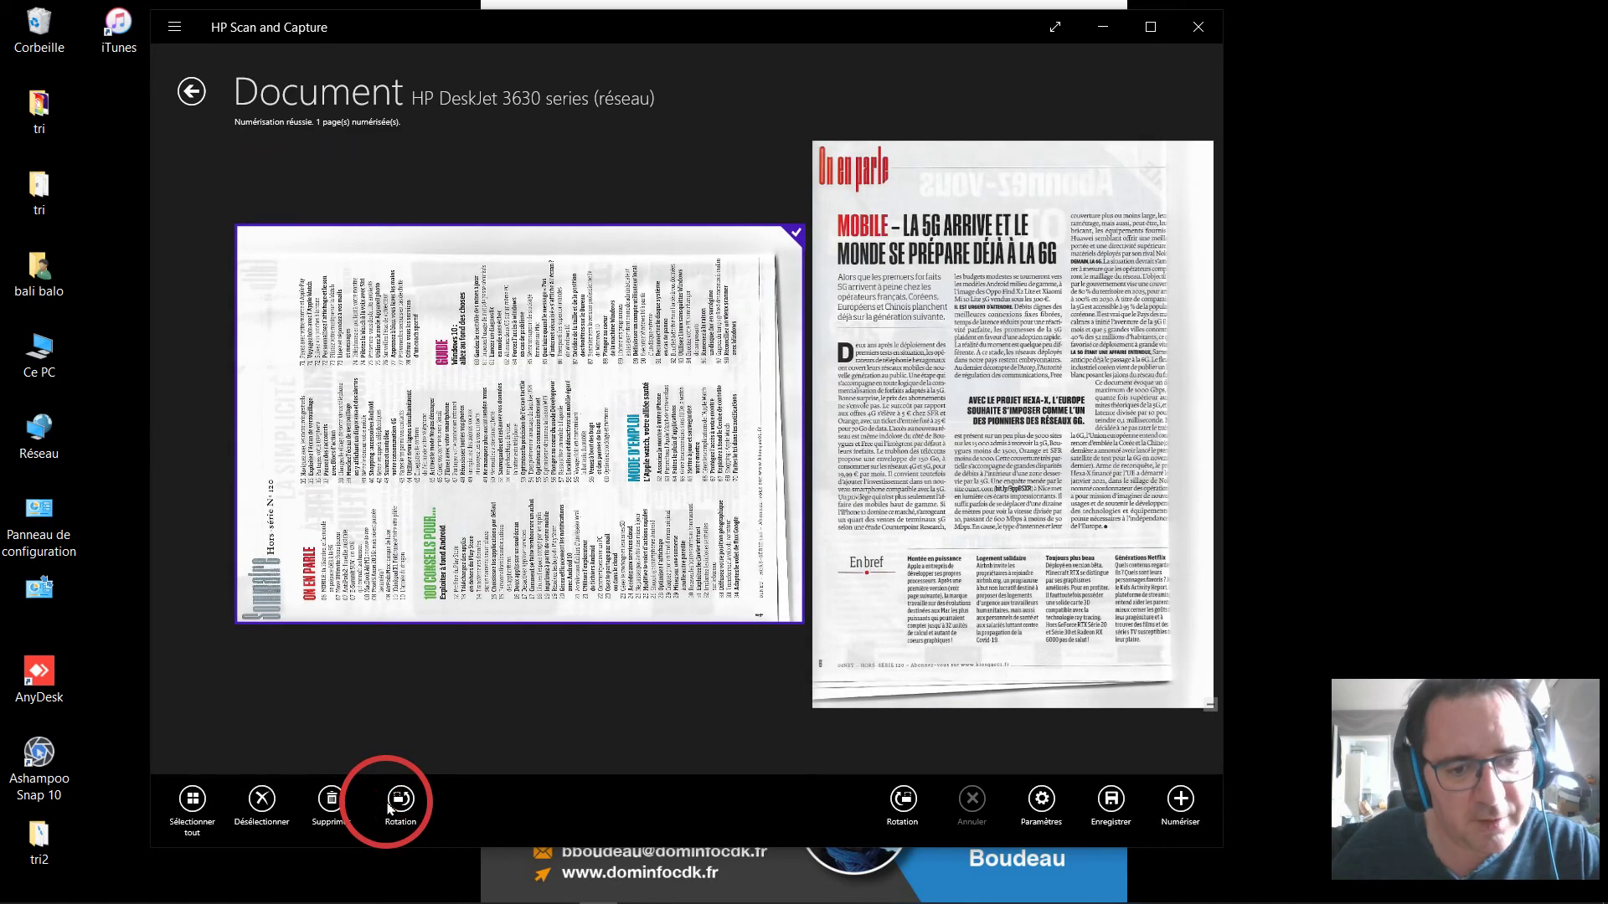
left_click(905, 792)
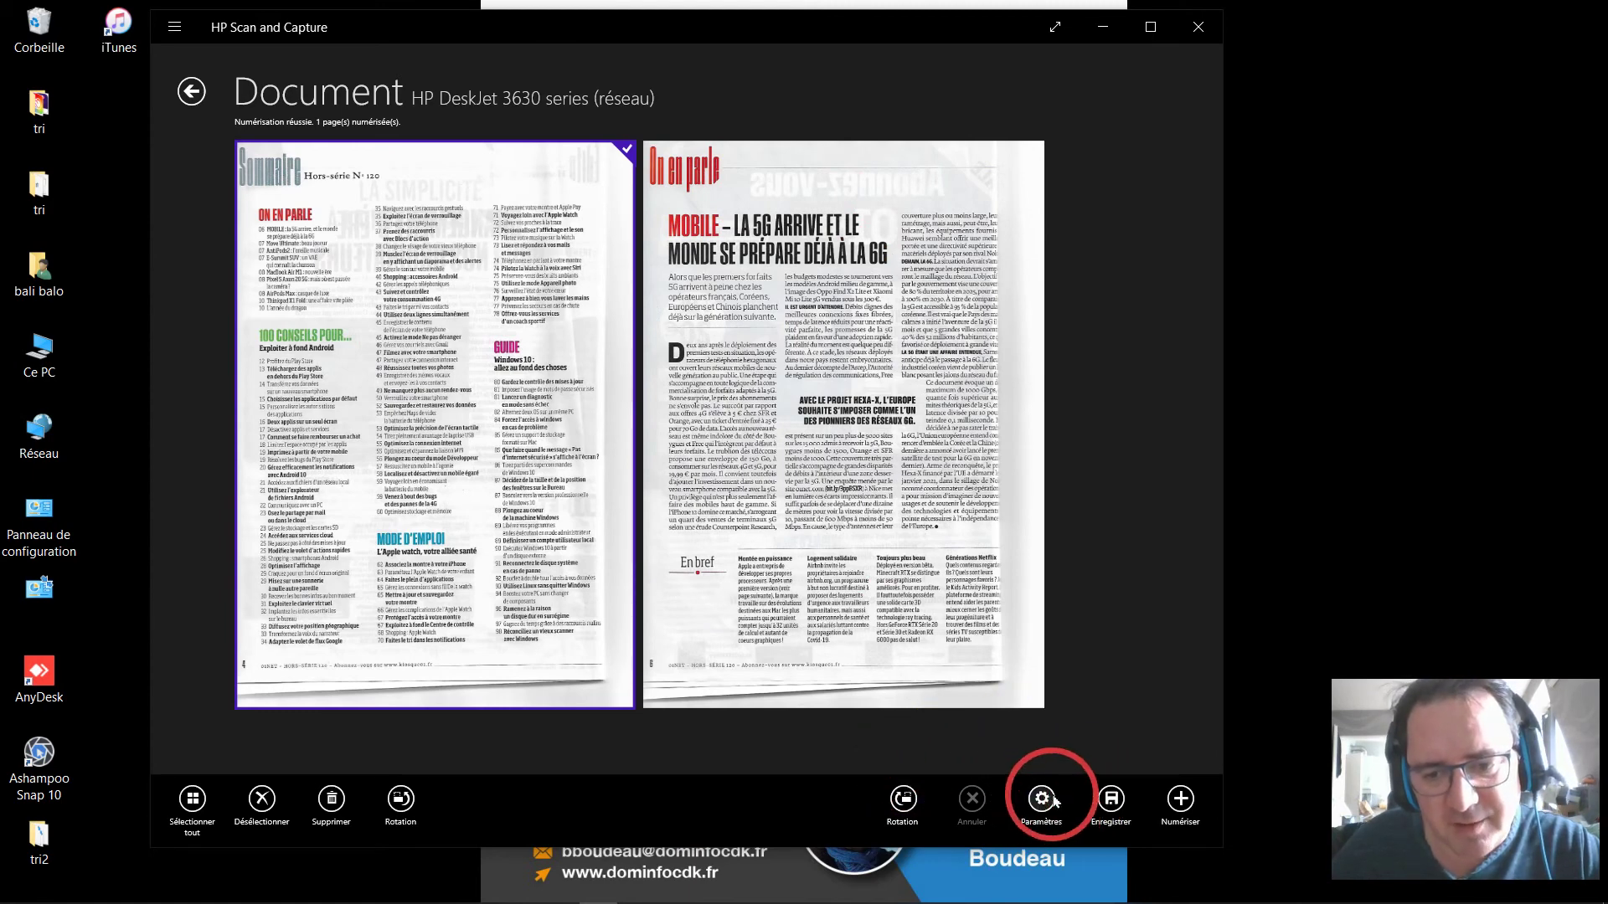
left_click(1108, 794)
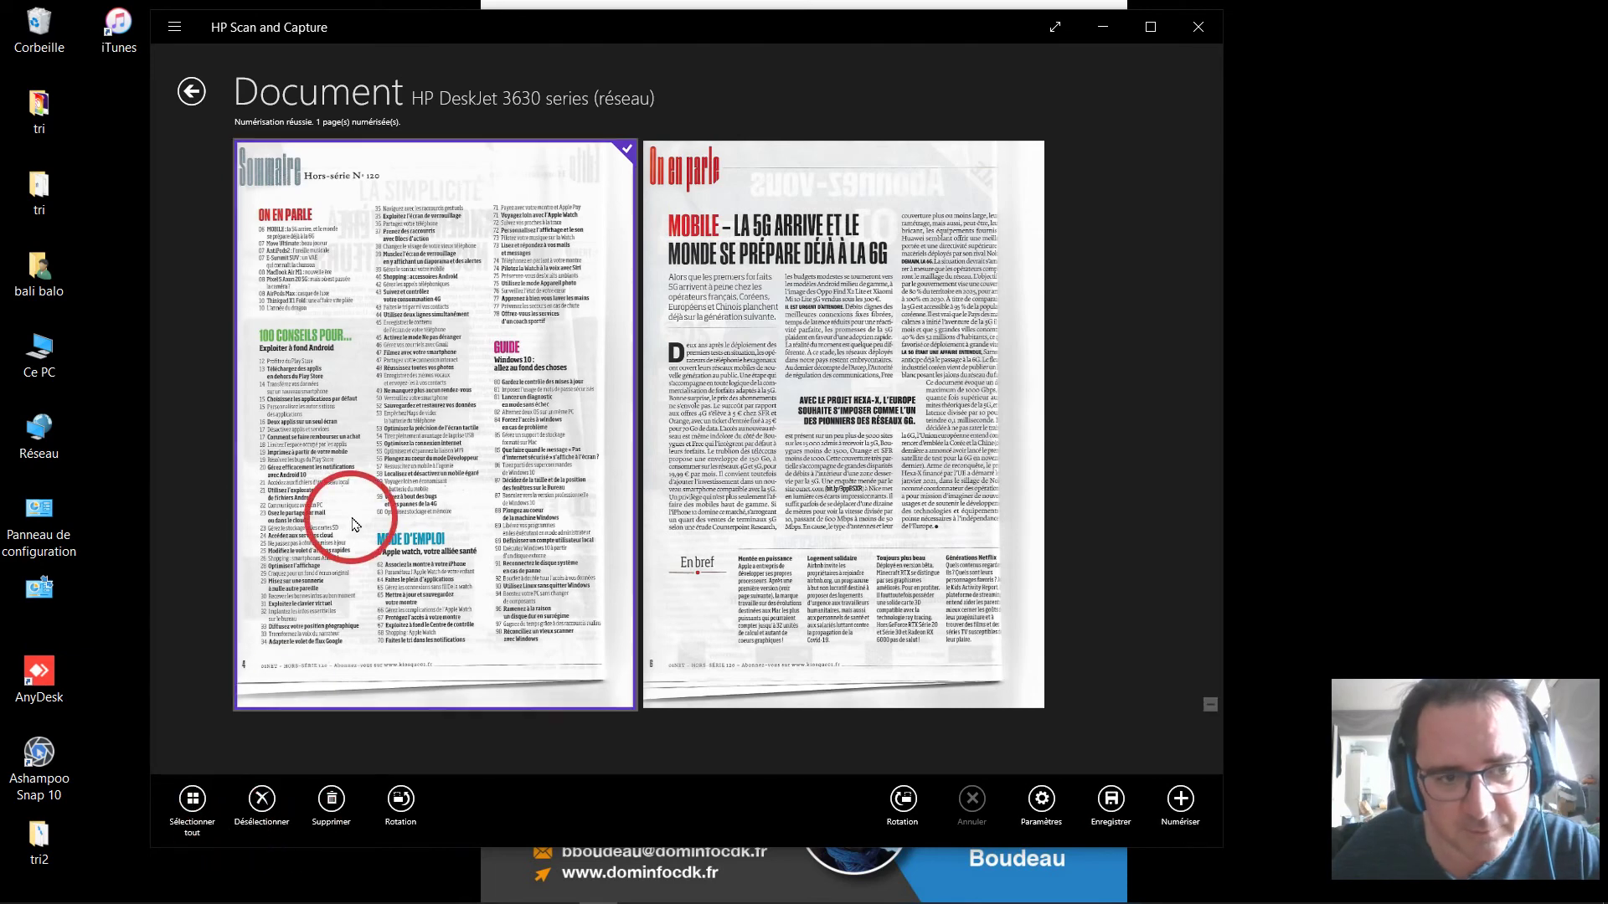
left_click(193, 799)
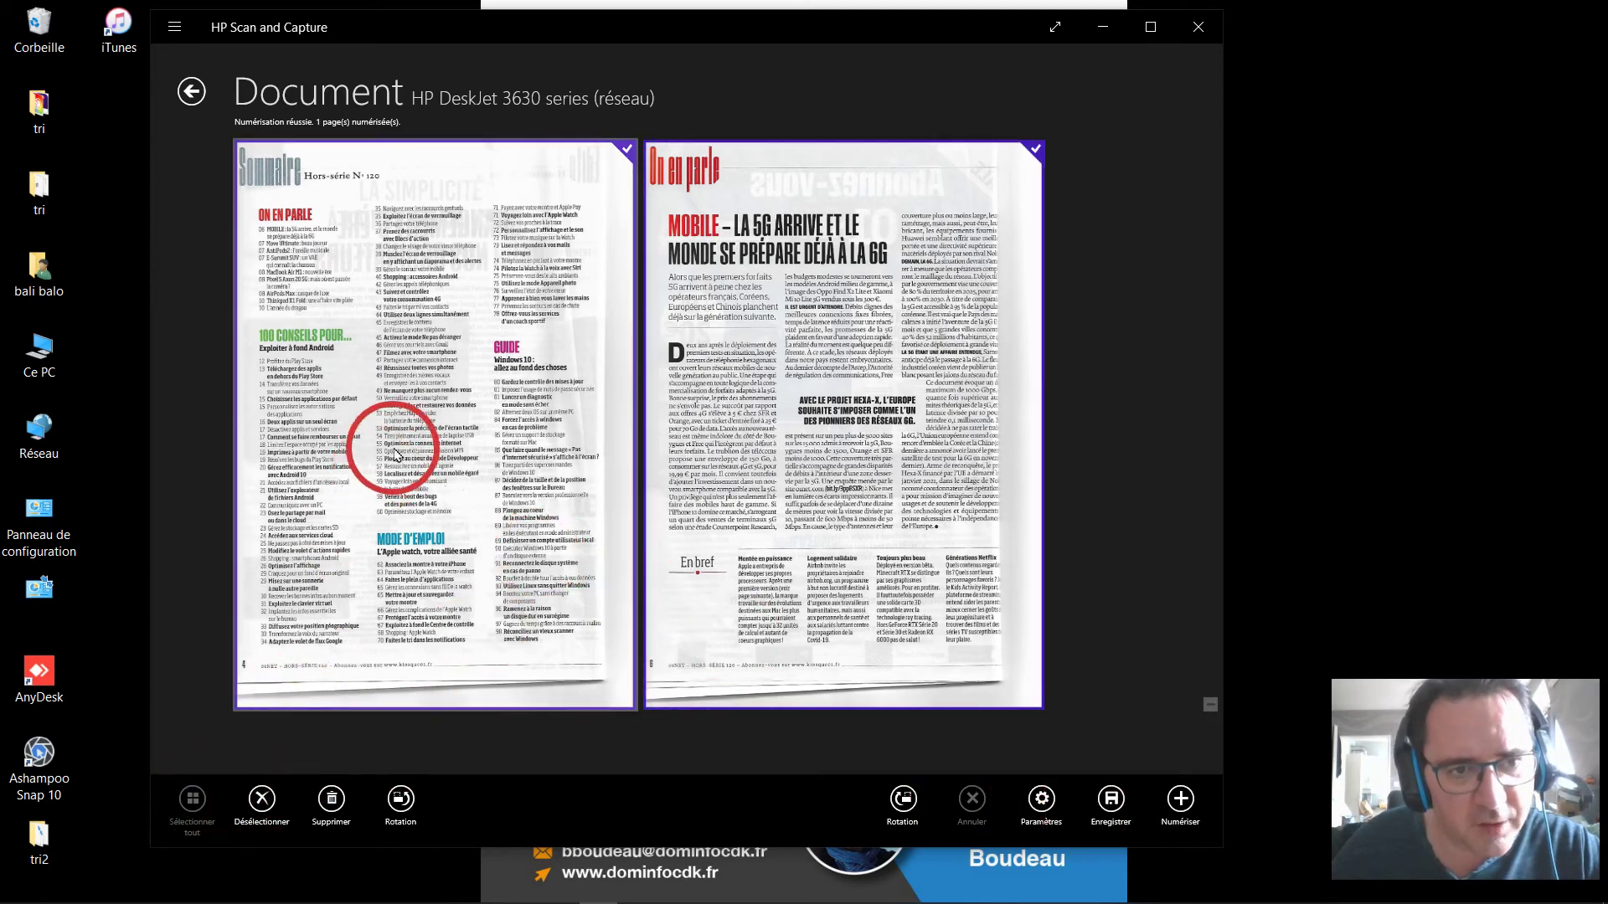
left_click(431, 373)
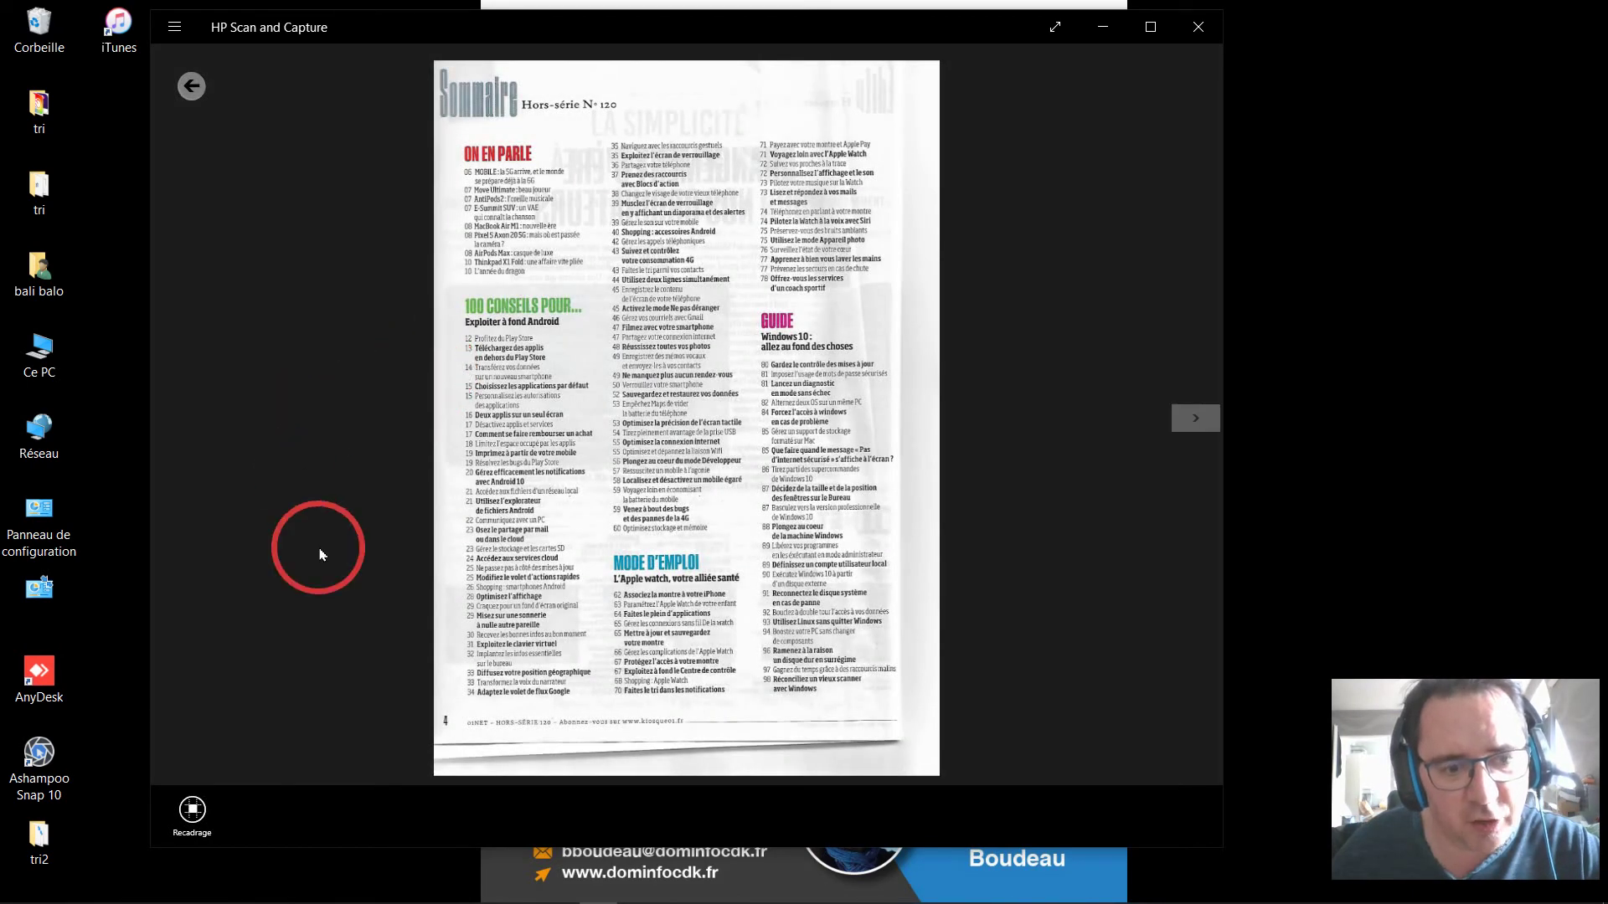
left_click(183, 810)
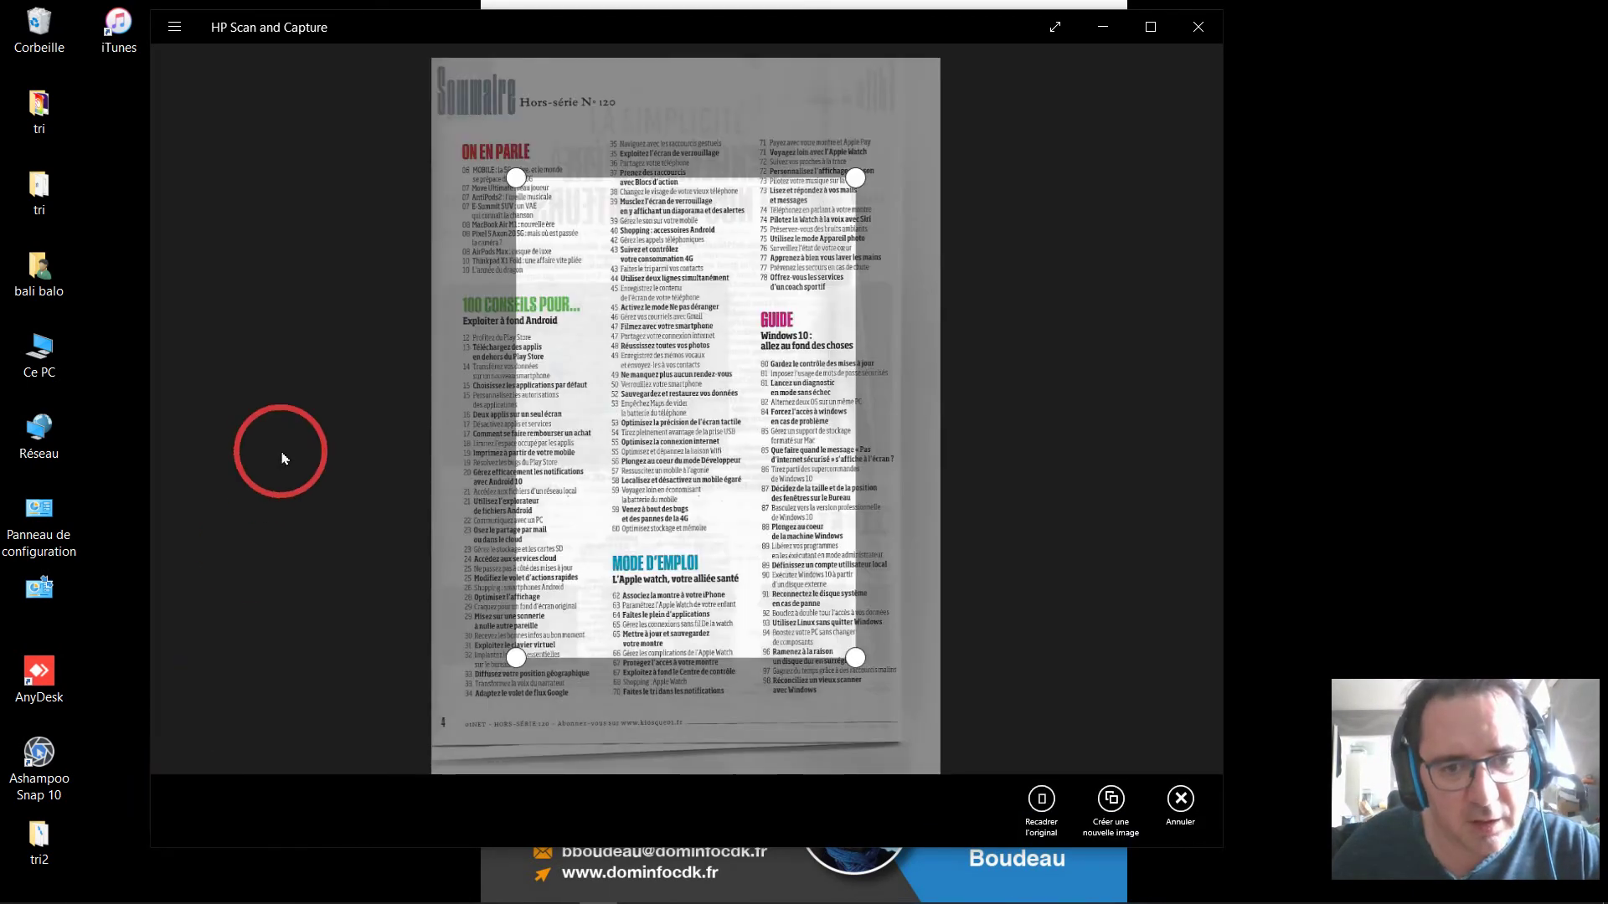
left_click_drag(517, 663, 459, 751)
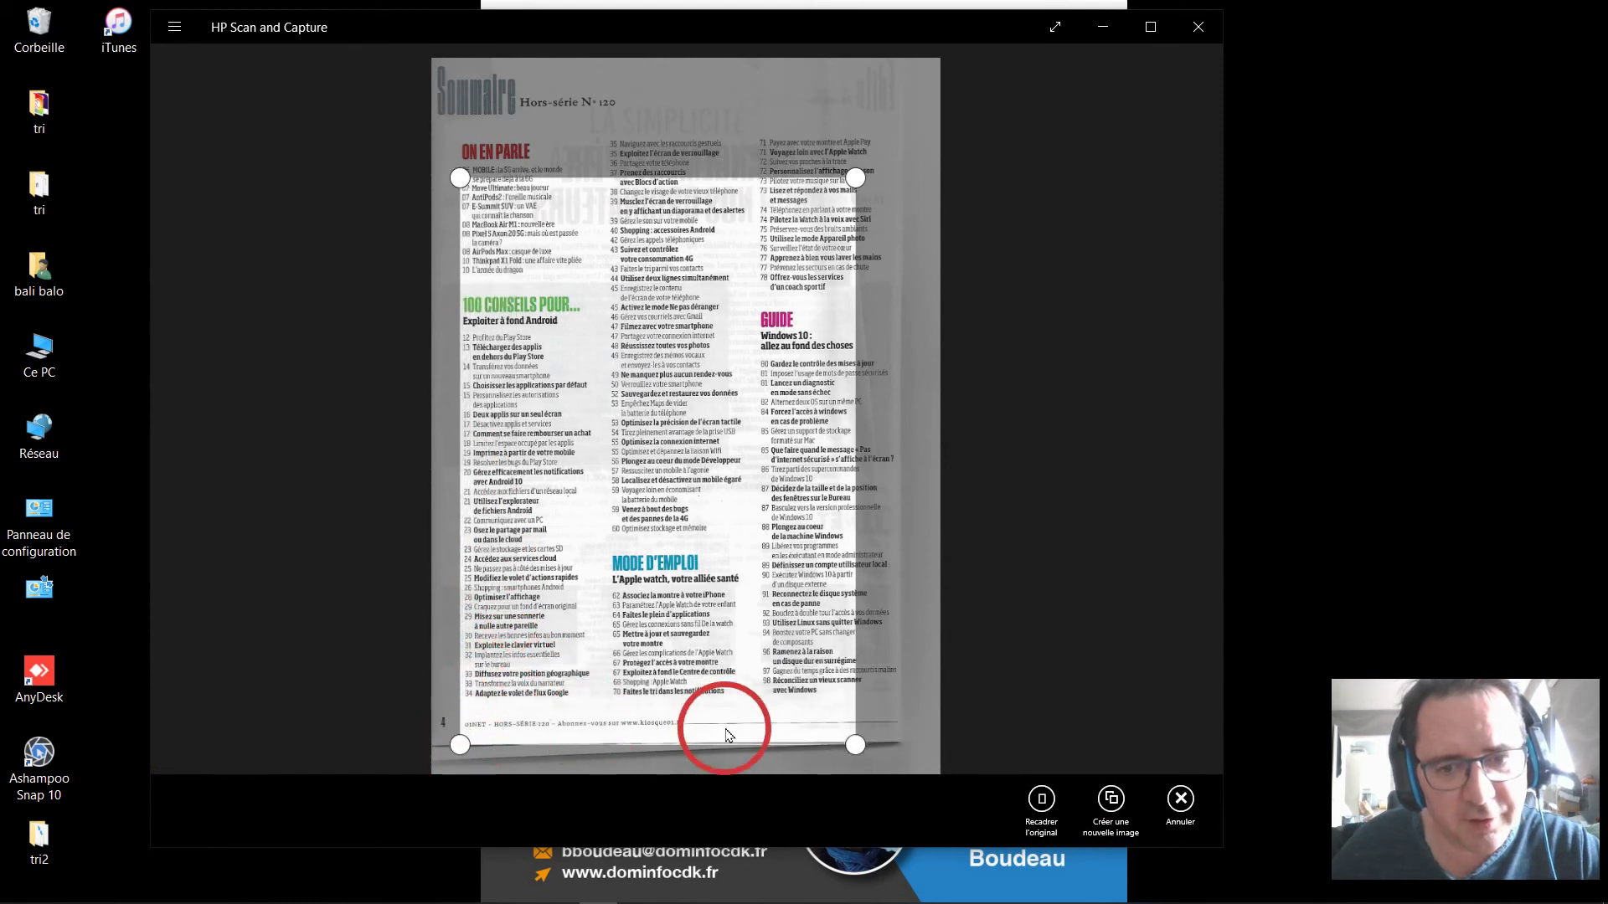
left_click_drag(855, 744, 969, 736)
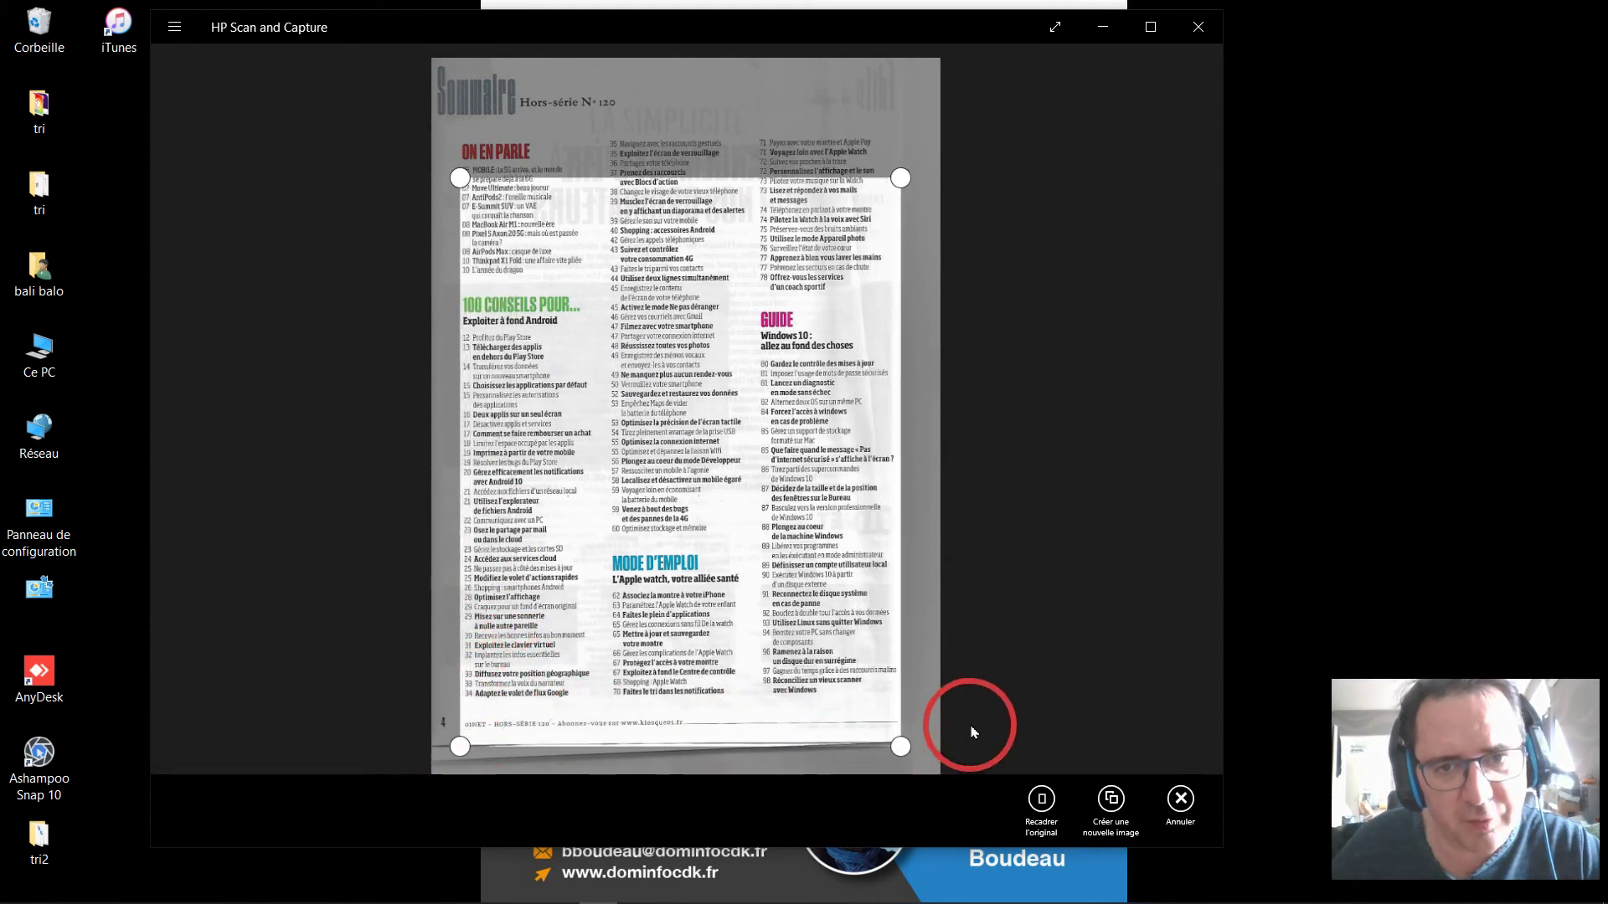
left_click_drag(901, 178, 925, 120)
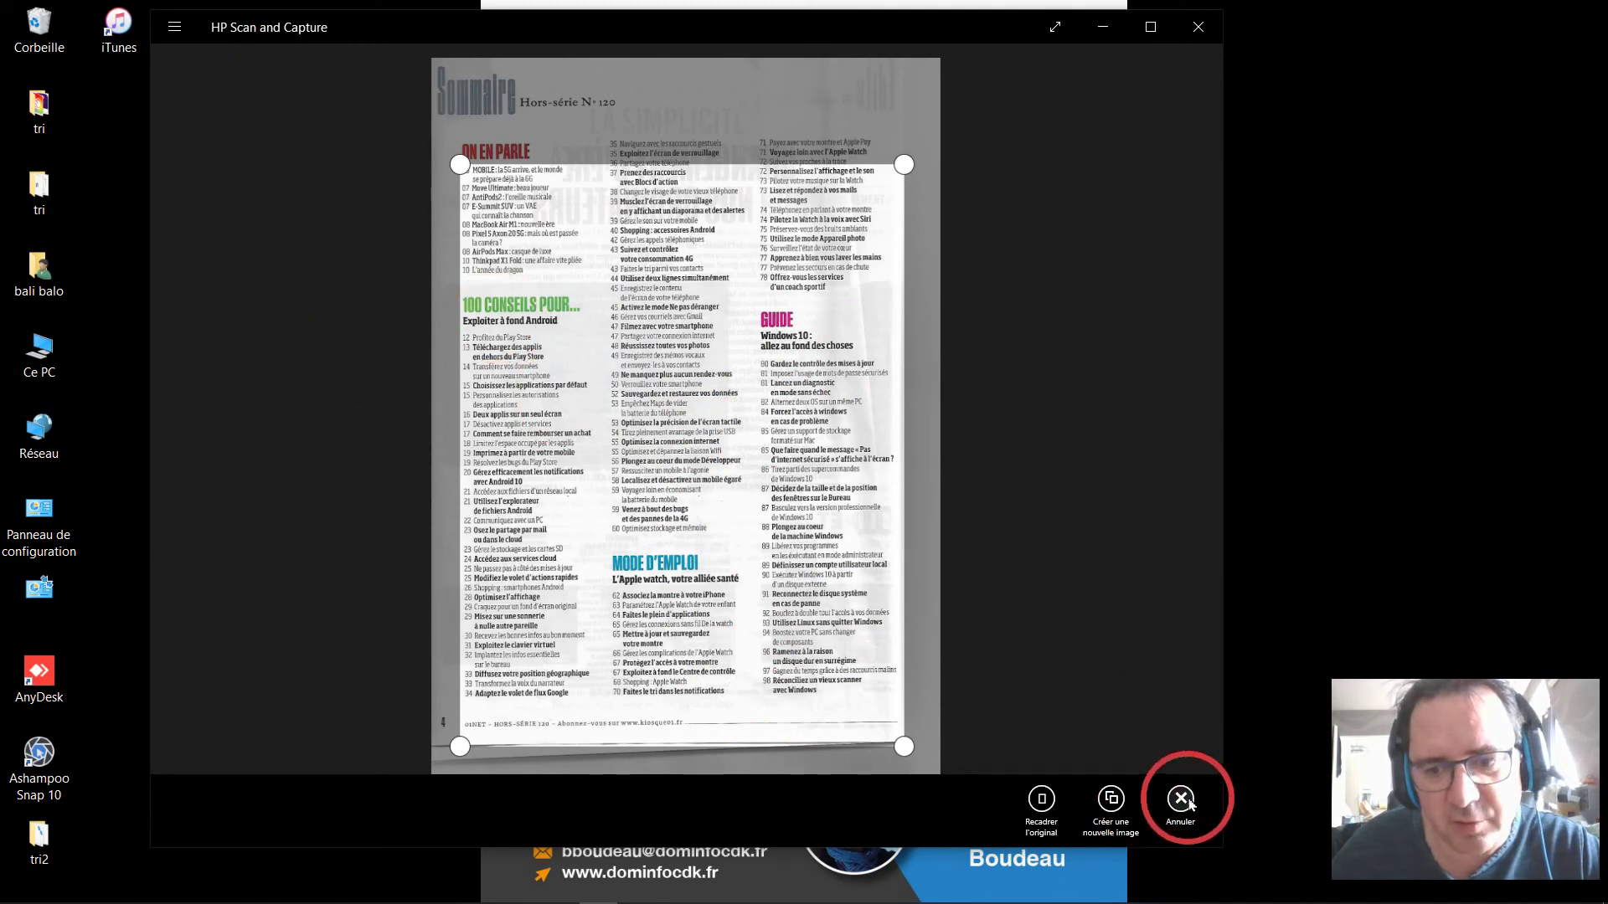
left_click(1183, 800)
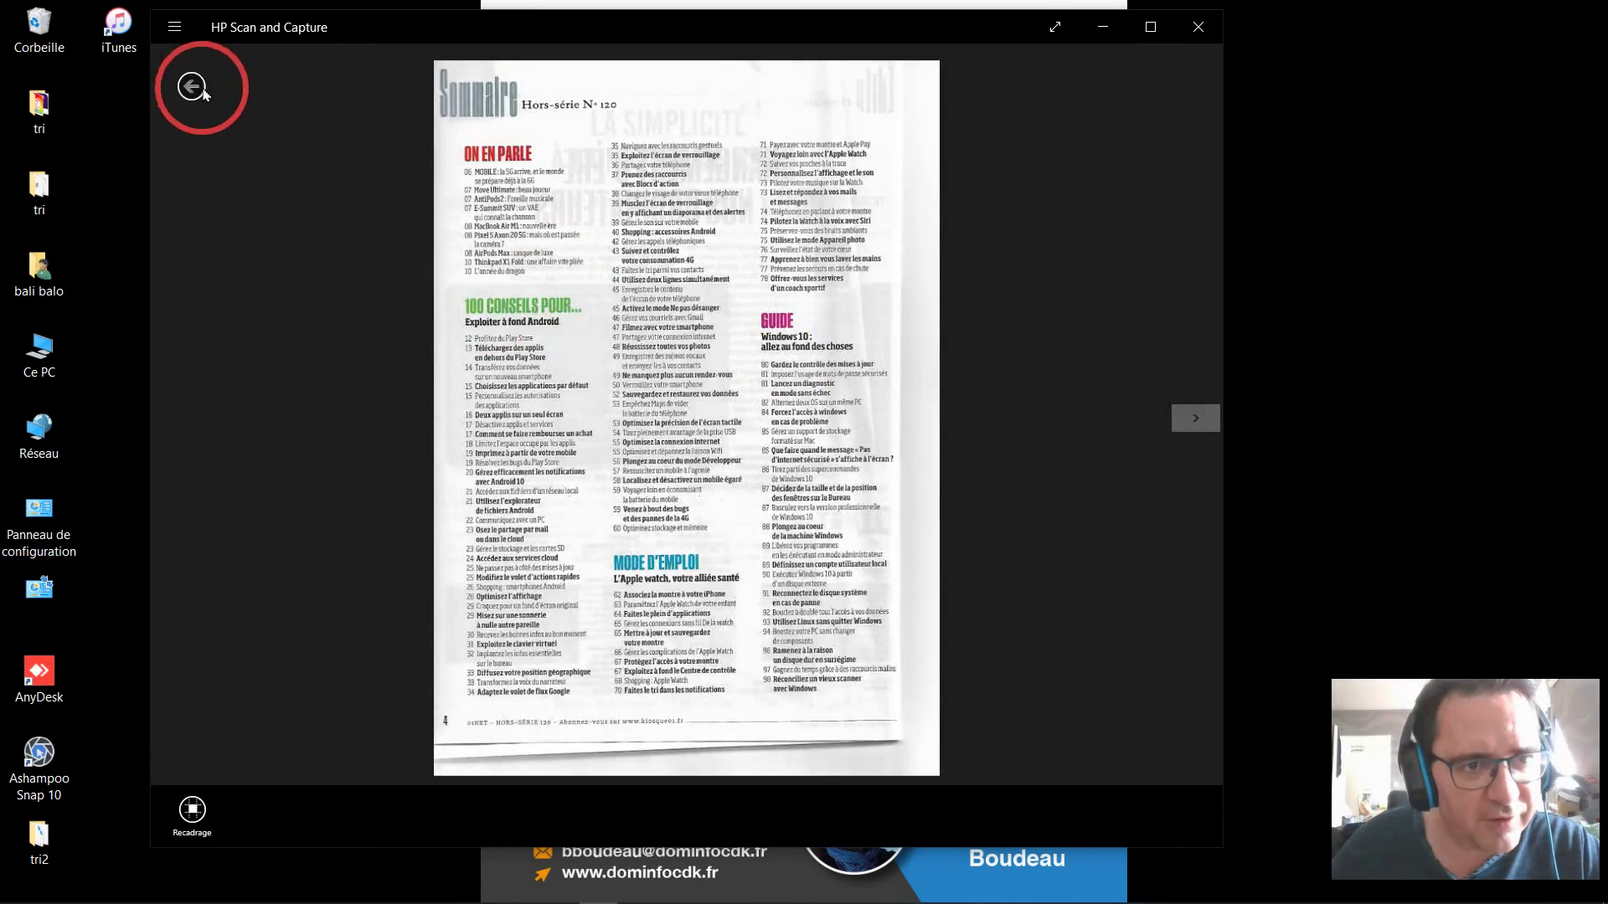
left_click(191, 85)
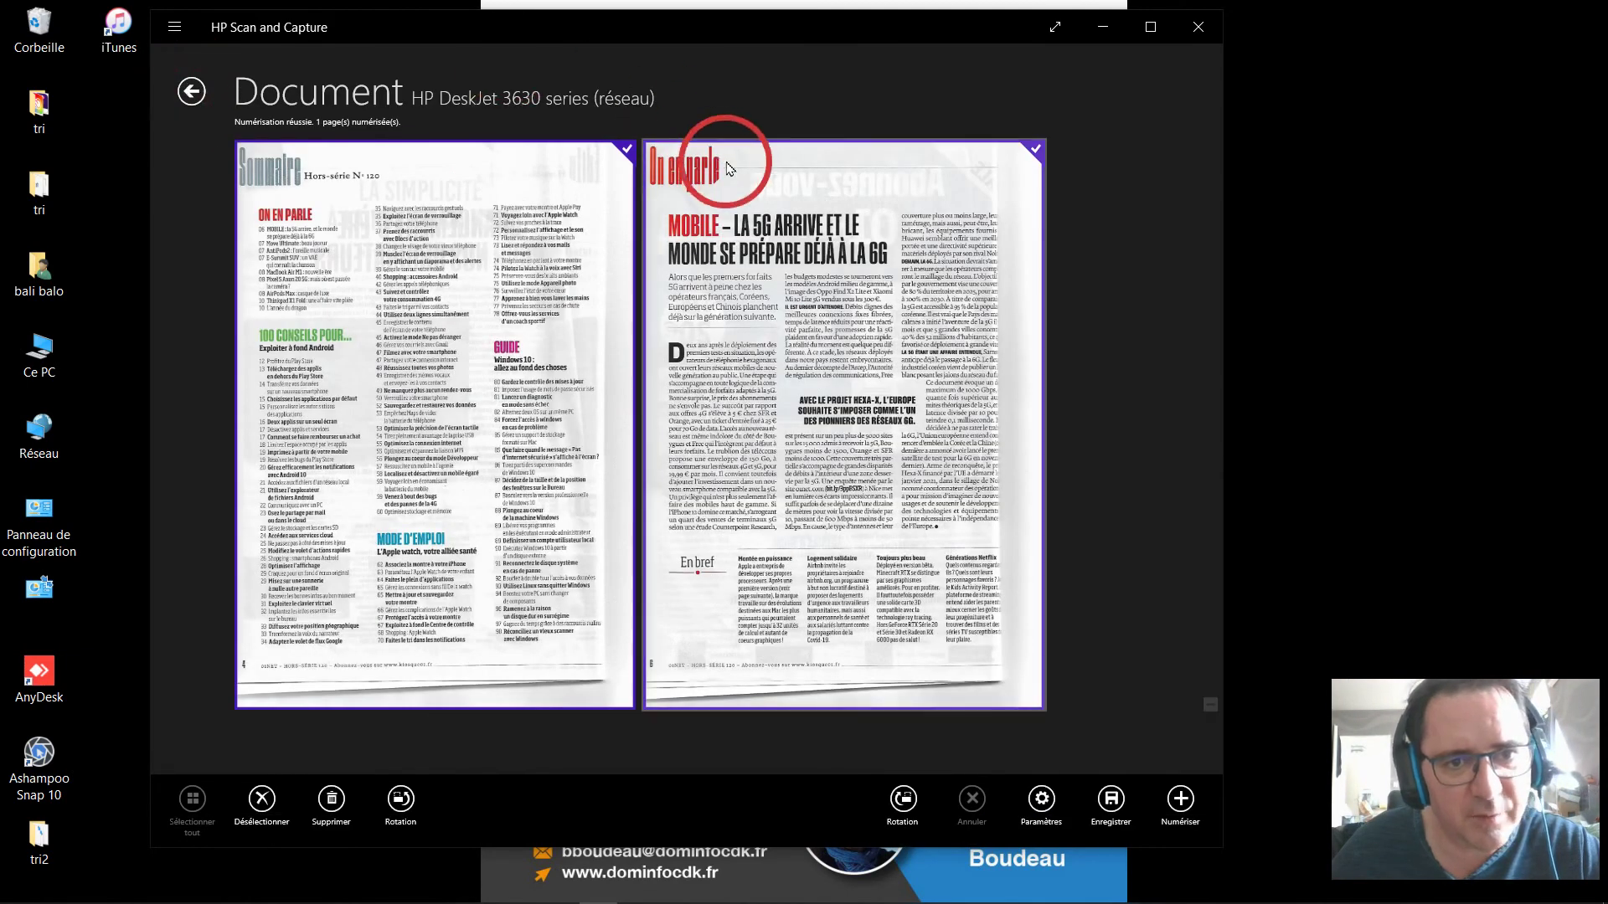
left_click_drag(826, 467, 281, 444)
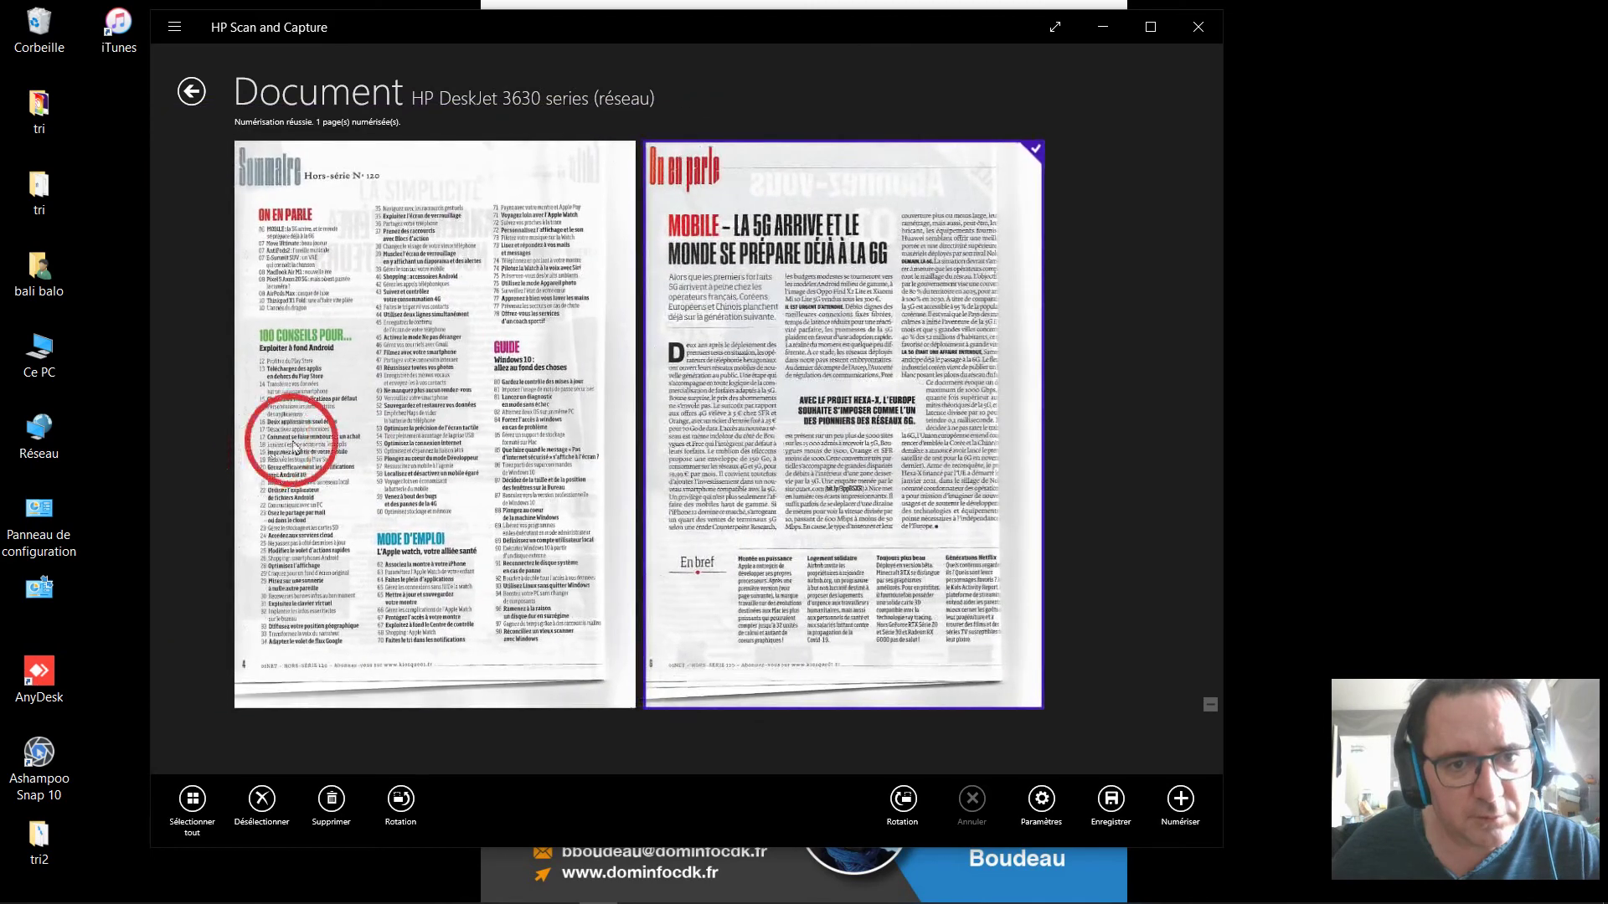
left_click_drag(787, 349, 360, 349)
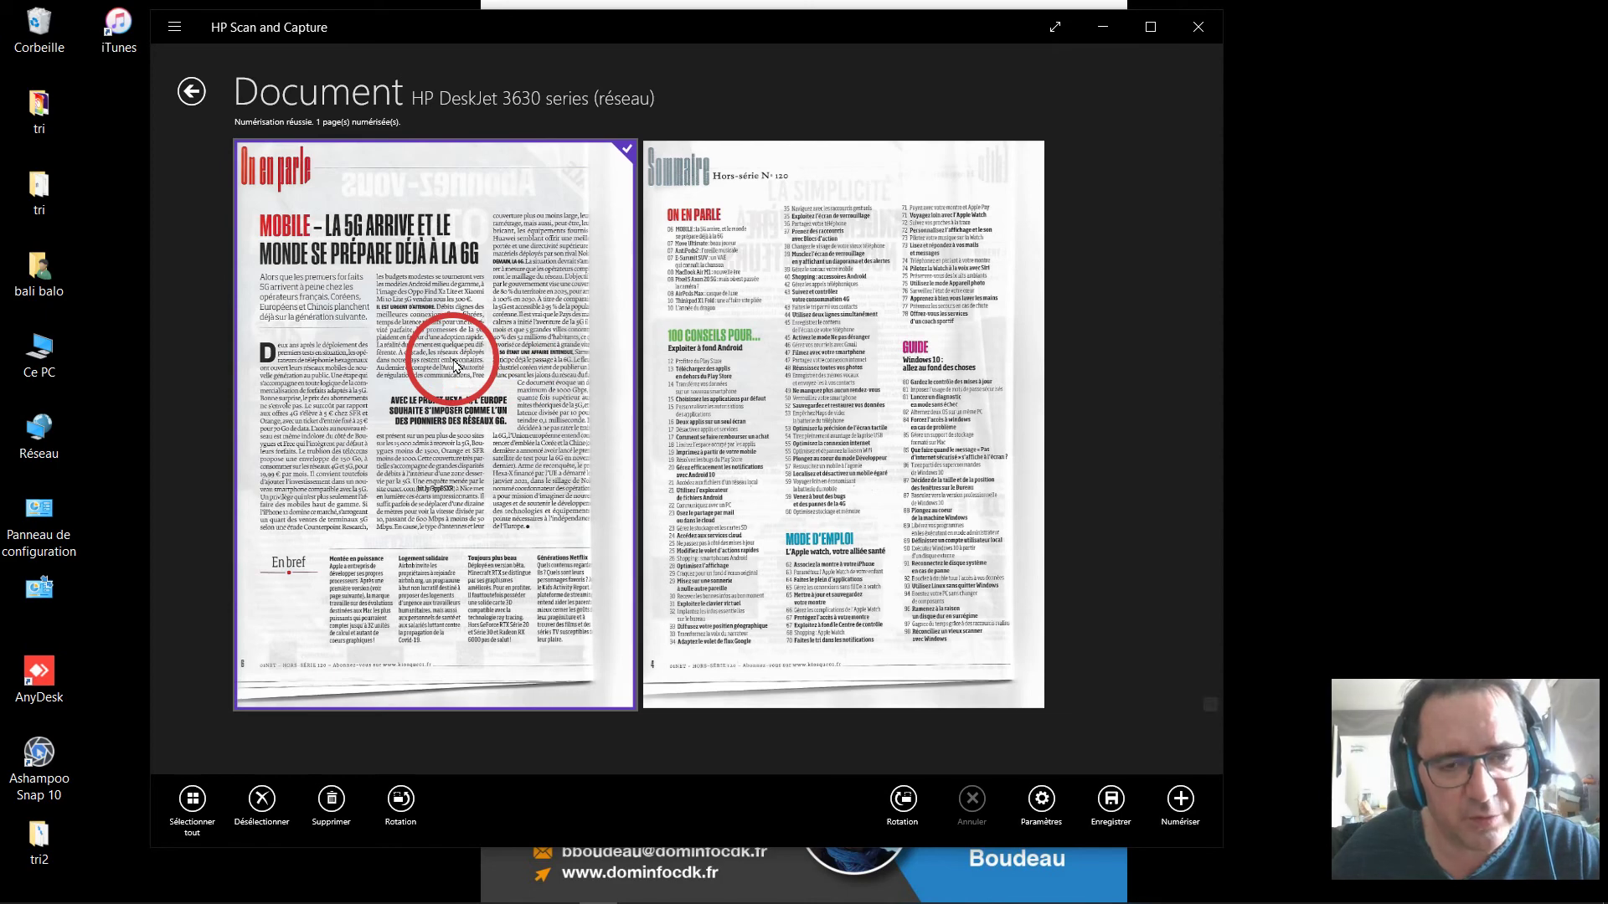
left_click(455, 366)
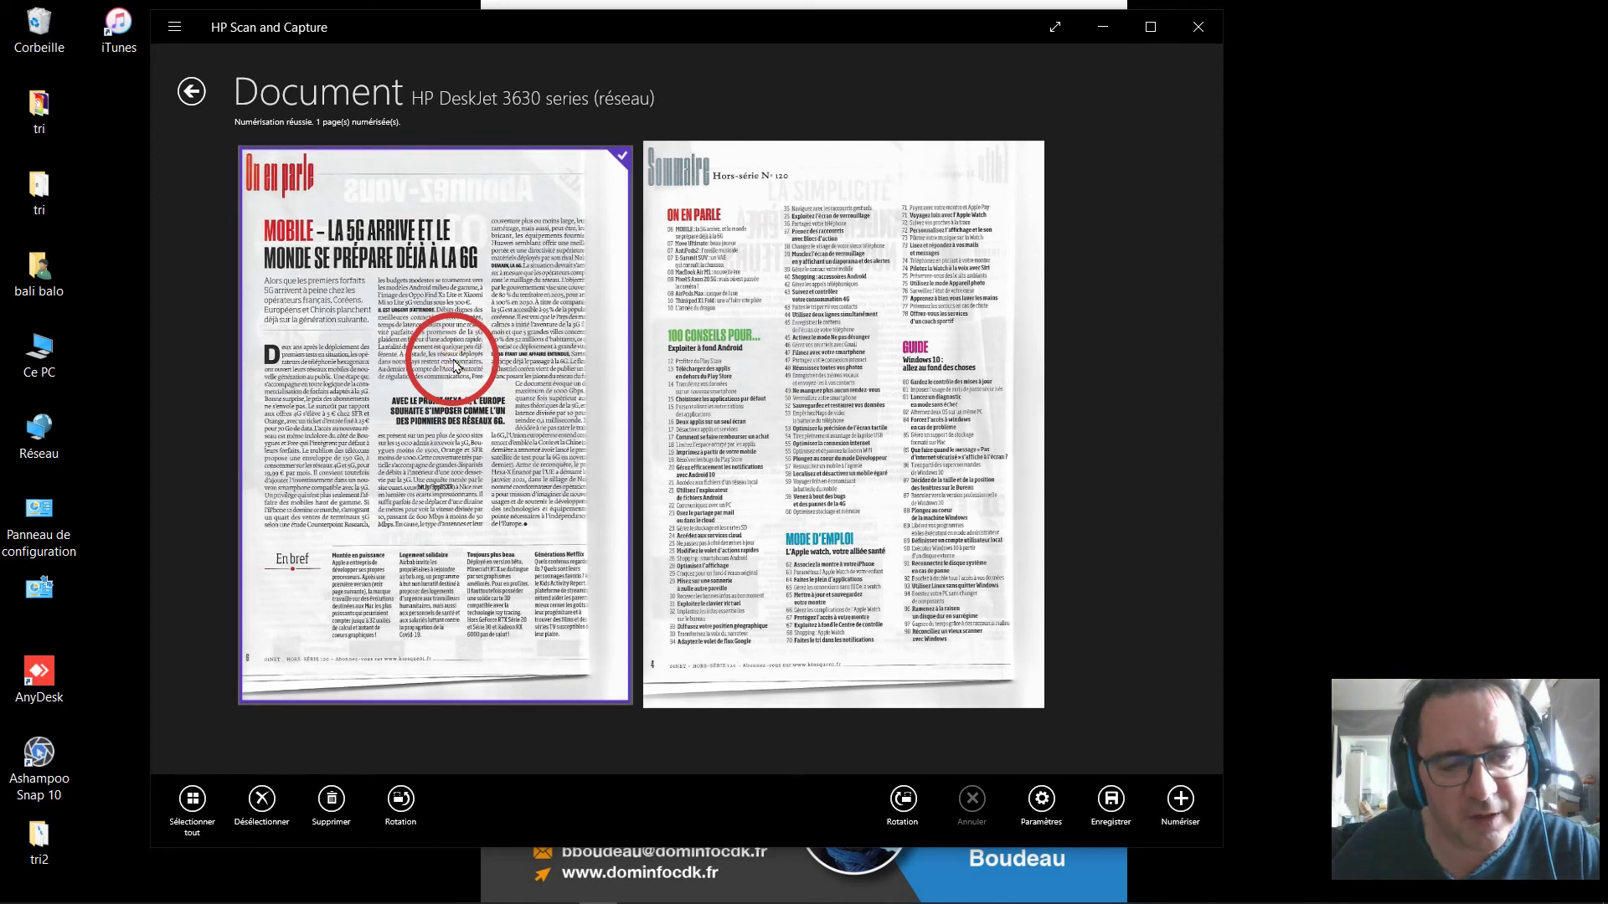
left_click_drag(455, 366, 873, 359)
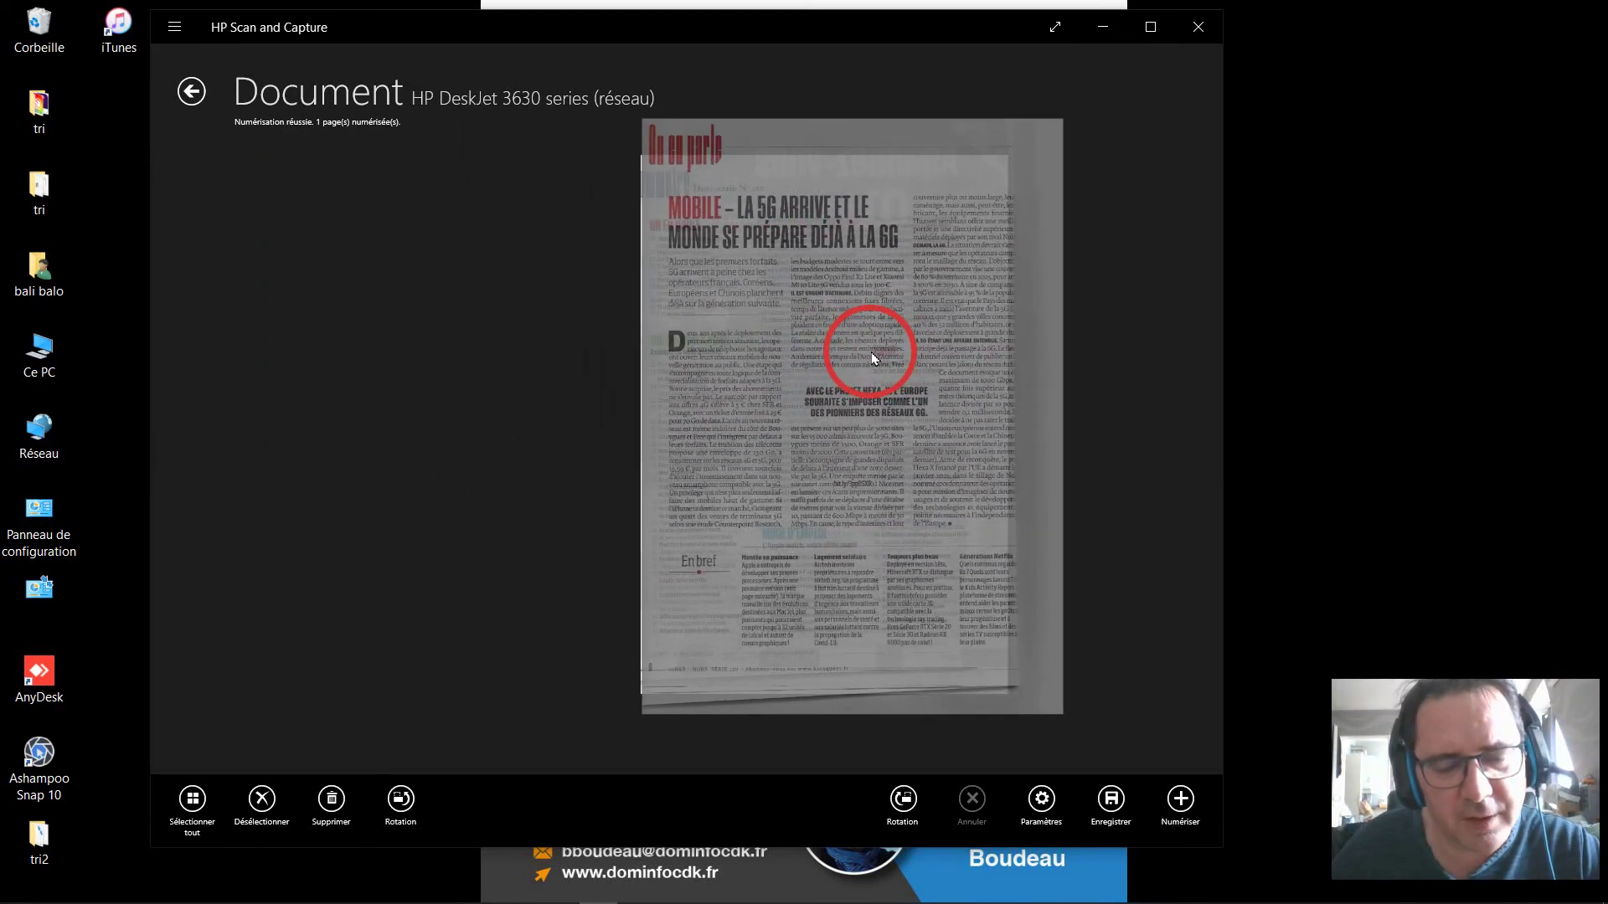
left_click_drag(871, 352, 869, 350)
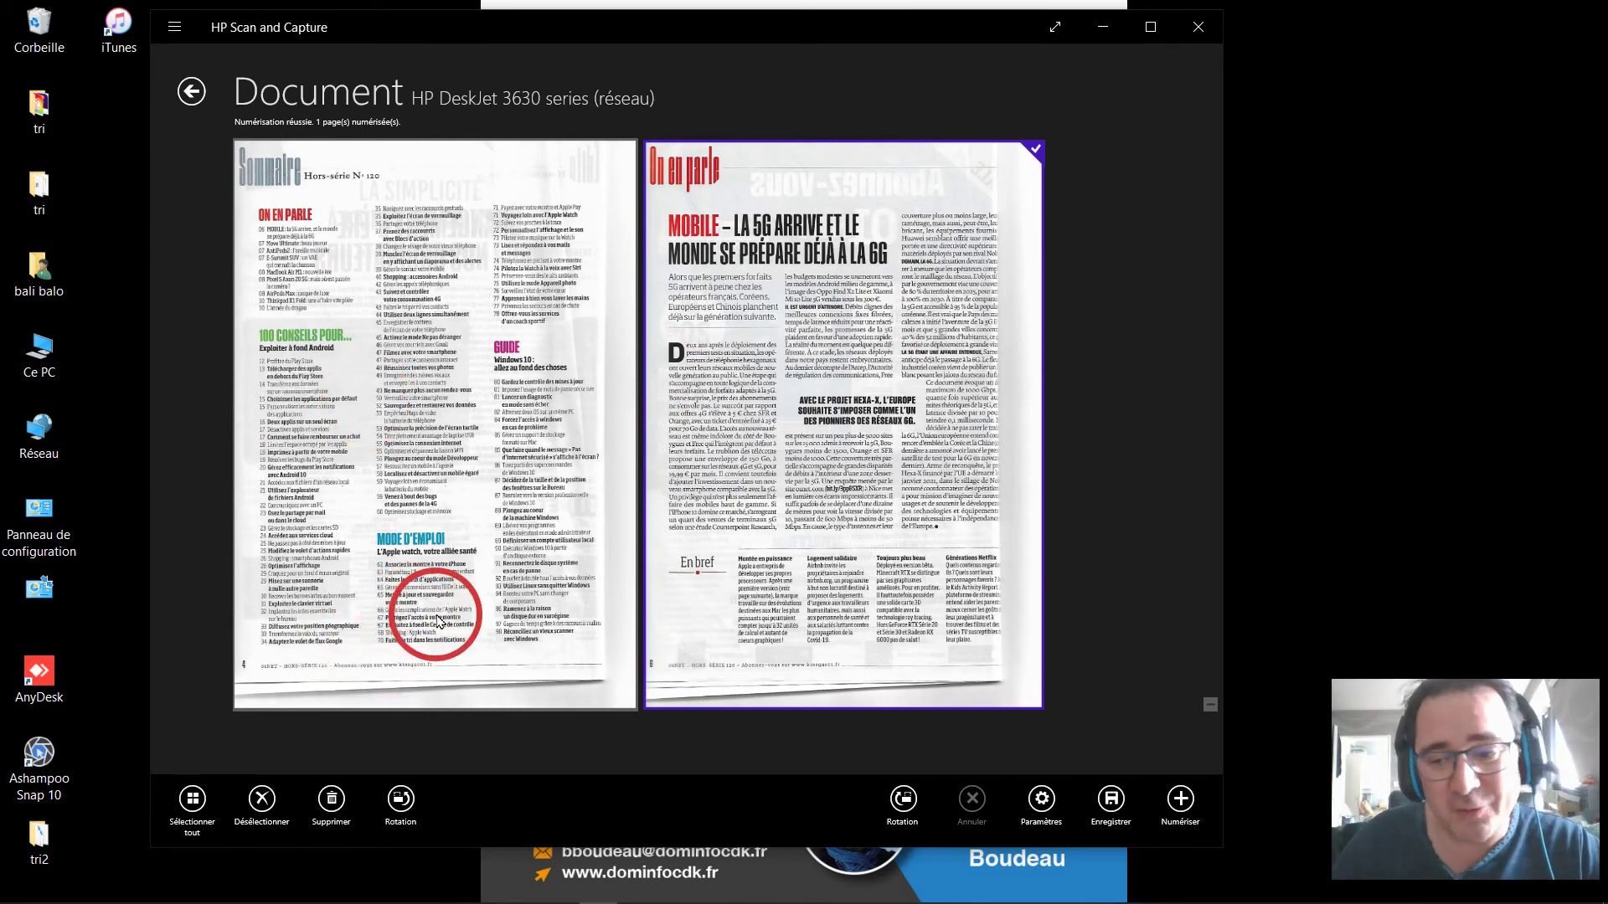
Select both scanned pages and choose Documents\essainum as the save location.
left_click(191, 804)
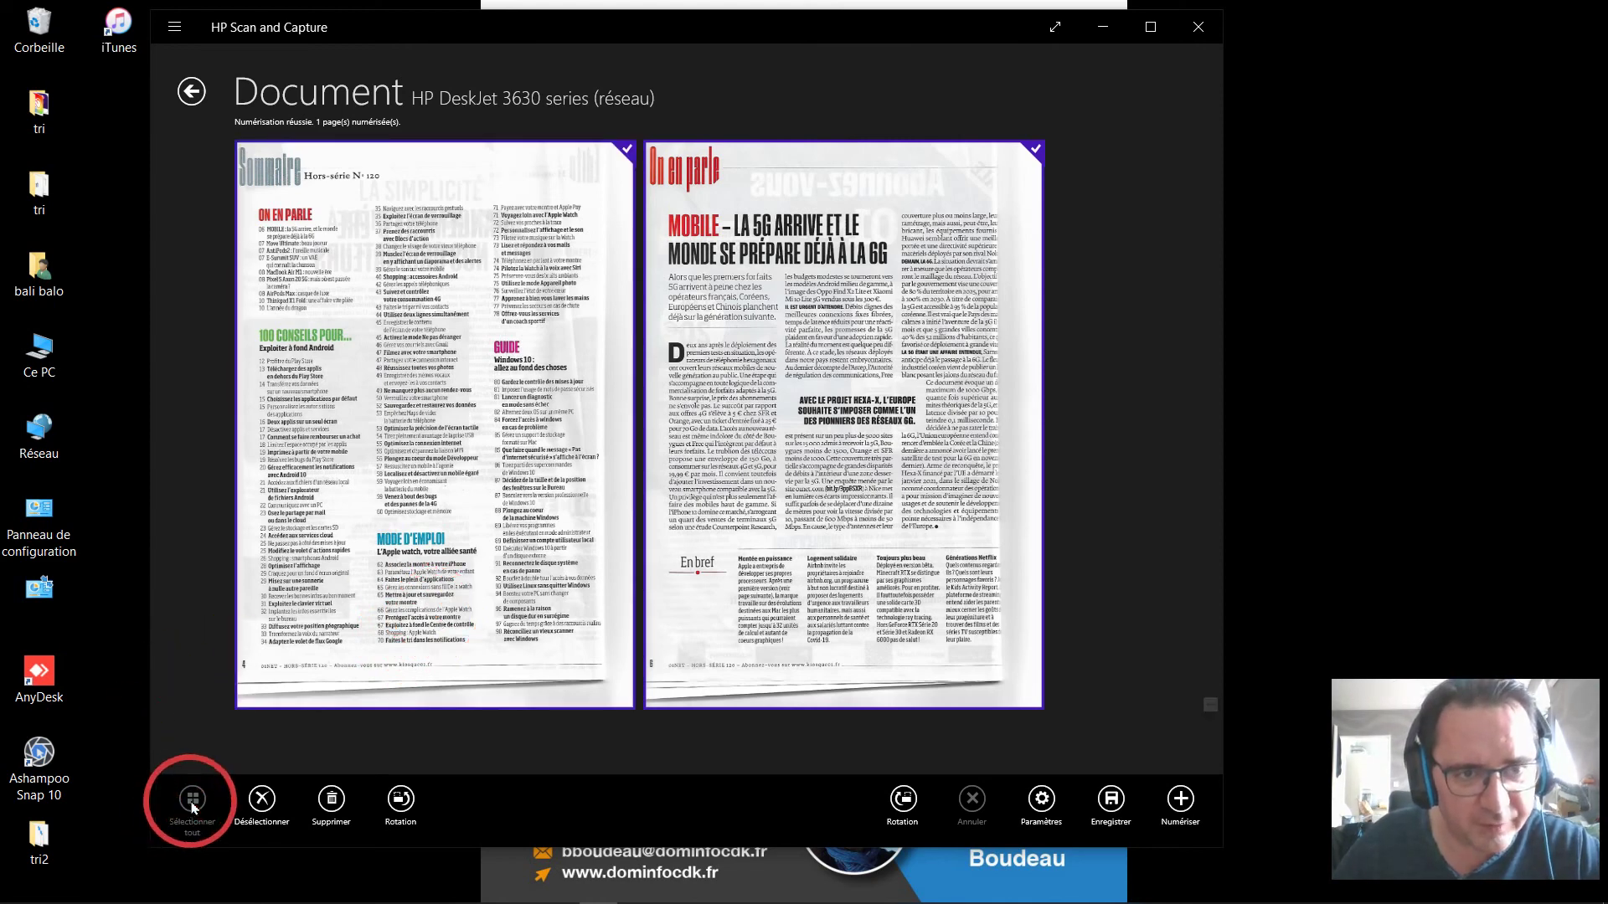
left_click(1114, 803)
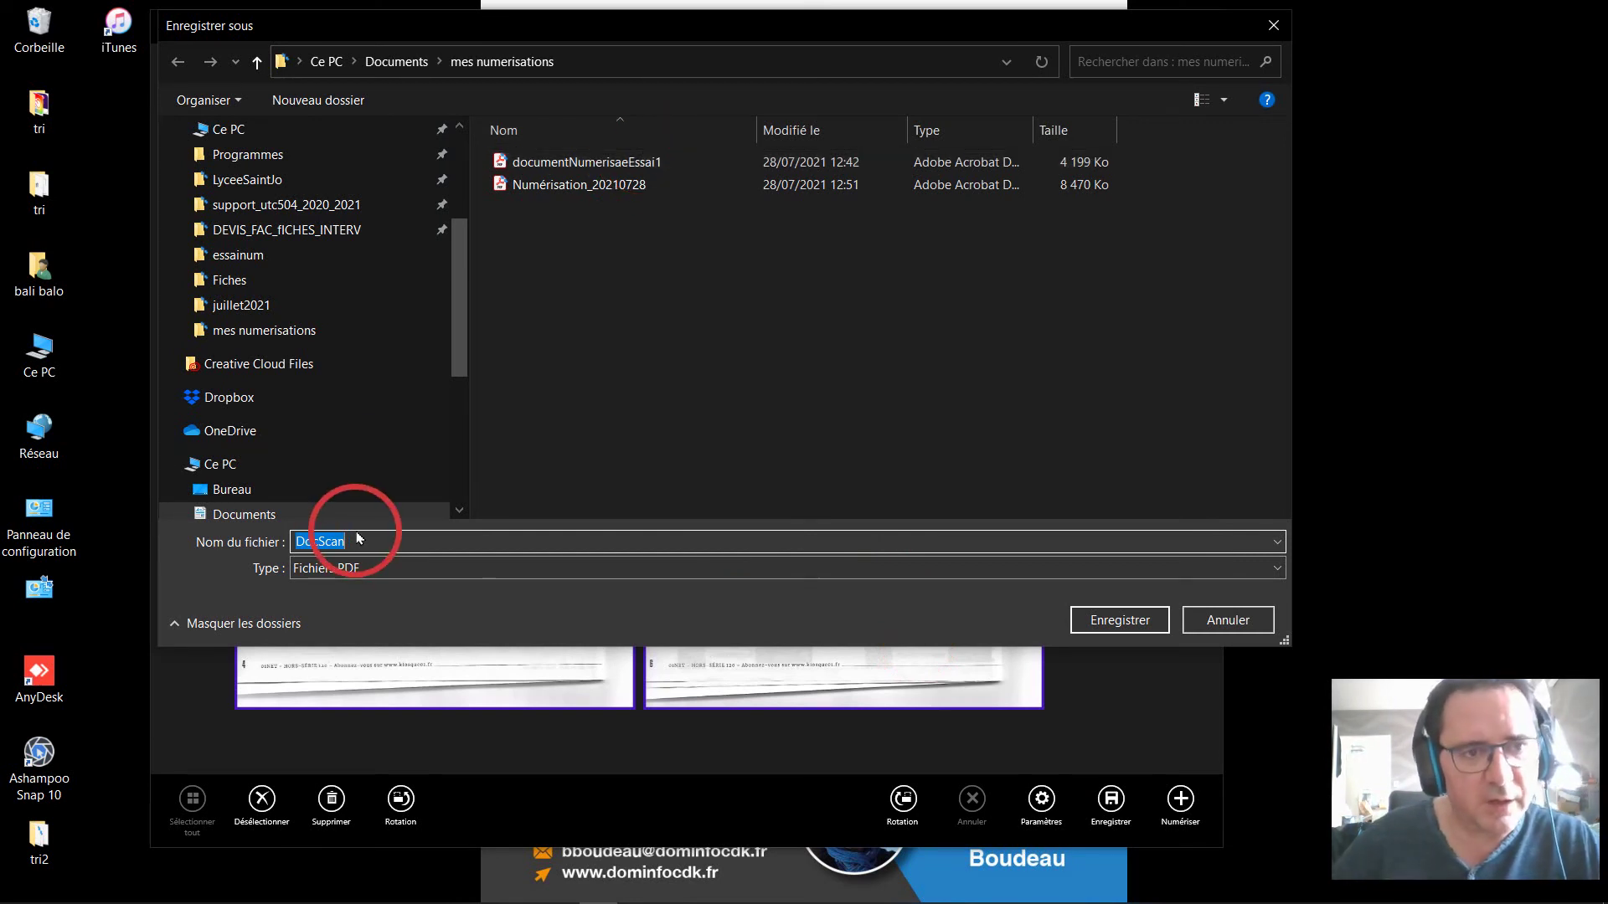
left_click(651, 60)
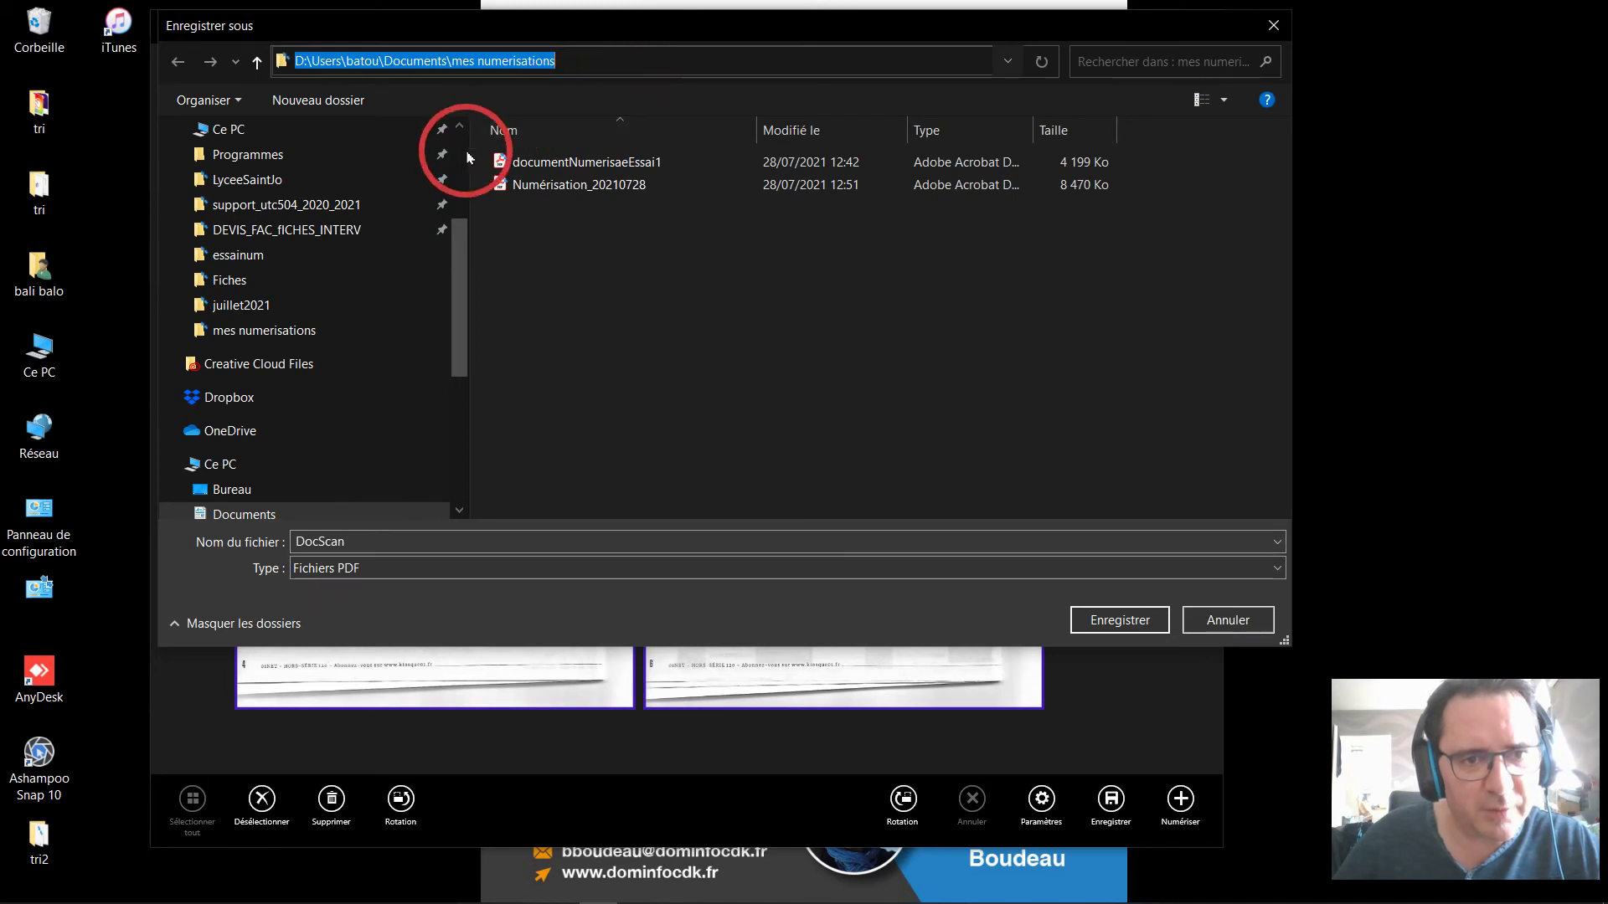
scroll(438, 152, "up", 3)
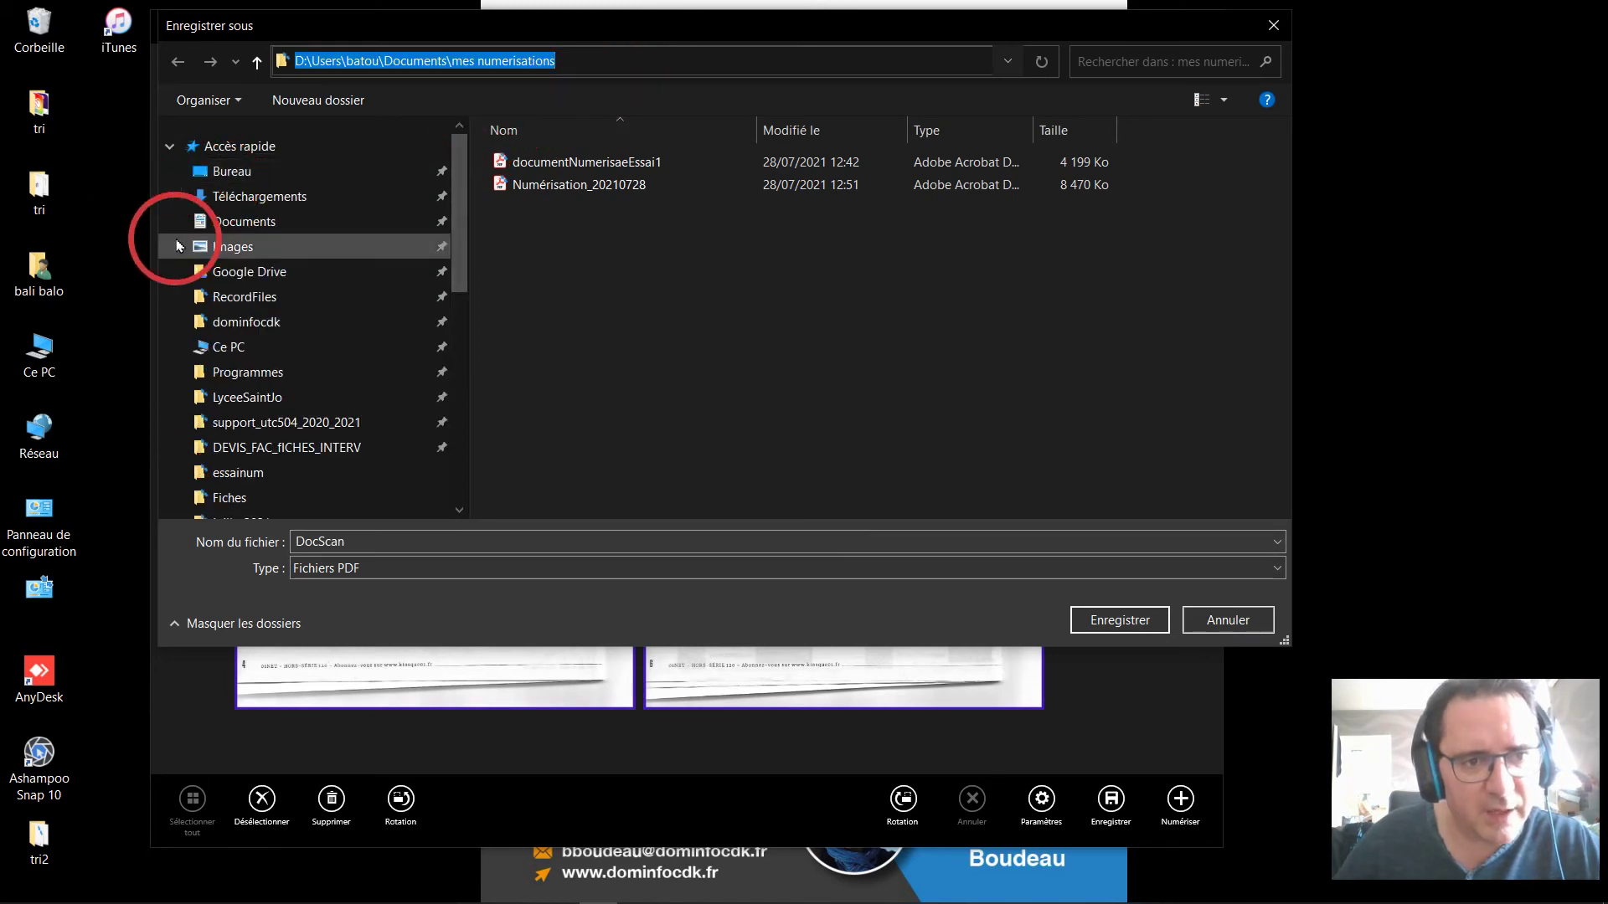
left_click(233, 224)
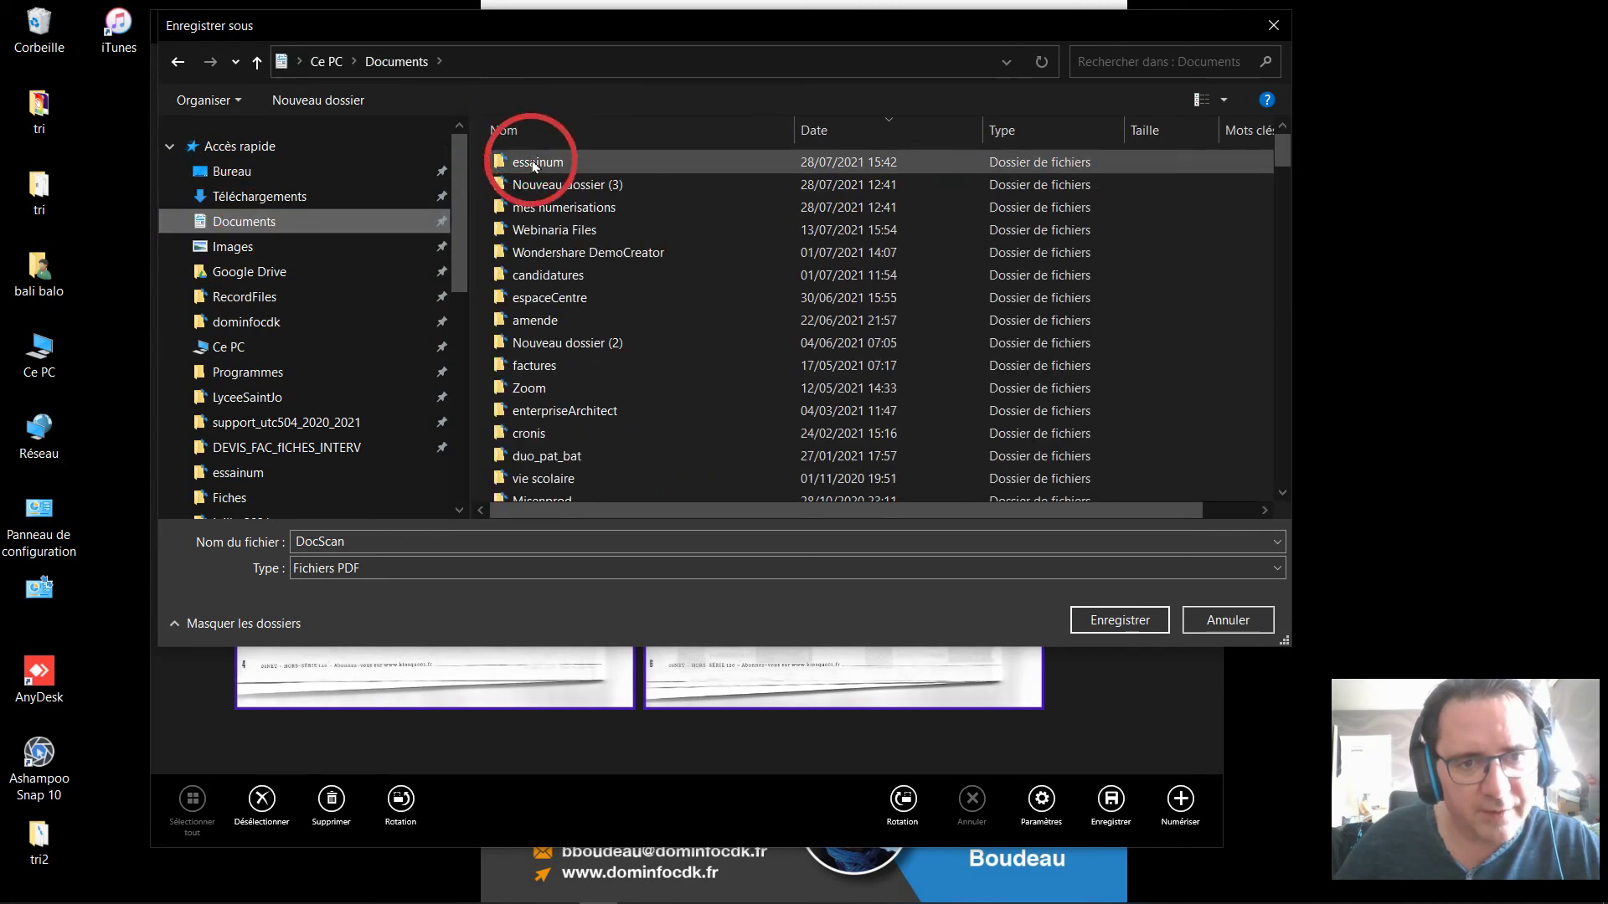
double_click(533, 164)
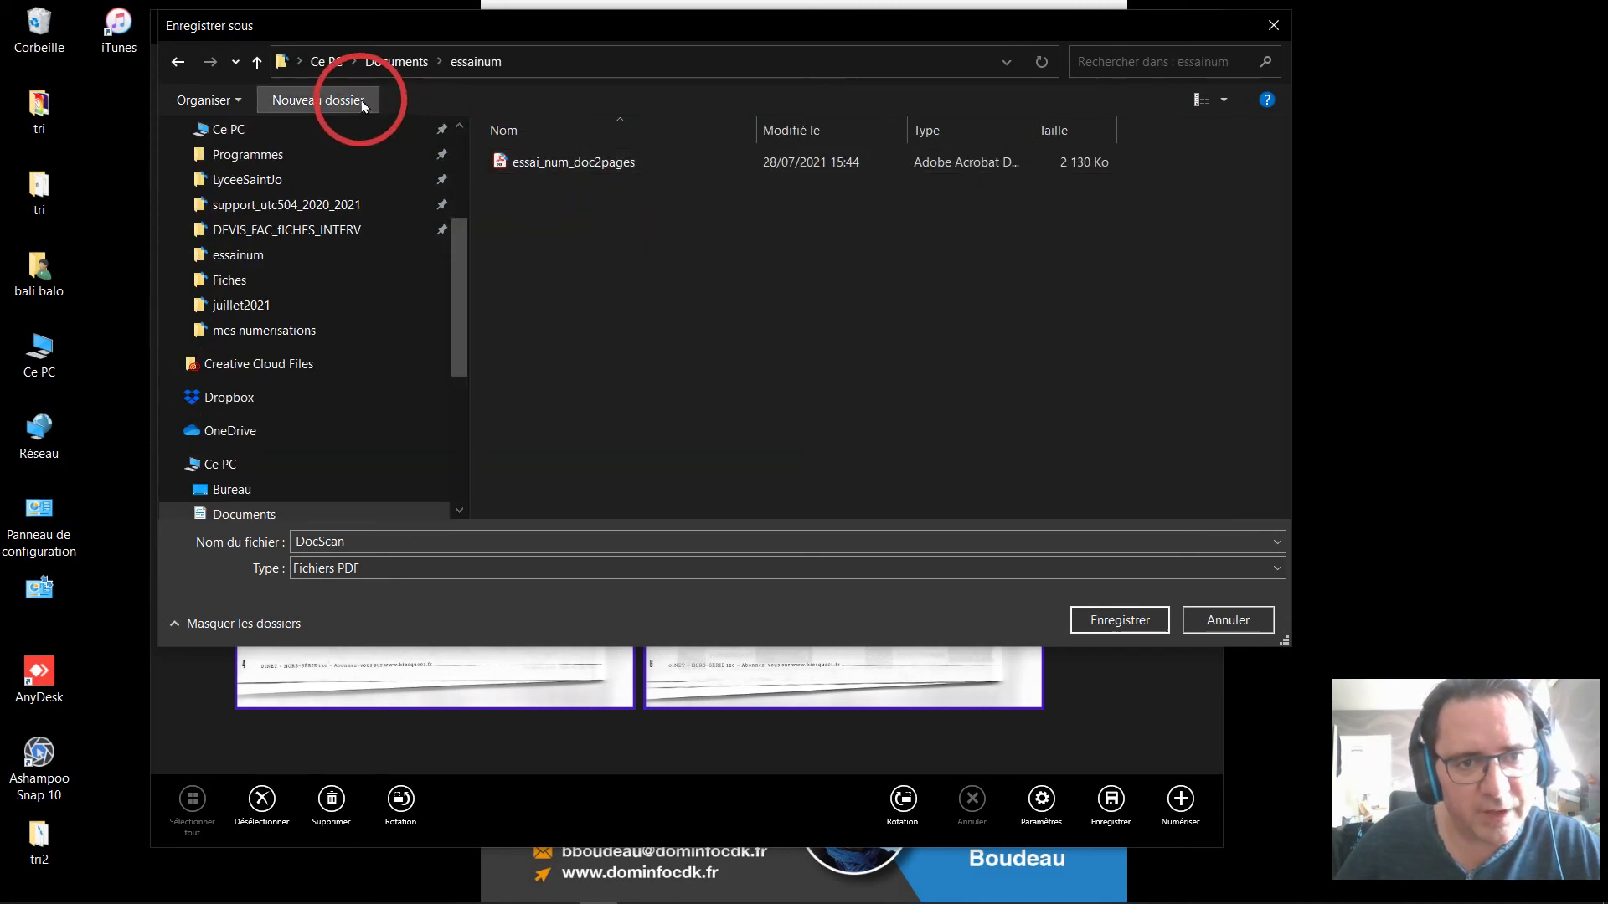
Save the PDF as essai_num_doc2pages_hp_scan, then close HP Scan and Capture.
left_click(391, 542)
type("essai_num_")
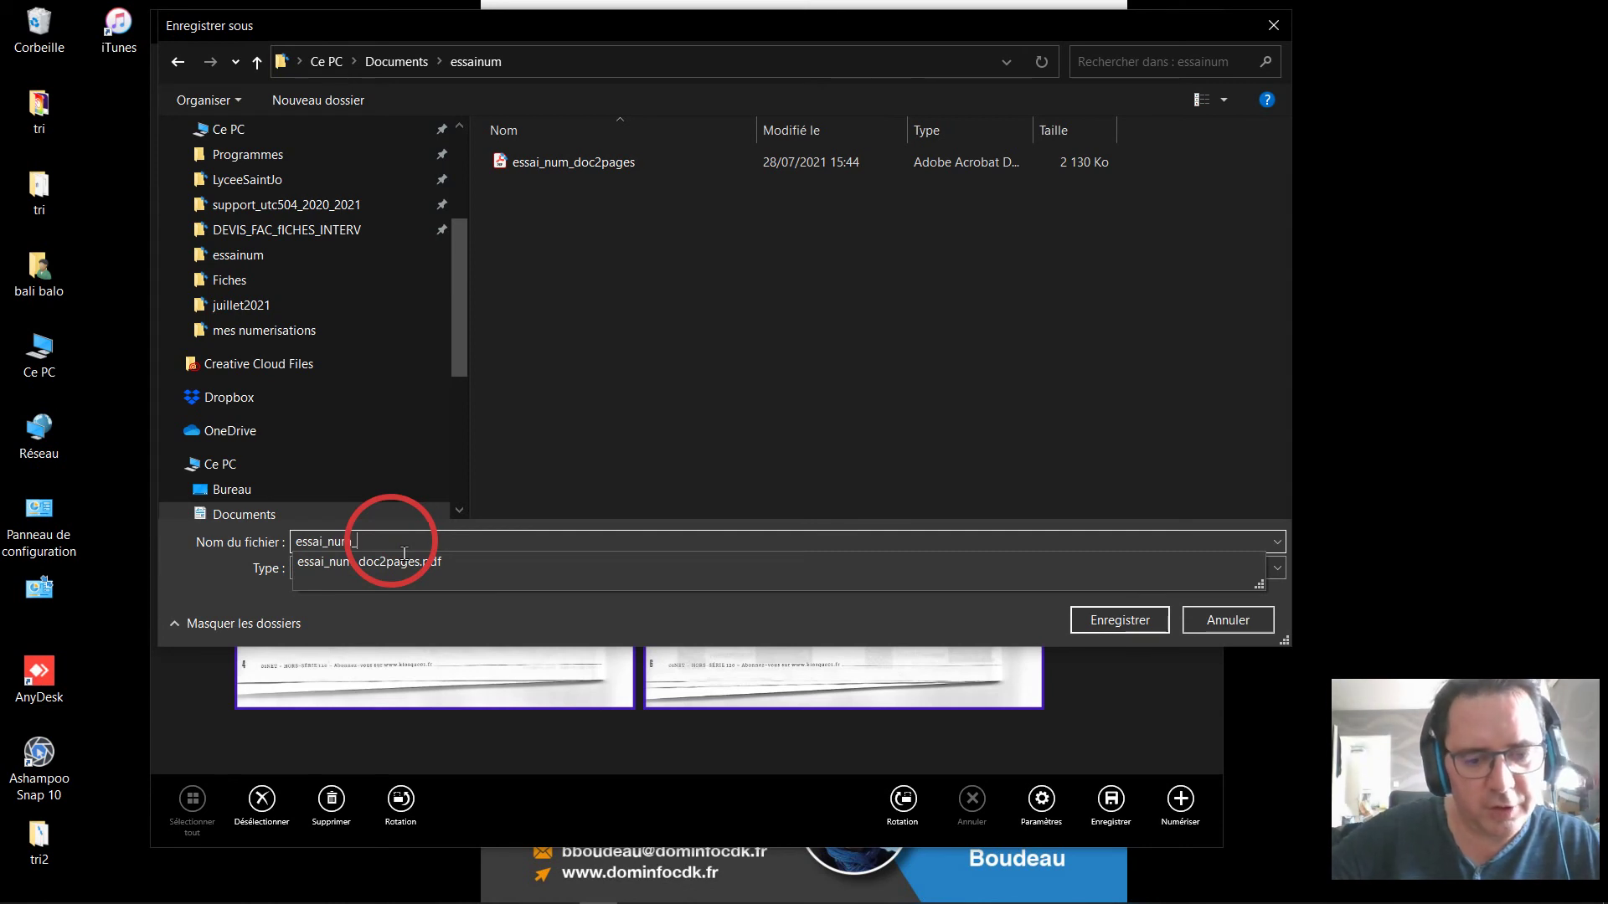
type("doc")
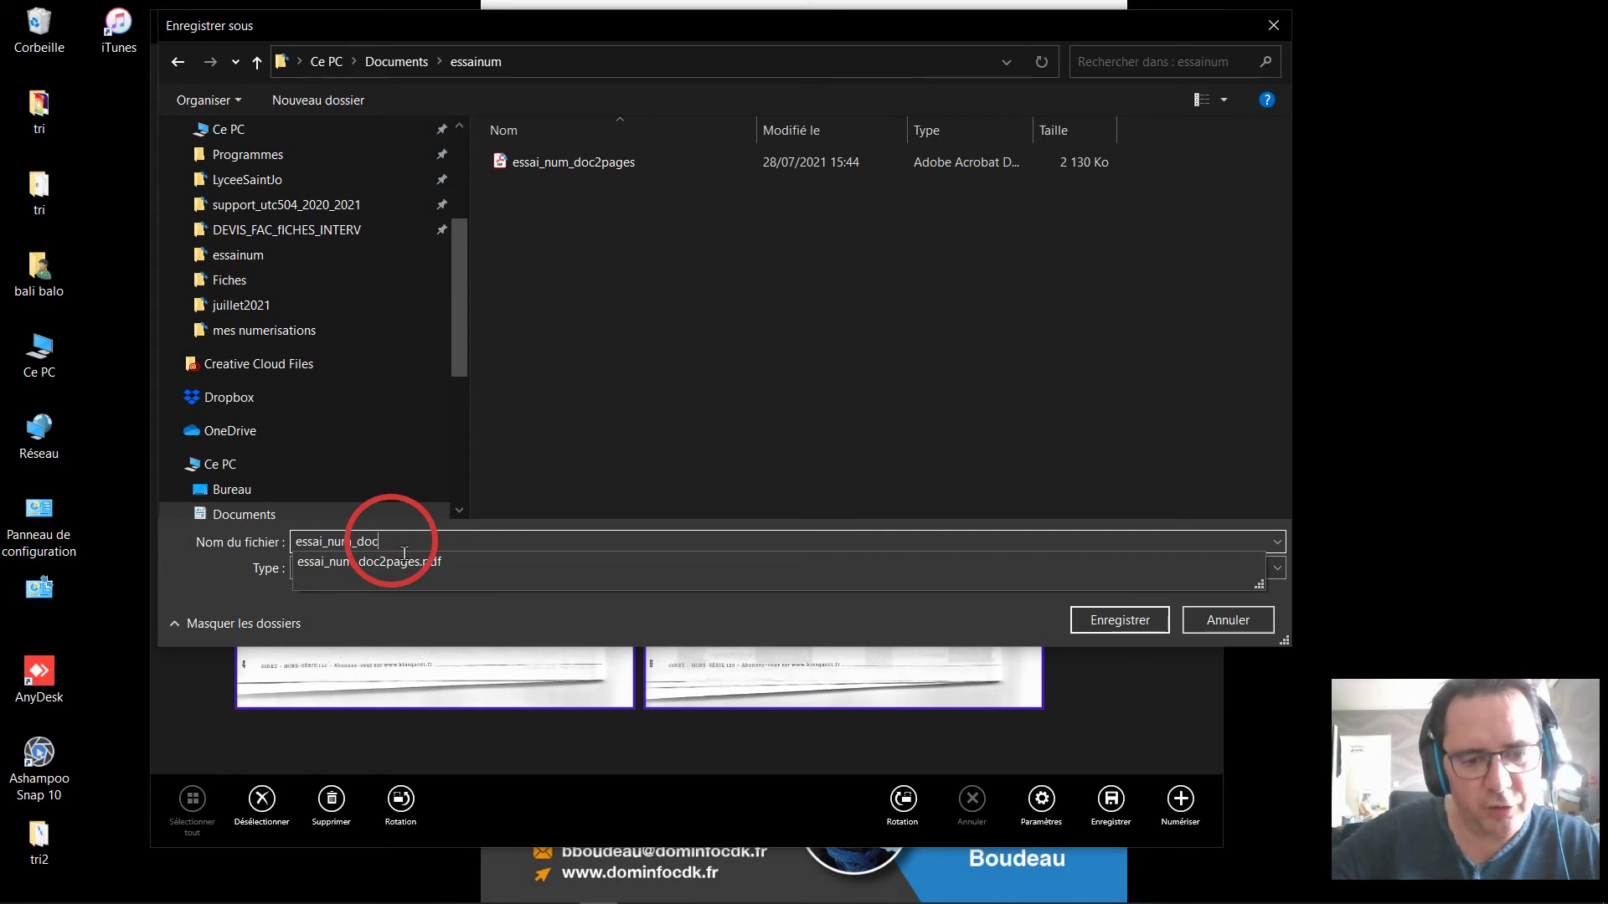
type("2pages")
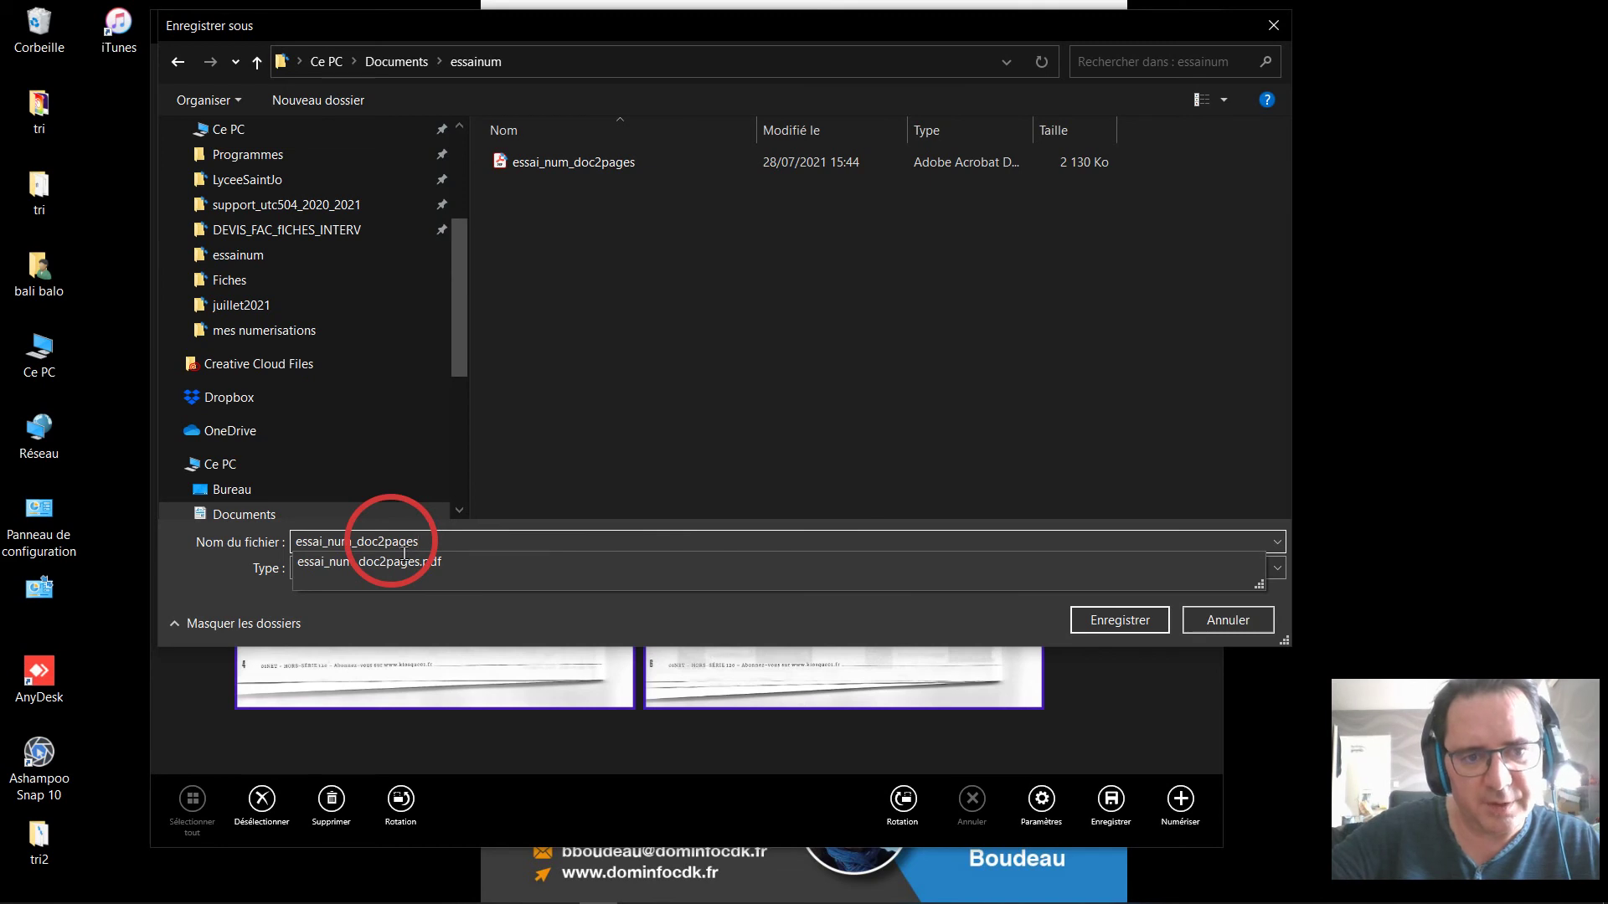
type("_")
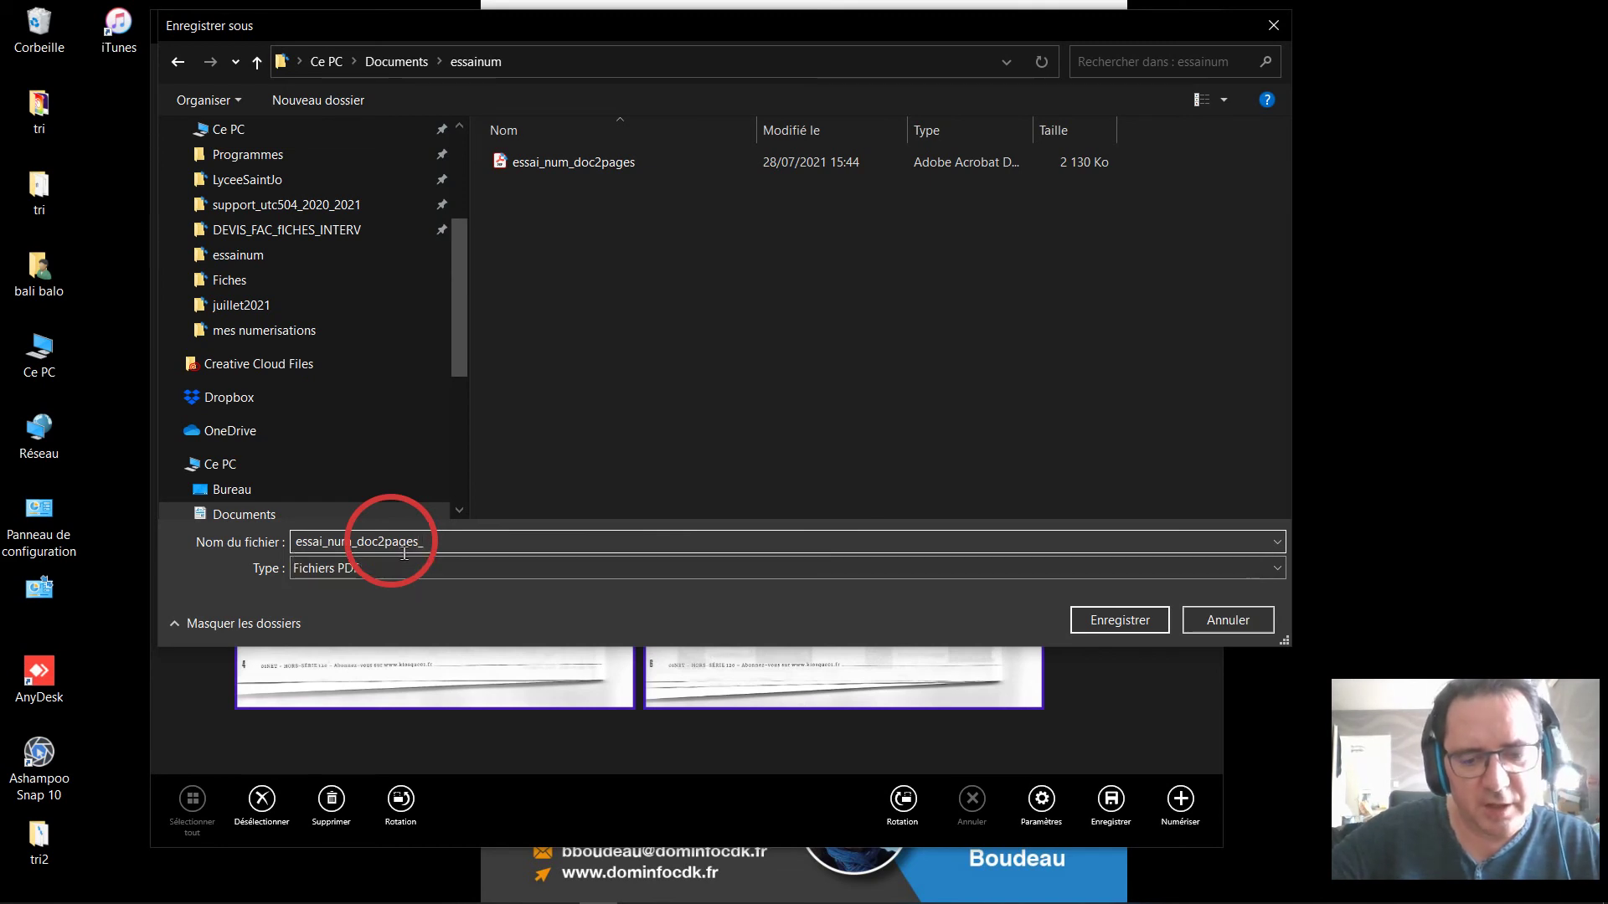
type("hp_scan")
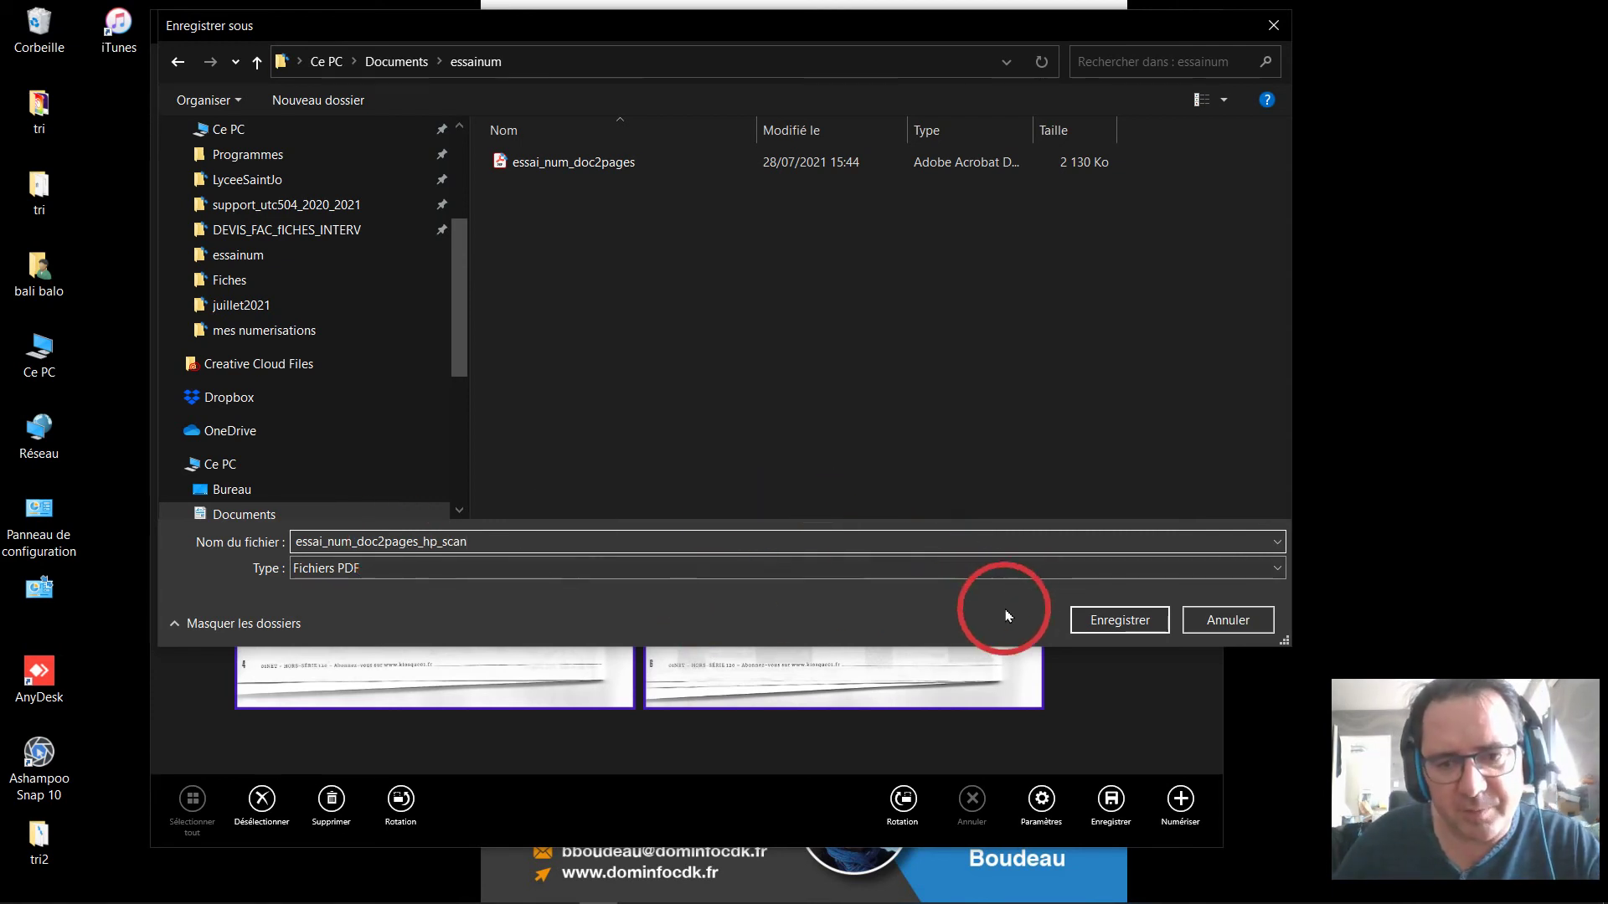
left_click(1080, 622)
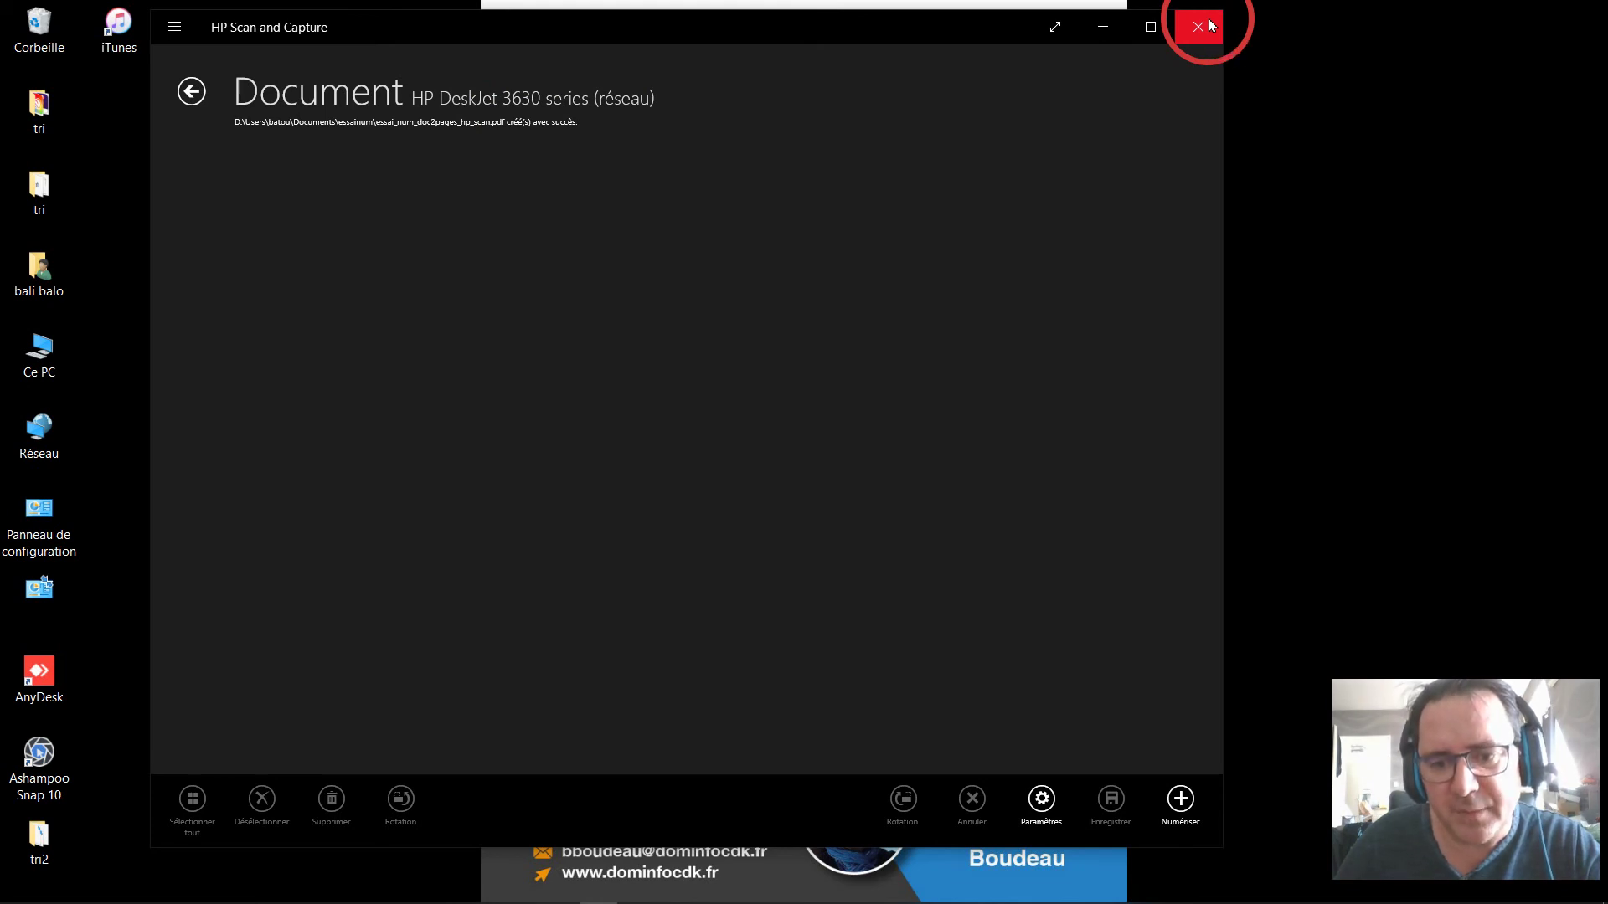
left_click(1212, 26)
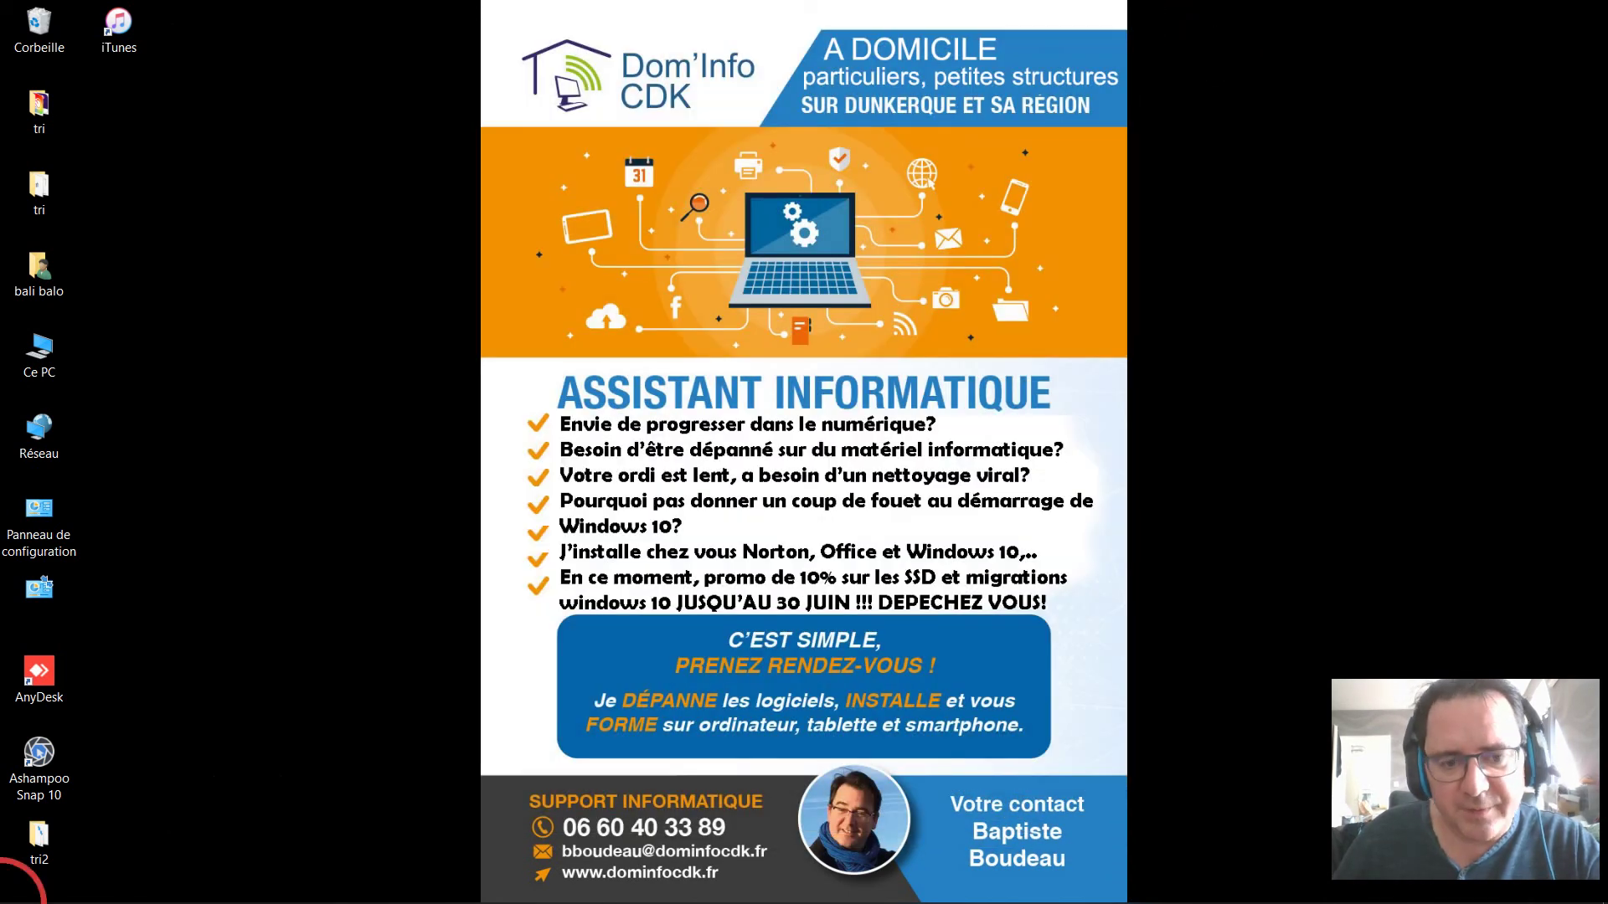
mouse_move(7, 903)
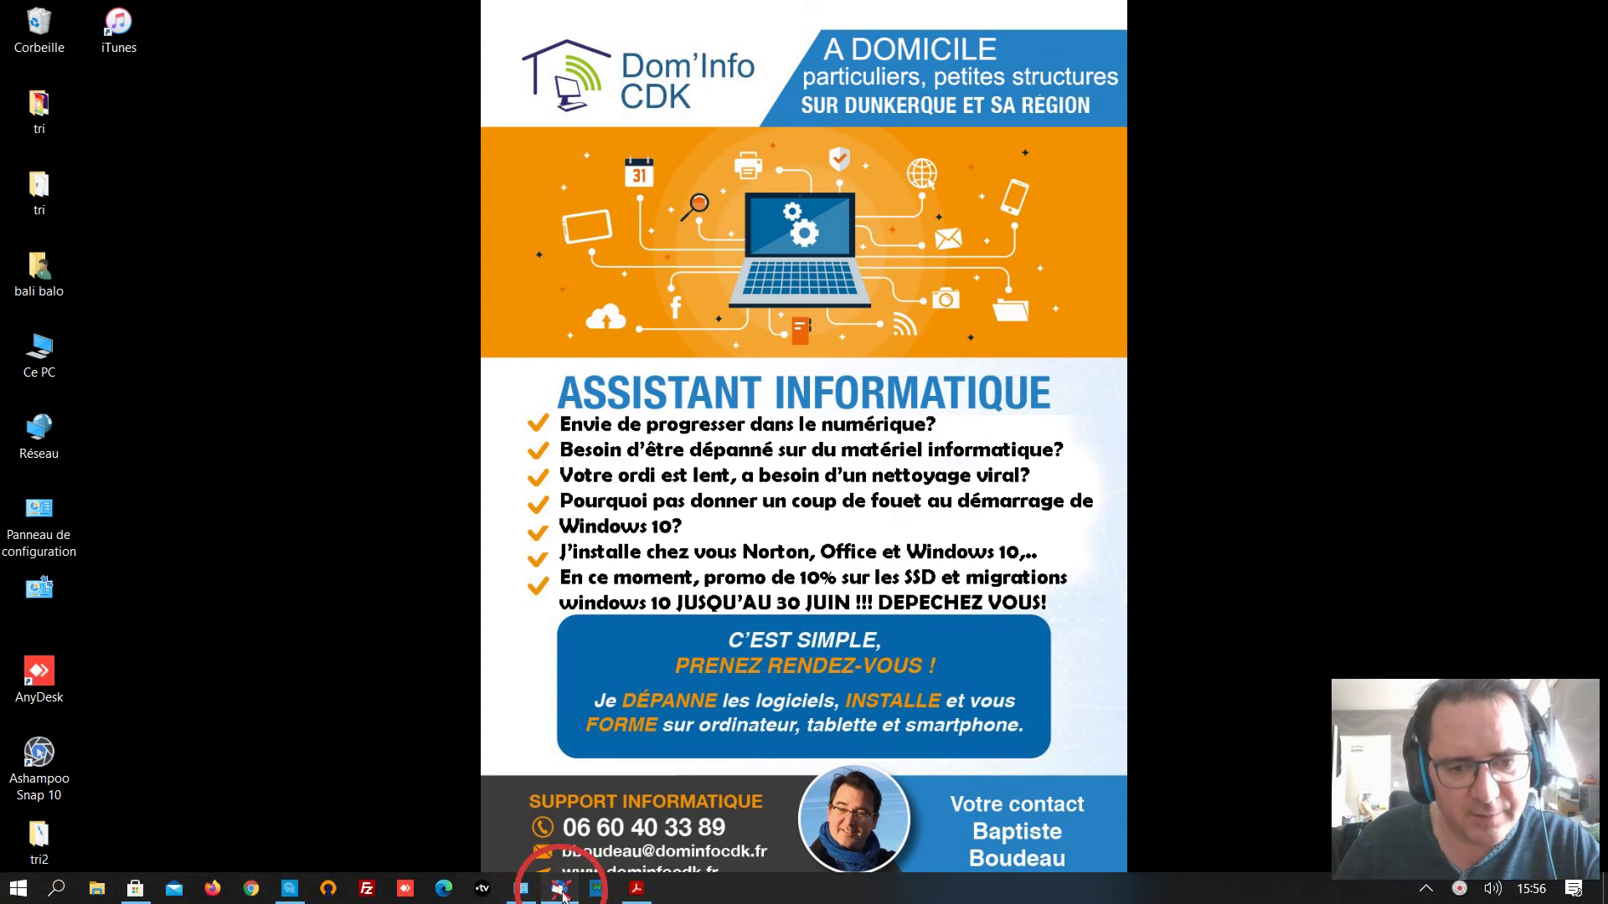
Start a new Thunderbird message addressed to the contact's gmail address.
left_click(560, 889)
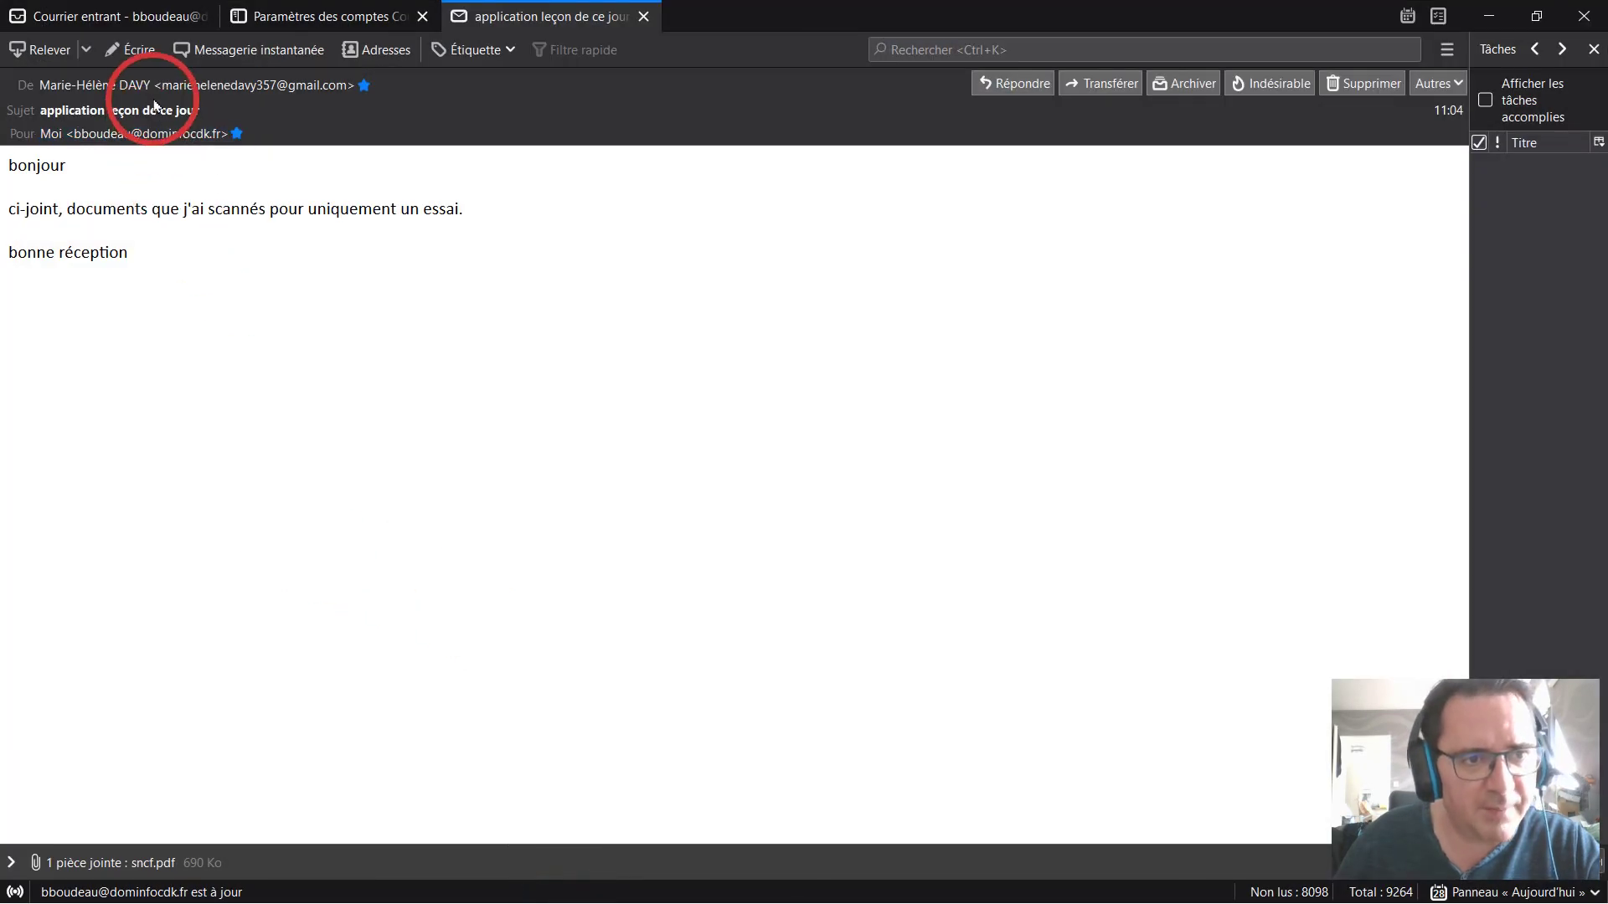
left_click(151, 55)
left_click(213, 155)
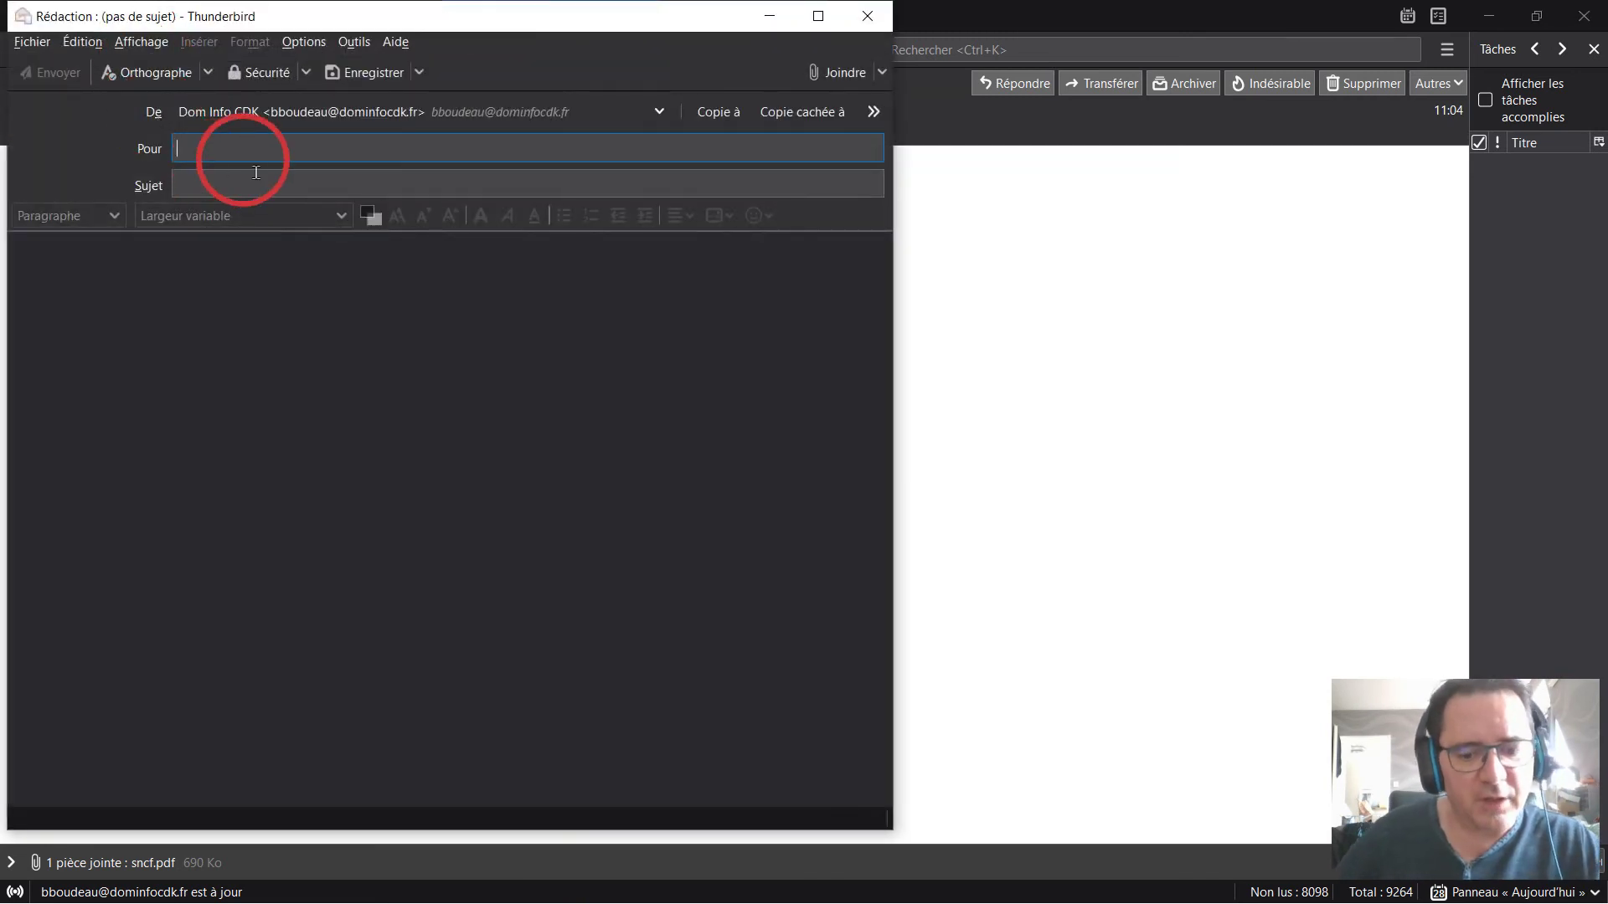
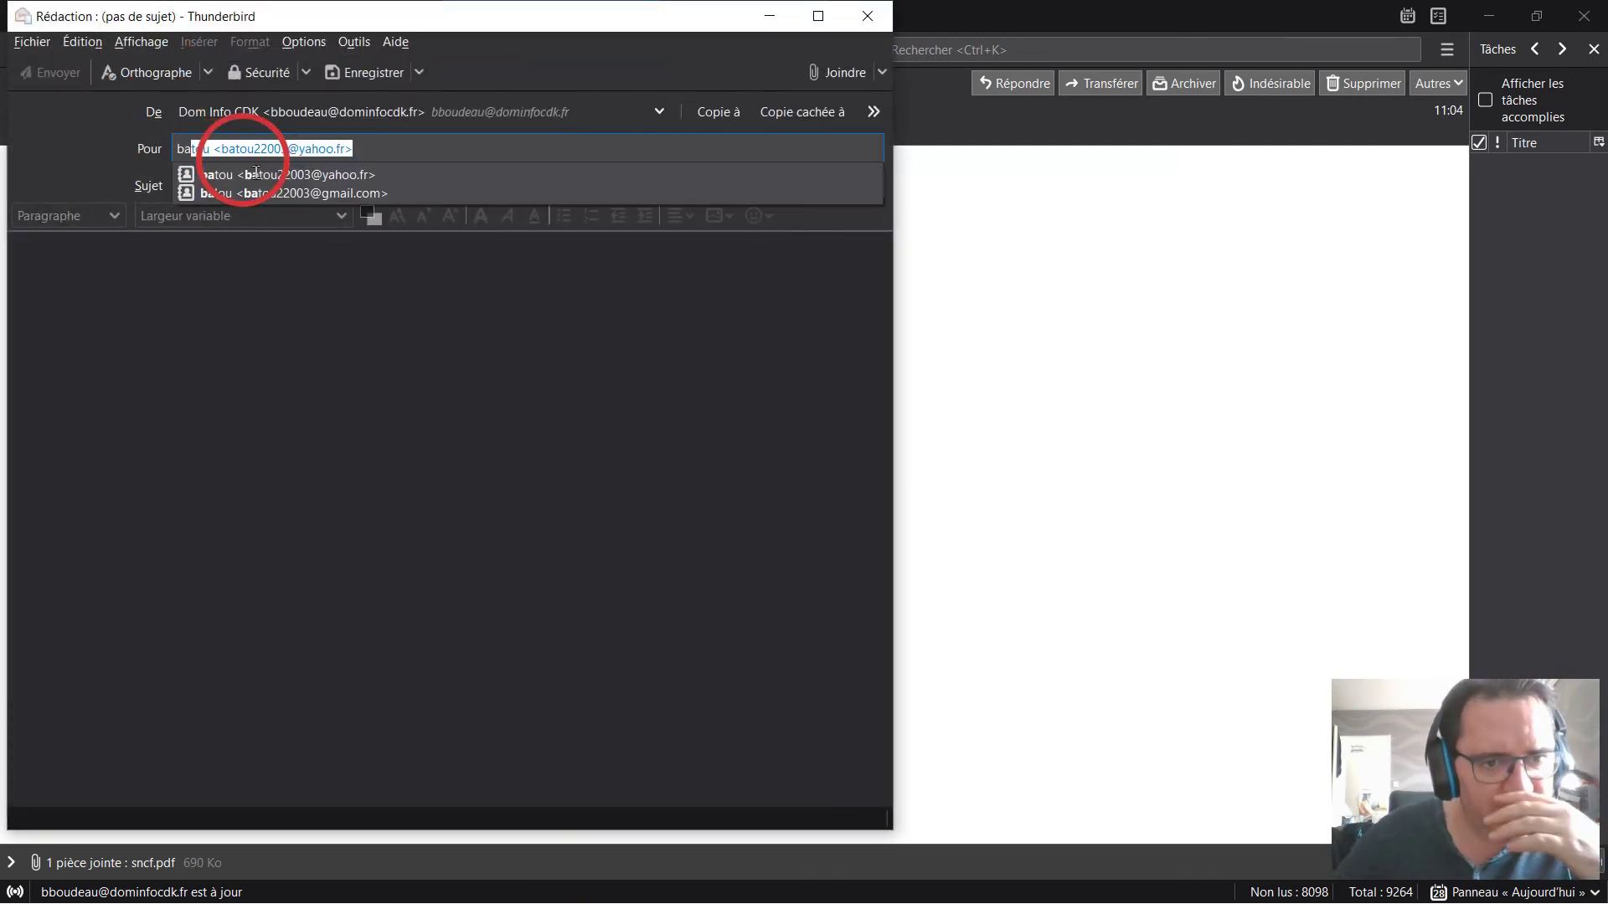
left_click(267, 191)
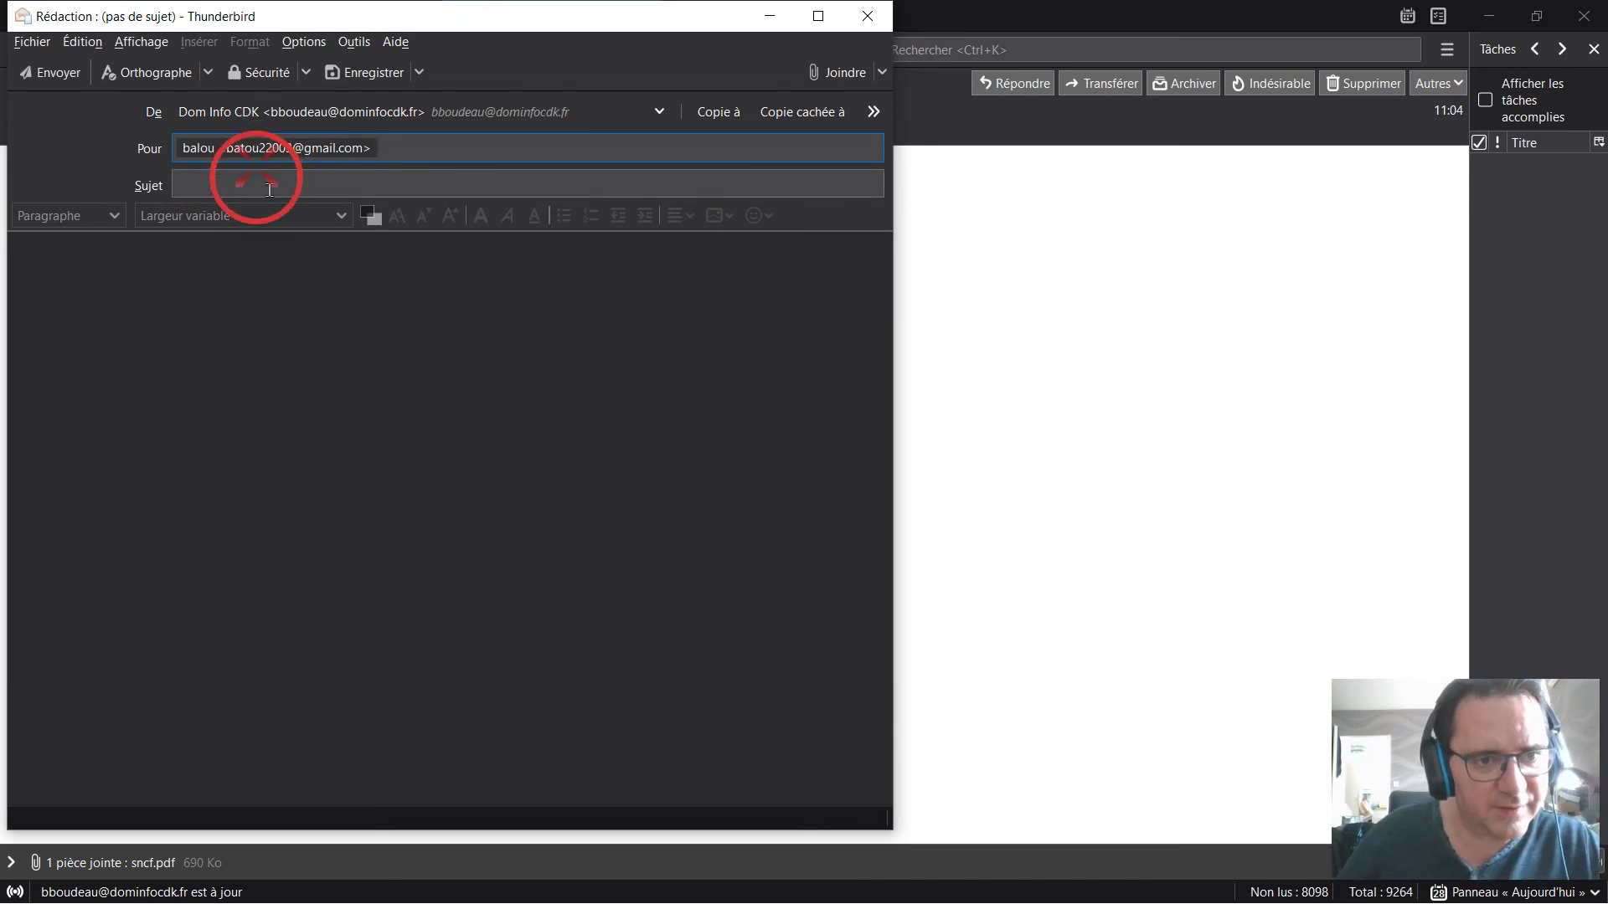
Enter subject 'essai nume' and body 'Bonjour … ci-joint le document demandé'.
left_click(269, 192)
type("essai nume")
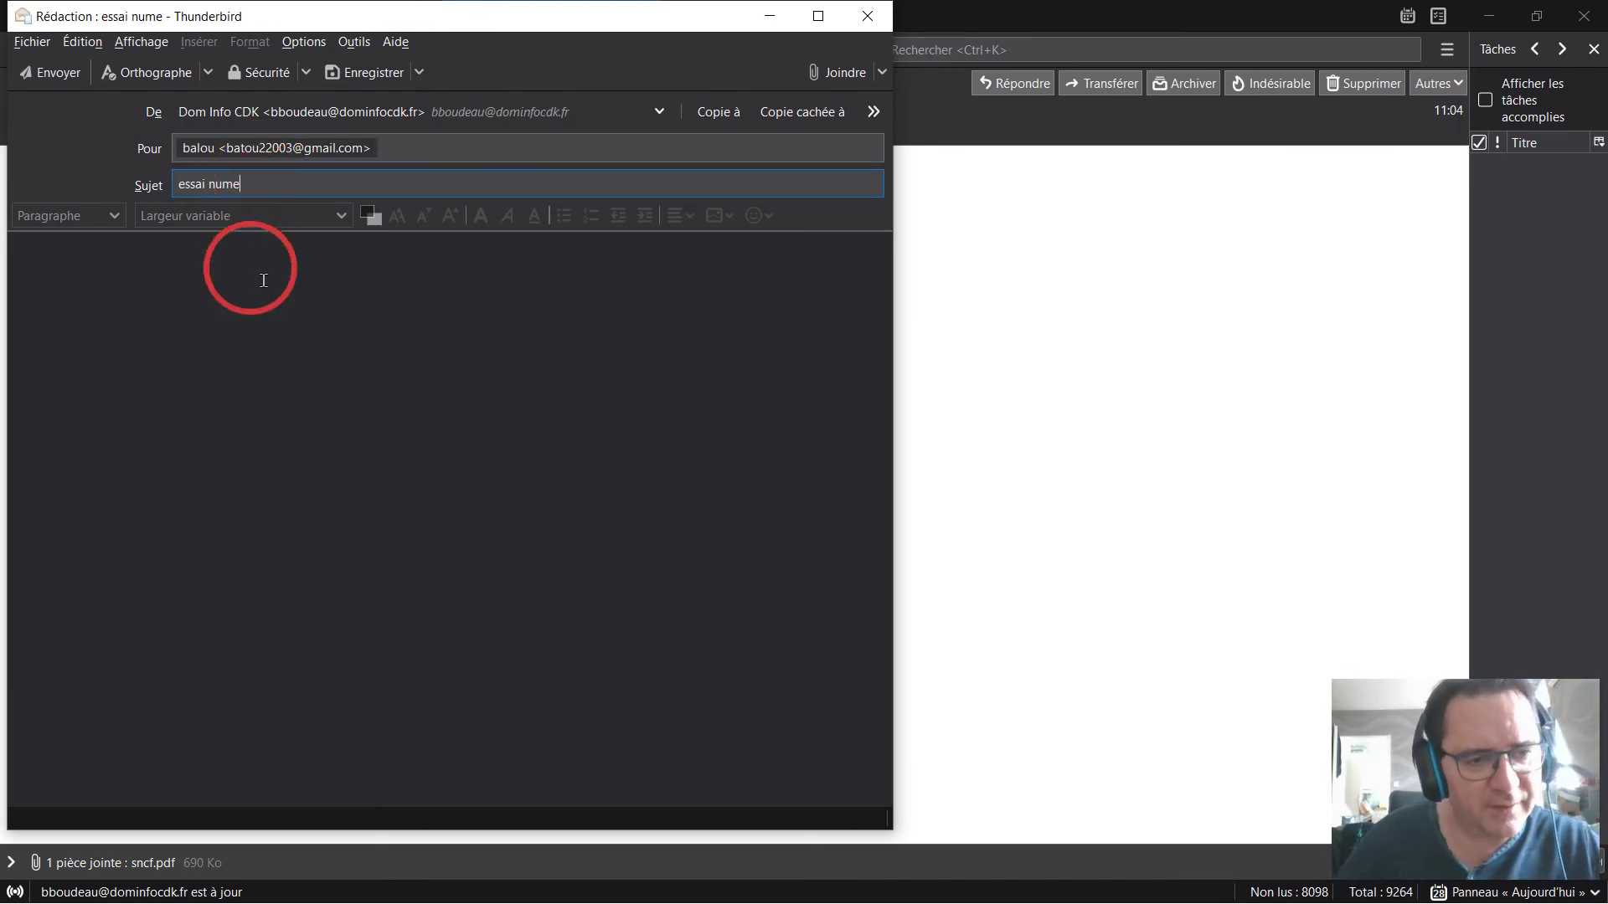
left_click(246, 320)
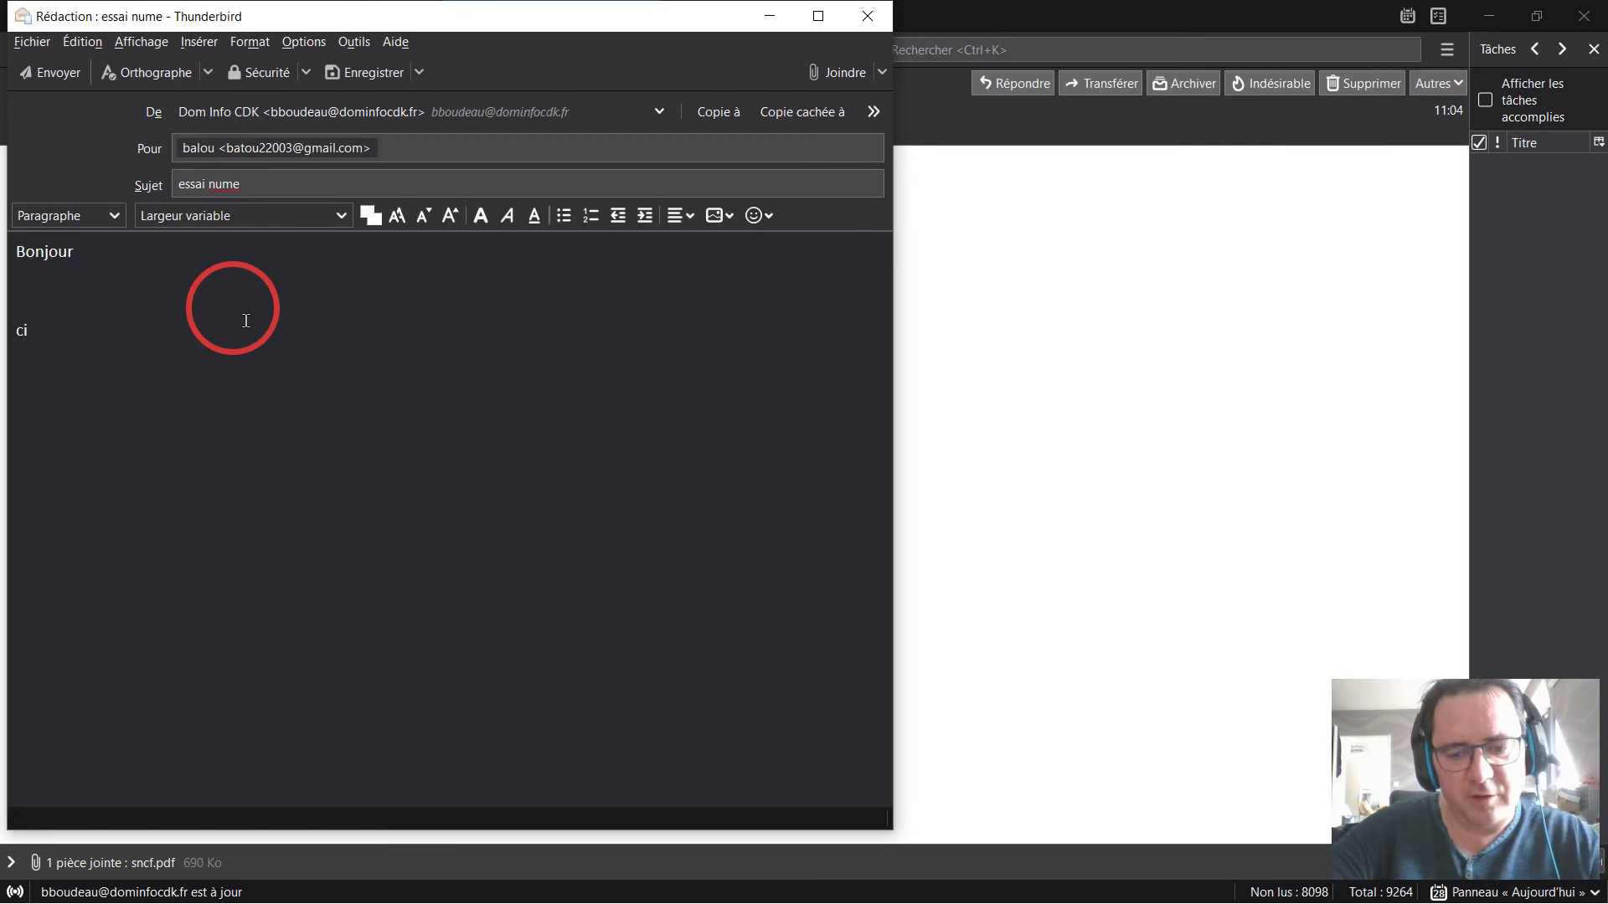
type("le document demandé")
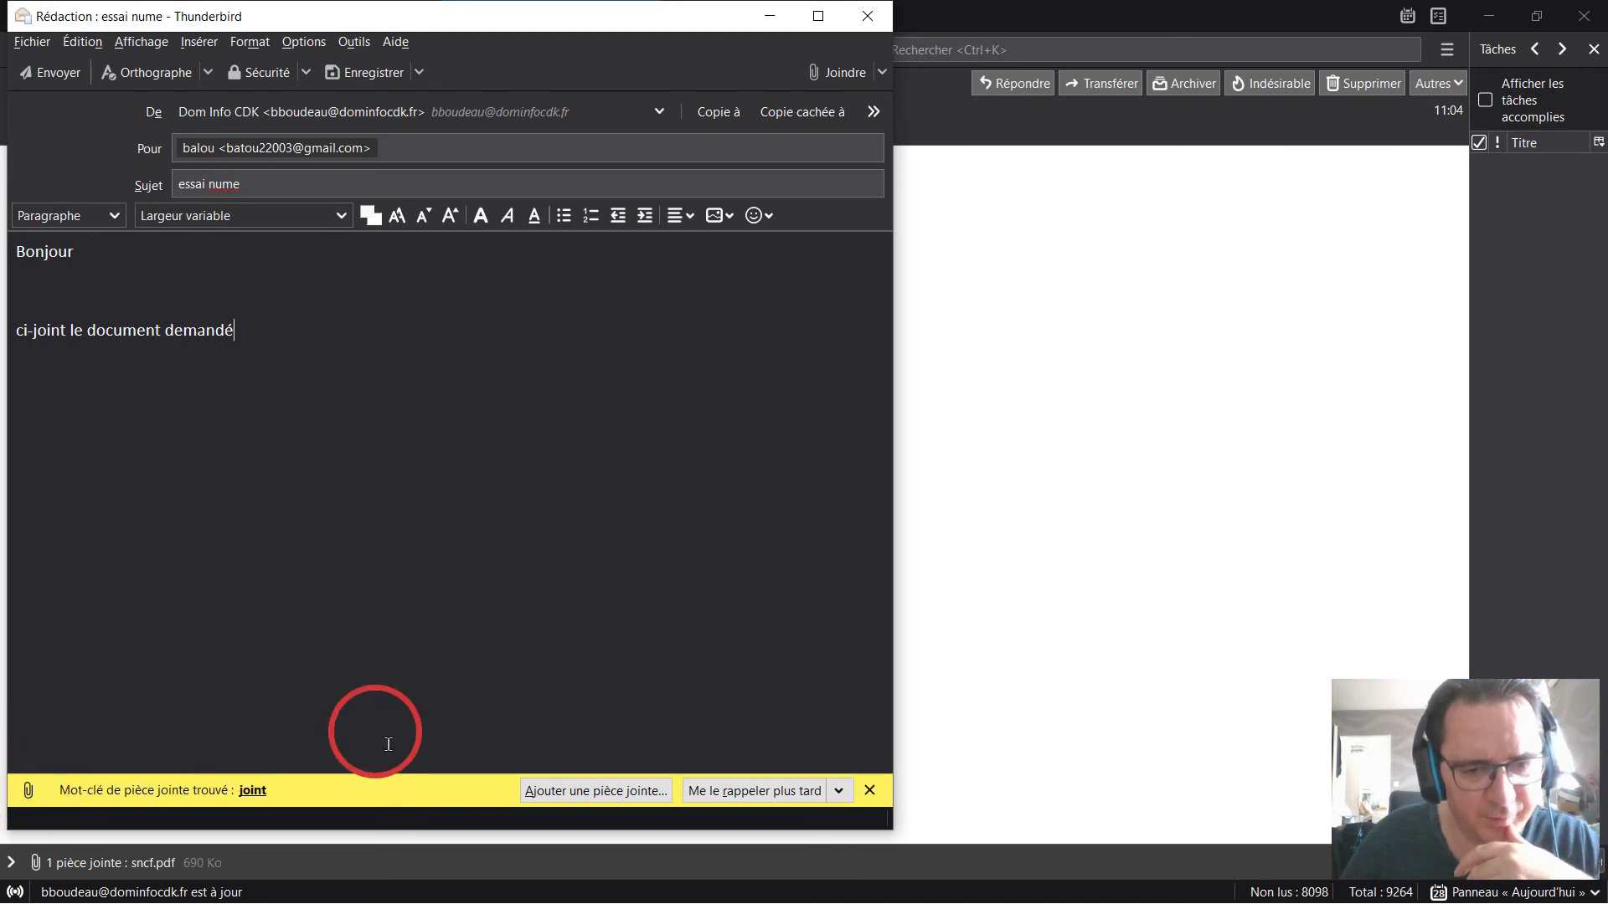
left_click(576, 785)
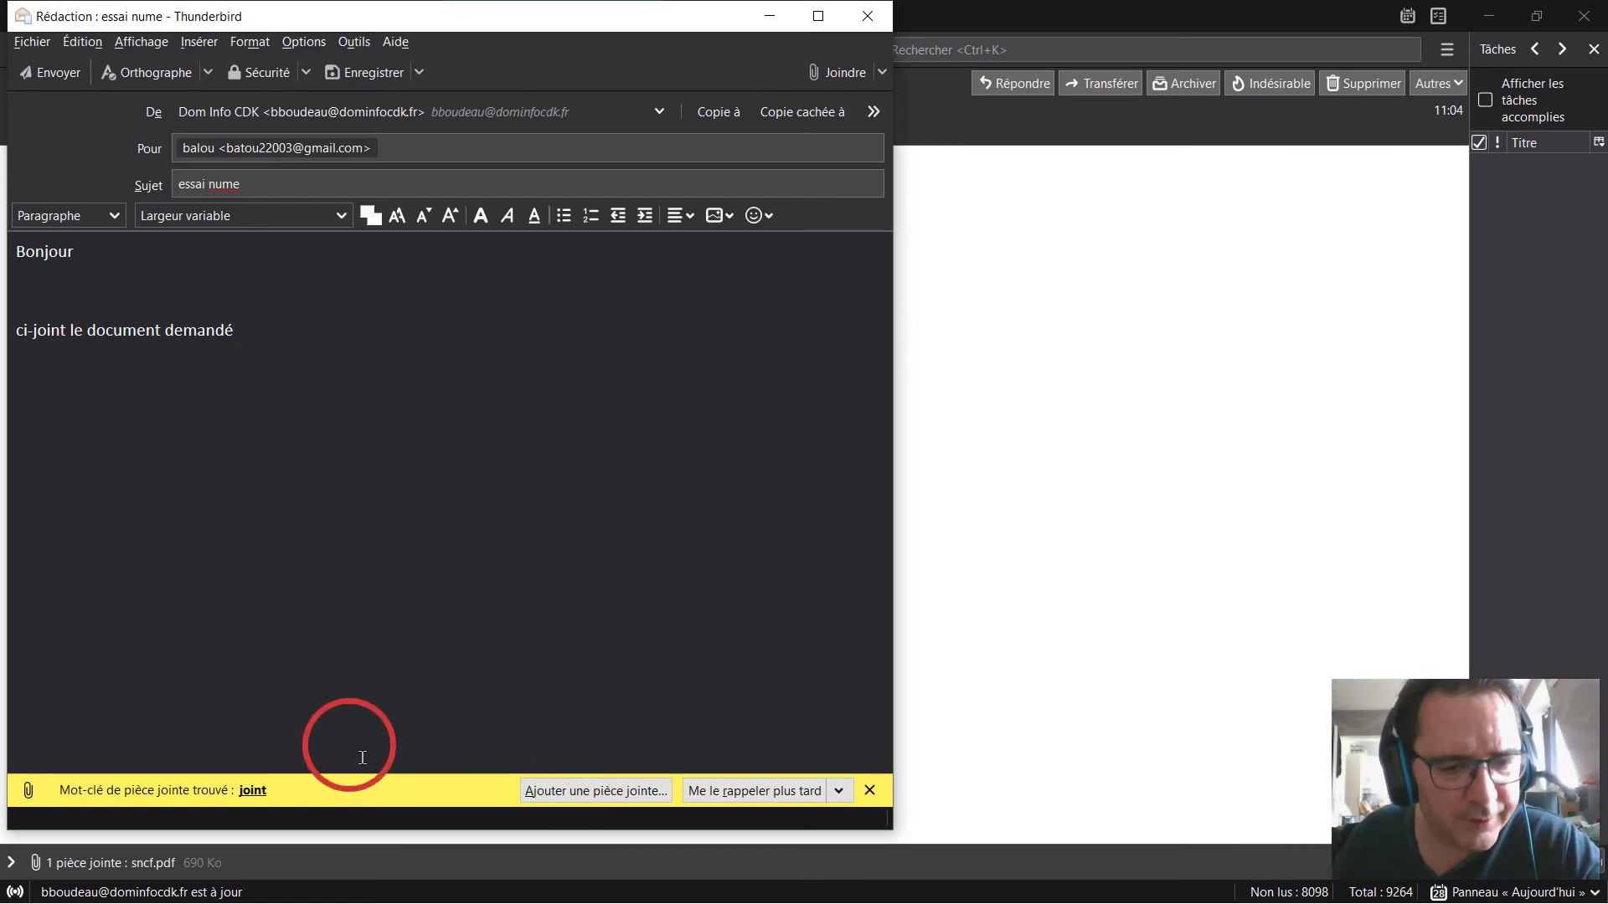
Attach essai_num_doc2pages_hp_scan.pdf (3,5 Mo) from essainum, then launch File Explorer with Win+E.
left_click(591, 791)
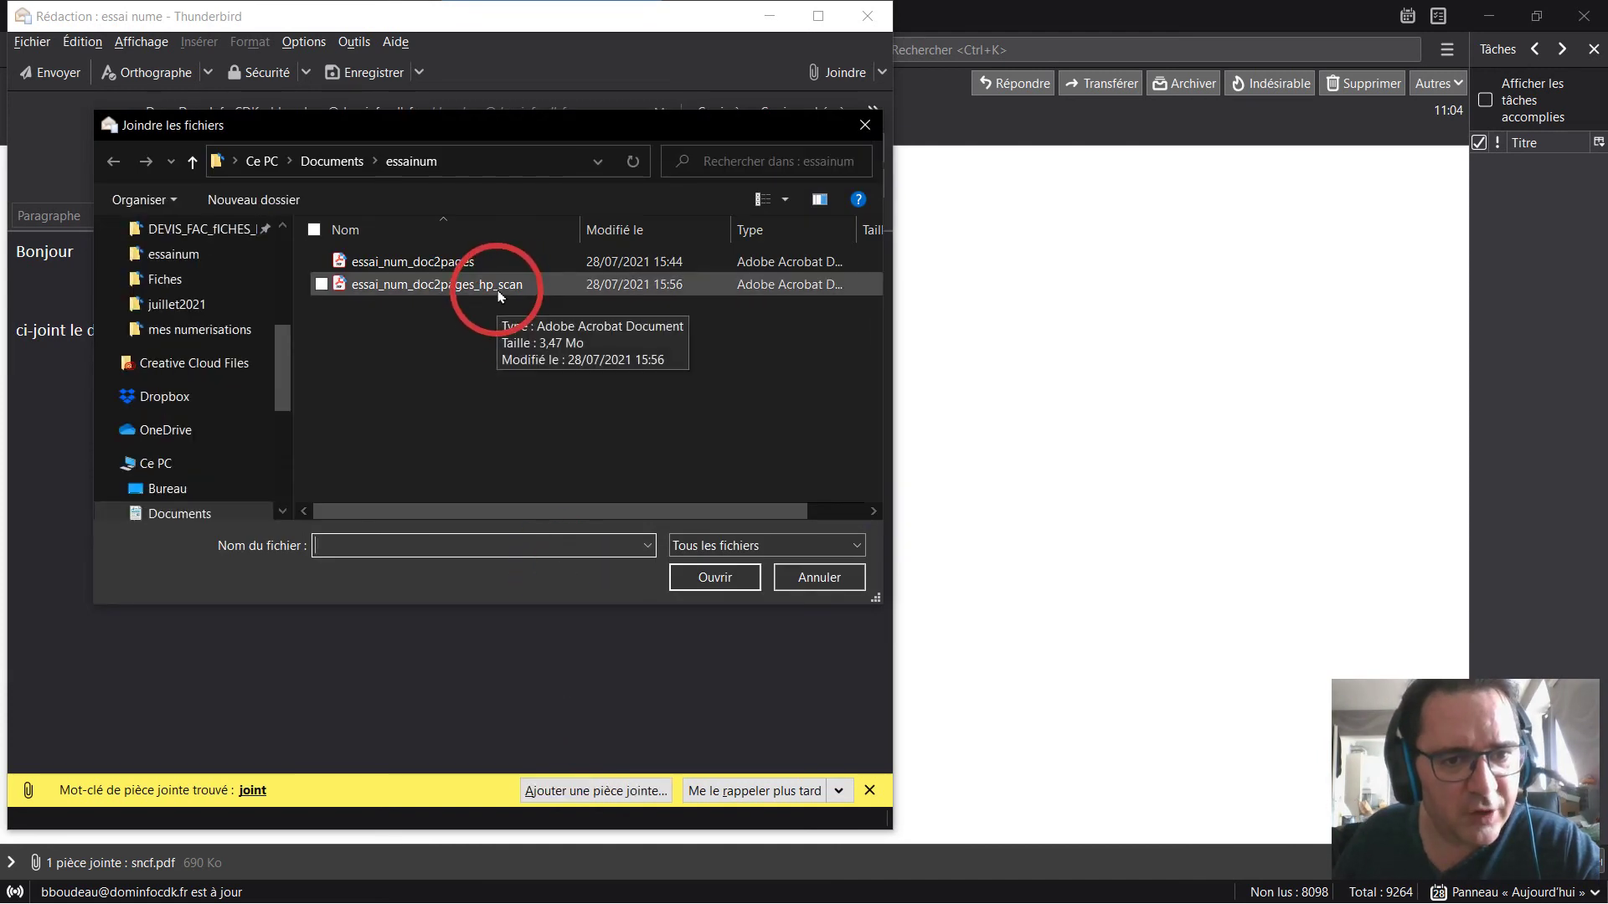
double_click(500, 294)
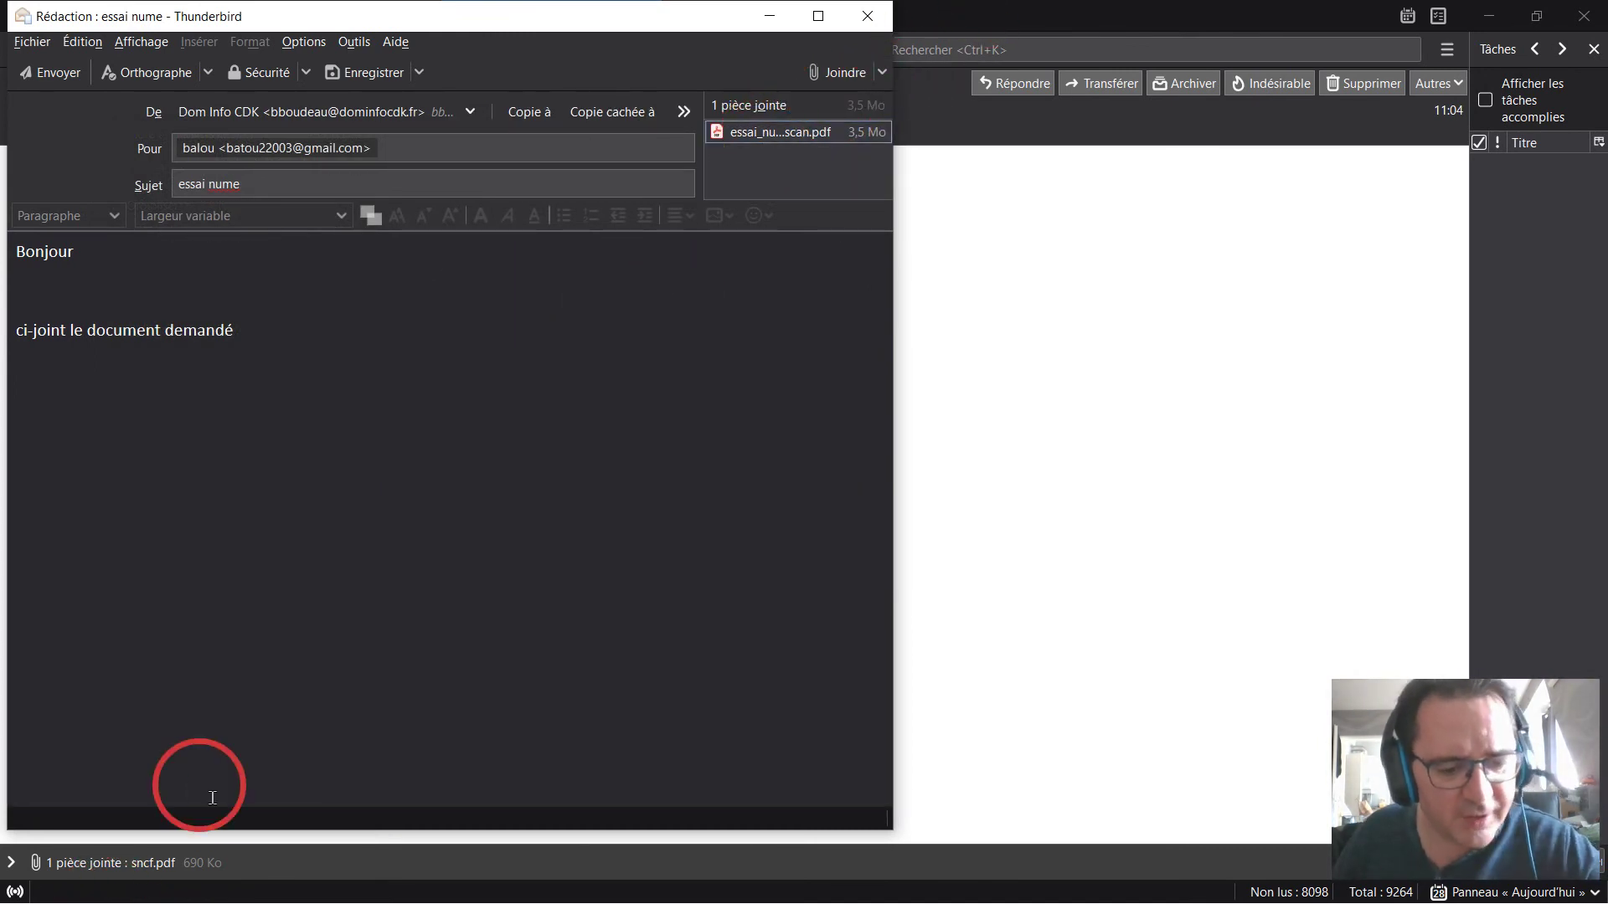
key("super+e")
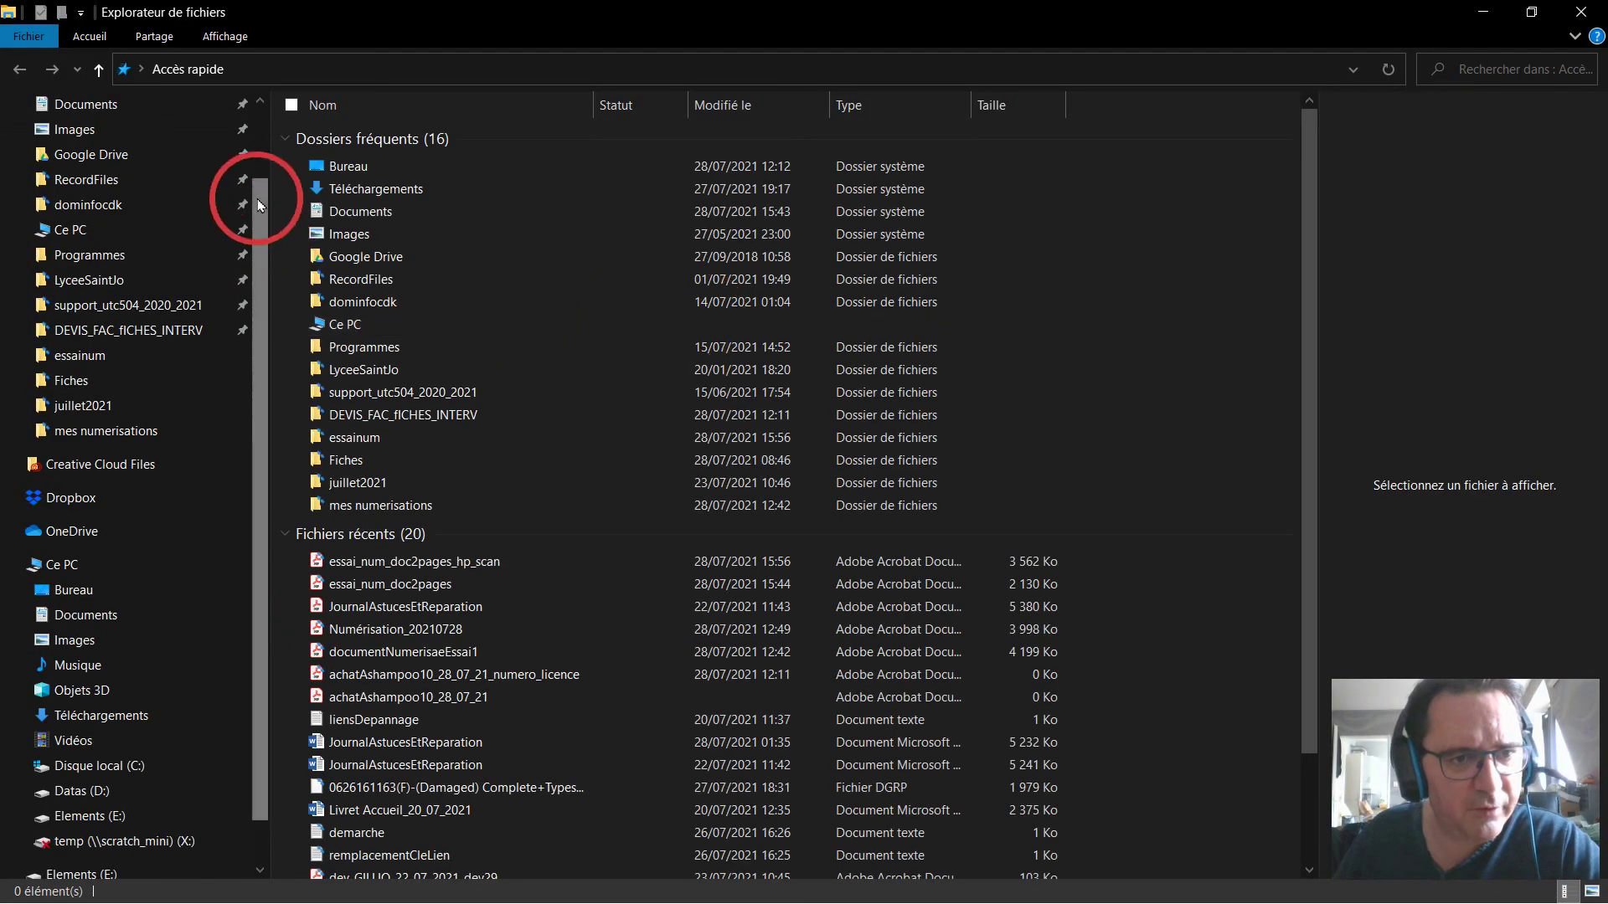
Browse to Documents\essainum and preview essai_num_doc2pages, showing page 1 of 2.
left_click(263, 133)
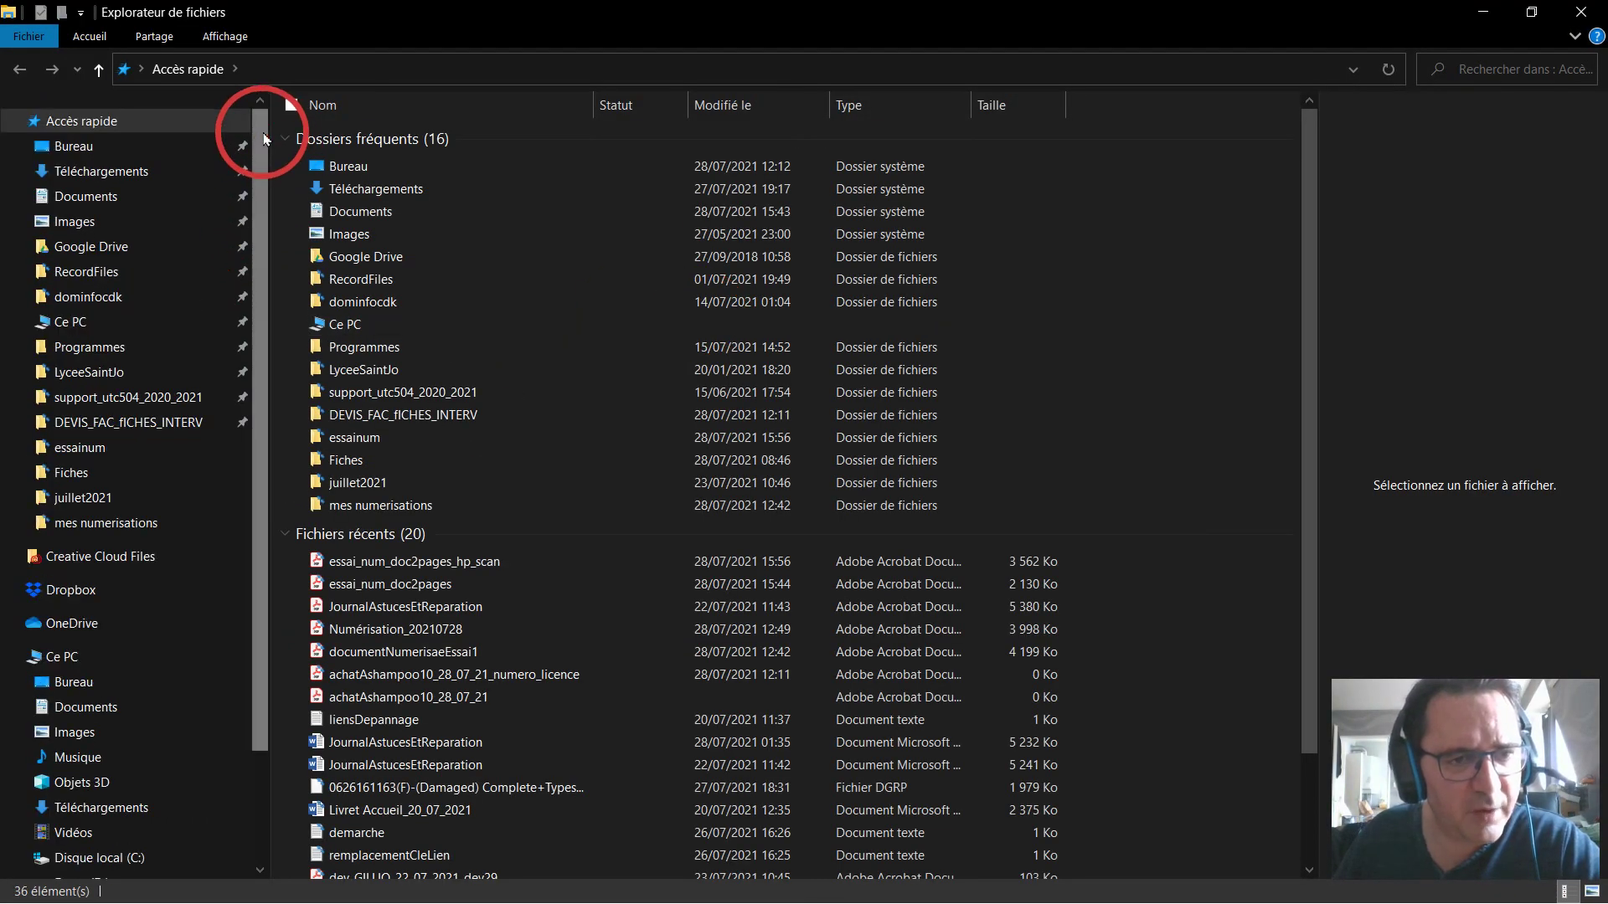
left_click(109, 208)
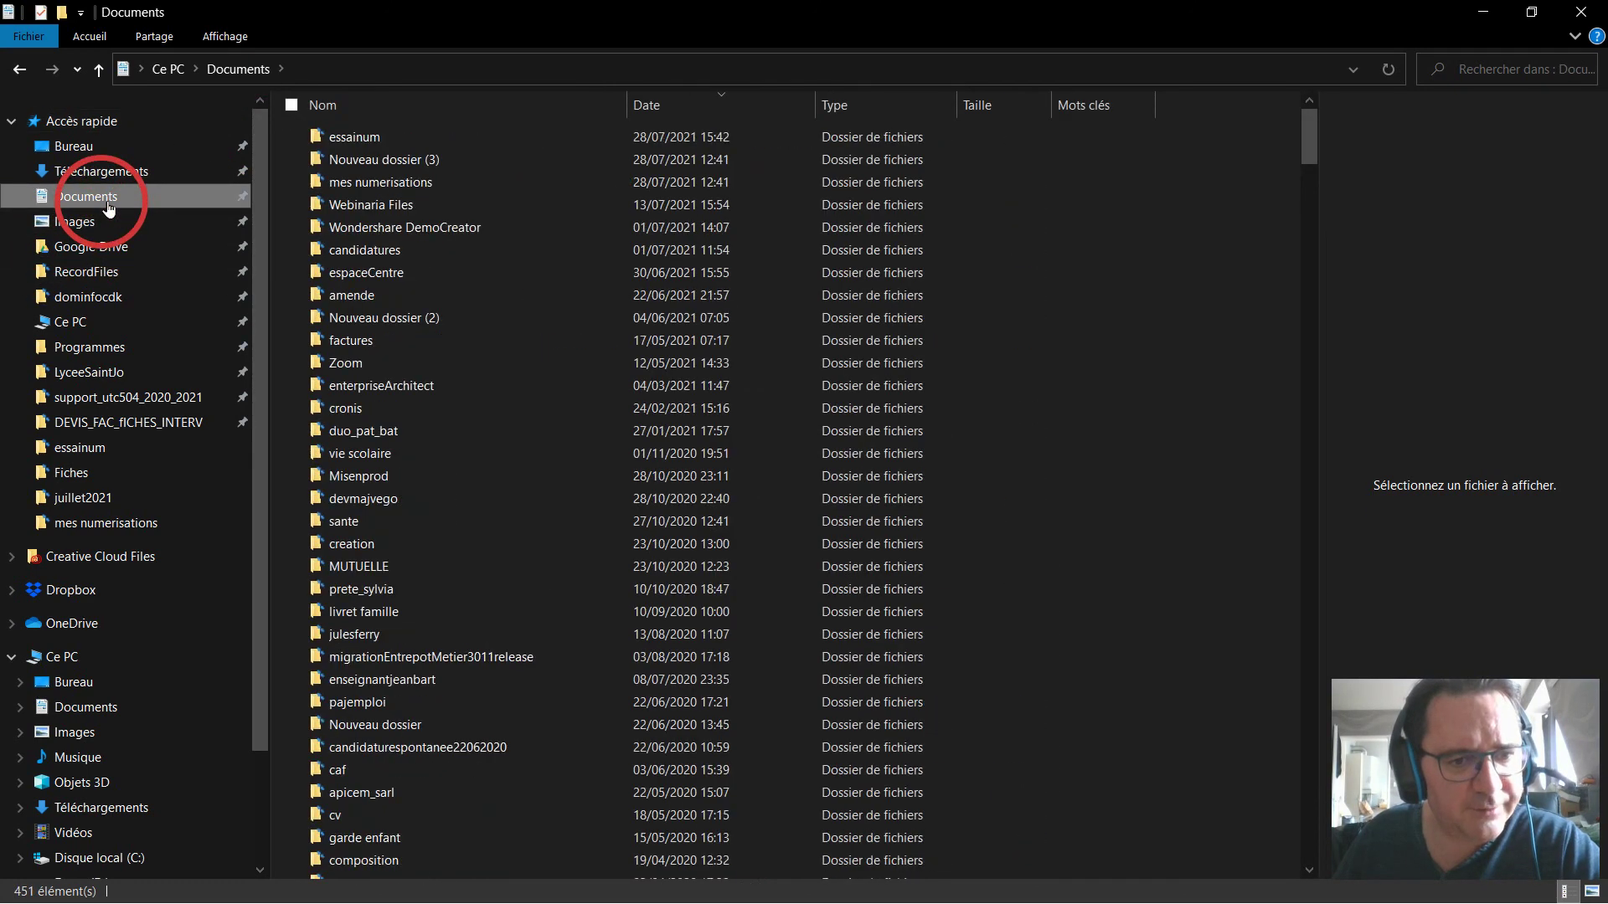
double_click(408, 138)
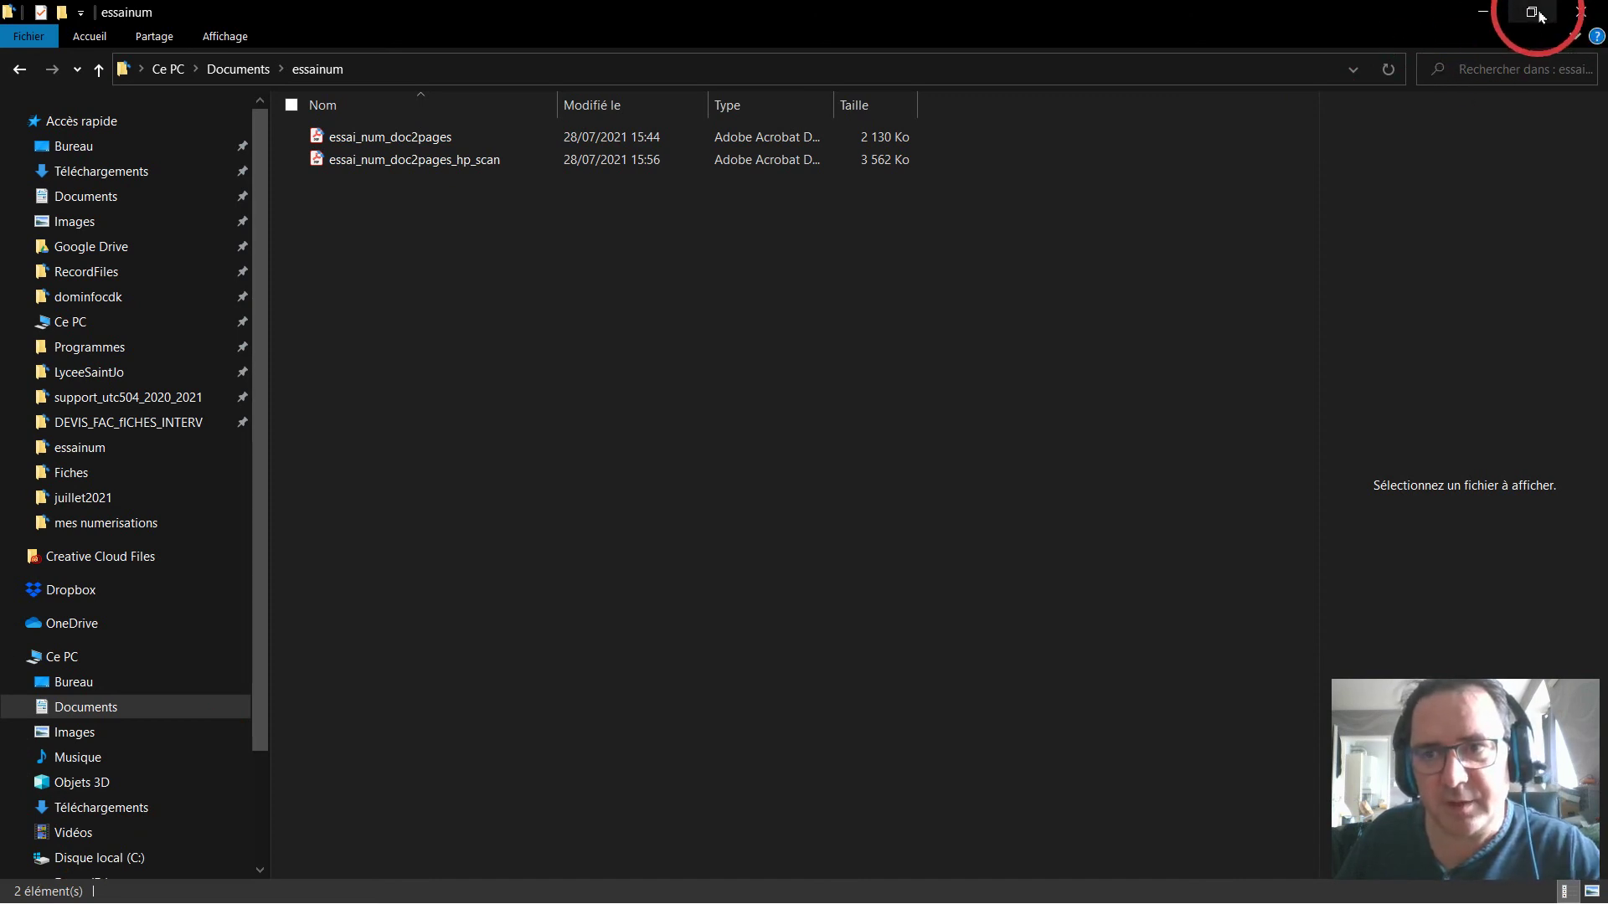
left_click(433, 141)
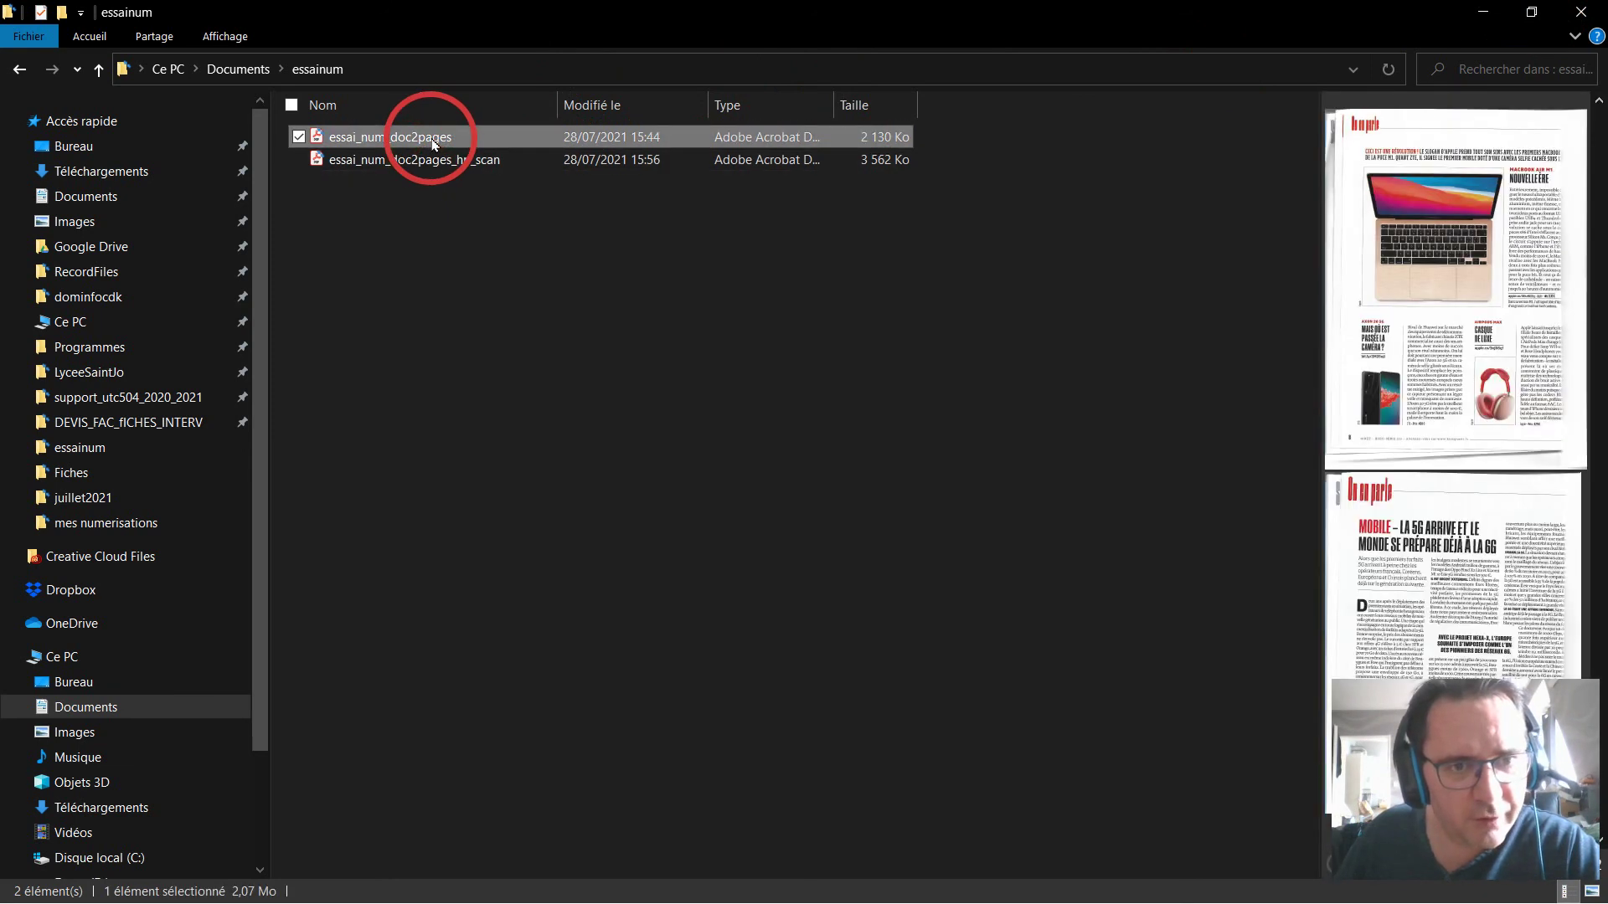
left_click_drag(433, 144, 855, 414)
Restore, move aside and minimize the essainum Explorer window to reveal the Thunderbird draft.
left_click(1531, 12)
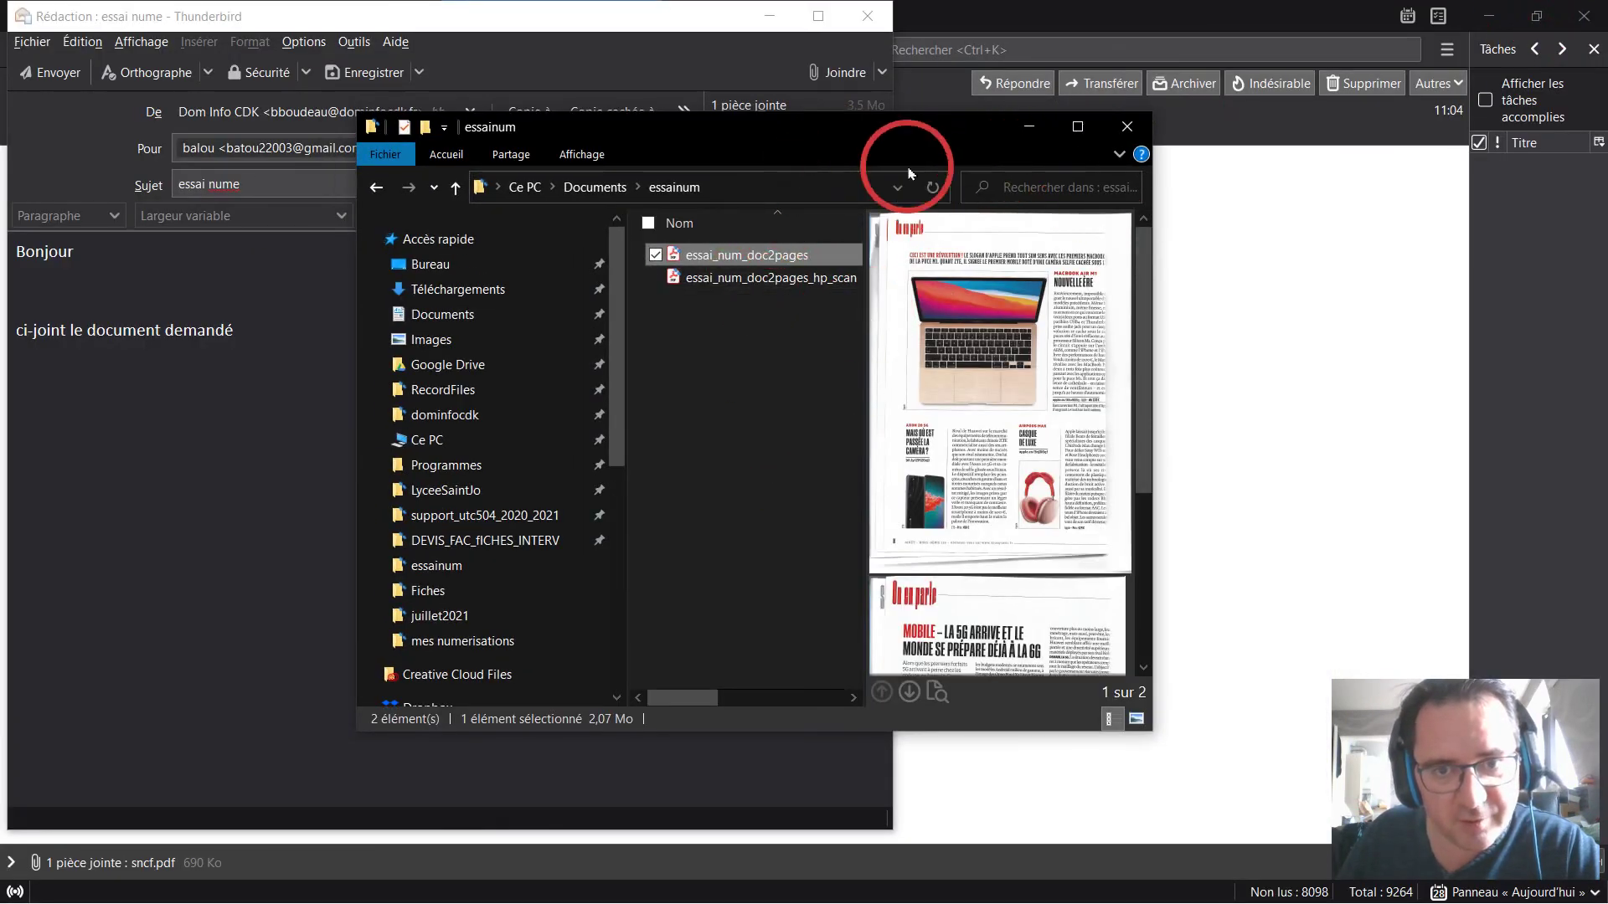
left_click_drag(807, 147, 1140, 138)
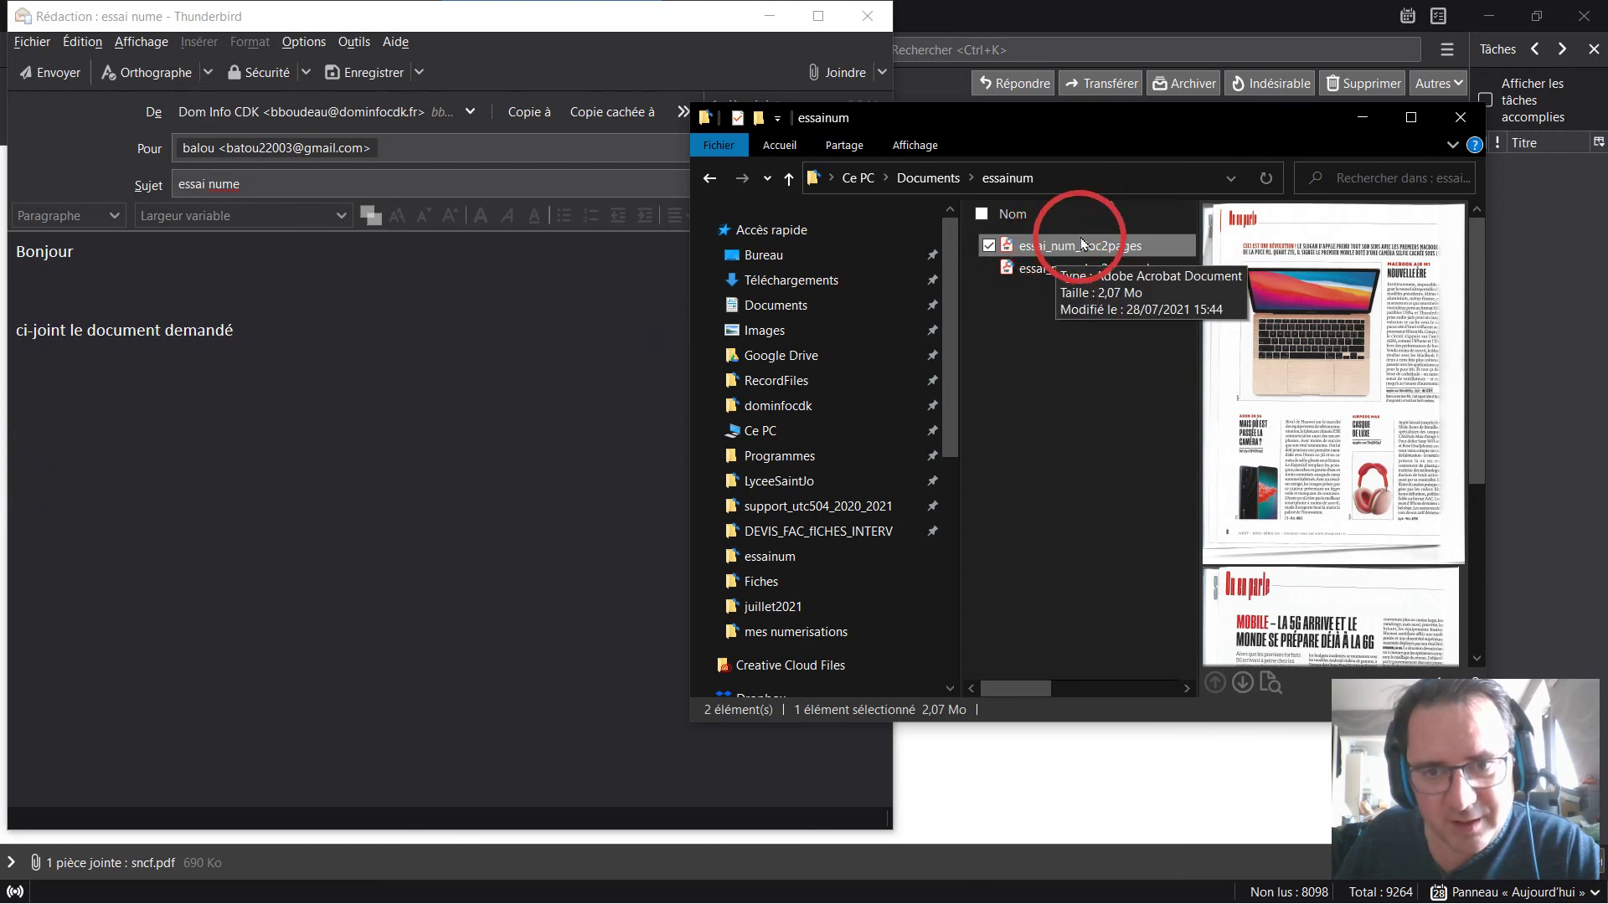
left_click_drag(1092, 246, 528, 467)
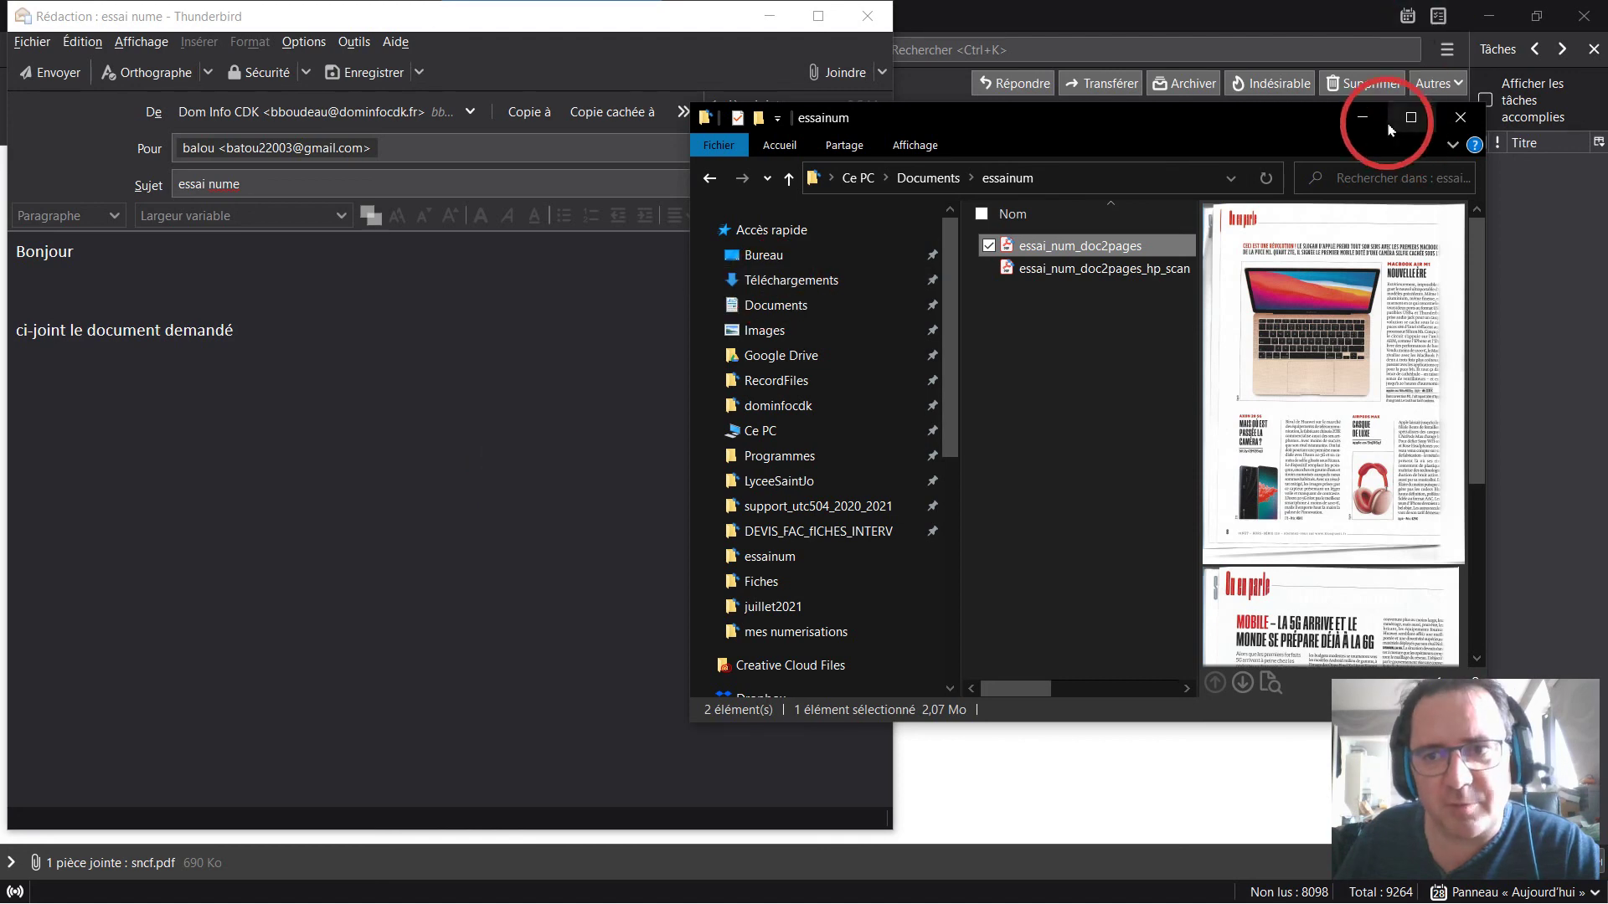
left_click(1362, 117)
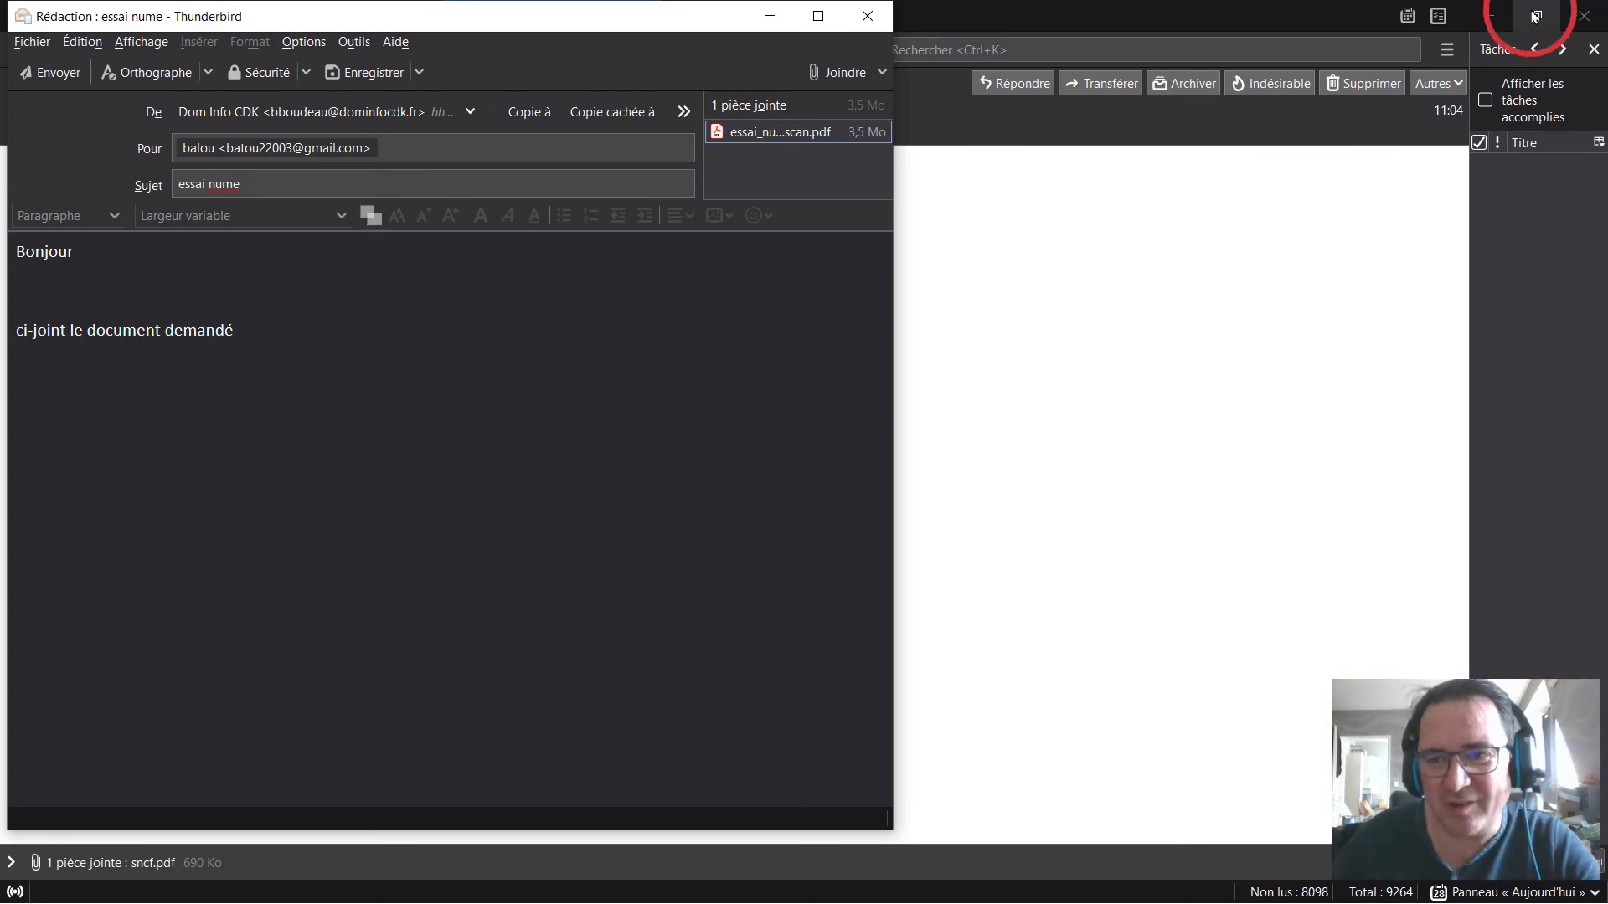
Minimize the main Thunderbird window, leaving the 'essai nume' draft with its PDF visible.
left_click(1497, 17)
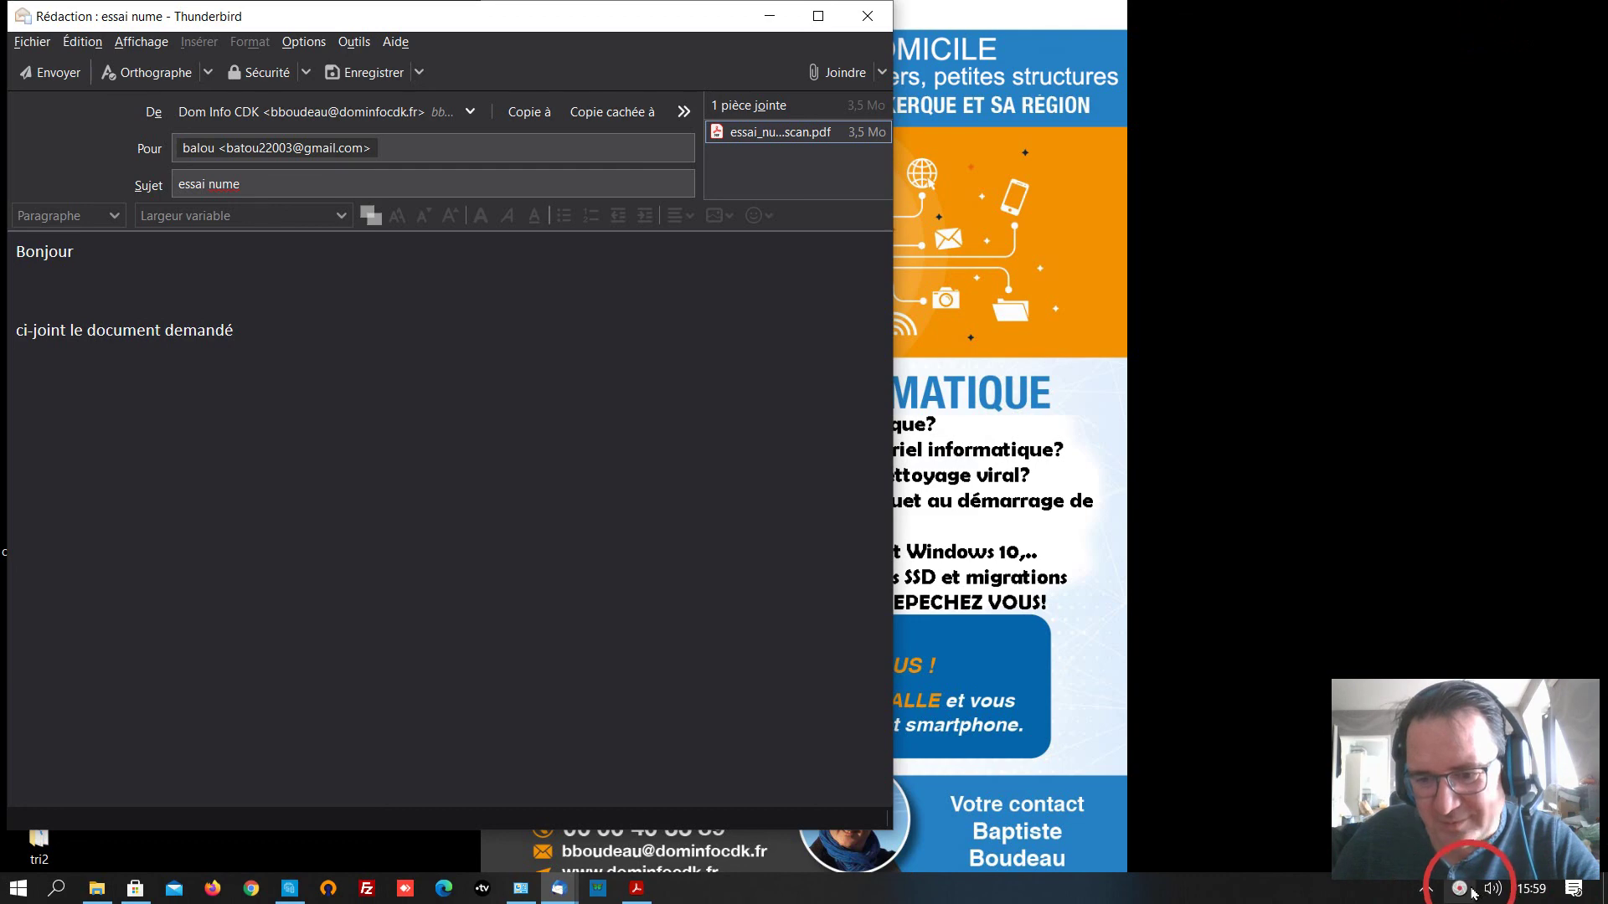
right_click(1467, 887)
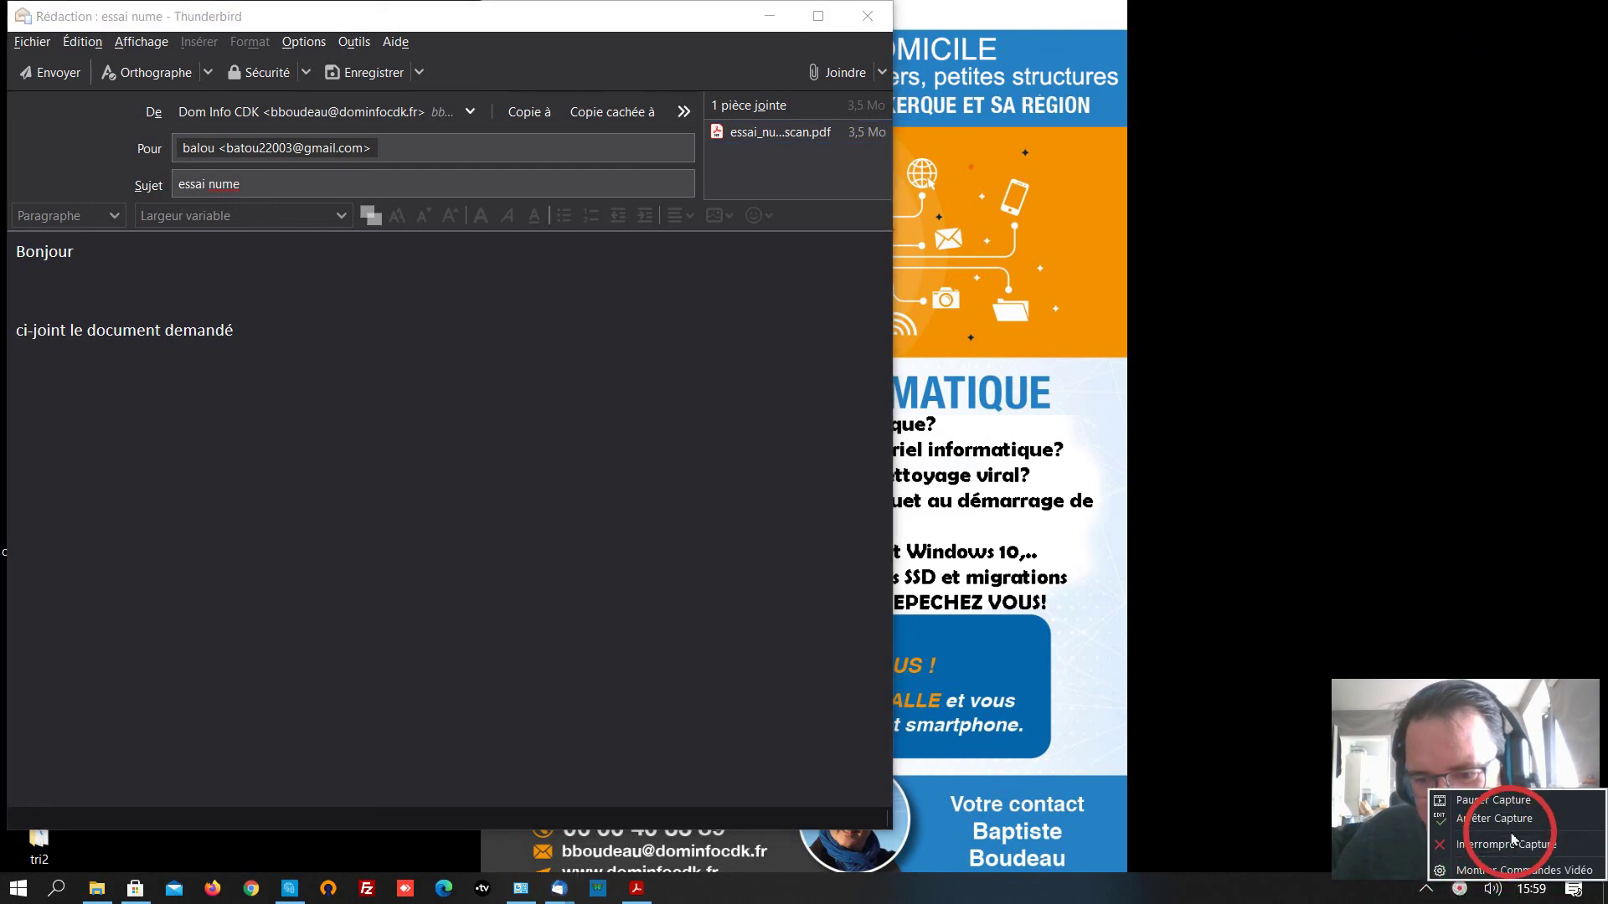